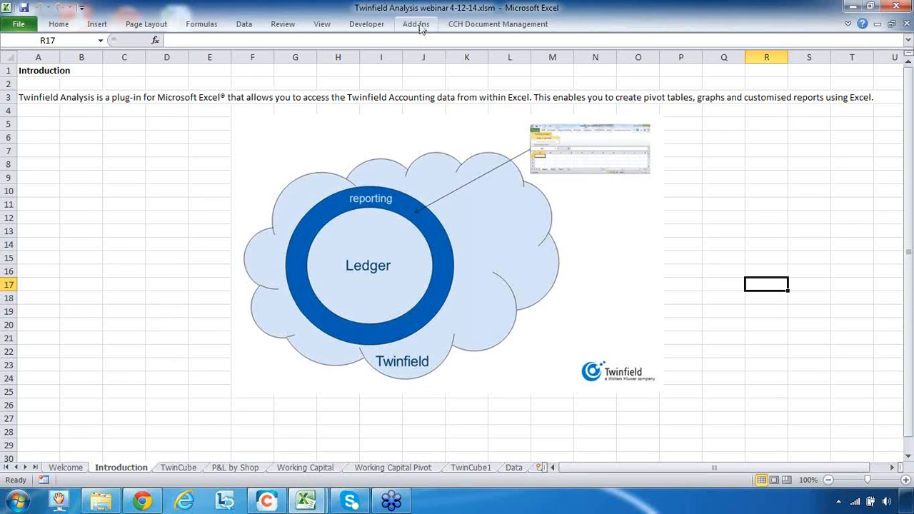
Start Twinfield Analysis data retrieval and log in to the training-uk company with the prefilled credentials
left_click(419, 25)
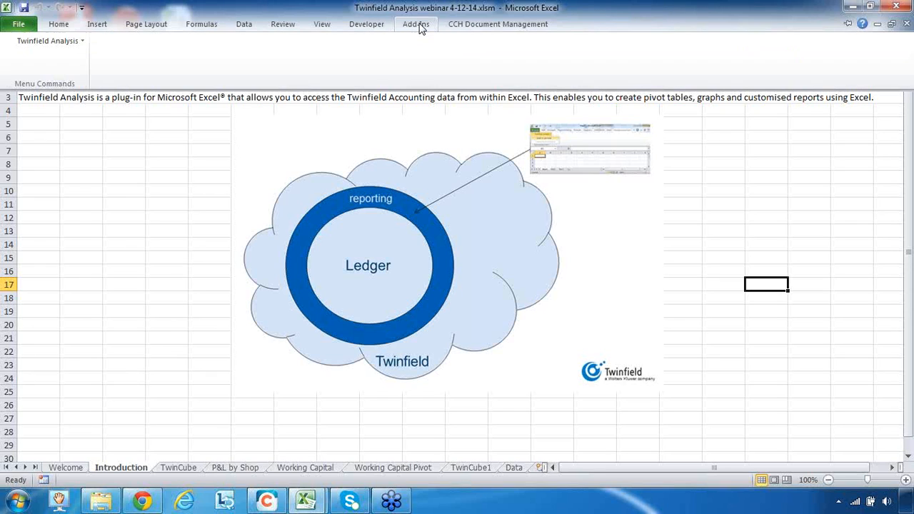
left_click(65, 43)
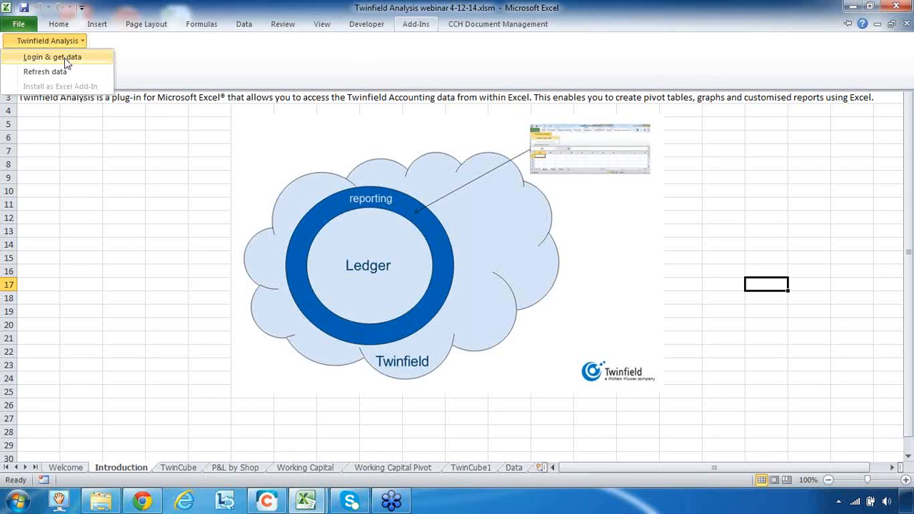
left_click(65, 59)
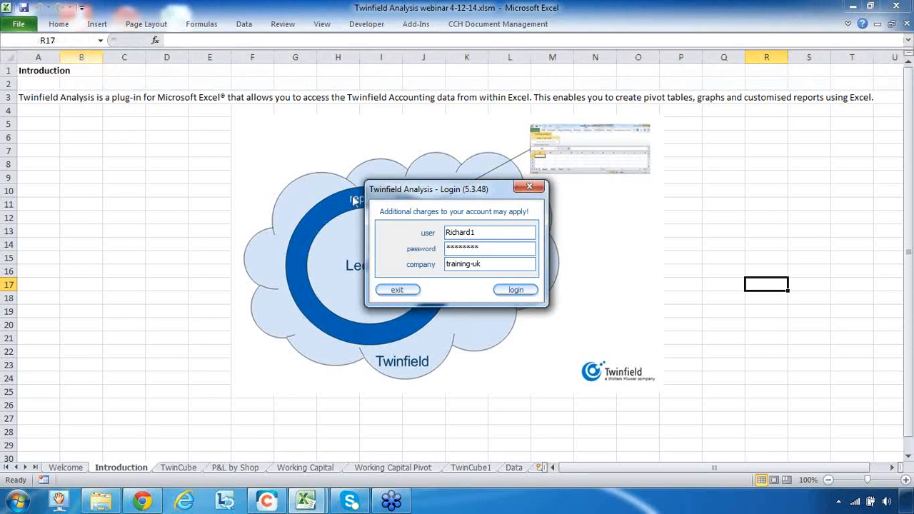
left_click(485, 248)
left_click_drag(490, 262, 397, 271)
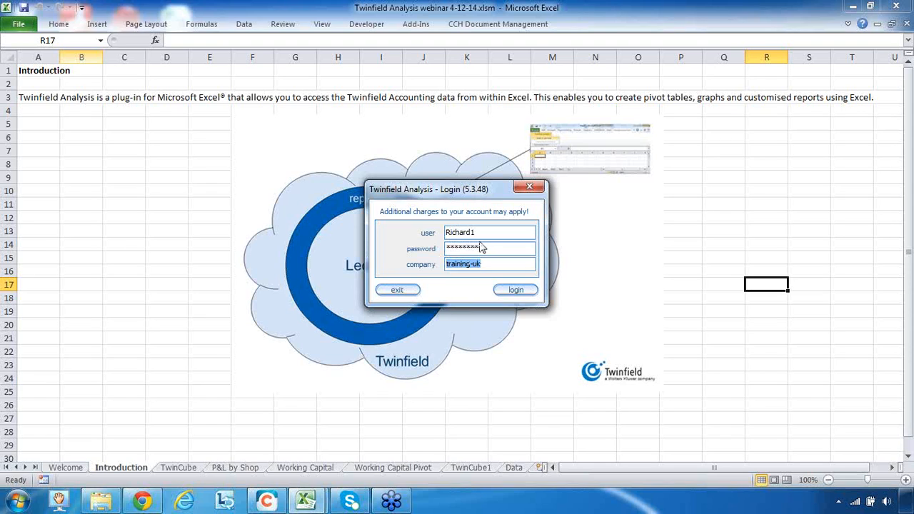
left_click(517, 291)
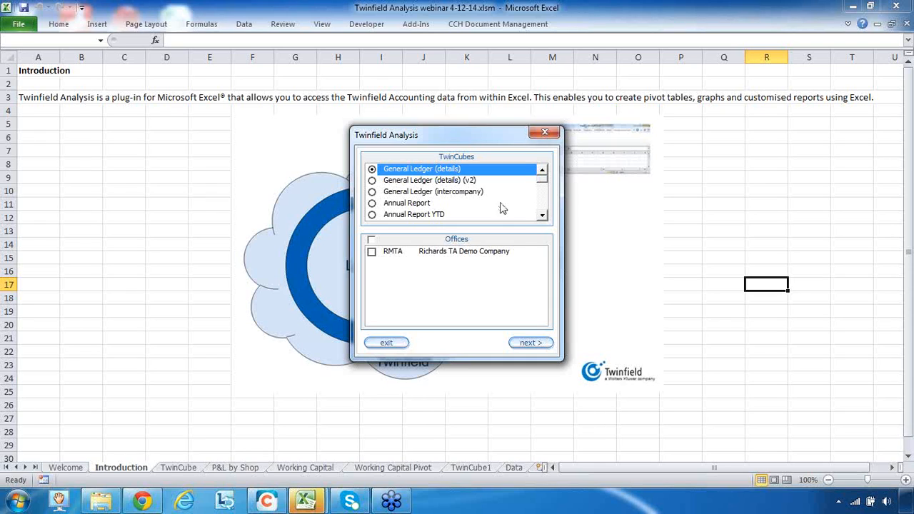
Review the General Ledger and Annual Report variants in the list of TwinCubes
left_click(407, 181)
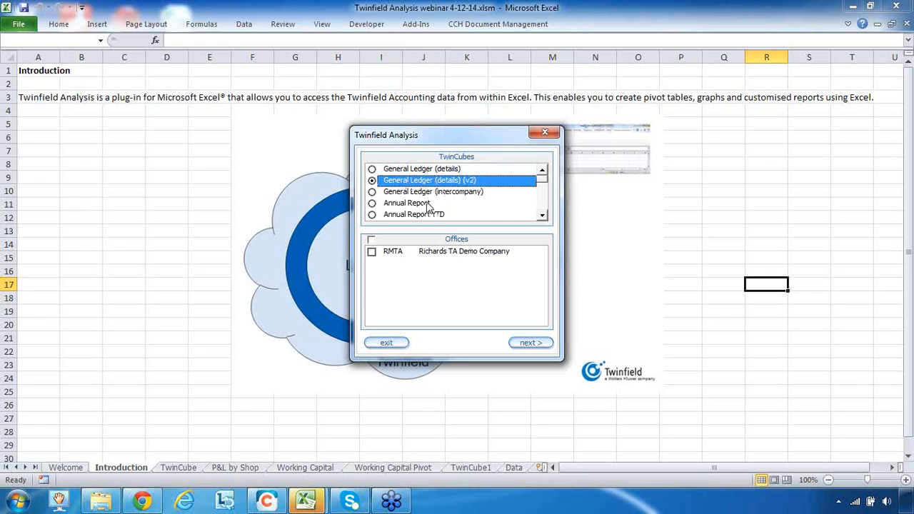
left_click(427, 170)
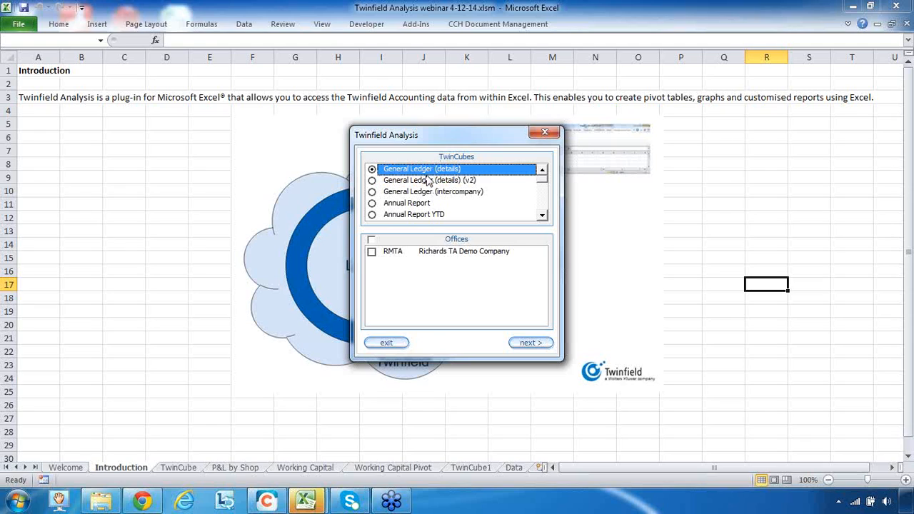
left_click(434, 182)
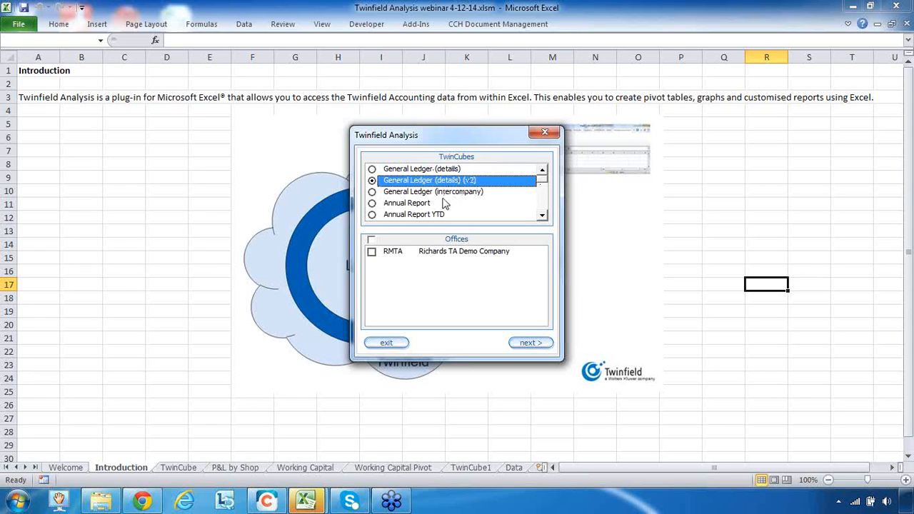
left_click(442, 195)
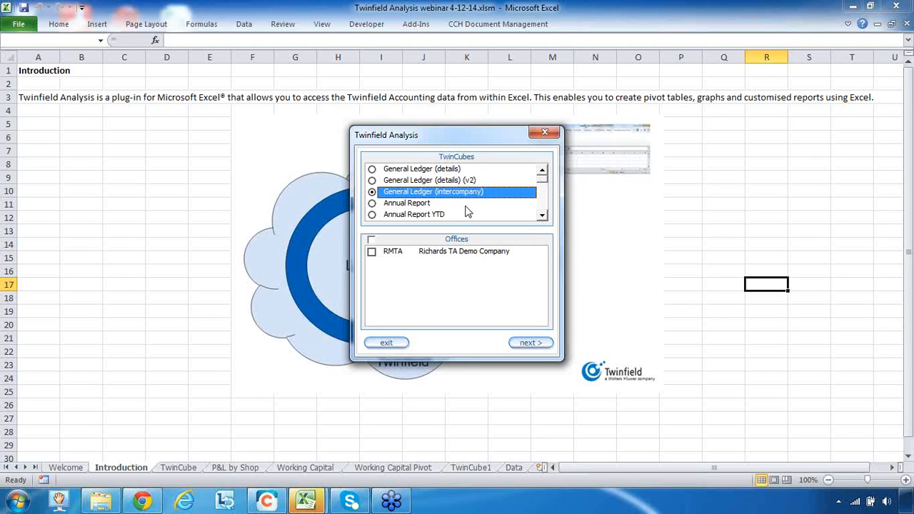
left_click(432, 206)
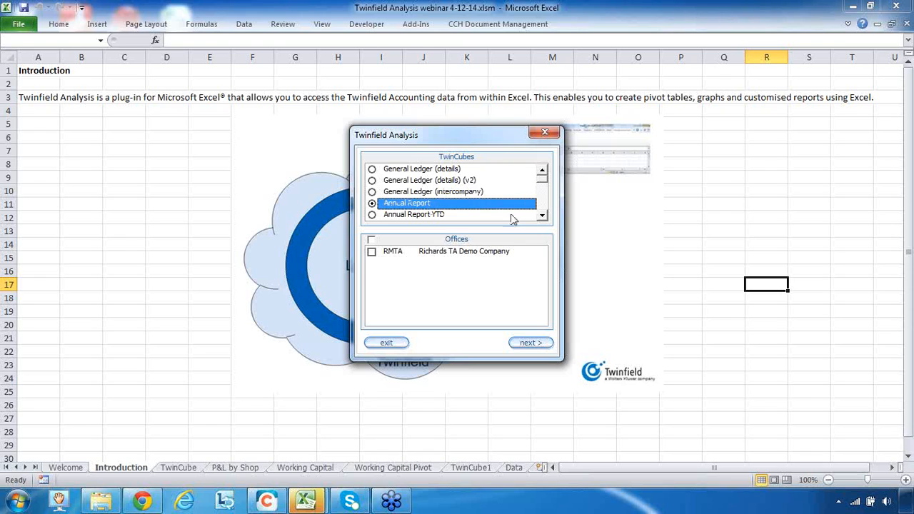
left_click(543, 218)
left_click(543, 218)
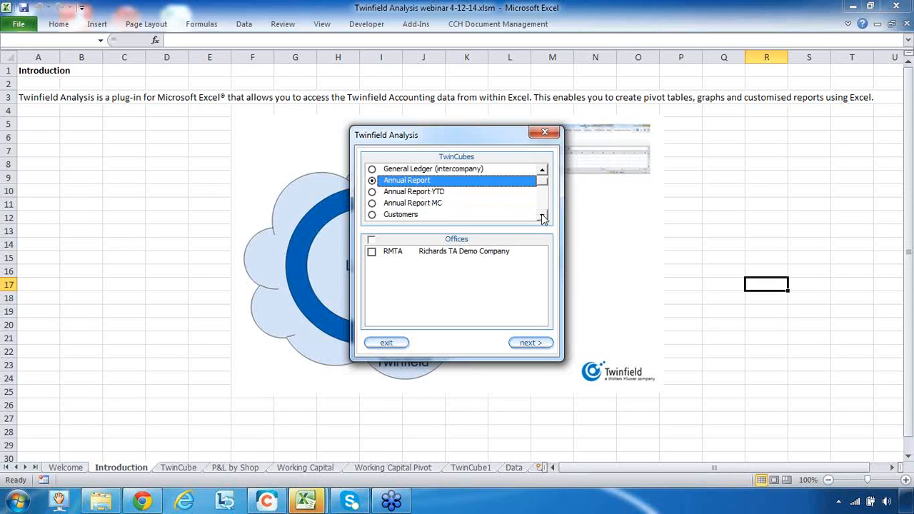
left_click(423, 193)
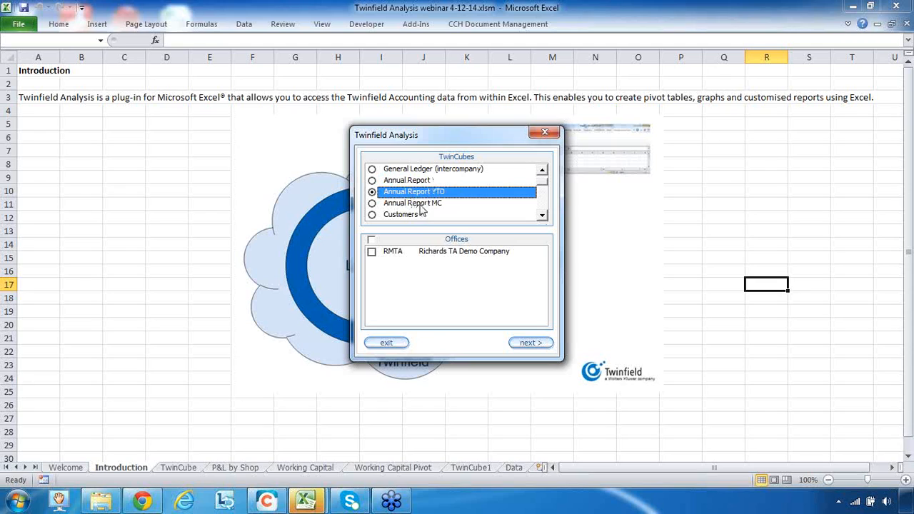
left_click(460, 200)
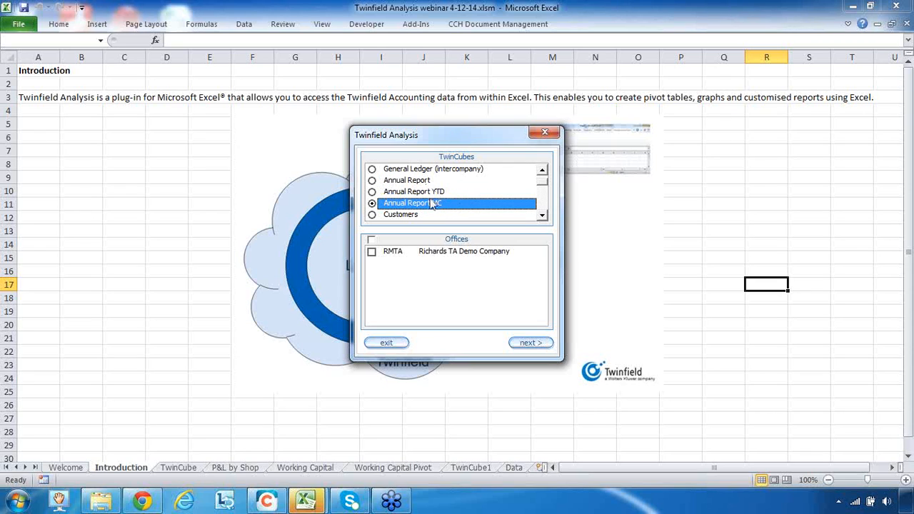
Look through the remaining TwinCubes, from Customers to Reporting structure access, and return to the start of the list
left_click(543, 217)
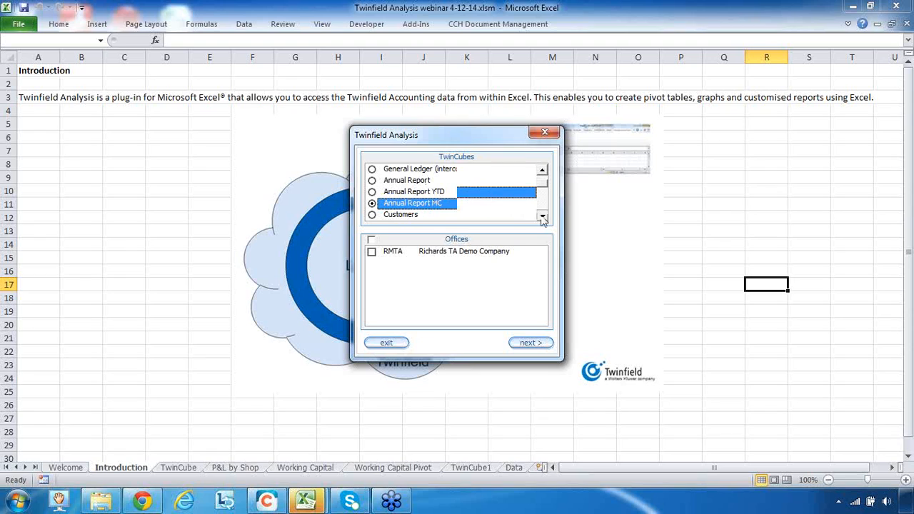
left_click(542, 217)
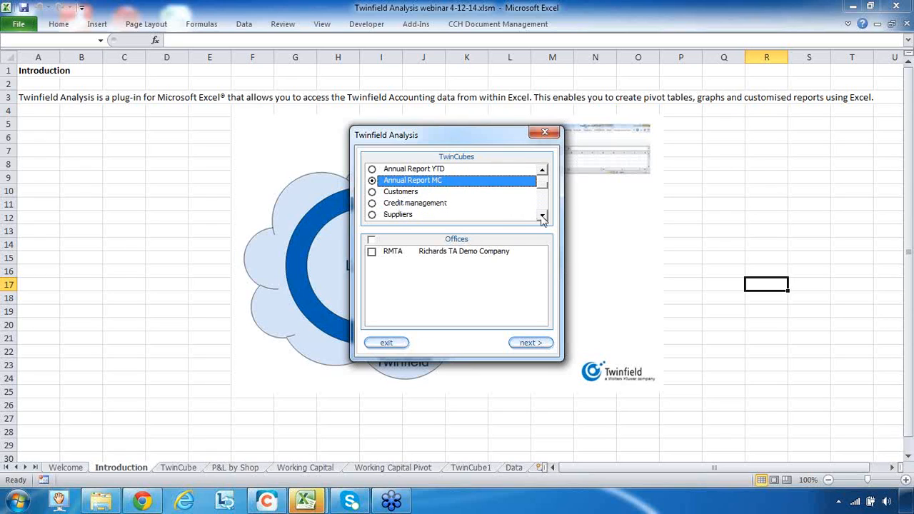
left_click(542, 217)
left_click(542, 217)
left_click(542, 217)
left_click(542, 217)
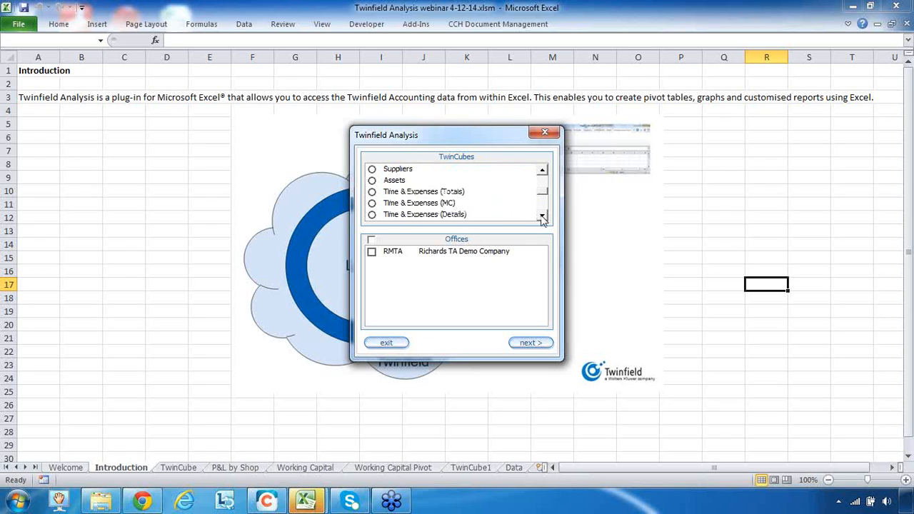
left_click(543, 217)
left_click(542, 217)
left_click(542, 217)
left_click(542, 217)
left_click(542, 217)
left_click(542, 218)
left_click(542, 218)
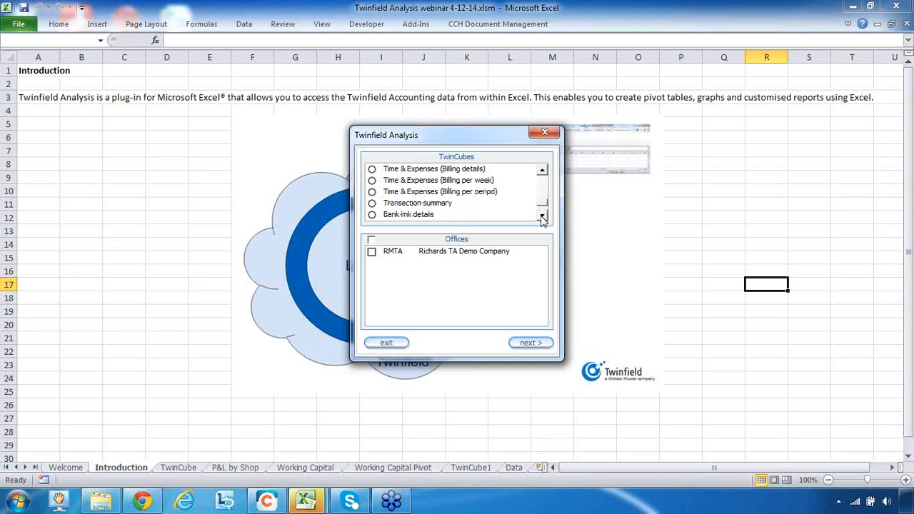
left_click(543, 217)
left_click(542, 218)
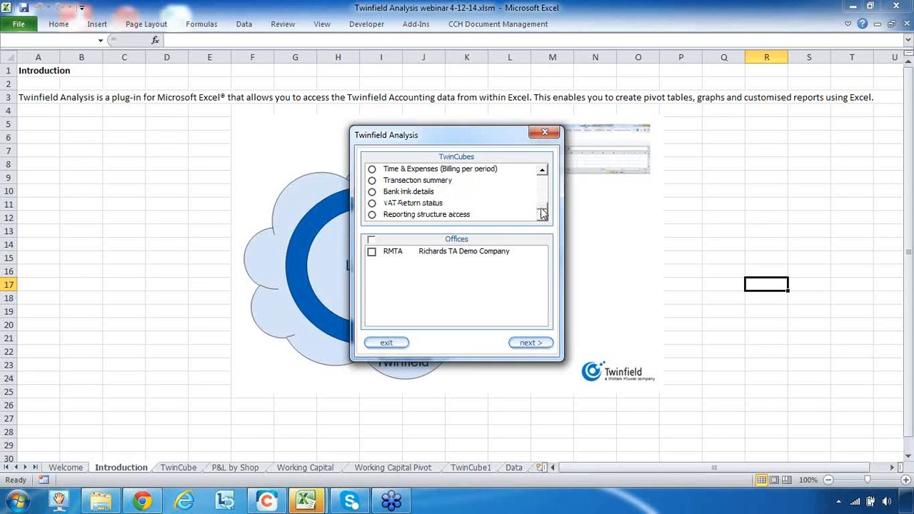
left_click_drag(543, 209, 550, 172)
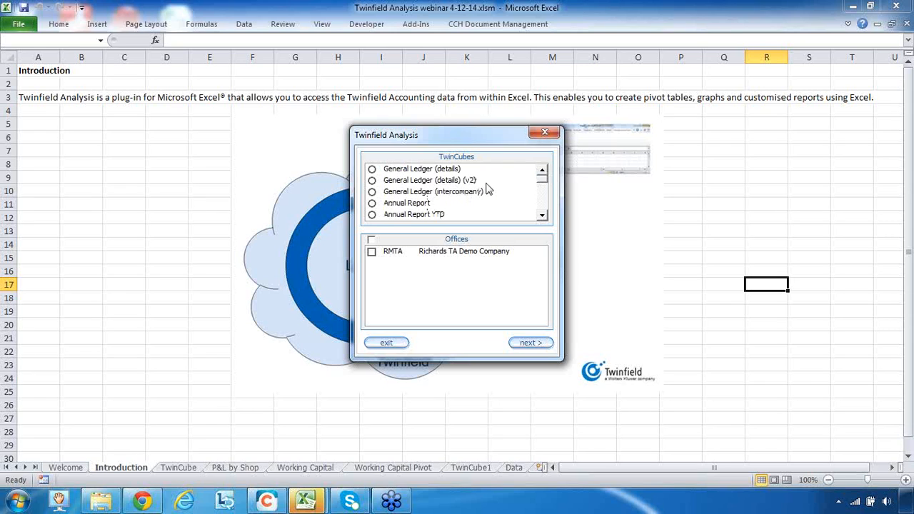
Choose the Annual Report TwinCube for the RMTA office and continue to the criteria
left_click(414, 206)
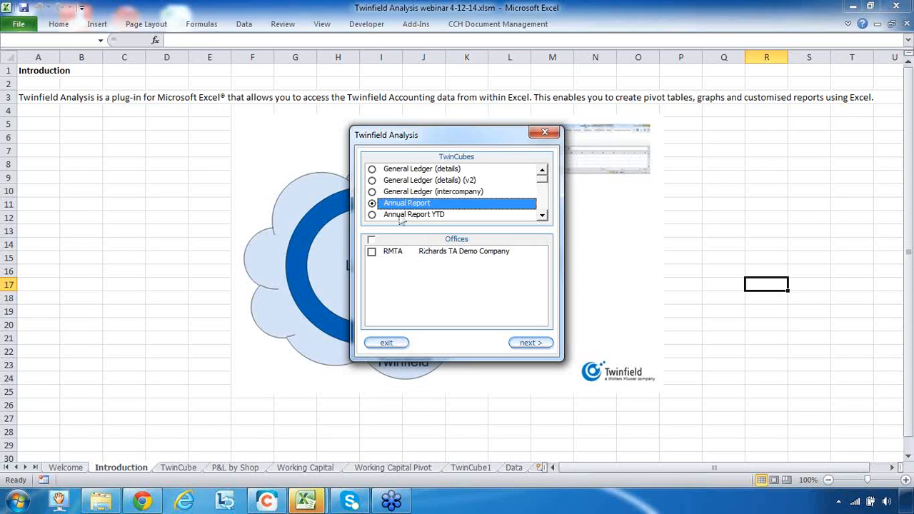
left_click(391, 256)
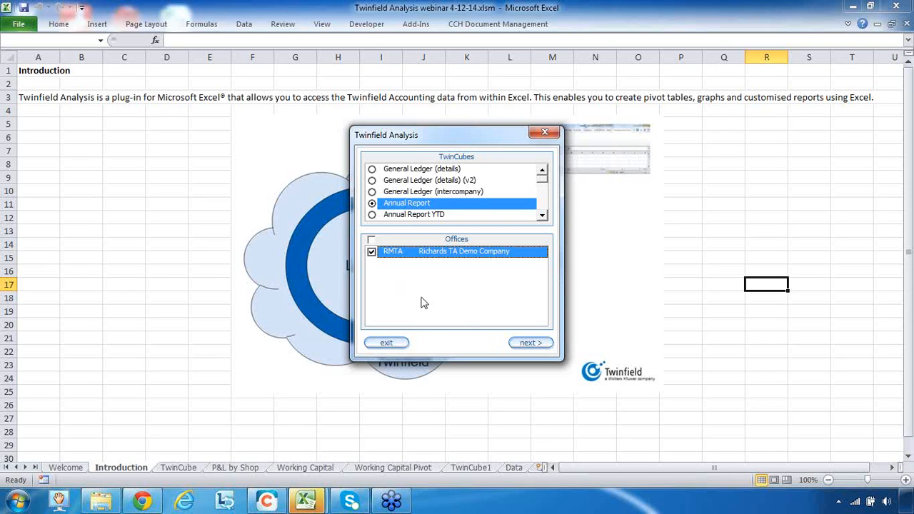
left_click(525, 344)
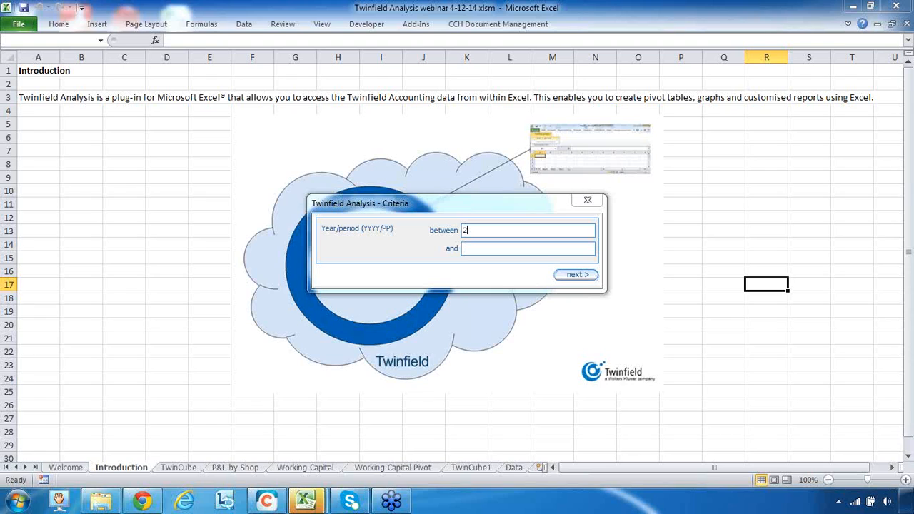
Set the year/period criterion to start at 2013/00 and keep the status as Provisional & Final
type("013/00")
left_click(571, 278)
left_click(589, 231)
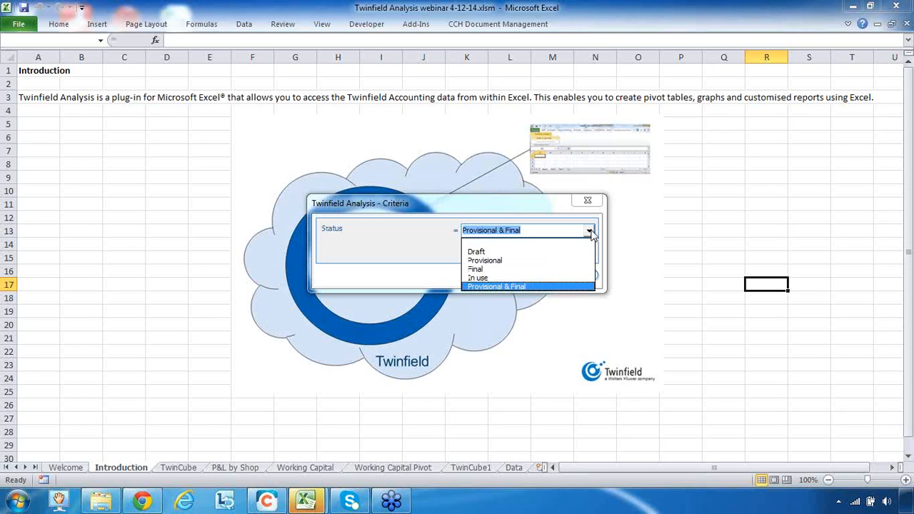
left_click(591, 233)
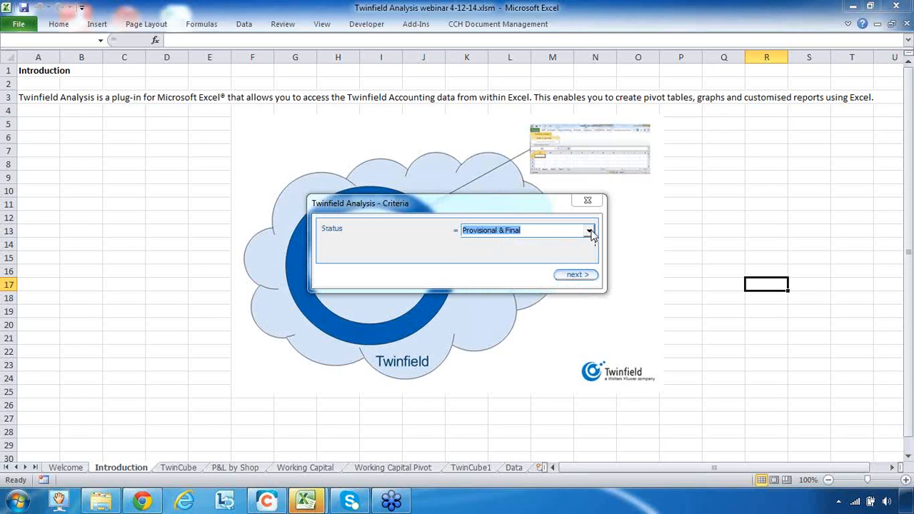
left_click(574, 278)
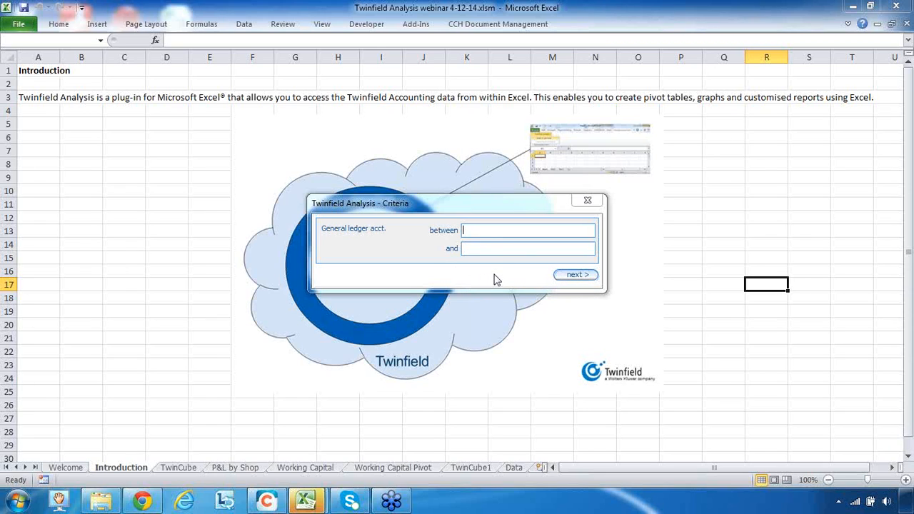
Leave the general ledger account and remaining criteria blank and retrieve the data into the TwinCube sheet
left_click(578, 276)
left_click(591, 277)
left_click(575, 276)
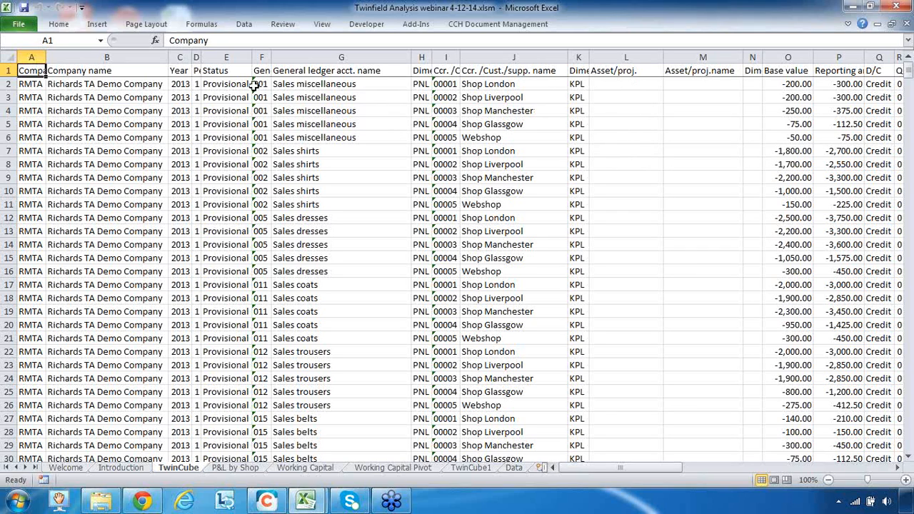
Examine the general ledger account, cost centre and asset/project codes in the first rows of the retrieved data
left_click_drag(257, 84, 261, 137)
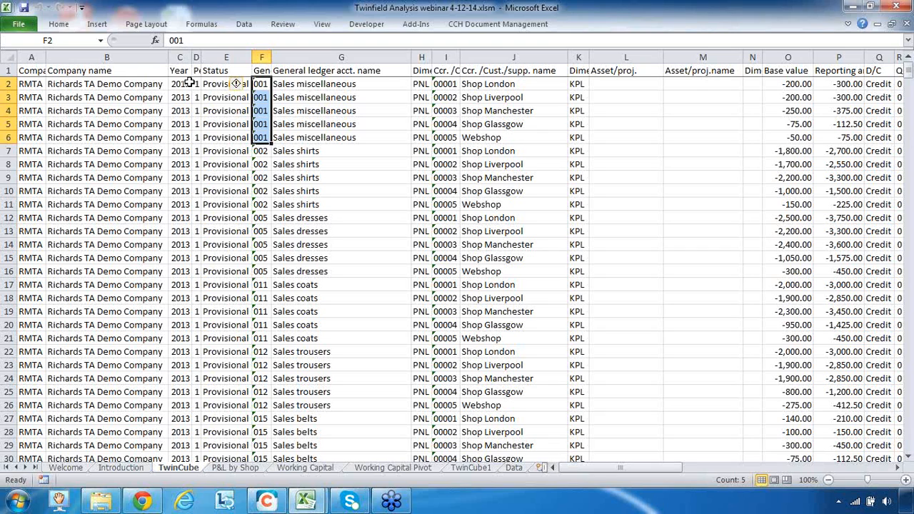
left_click_drag(444, 85, 454, 140)
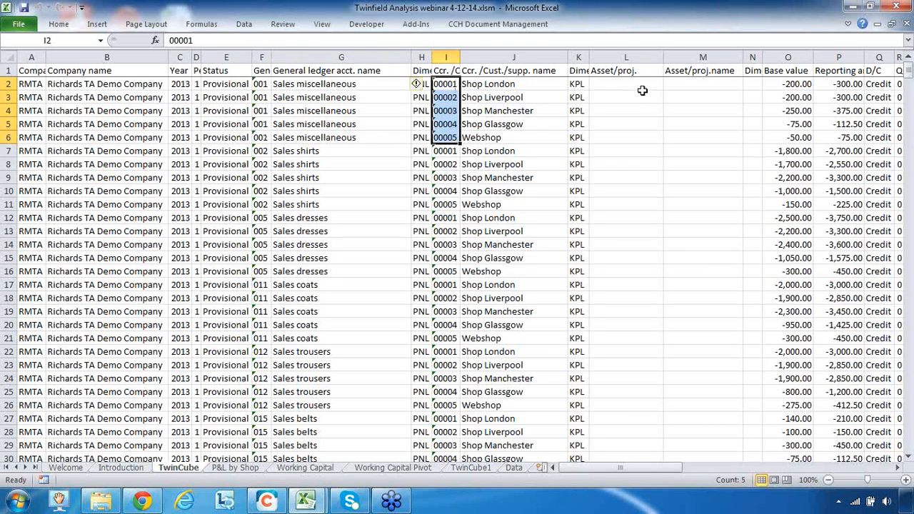
left_click(641, 87)
left_click_drag(638, 86, 619, 178)
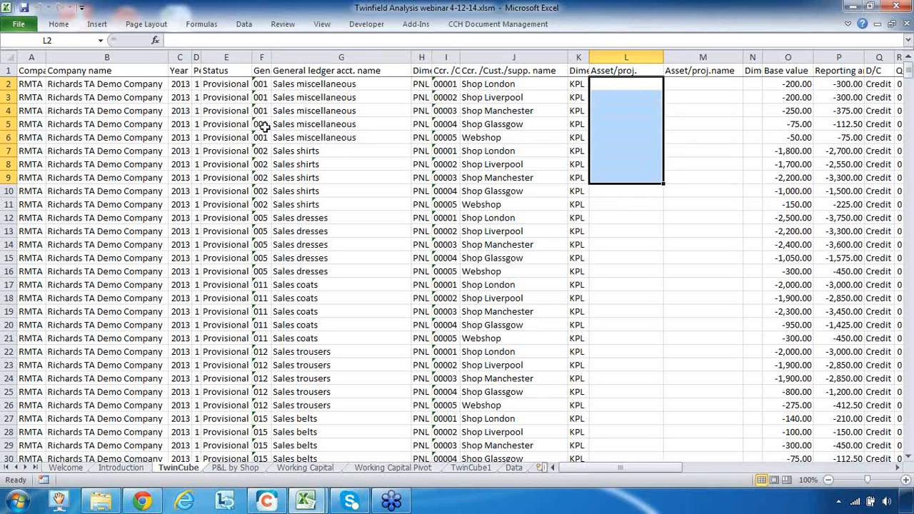
Widen the Period column so that its header is fully readable
left_click_drag(198, 86, 198, 137)
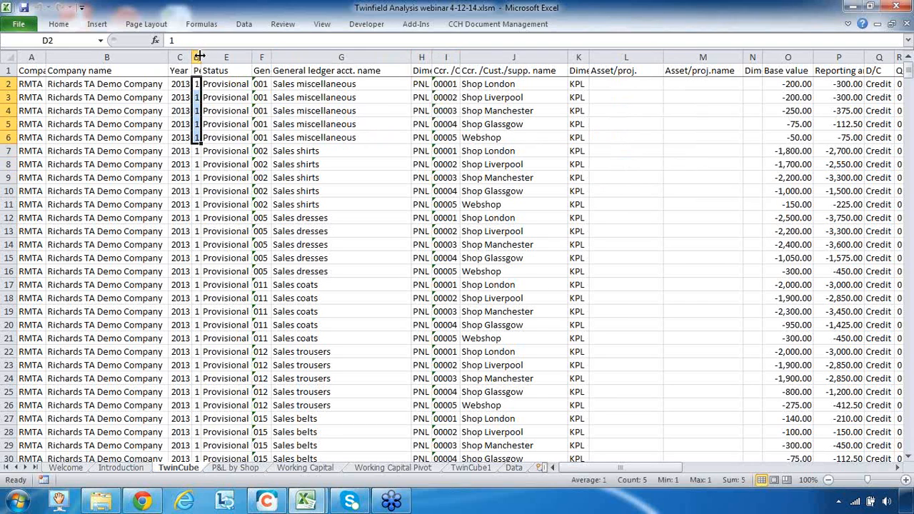
left_click_drag(201, 57, 241, 59)
left_click(221, 72)
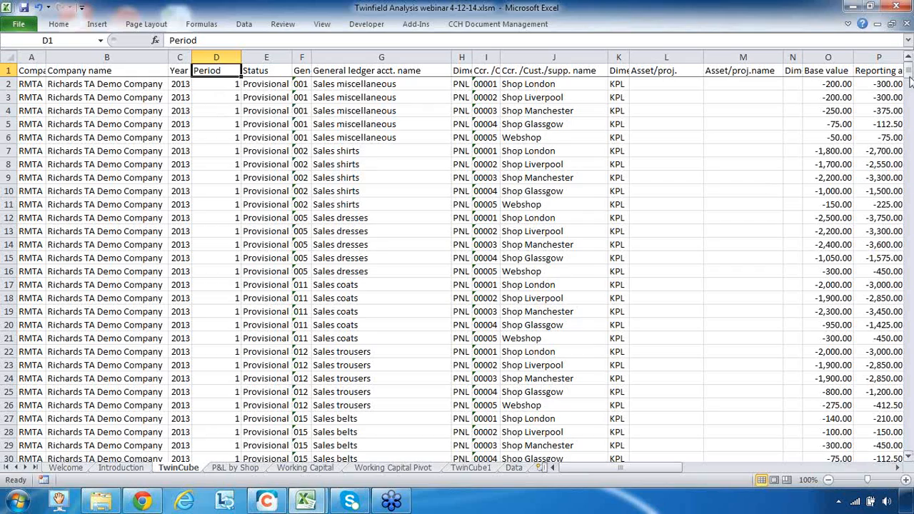
Examine the period 2 rows, checking ledger and cost centre codes, base and reporting values, and the group columns
left_click_drag(910, 76, 911, 92)
left_click(223, 228)
left_click_drag(298, 221, 303, 275)
left_click_drag(484, 218, 487, 274)
left_click_drag(675, 468, 689, 471)
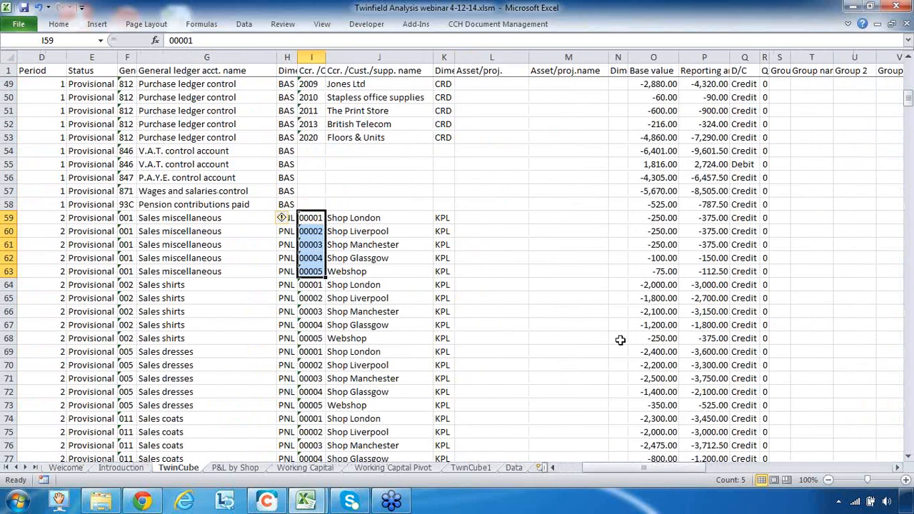
left_click(662, 218)
left_click_drag(663, 218, 662, 284)
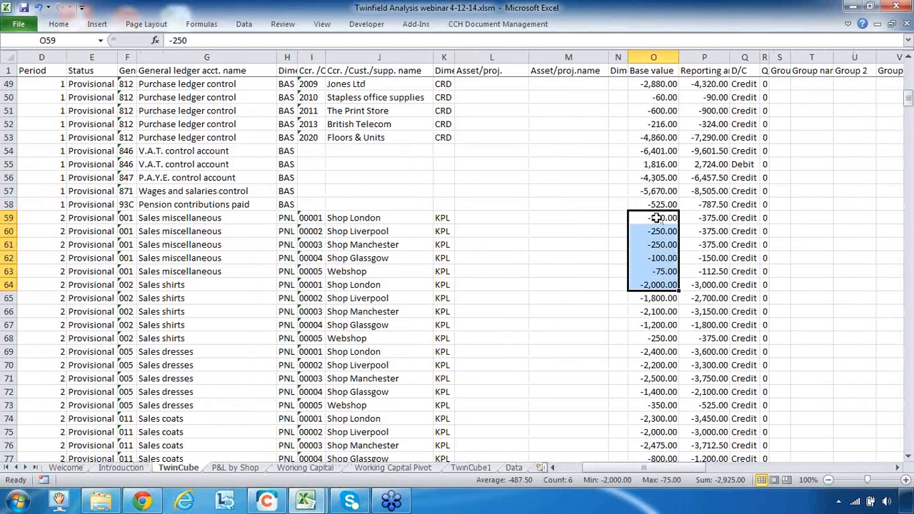
left_click_drag(704, 194, 712, 273)
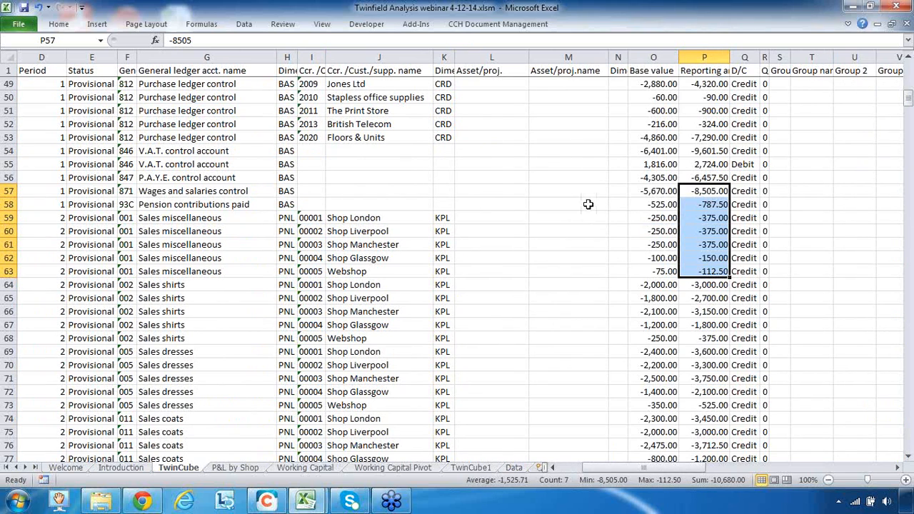
left_click_drag(669, 471, 722, 474)
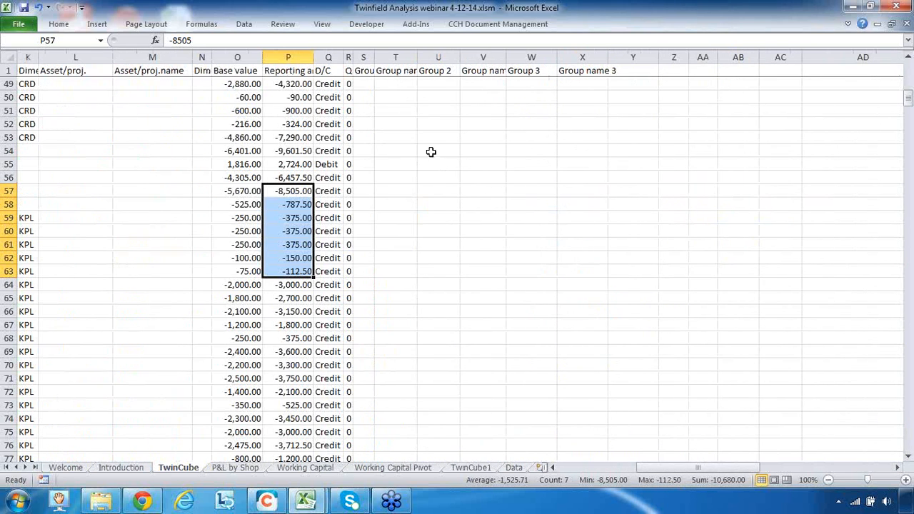
Check the group columns beyond the reporting amounts and return to the first rows of the retrieved data
left_click_drag(396, 127, 628, 147)
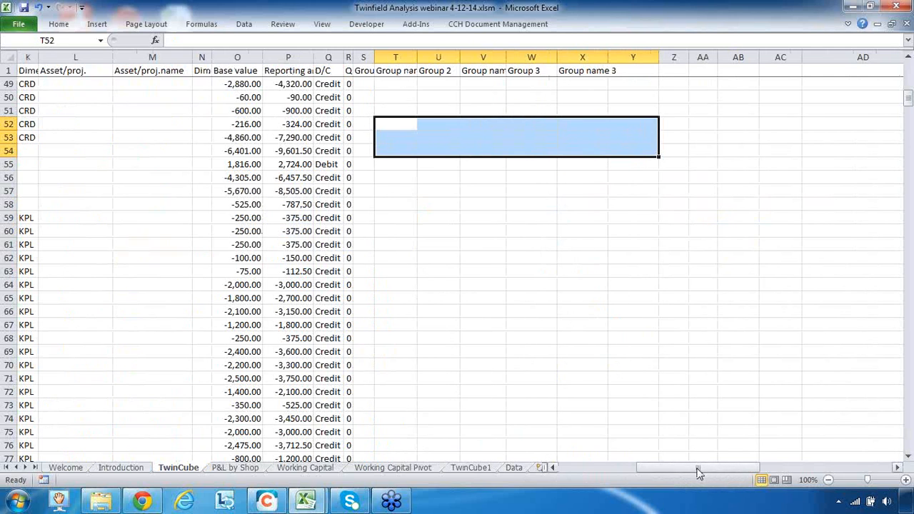
left_click_drag(688, 469, 595, 473)
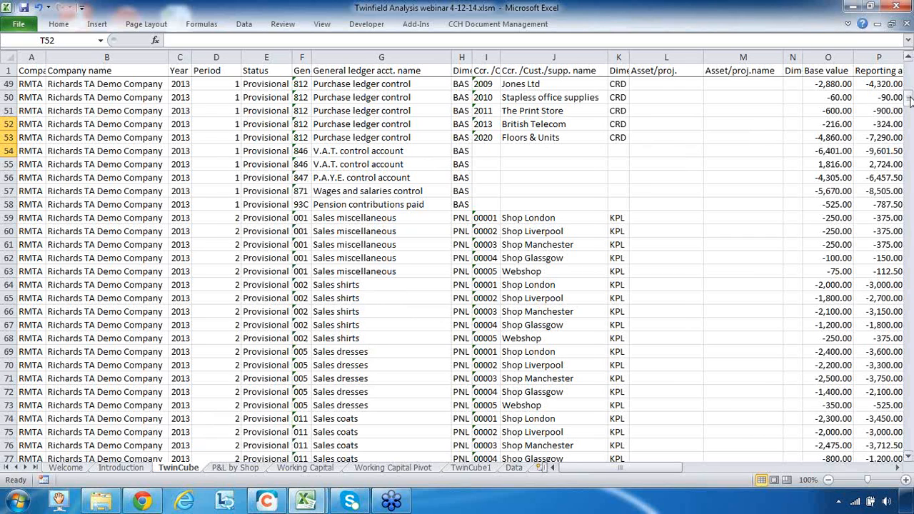
left_click_drag(910, 102, 910, 75)
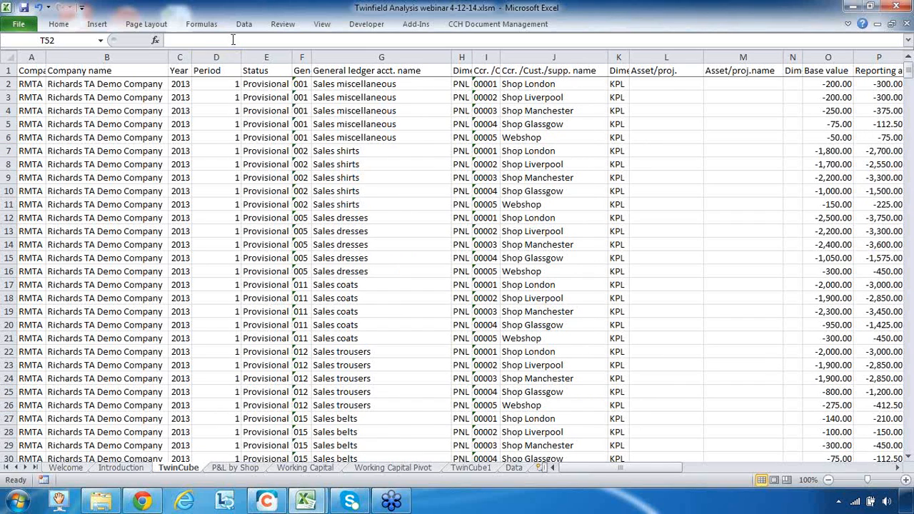
Start a new Twinfield Analysis data retrieval and log in with the prefilled credentials
left_click(415, 24)
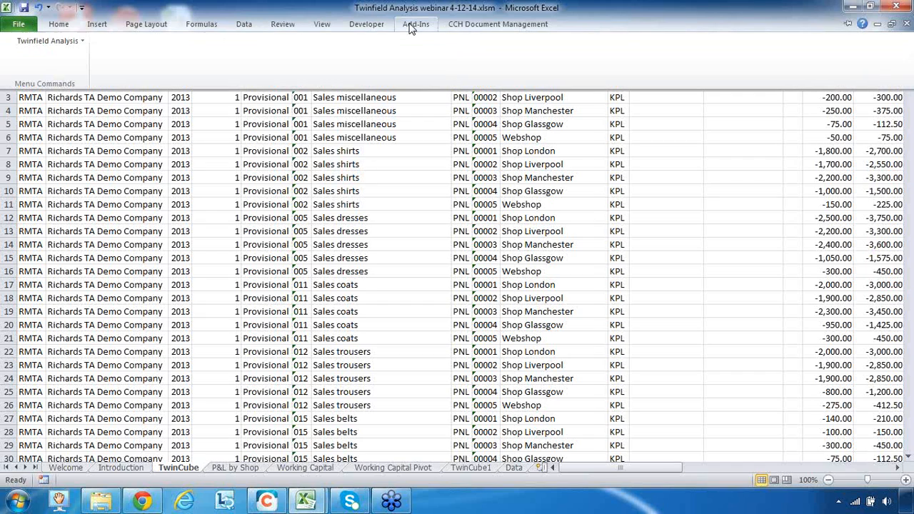
left_click(54, 41)
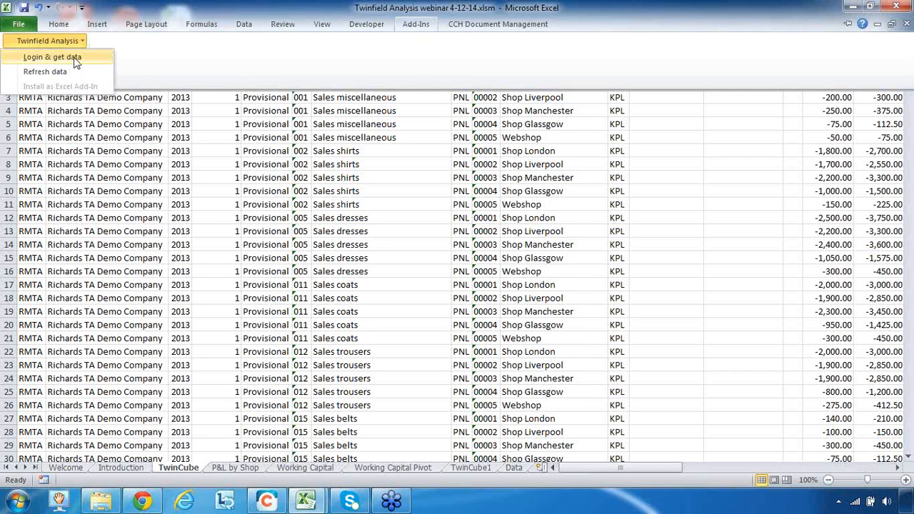
left_click(76, 59)
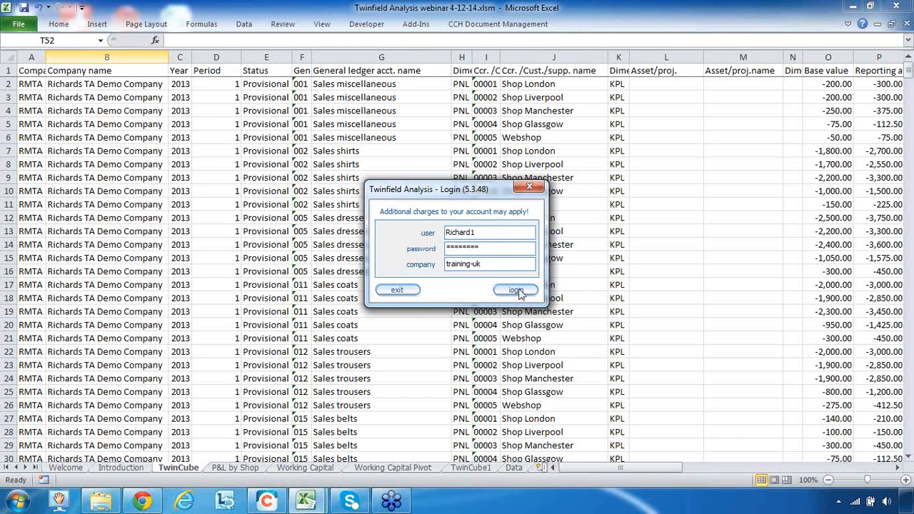
left_click(516, 291)
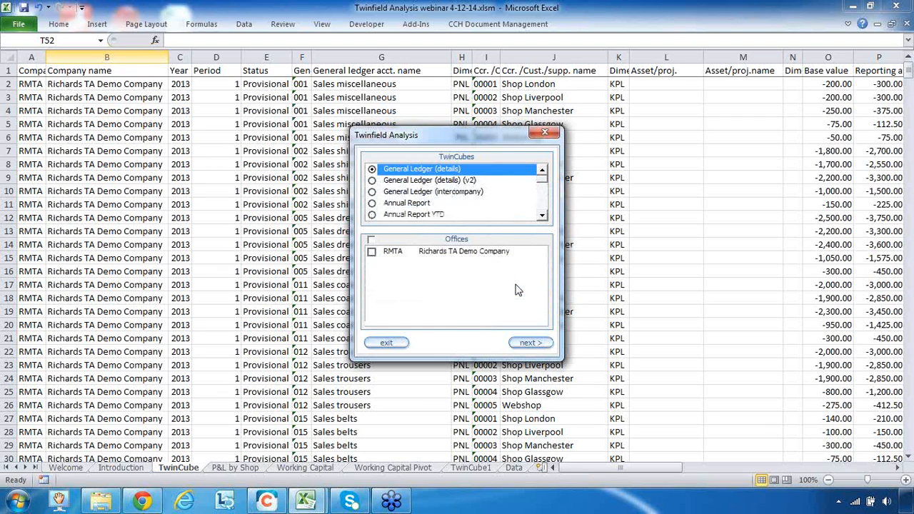
Choose the General Ledger (details) (v2) TwinCube for the RMTA office, Richards TA Demo Company
left_click(408, 182)
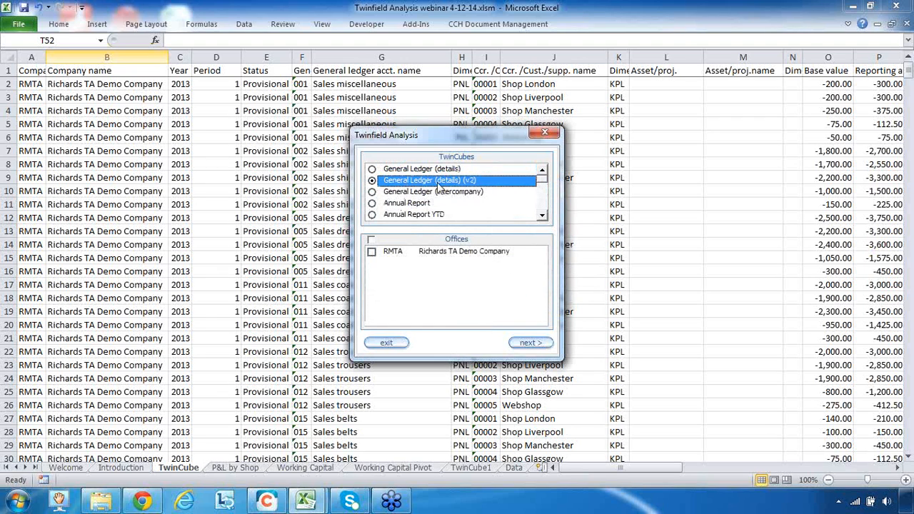
left_click(390, 255)
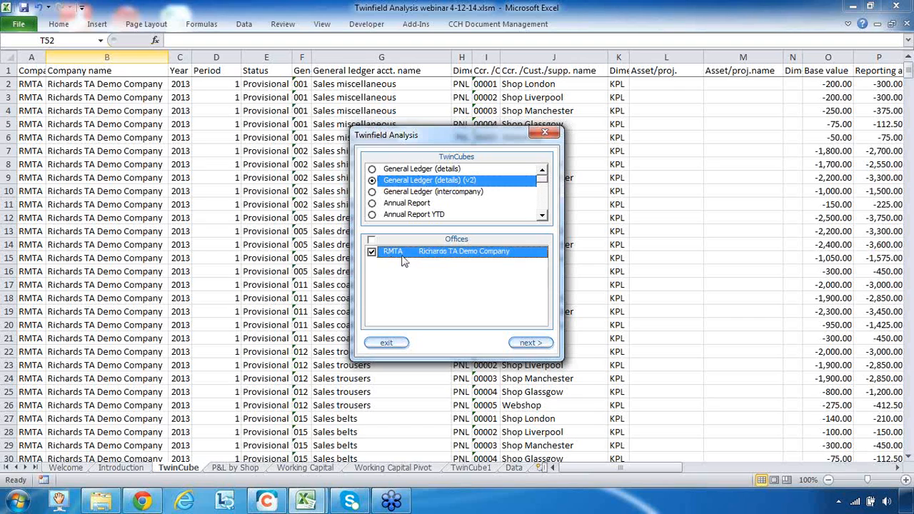
left_click(531, 344)
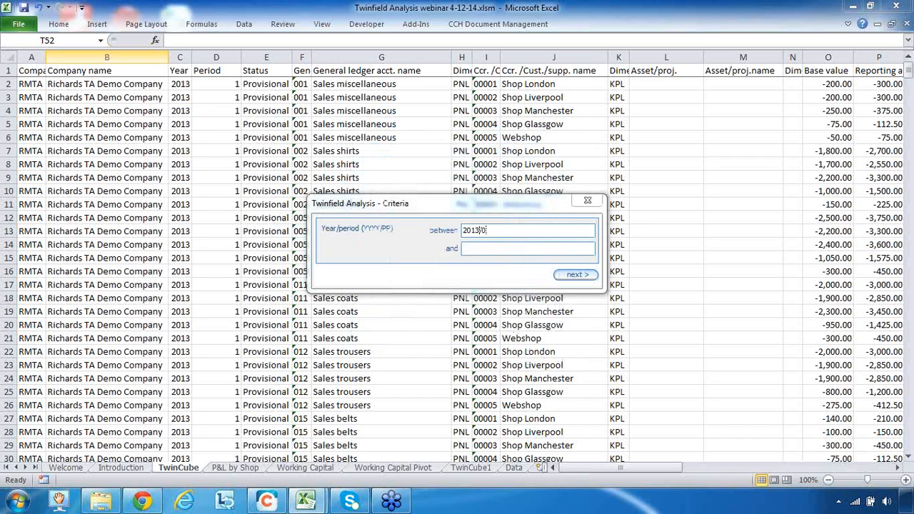
Limit the year/period criteria to 2013, ending at 2013/12, and keep the status as Provisional & Final
type("2013/12")
left_click(572, 277)
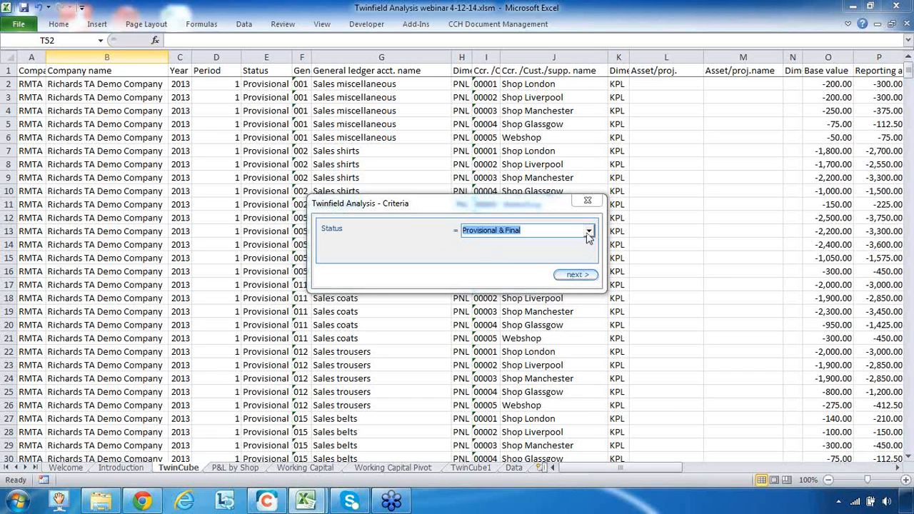
left_click(589, 236)
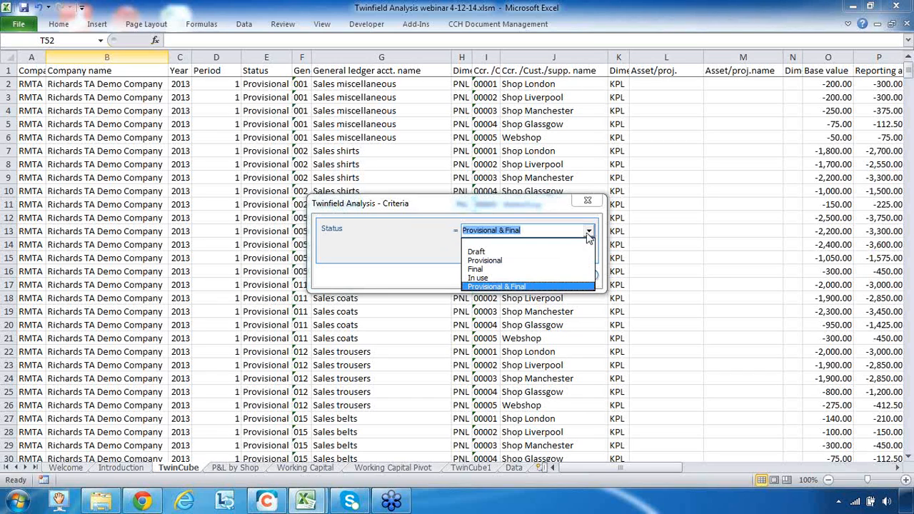
left_click(588, 238)
left_click(583, 277)
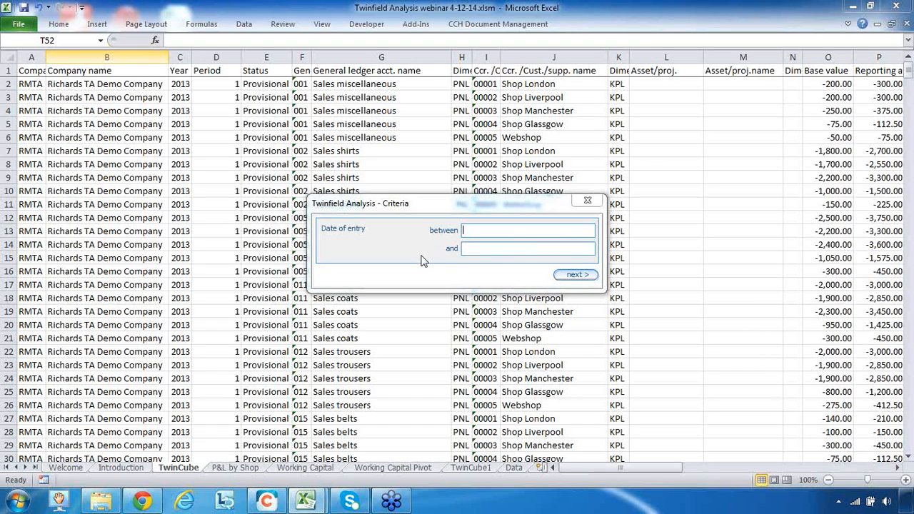
Leave the date of entry and remaining criteria blank and retrieve the general ledger details into the TwinCube sheet
left_click(575, 276)
left_click(574, 276)
left_click(574, 276)
left_click(574, 276)
left_click(575, 276)
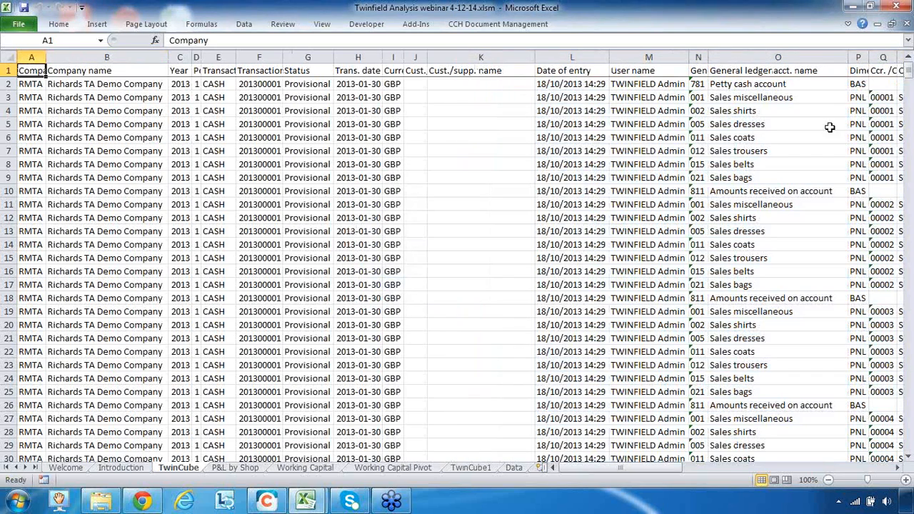
Widen the Trans. date, Transaction type and Transaction number columns to make their headers readable
mouse_move(908, 77)
left_mouse_down()
mouse_move(898, 342)
mouse_move(904, 472)
mouse_move(908, 77)
left_mouse_up()
left_click_drag(352, 86, 357, 150)
left_click_drag(383, 60, 401, 61)
left_click_drag(214, 84, 223, 135)
double_click(232, 58)
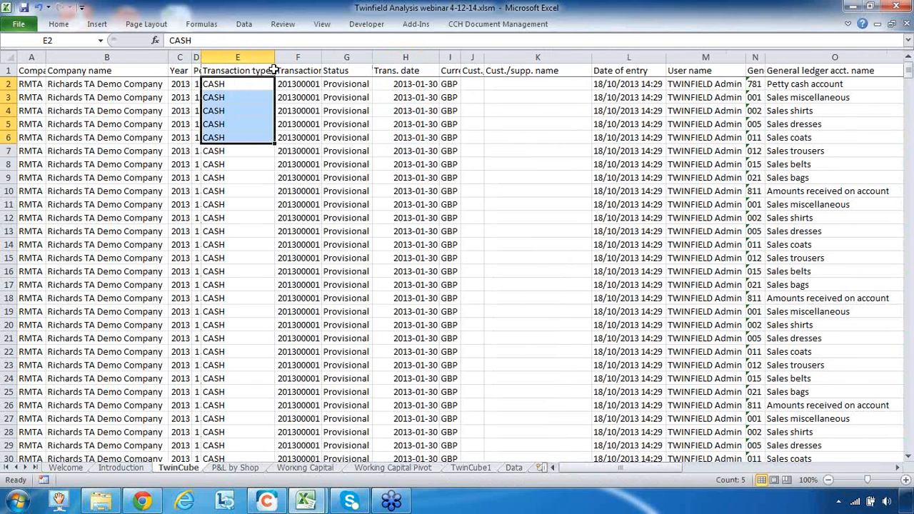
left_click(315, 85)
left_click_drag(322, 58, 353, 57)
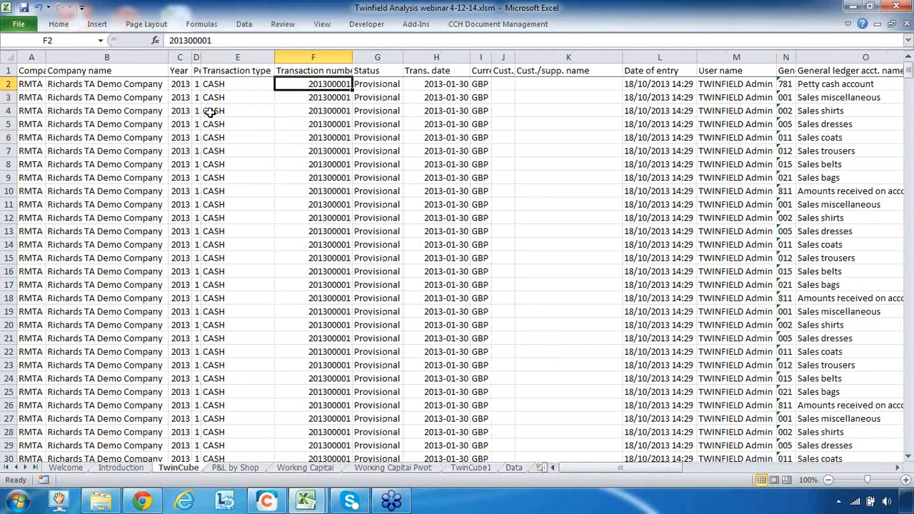
Examine the date of entry, user name, amount and base value columns of the transaction details
left_click_drag(650, 100, 659, 201)
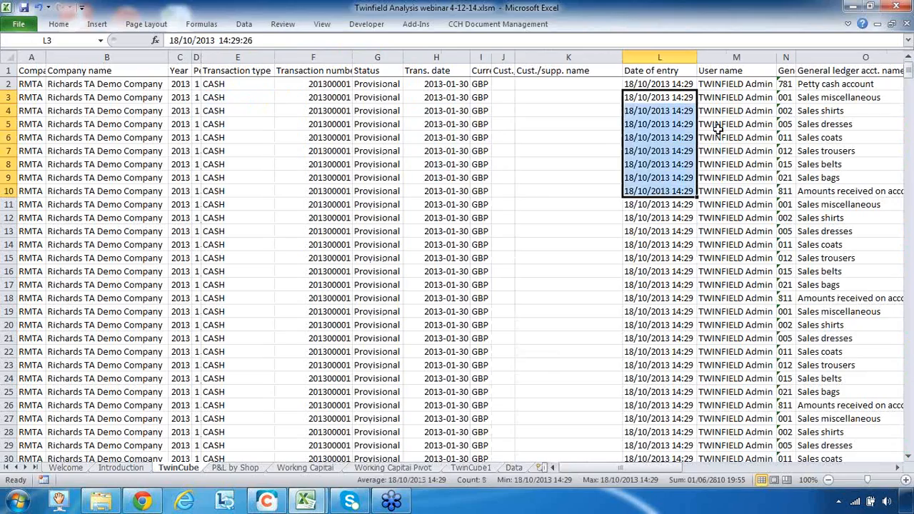
left_click_drag(729, 97, 752, 200)
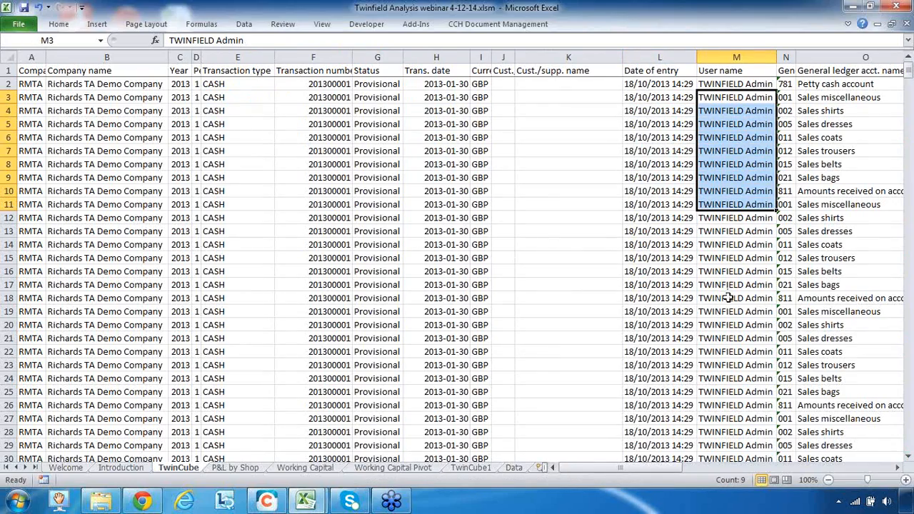
left_click_drag(663, 470, 771, 473)
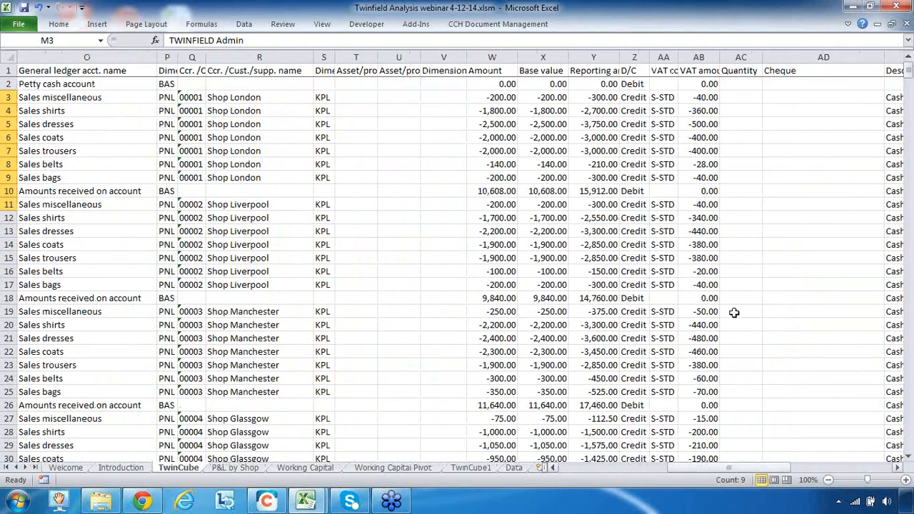
left_click_drag(493, 98, 507, 245)
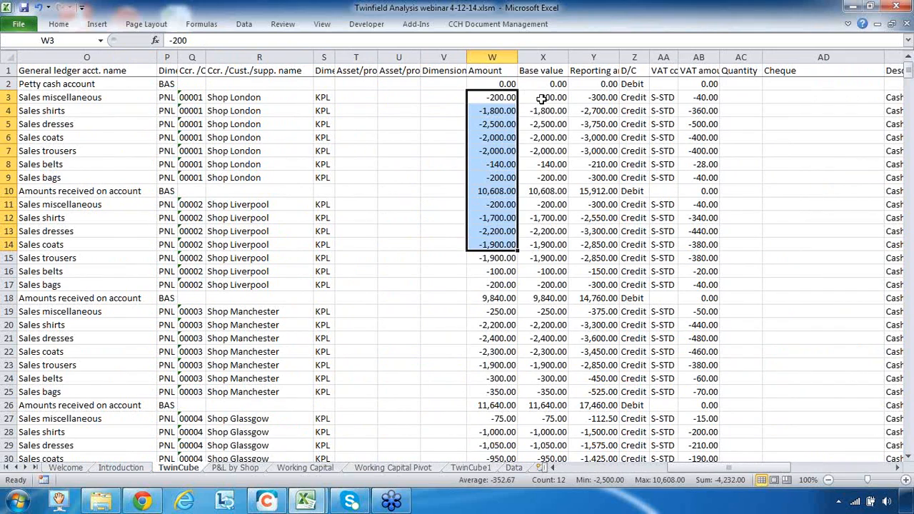
left_click_drag(537, 97, 551, 188)
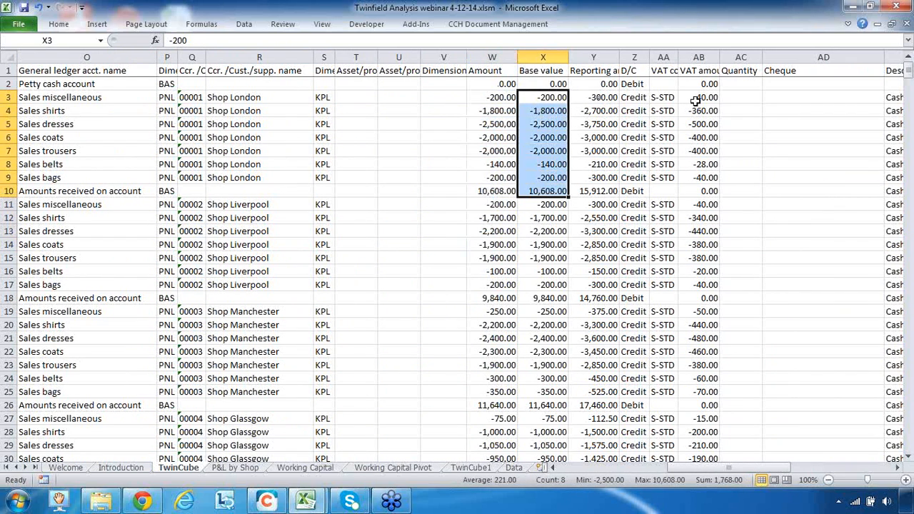
left_click(768, 470)
left_click_drag(769, 472, 643, 471)
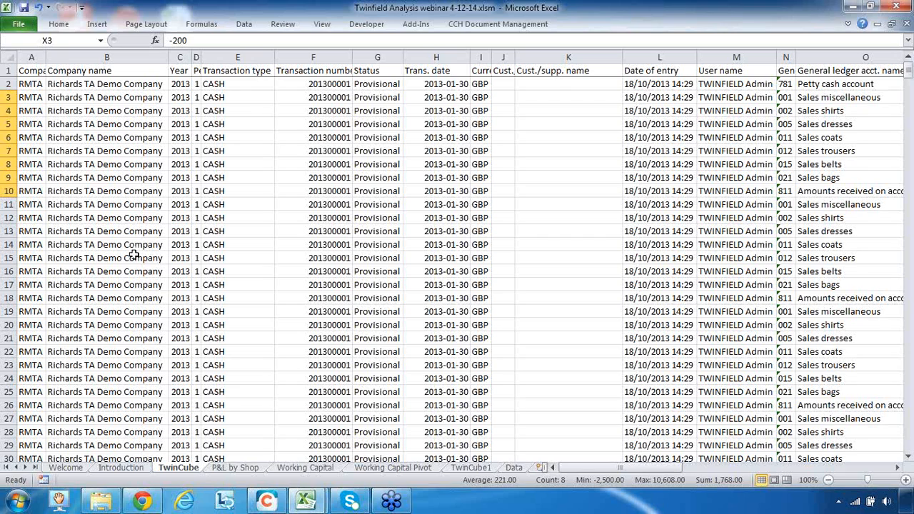
Create a PivotTable on a new worksheet from all columns of the TwinCube sheet
left_click(8, 57)
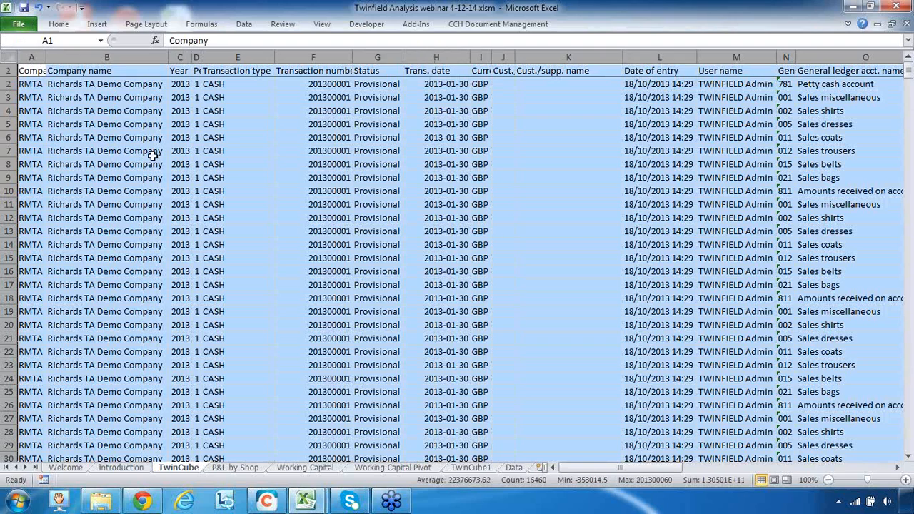
left_click(99, 26)
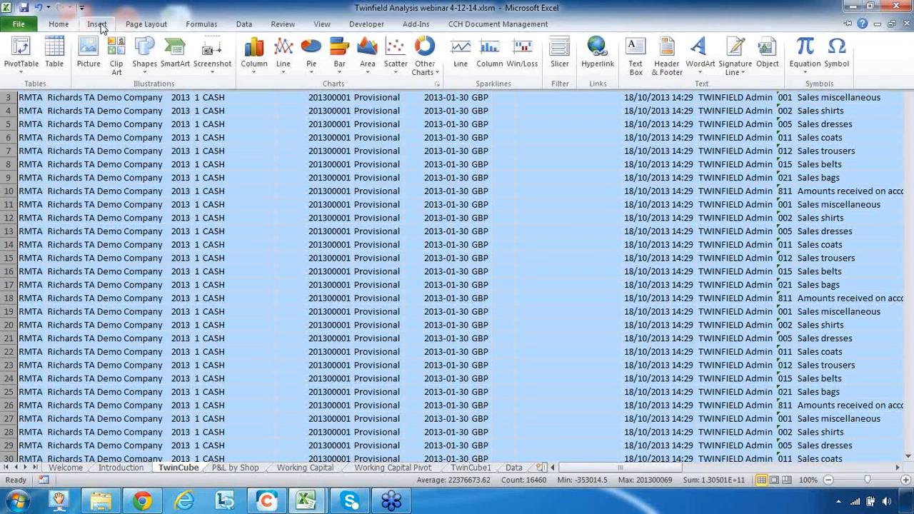
left_click(21, 56)
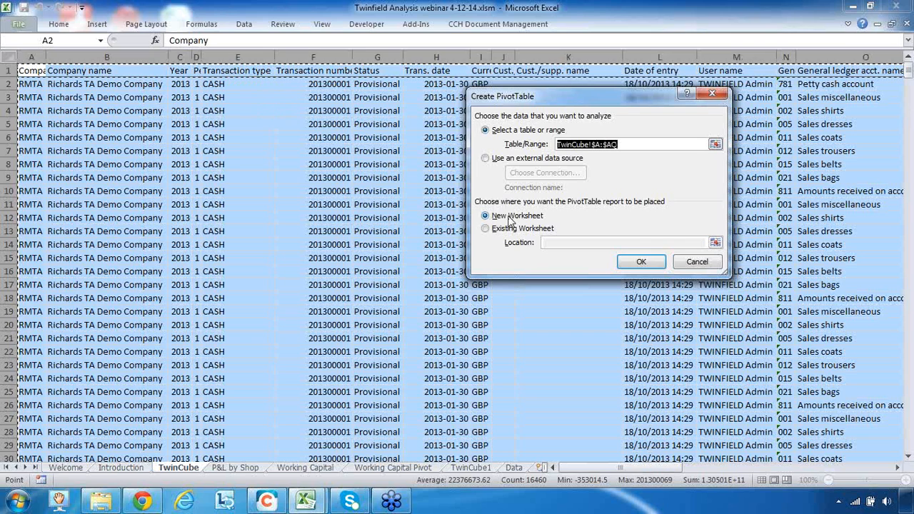
left_click(651, 262)
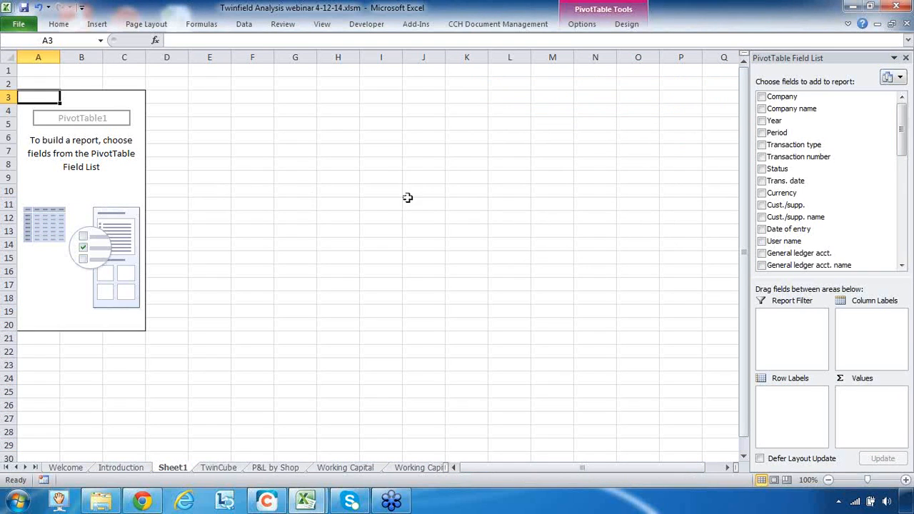
Lay out the PivotTable with General ledger acct. name as row labels and Period as column labels
left_click_drag(905, 142, 906, 157)
left_click_drag(814, 208, 792, 412)
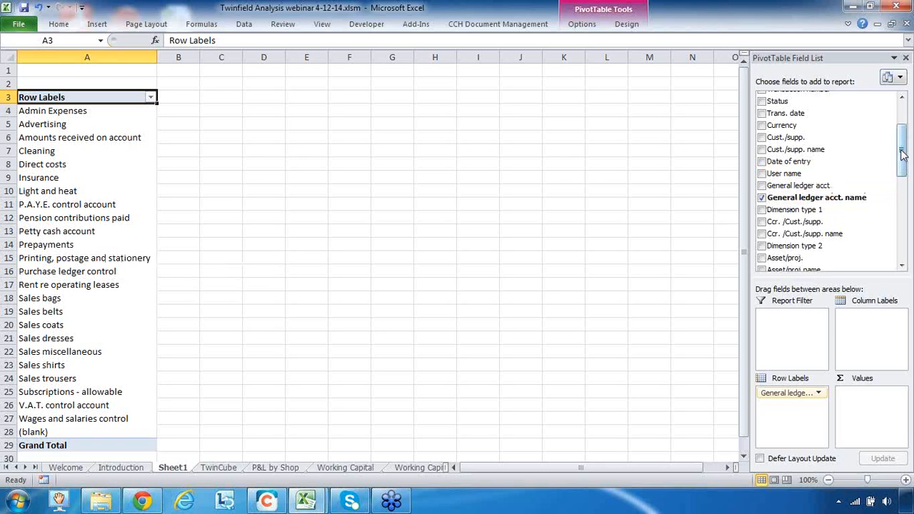
left_click_drag(903, 156, 902, 136)
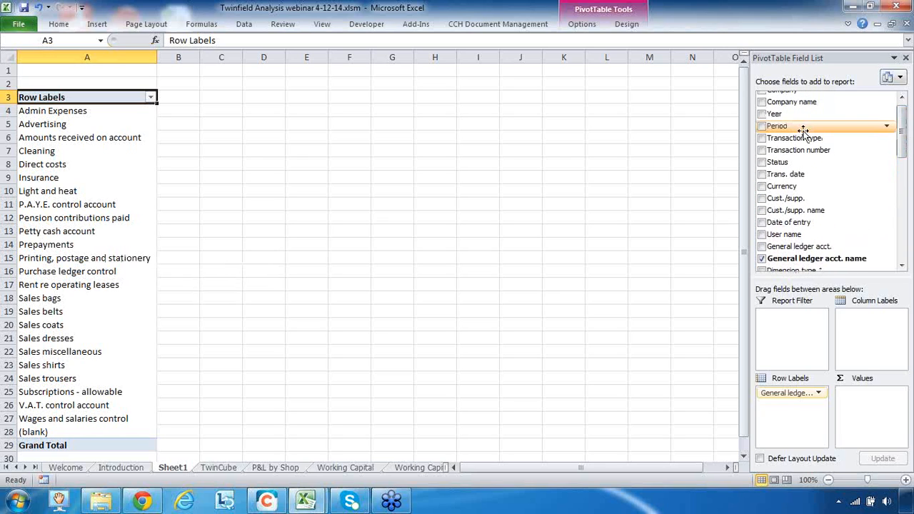
left_click_drag(779, 129, 876, 340)
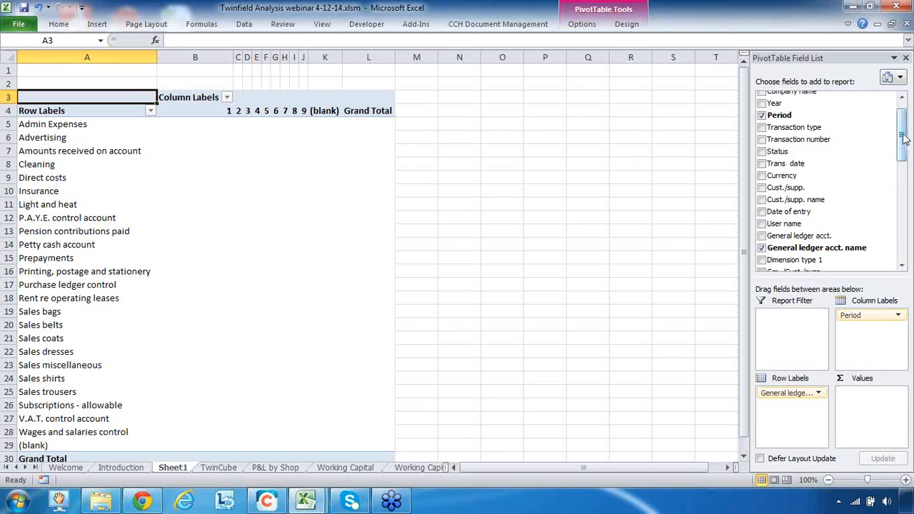
Add Base value to the PivotTable values and summarize it by Sum
left_click_drag(904, 138, 907, 181)
left_click_drag(785, 220, 867, 411)
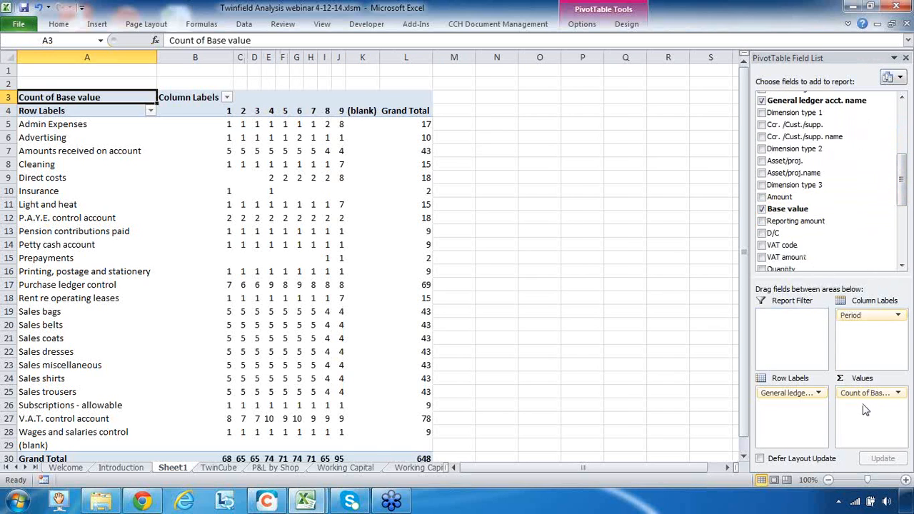
left_click(898, 392)
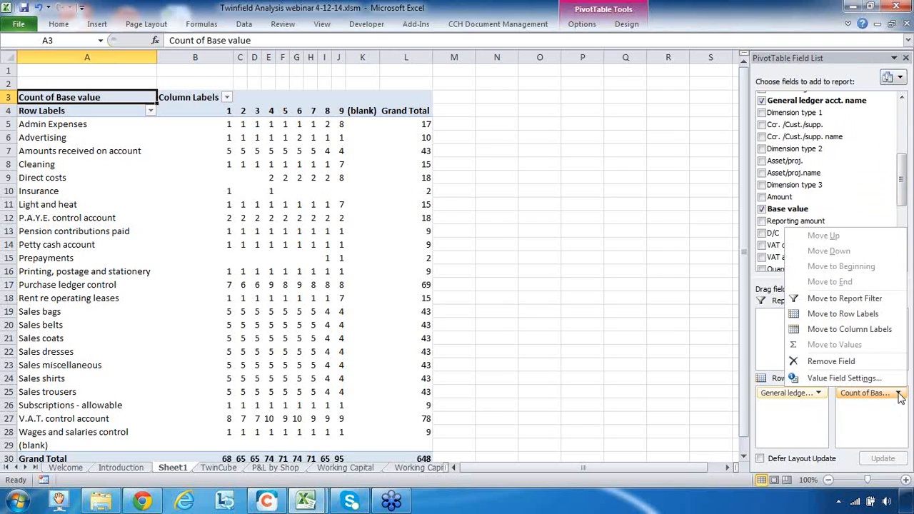
left_click(867, 378)
left_click(526, 196)
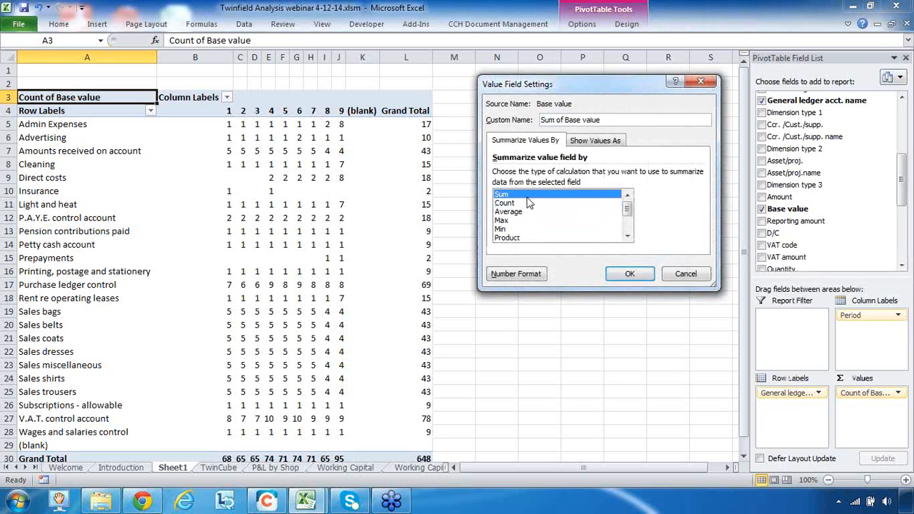
left_click(631, 274)
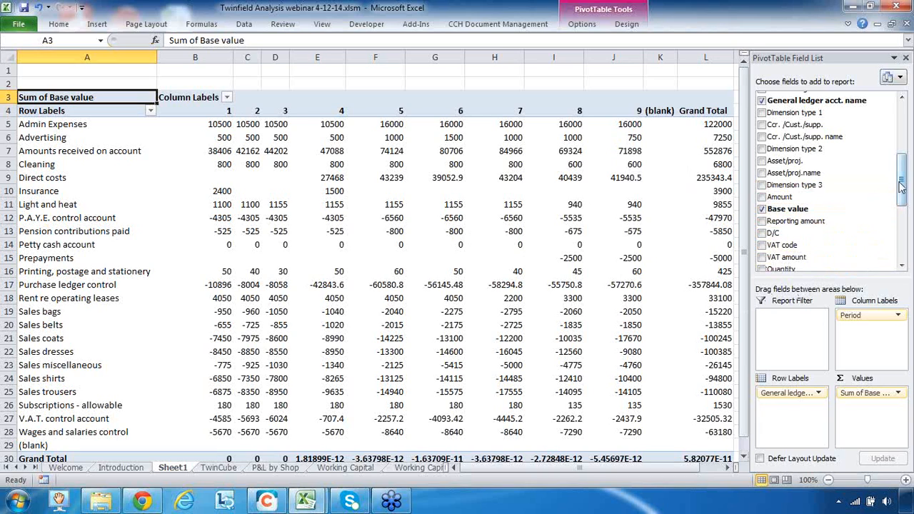
Add Dimension type 1 to the PivotTable as a report filter
left_click_drag(902, 188, 901, 163)
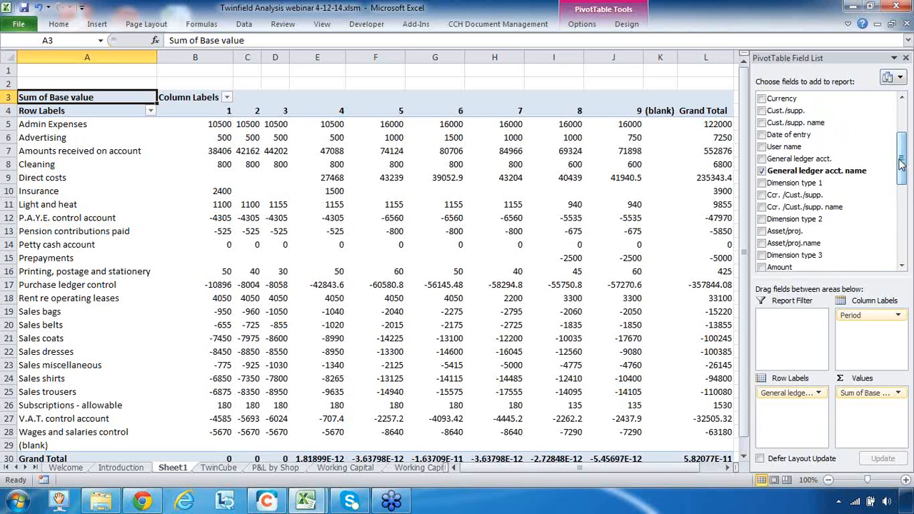
left_click_drag(782, 185, 790, 334)
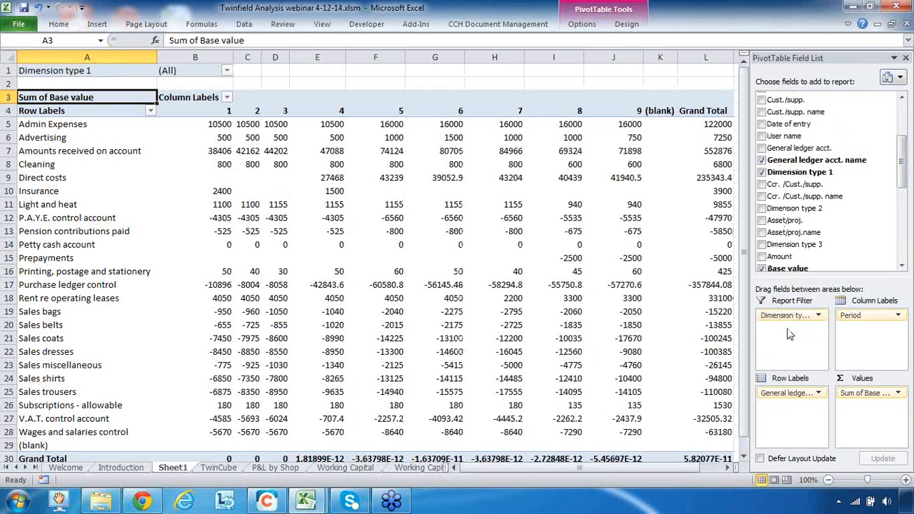
Filter the PivotTable's Dimension type 1 to PNL and check the Admin Expenses row and its period 9 value
left_click(226, 71)
left_click(97, 123)
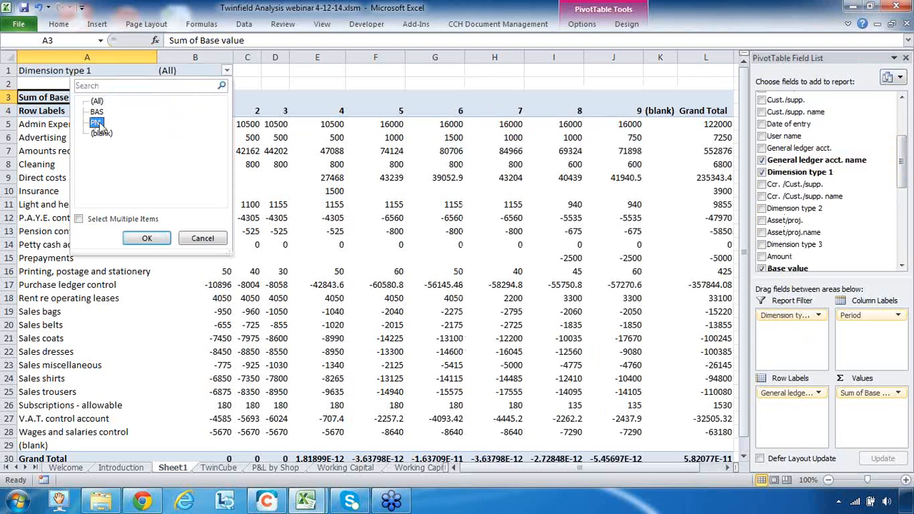
left_click(156, 240)
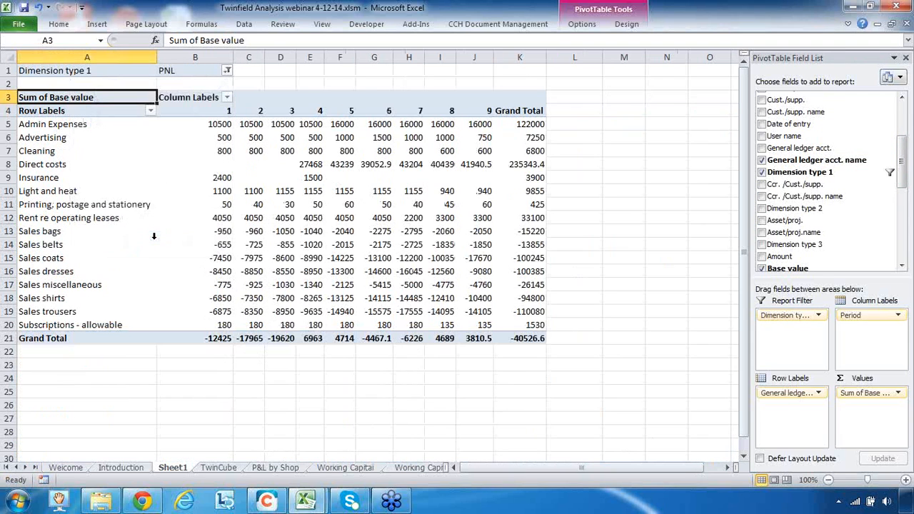
mouse_move(178, 253)
mouse_move(180, 290)
mouse_move(214, 185)
mouse_move(315, 139)
left_click(480, 125)
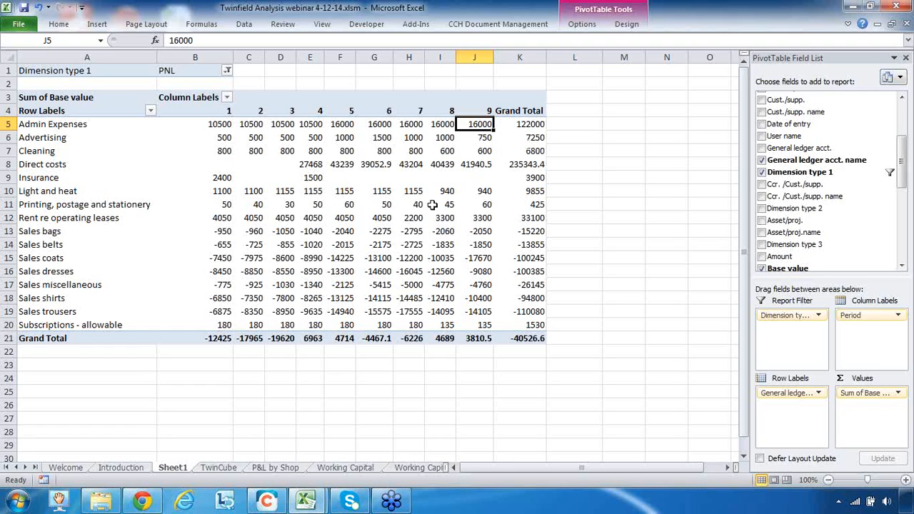
left_click(77, 123)
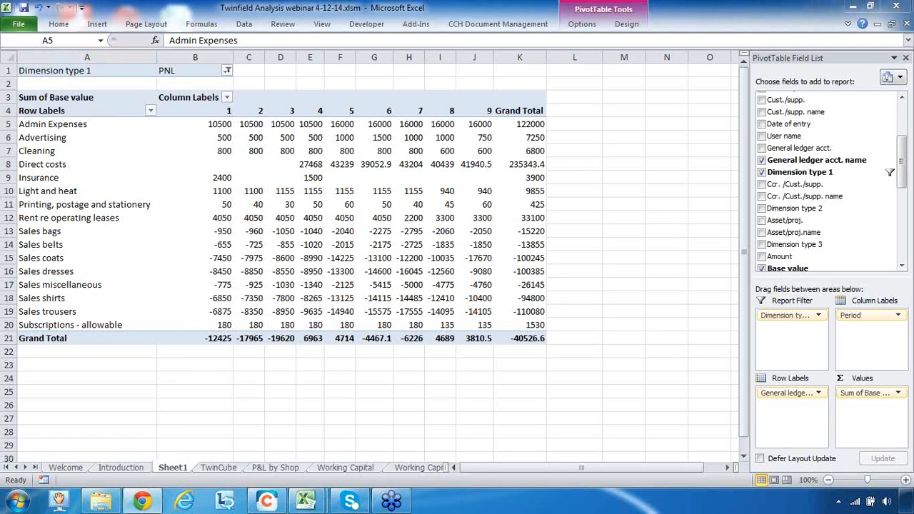
Switch to Twinfield in Chrome and open a copy of the prepayments recurring transaction under Accounting
key("alt+Tab")
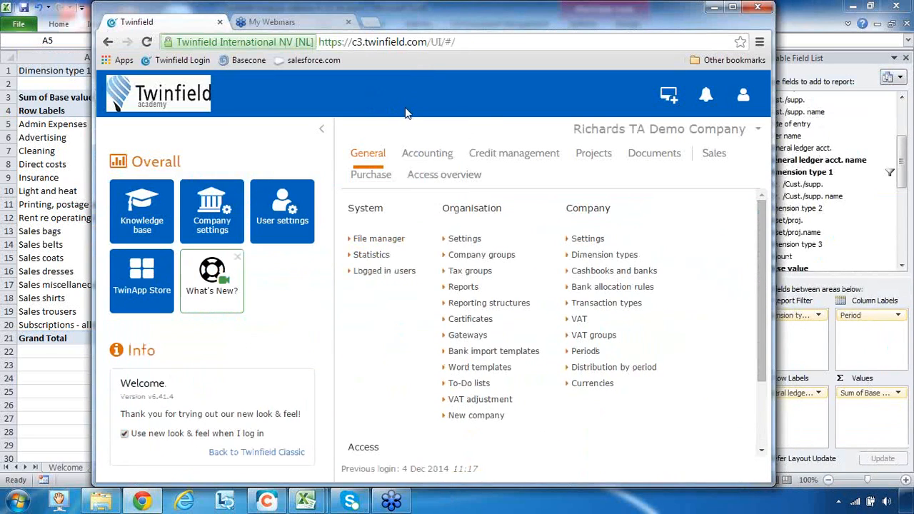
left_click(733, 7)
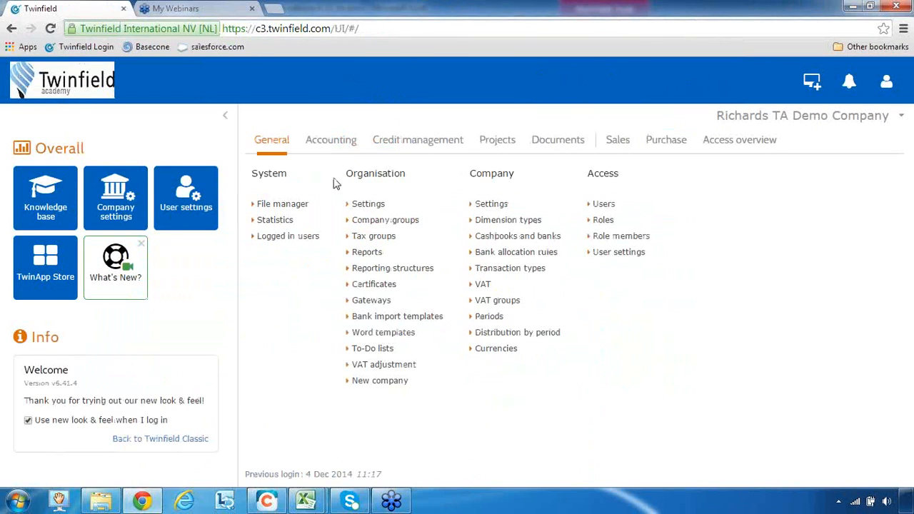
left_click(328, 146)
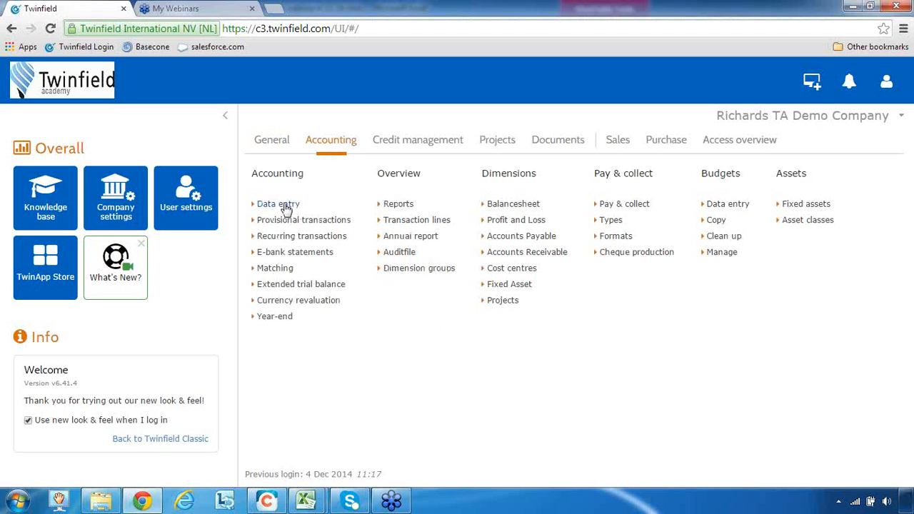
left_click(290, 238)
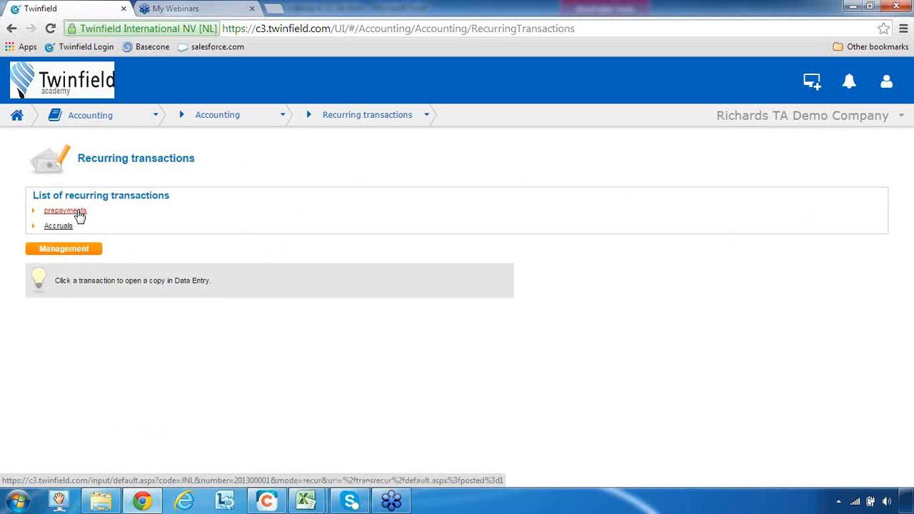
left_click(80, 216)
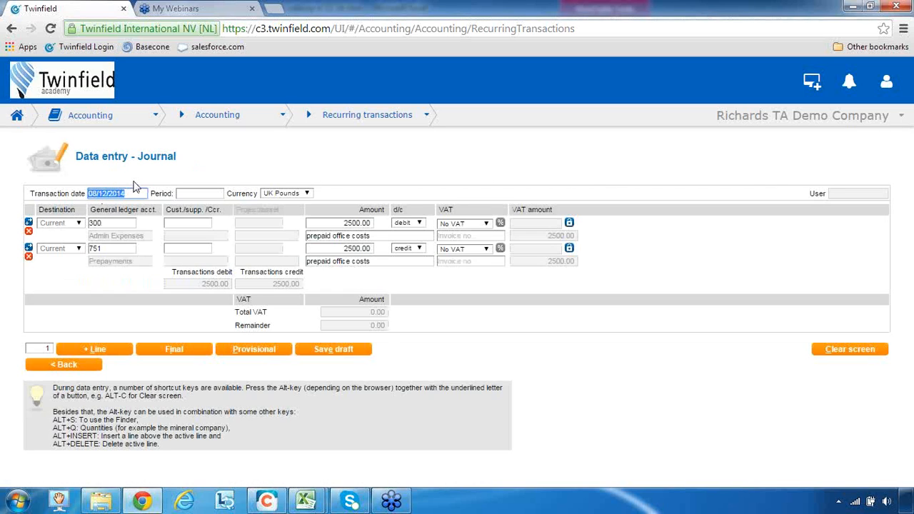
Date the prepayments journal 30/09/2013 with period 2013/09 and post it as provisional
type("3009")
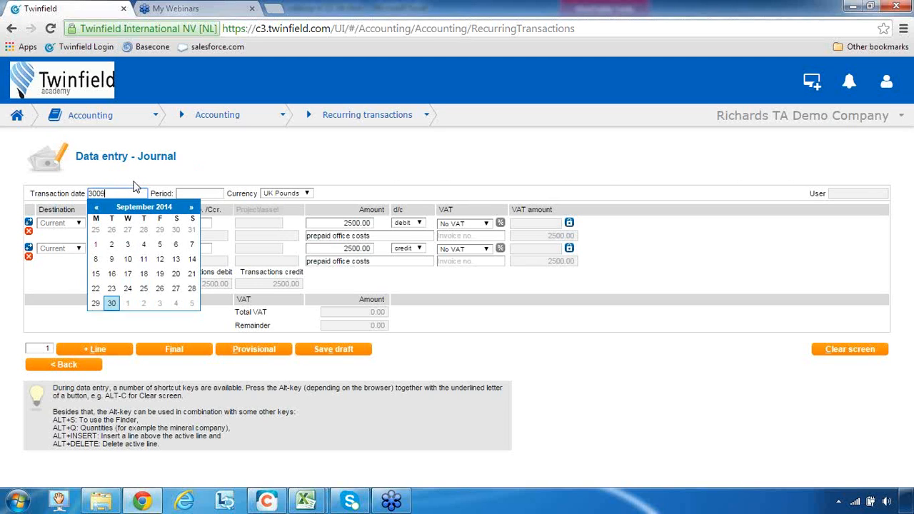
type("13")
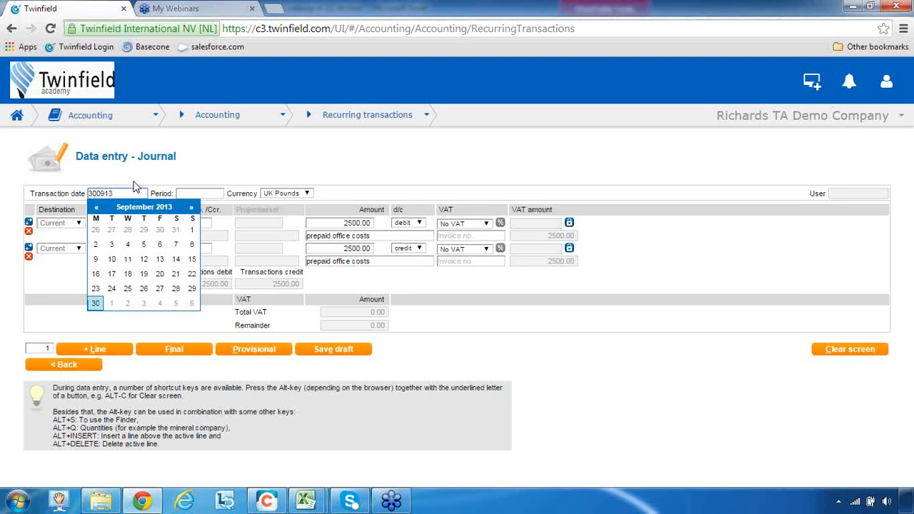
left_click(95, 303)
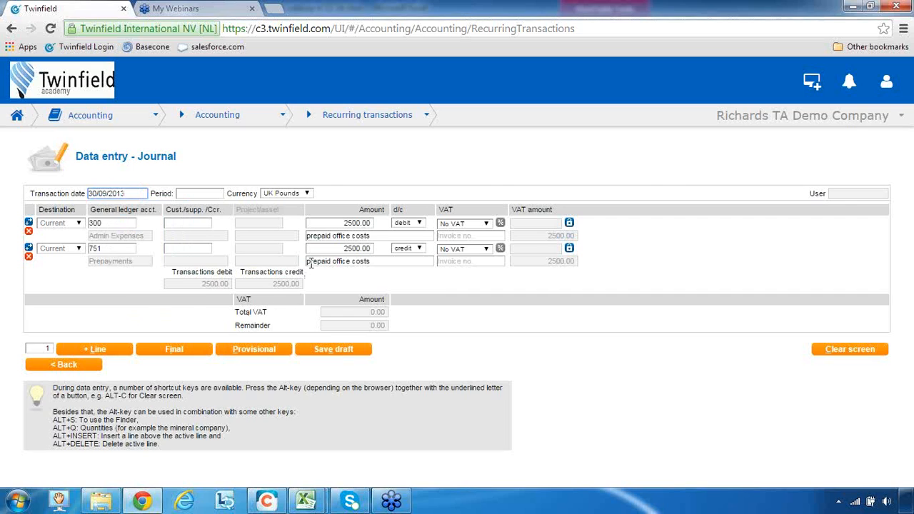
key("Tab")
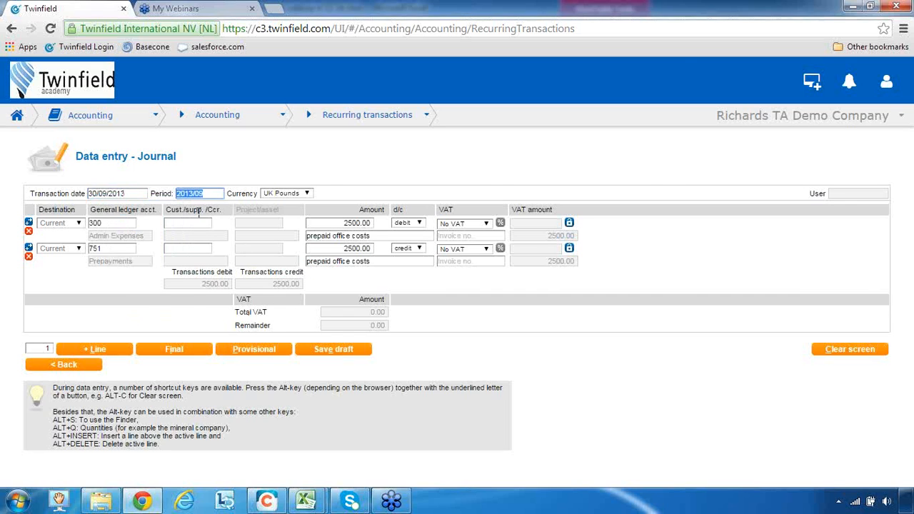
left_click(262, 350)
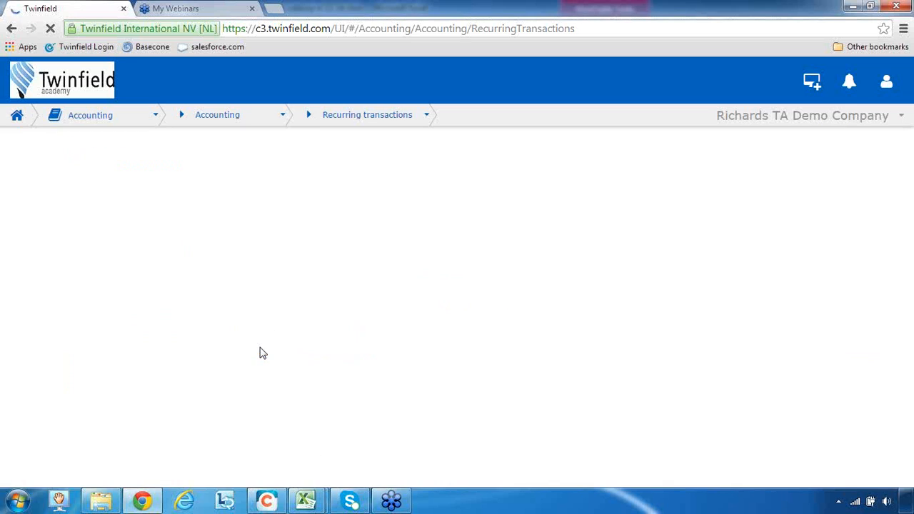
left_click(465, 350)
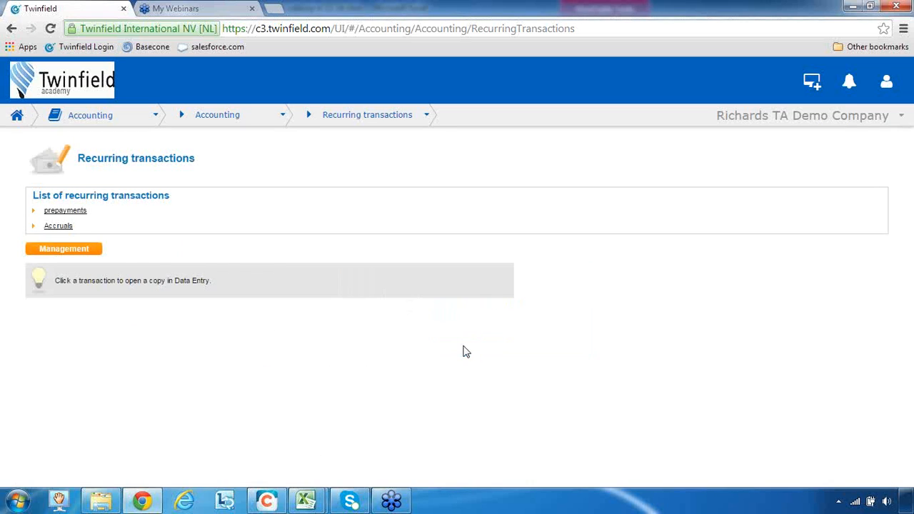
Find the Admin Expenses account among the Profit and Loss dimensions by searching for "adm" and open it
mouse_move(231, 127)
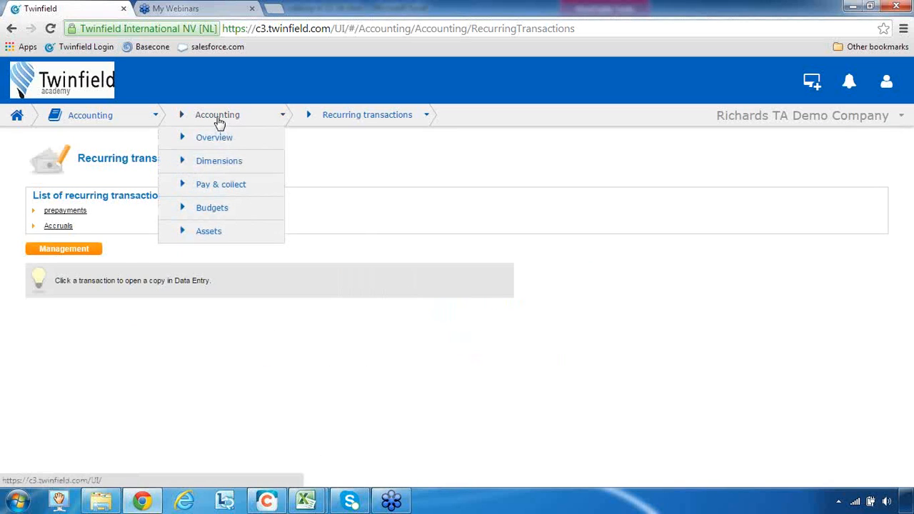
left_click(221, 162)
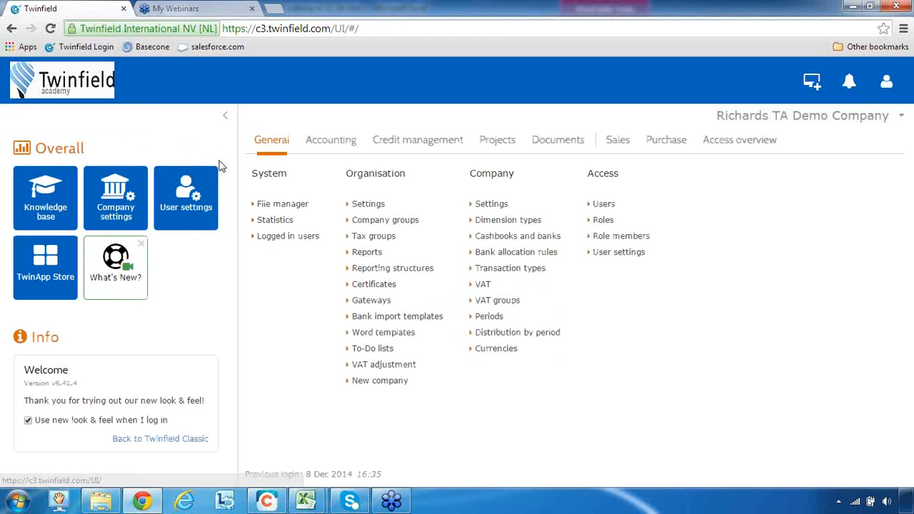
left_click(326, 143)
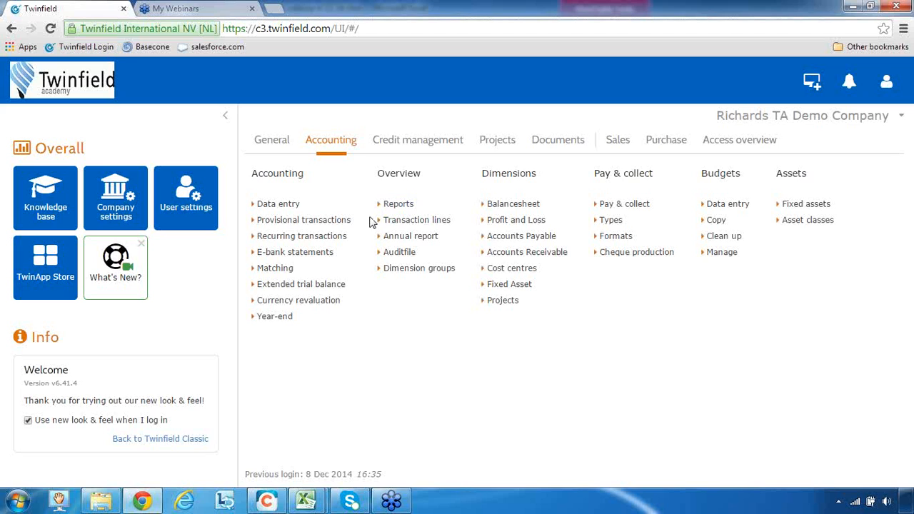
left_click(502, 224)
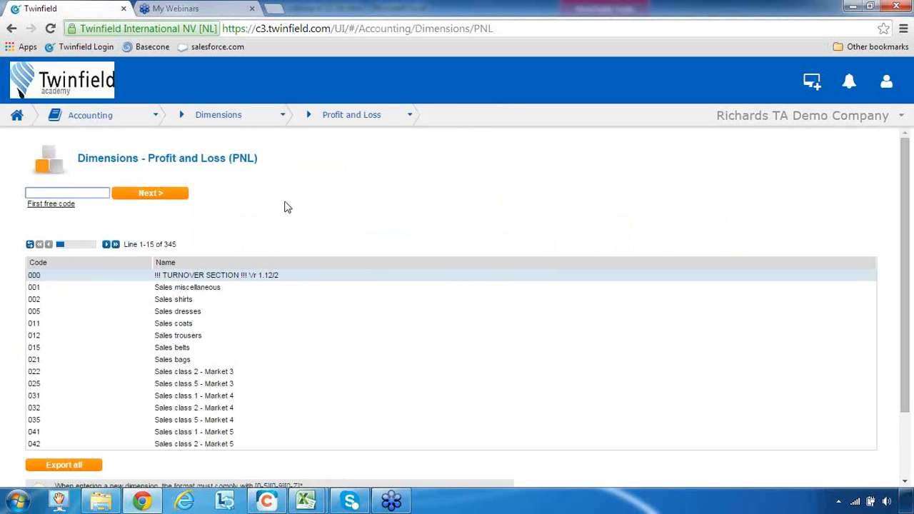
type("8dmi")
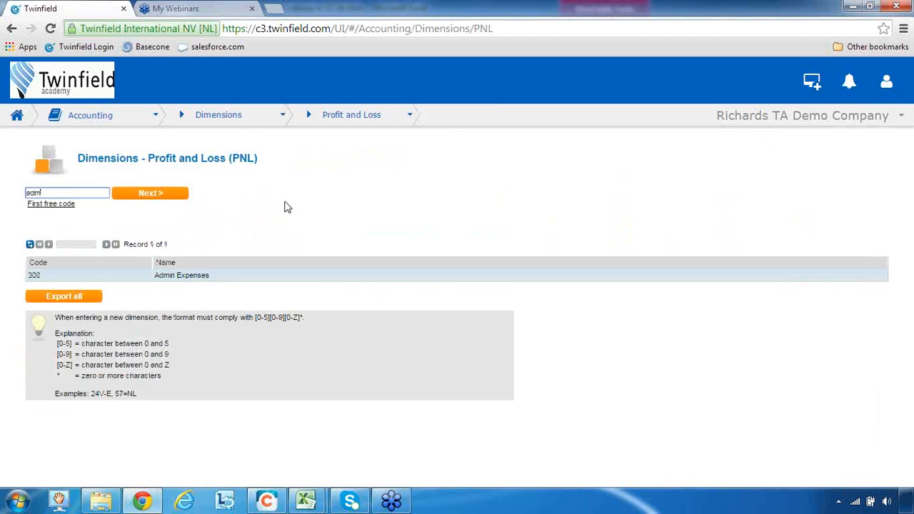
left_click(193, 277)
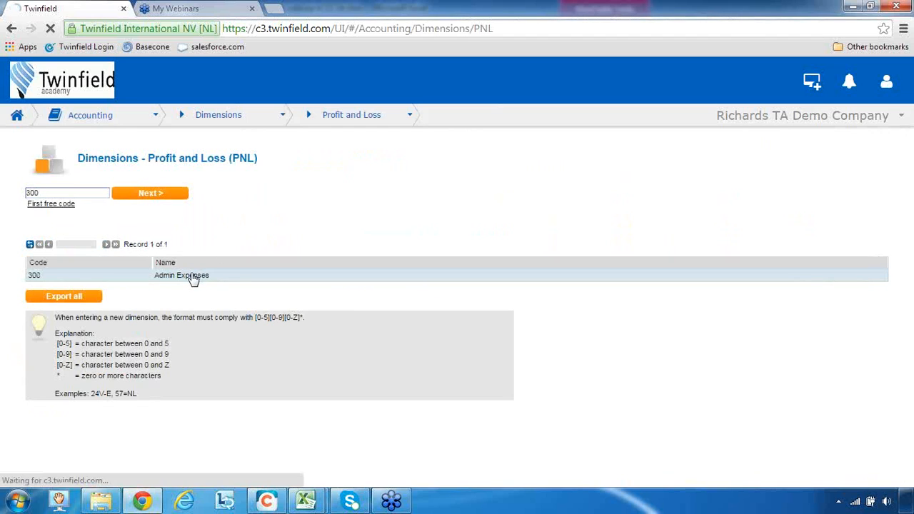
Rename Profit and Loss dimension 300 to Administration Expenses and save it
left_click(72, 260)
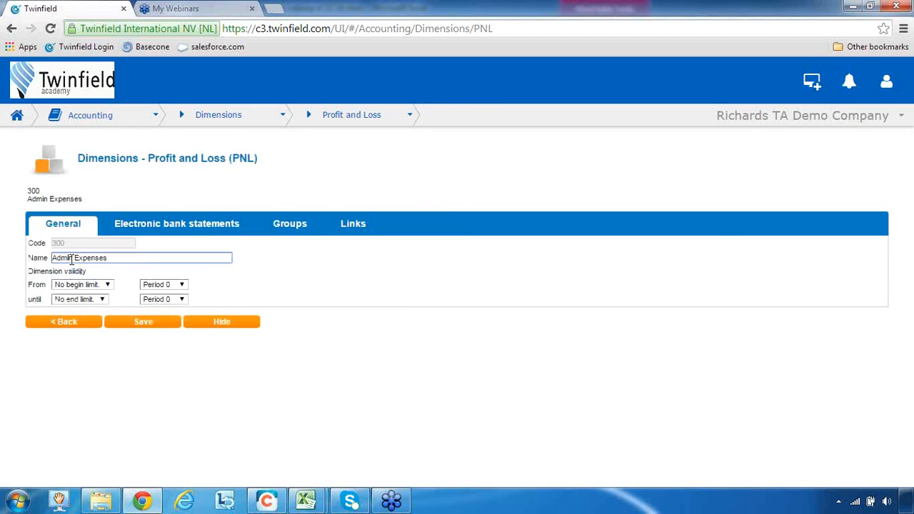
type("istration")
left_click(161, 323)
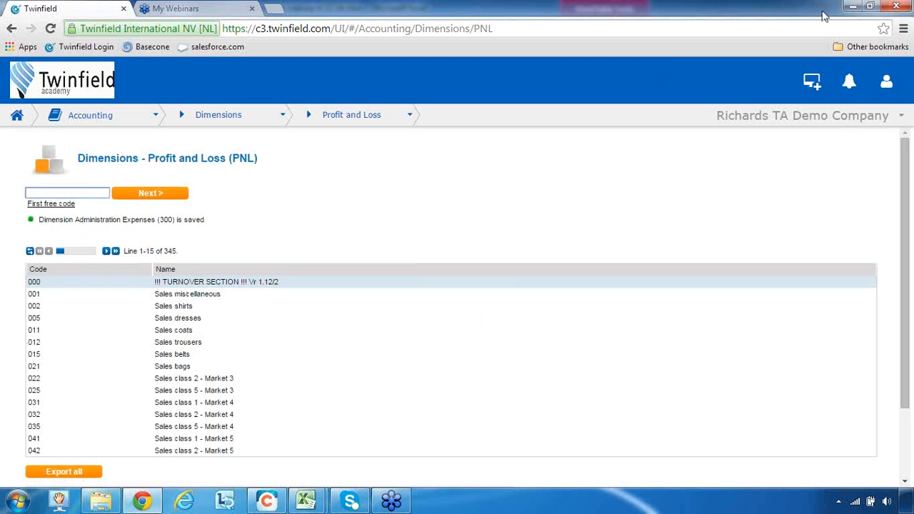
Return to the Excel workbook, refresh its data with the Twinfield Analysis add-in, and go to Sheet1
left_click(853, 6)
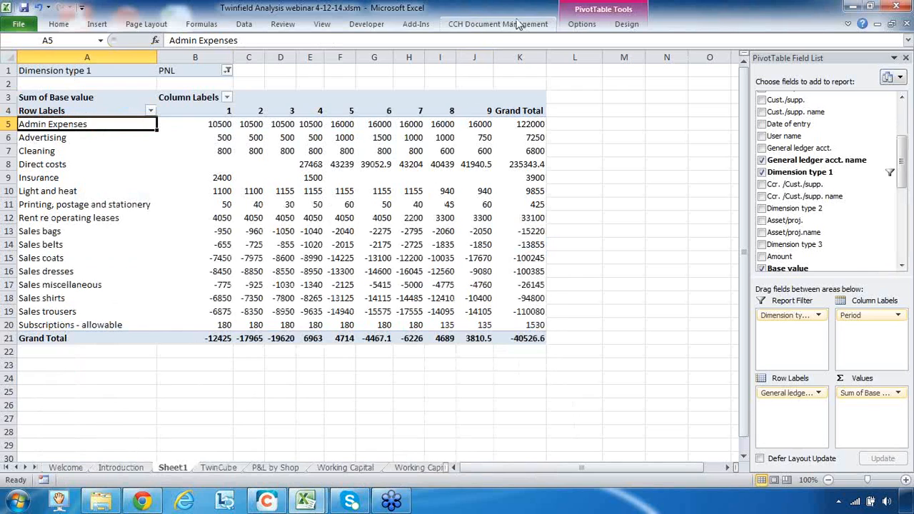
left_click(402, 27)
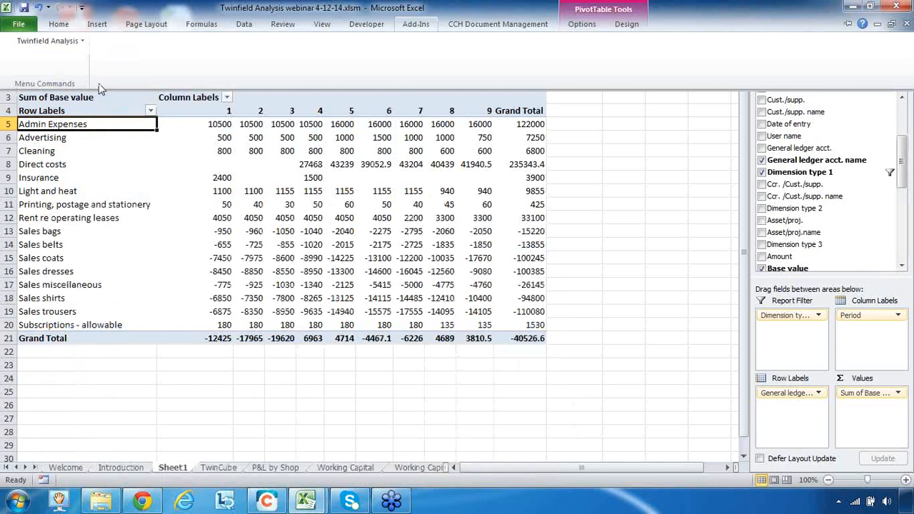
left_click(49, 41)
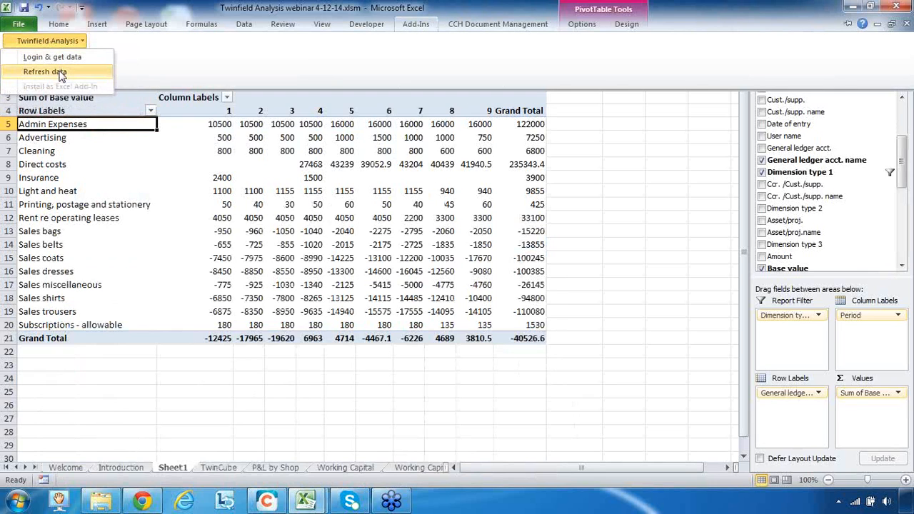
left_click(44, 72)
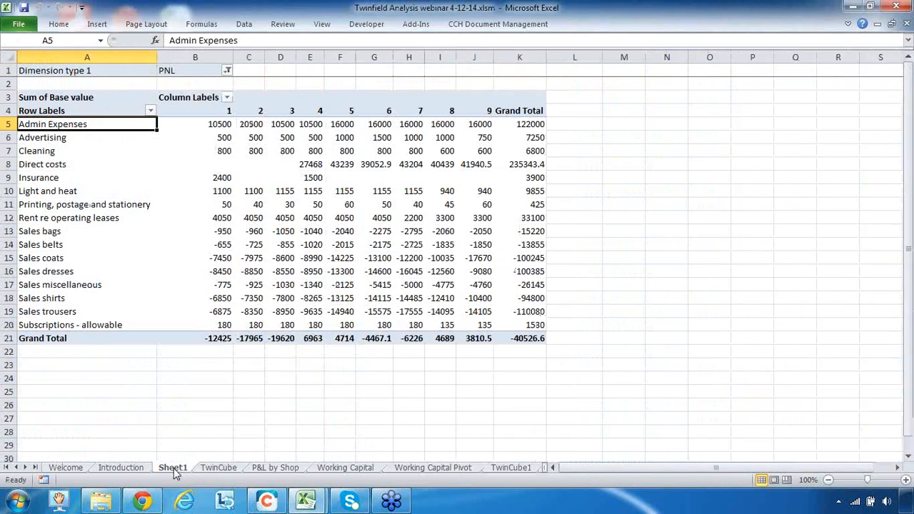
left_click(175, 468)
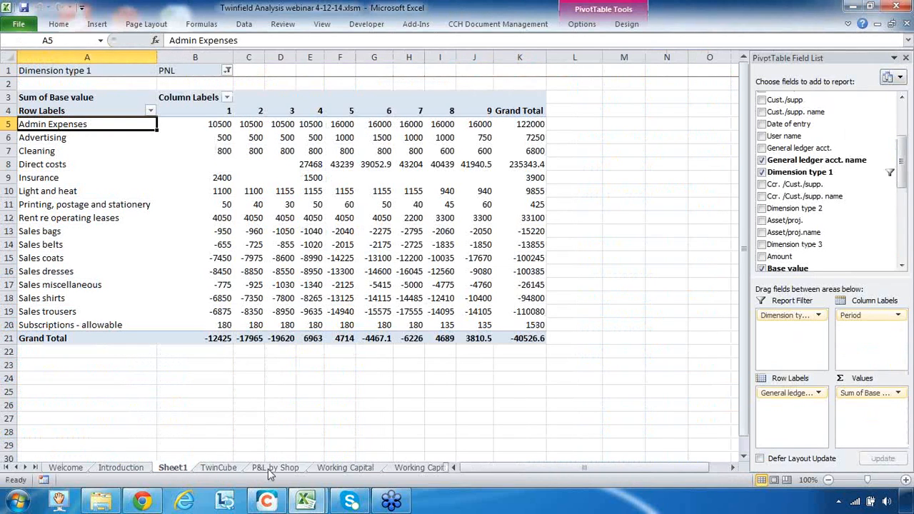
Refresh all PivotTables in the workbook and dismiss the source file warning
left_click(244, 25)
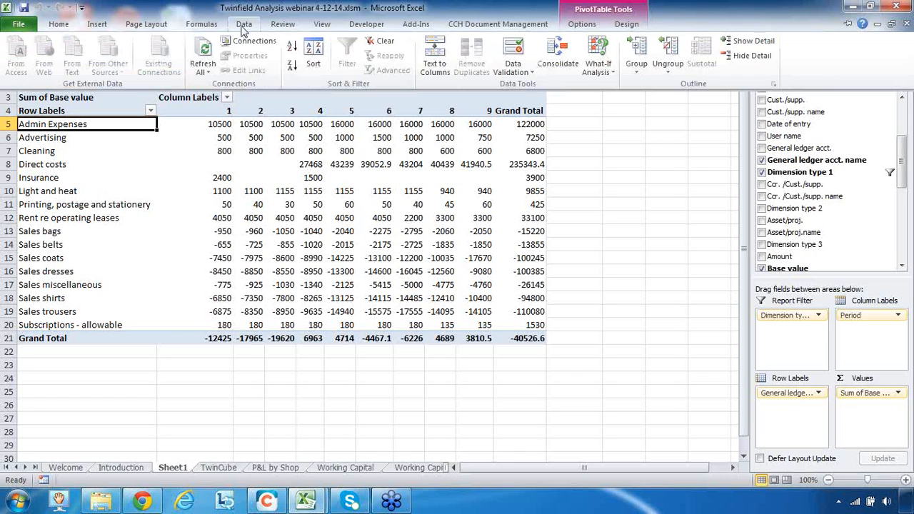
left_click(202, 48)
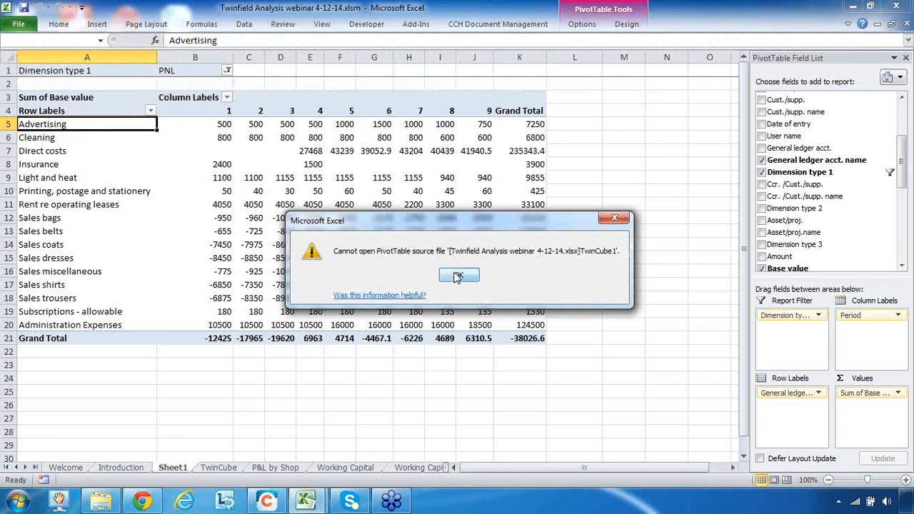
left_click(458, 277)
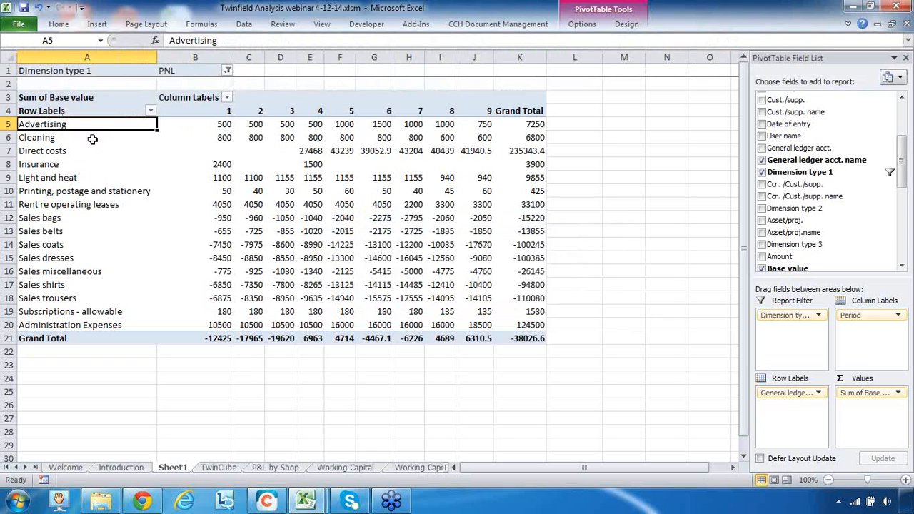
Sort the PivotTable's general ledger account names from A to Z and select the Administration Expenses label
left_click(83, 326)
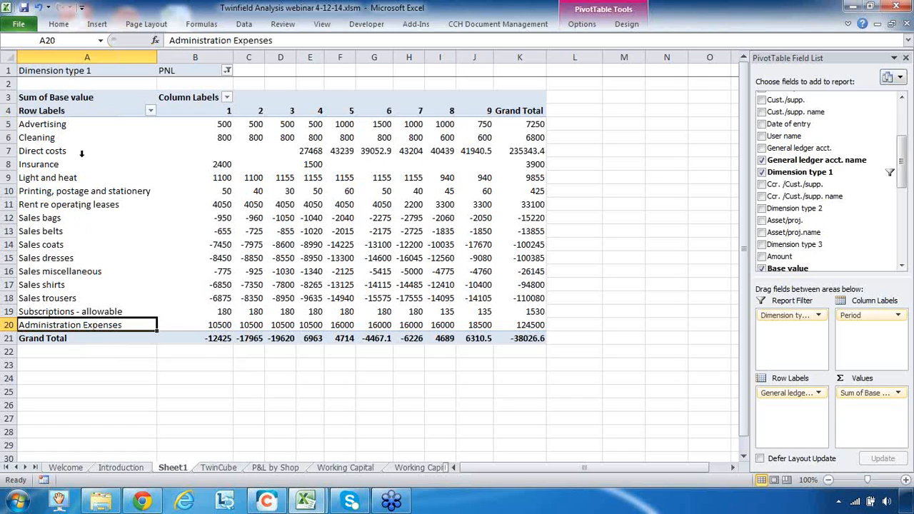
right_click(104, 325)
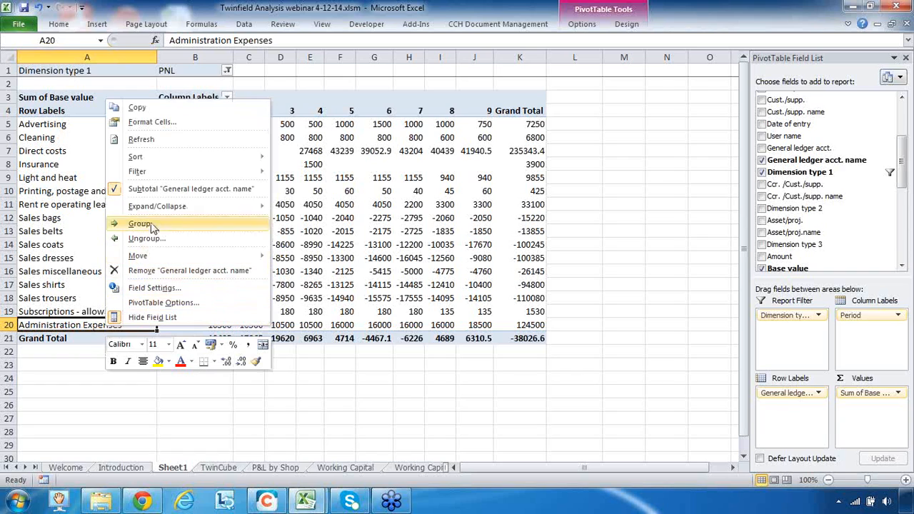
mouse_move(156, 163)
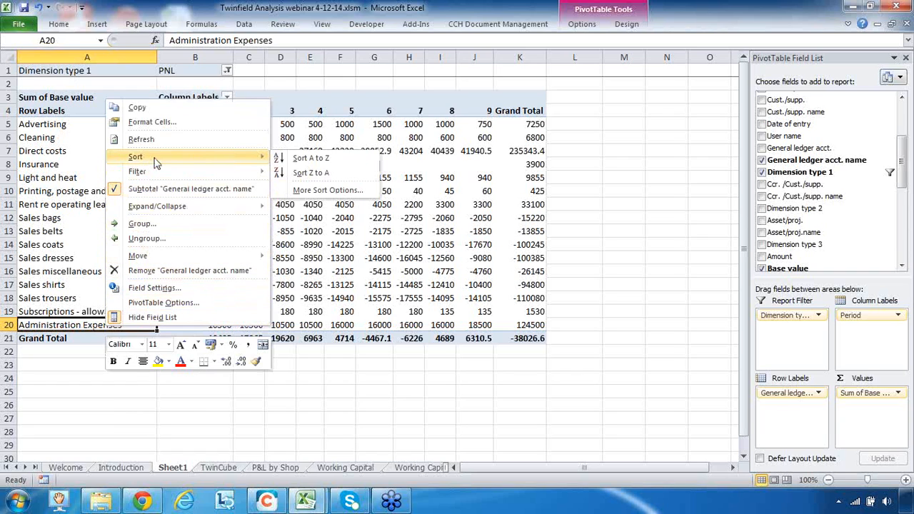
left_click(318, 160)
left_click(87, 125)
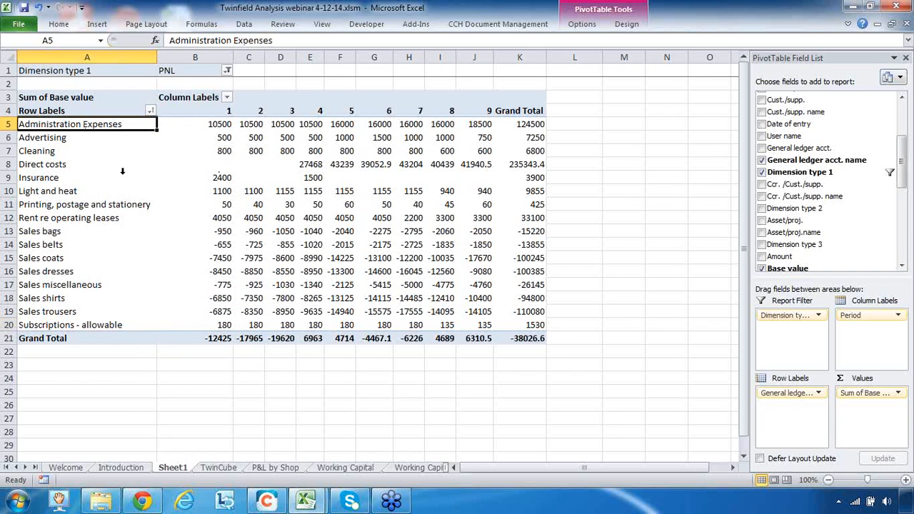
Move the Period field below the general ledger account name in Row Labels and select the Administration Expenses period values
left_click(480, 126)
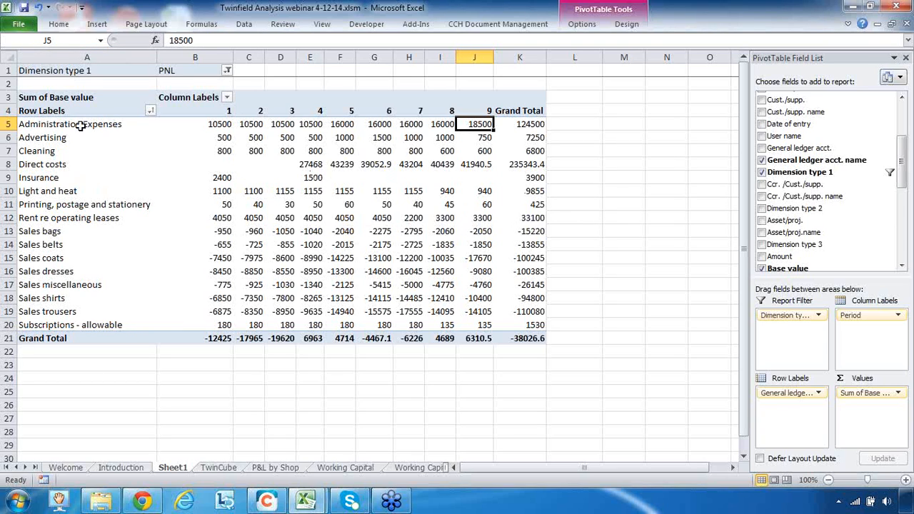
left_click_drag(78, 123, 85, 273)
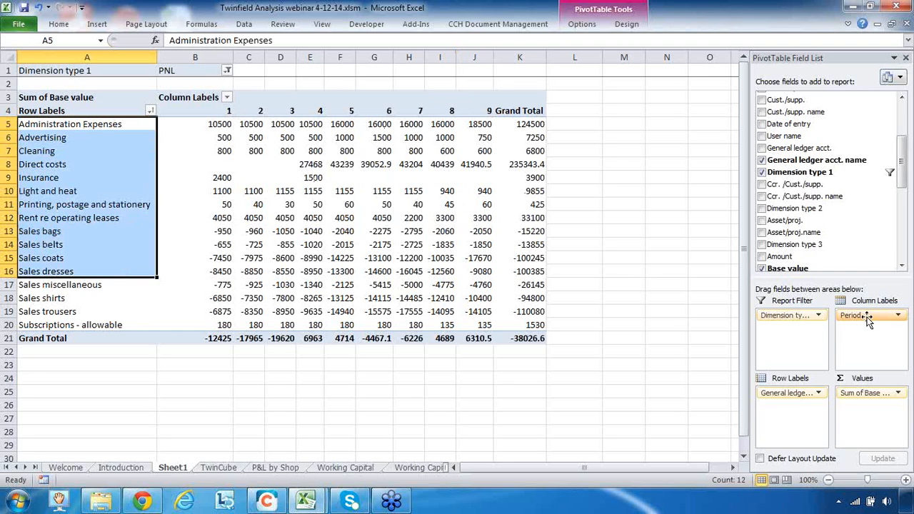
left_click_drag(869, 323, 802, 423)
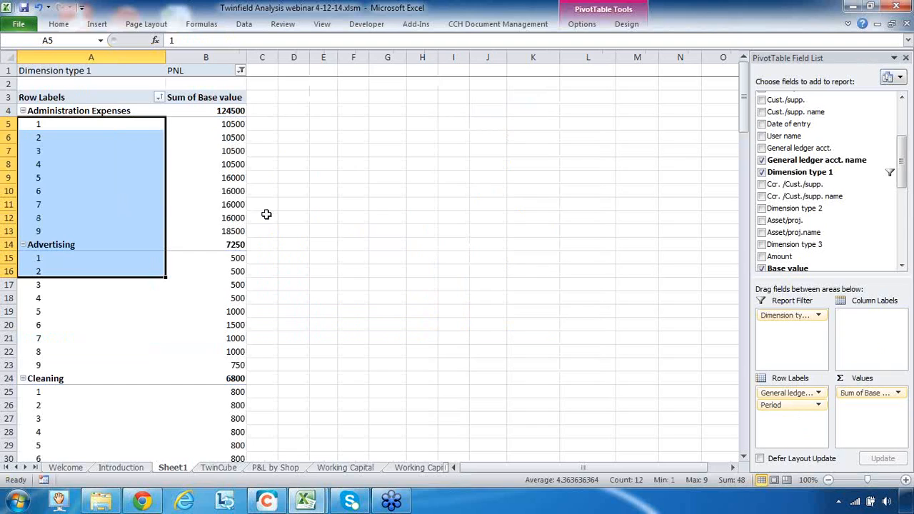
left_click(74, 112)
left_click_drag(201, 125, 207, 219)
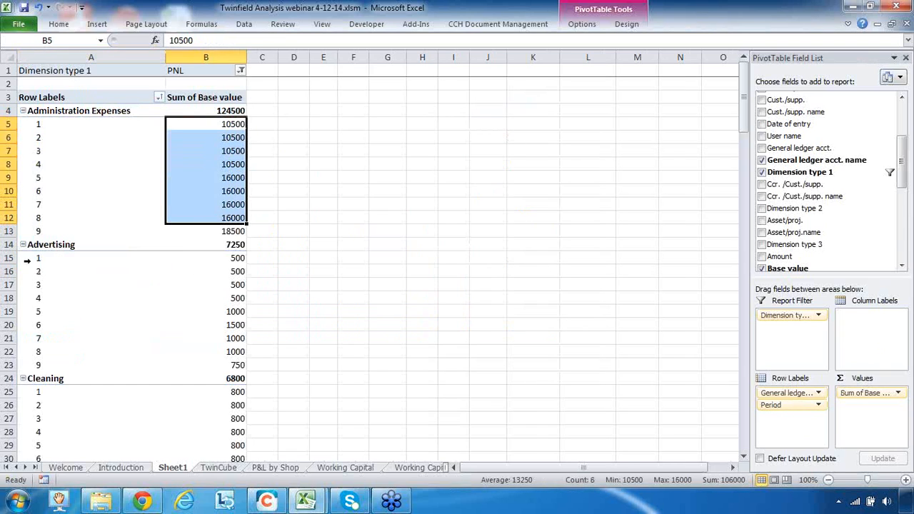
Collapse and re-expand the period details under Administration Expenses, Advertising and Cleaning in the PivotTable
left_click(23, 111)
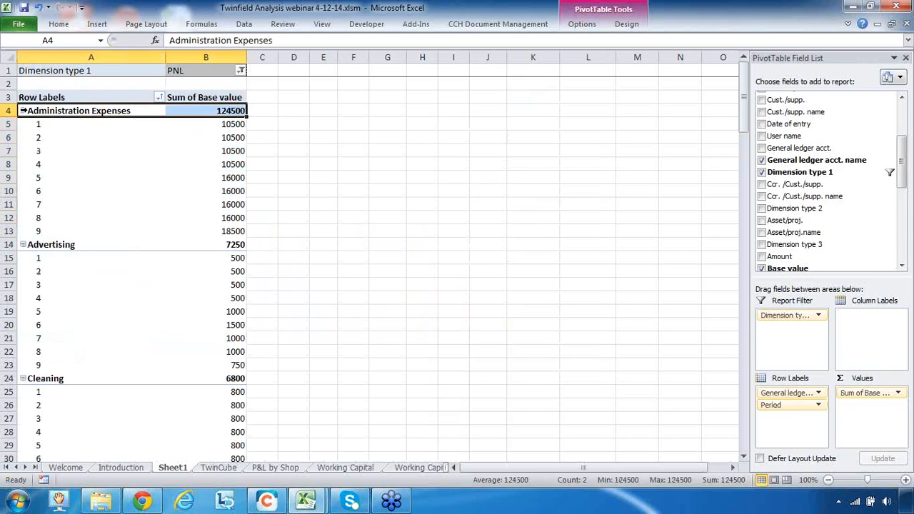
left_click(22, 110)
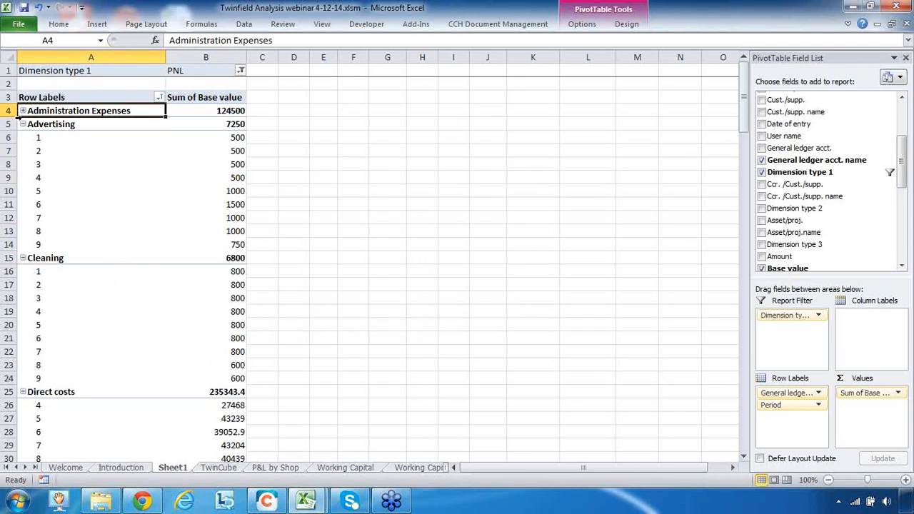
left_click(22, 124)
left_click(23, 138)
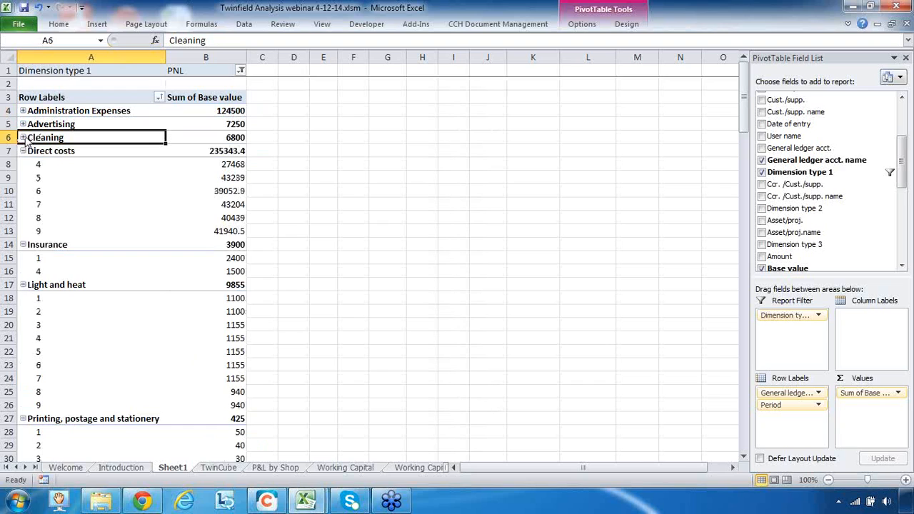
left_click(23, 138)
left_click(25, 127)
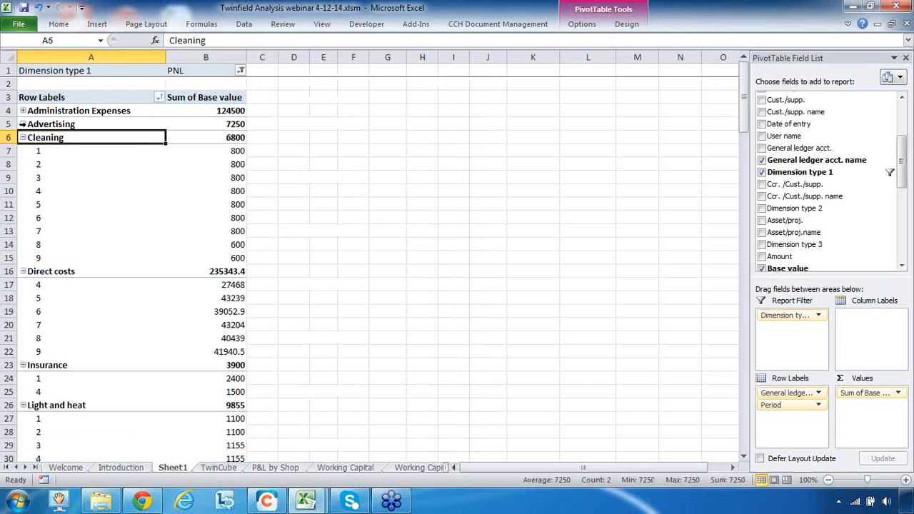
left_click(22, 125)
left_click(23, 111)
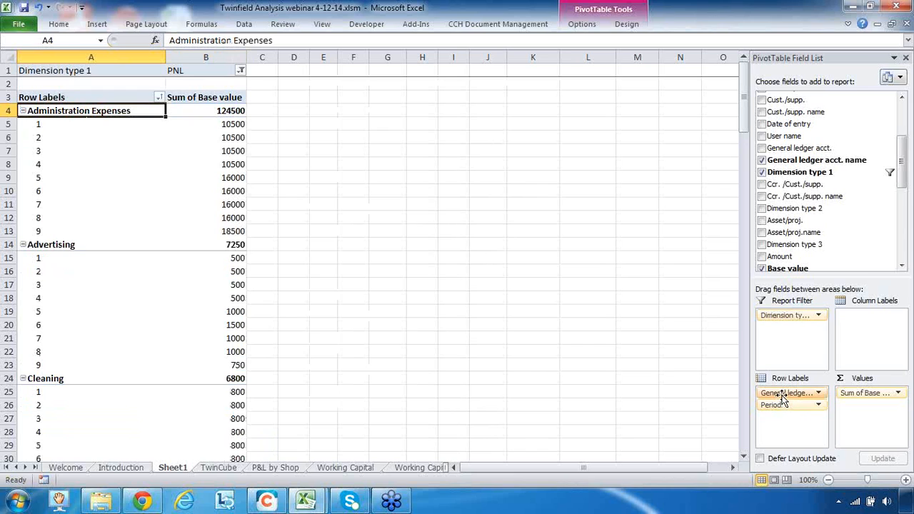
Try the layout with account names as columns and periods as rows, and return to accounts as rows and periods as columns
left_click_drag(783, 397, 872, 316)
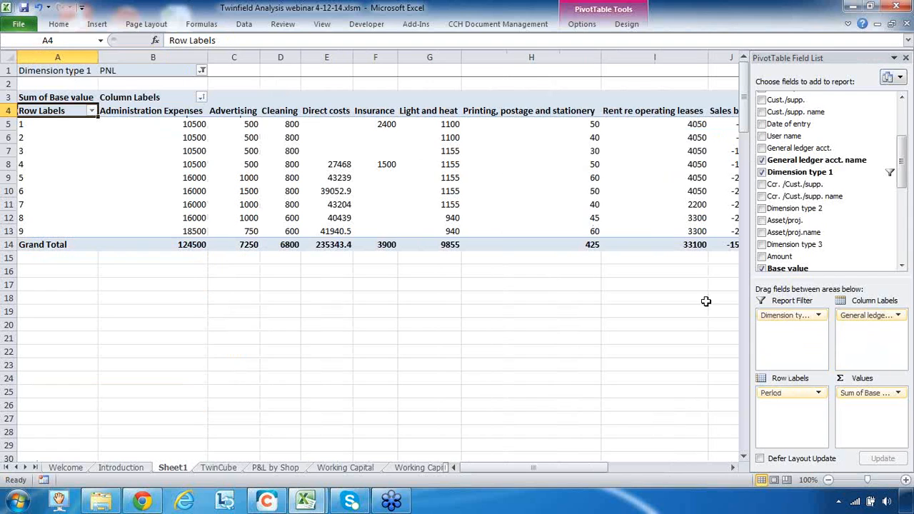
left_click_drag(857, 324, 873, 341)
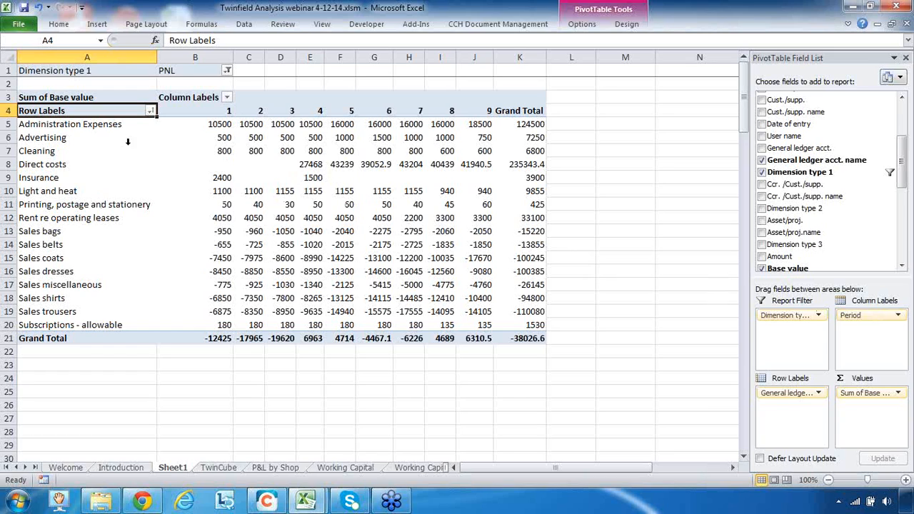
Filter the PivotTable's general ledger account names to those matching "sales"
left_click(151, 112)
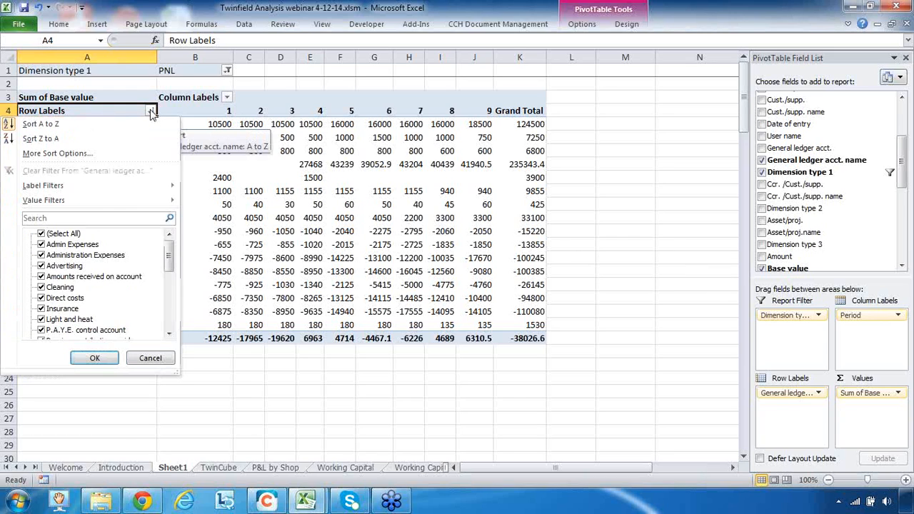
left_click(100, 218)
type("sales")
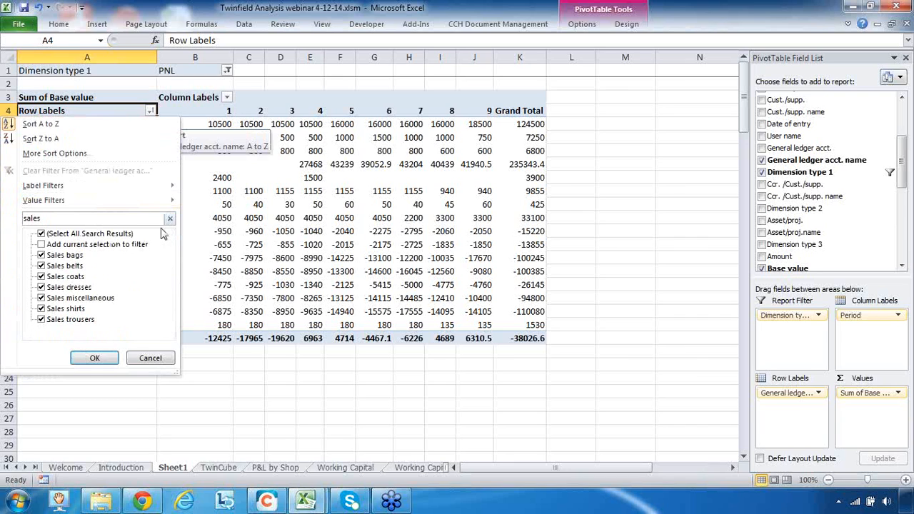
left_click(93, 358)
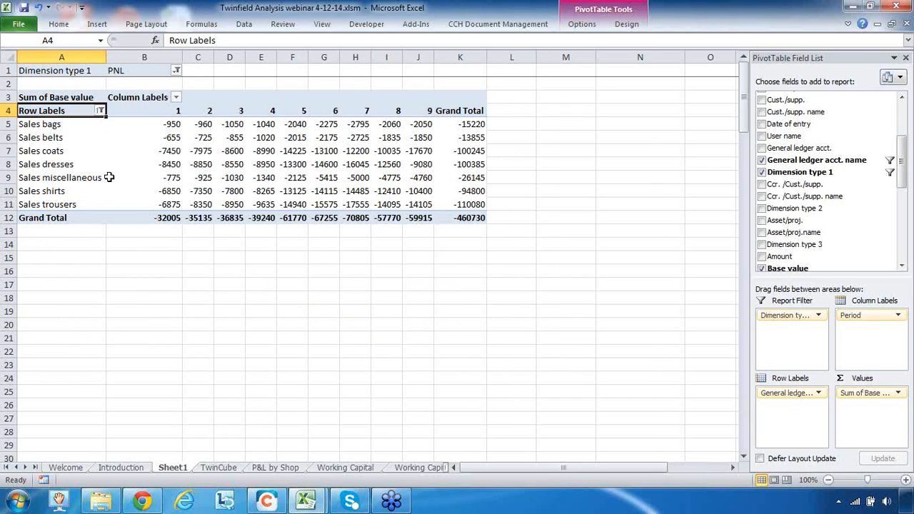
Insert a basic 2-D line PivotChart from the filtered sales PivotTable
left_click(160, 139)
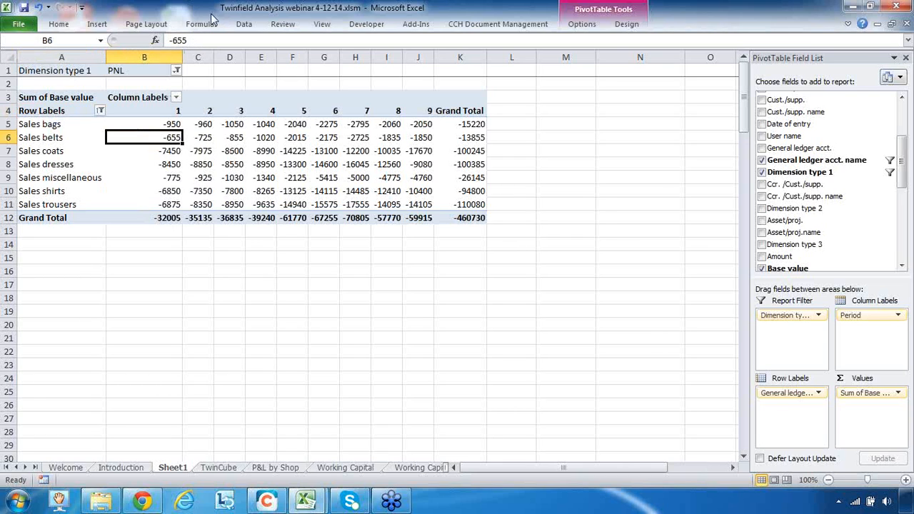
left_click(97, 24)
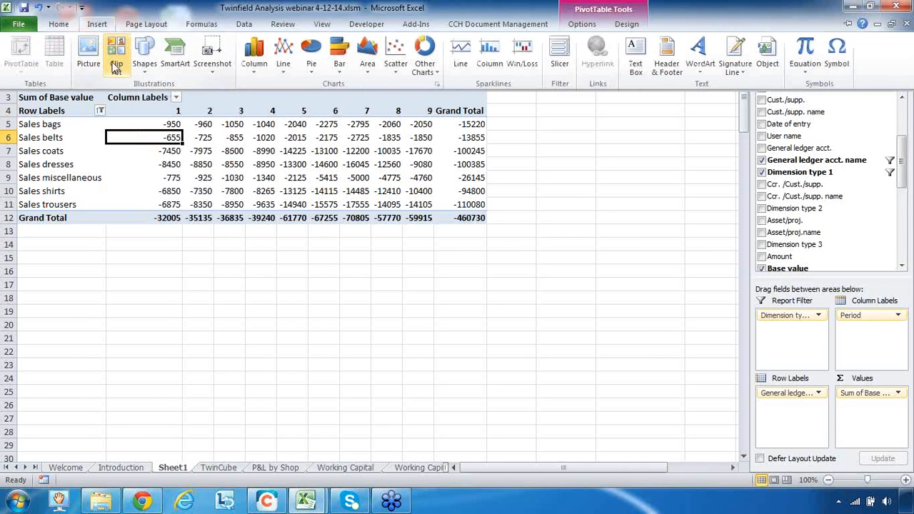
left_click(284, 64)
left_click(203, 113)
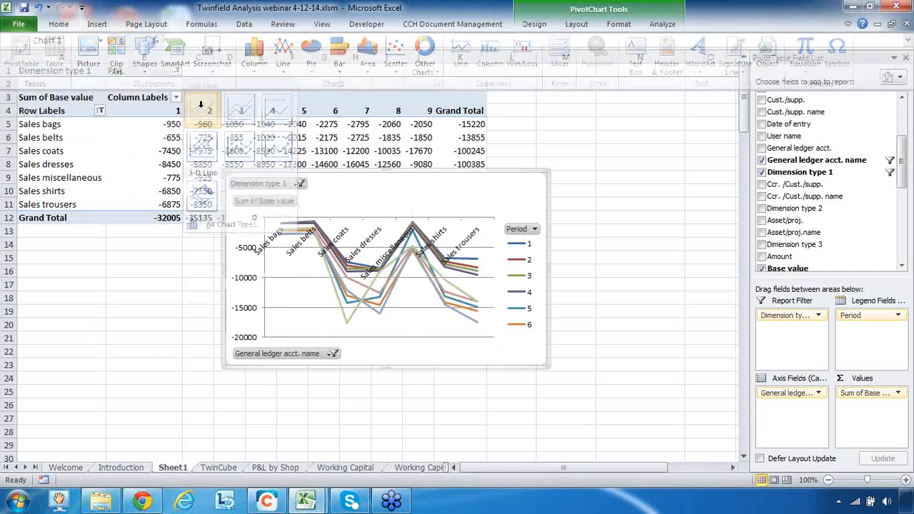
Place the PivotChart directly below the PivotTable and enlarge it to span columns A to O, down to row 29
left_click_drag(381, 188, 178, 246)
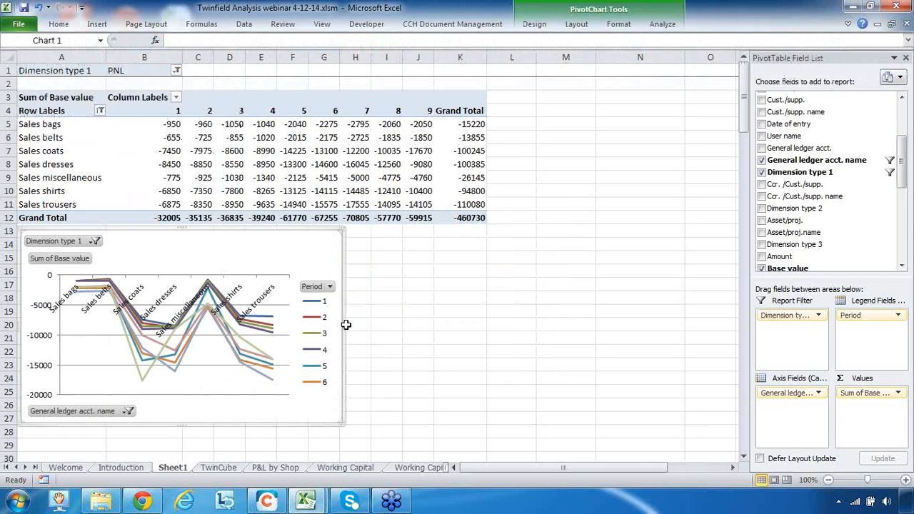
left_click_drag(343, 325, 727, 326)
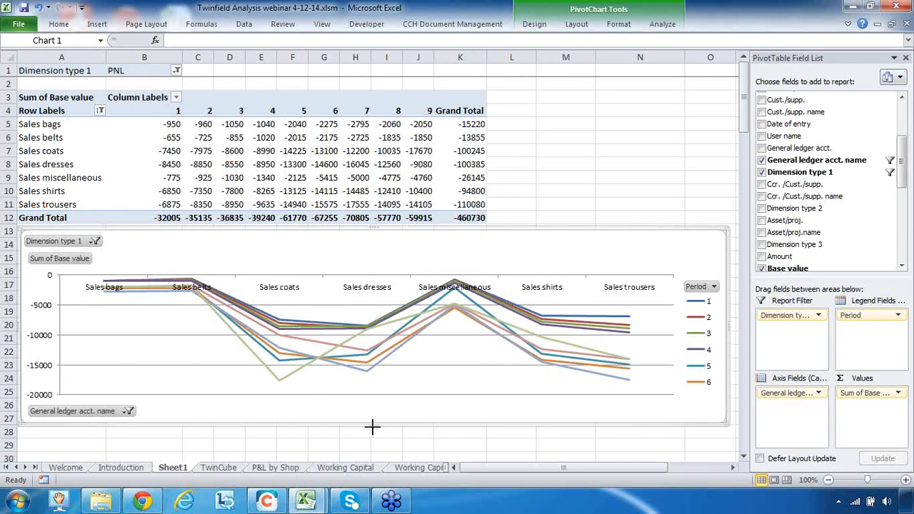
left_click_drag(374, 425, 374, 447)
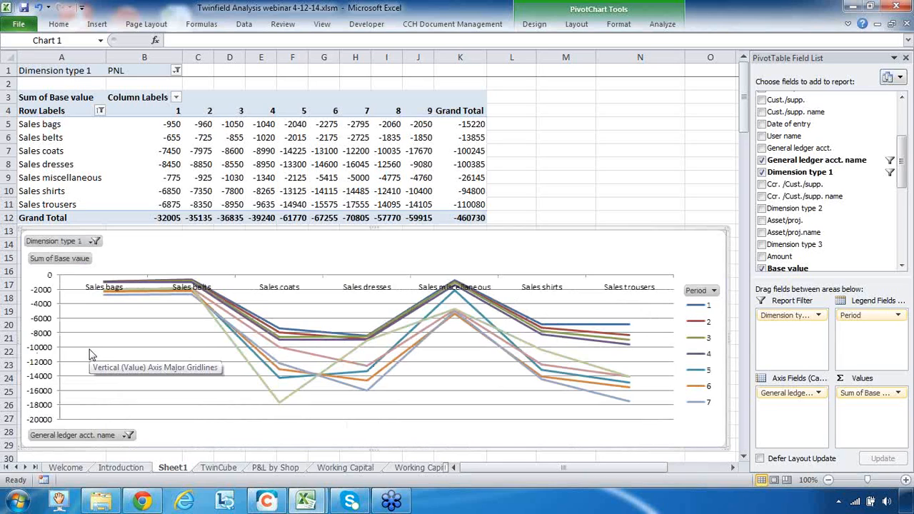
Format the chart's vertical value axis to show its values in reverse order
left_click(45, 336)
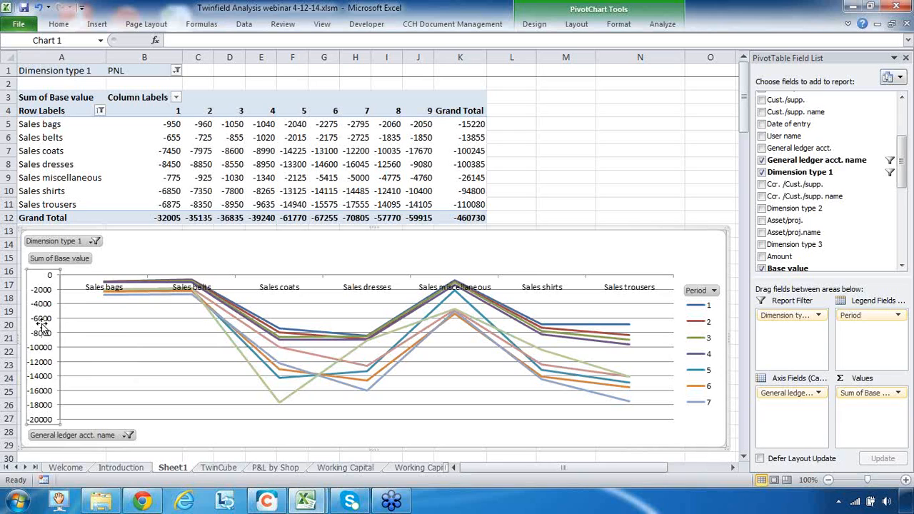
right_click(44, 335)
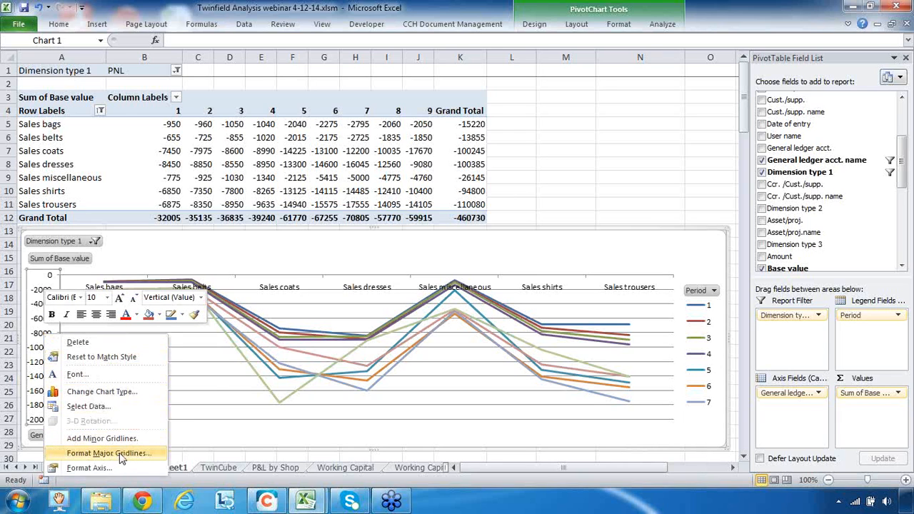
left_click(84, 469)
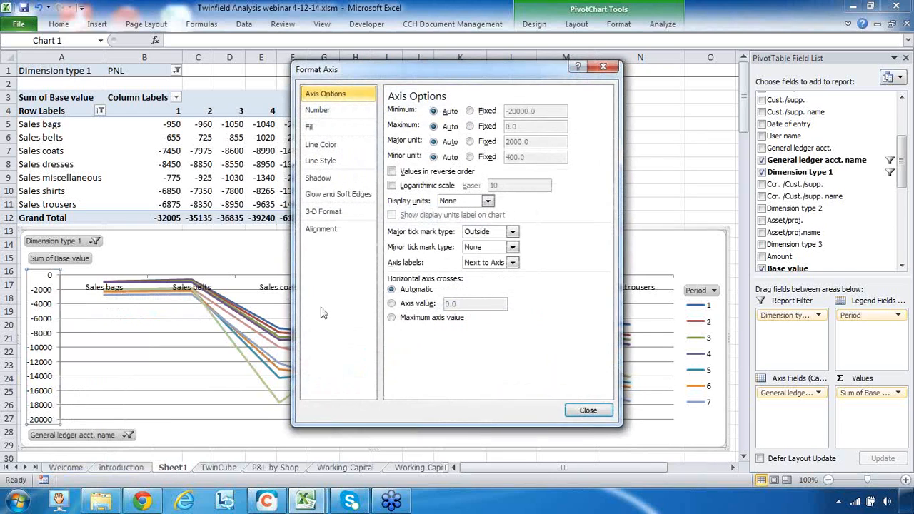
left_click(393, 173)
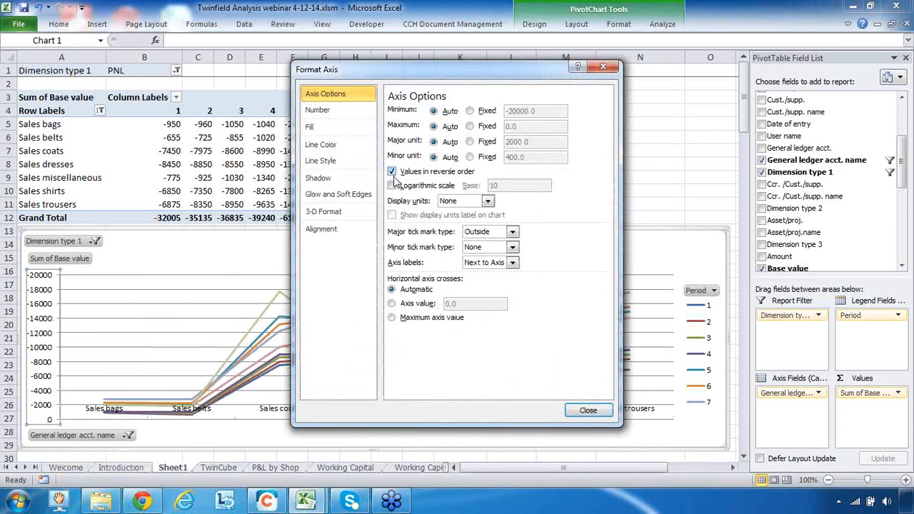
left_click(588, 410)
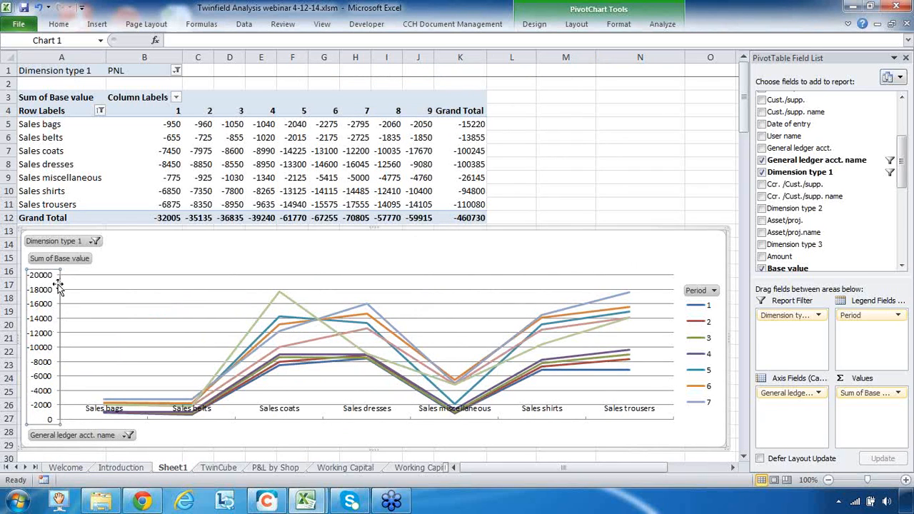
Set the PivotTable values' number format to the custom code -#,##0;#,##0 to swap the displayed signs
left_click(204, 151)
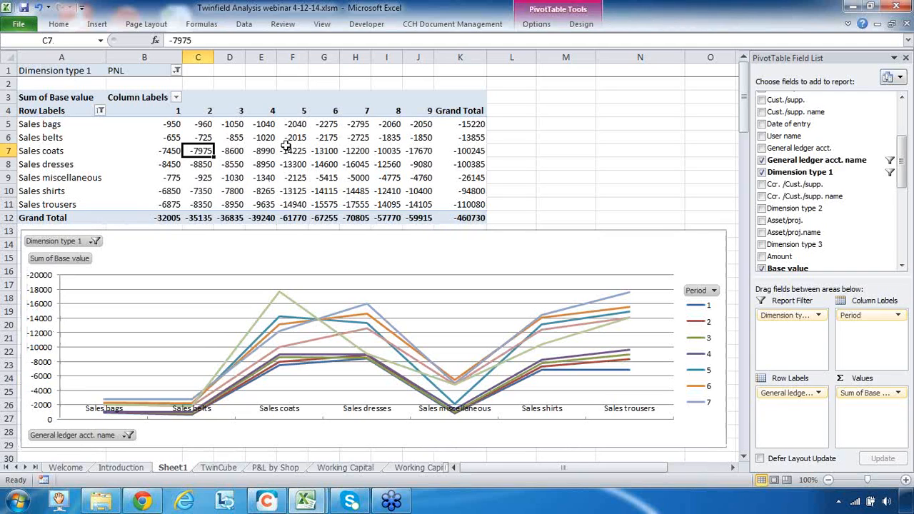
right_click(202, 151)
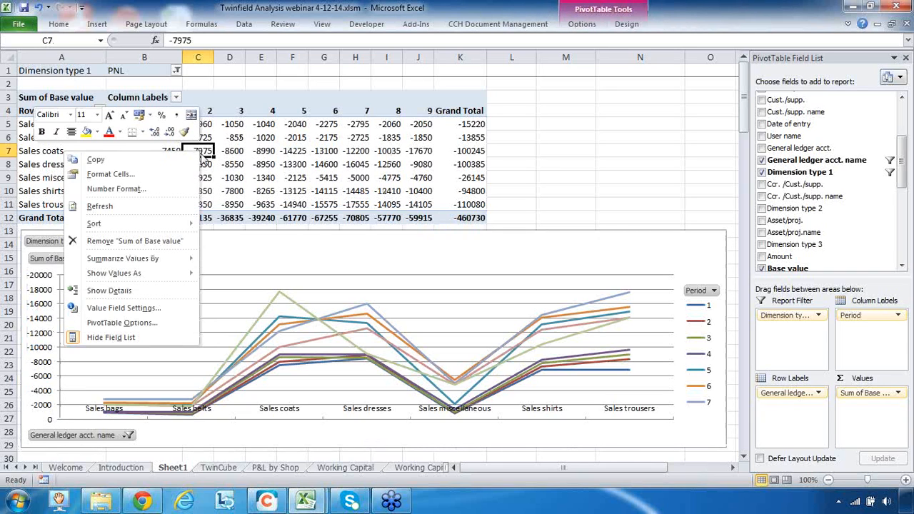
left_click(146, 188)
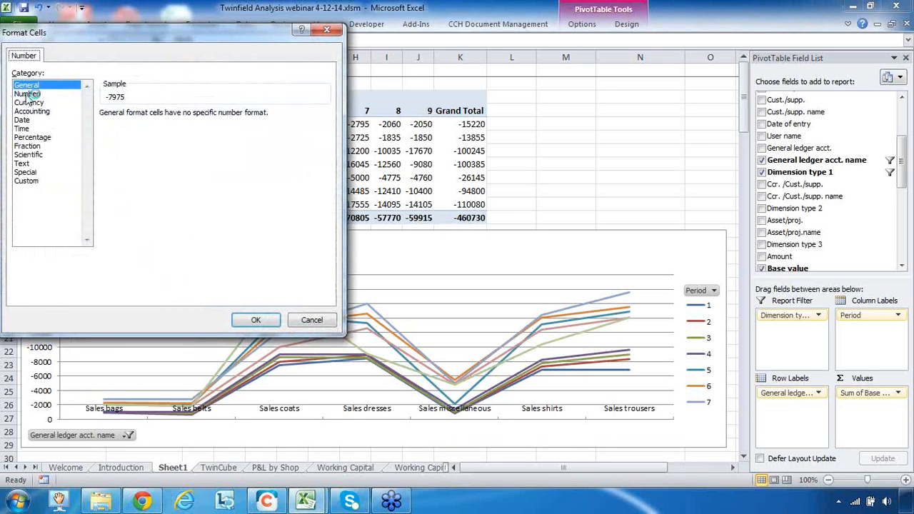
left_click(28, 94)
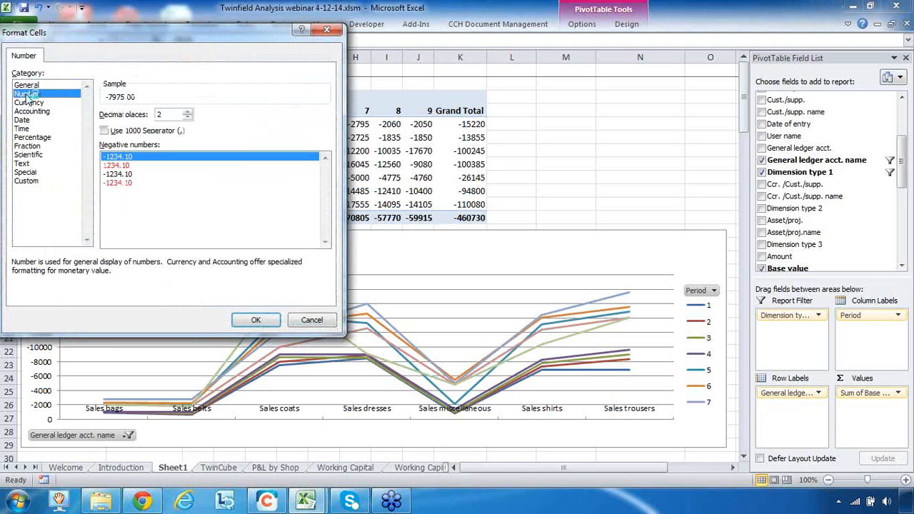
left_click(26, 181)
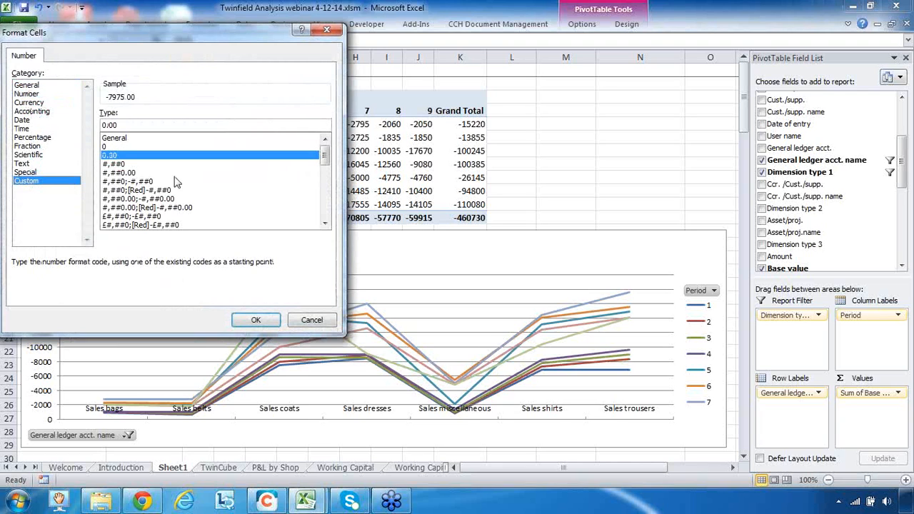
left_click(143, 181)
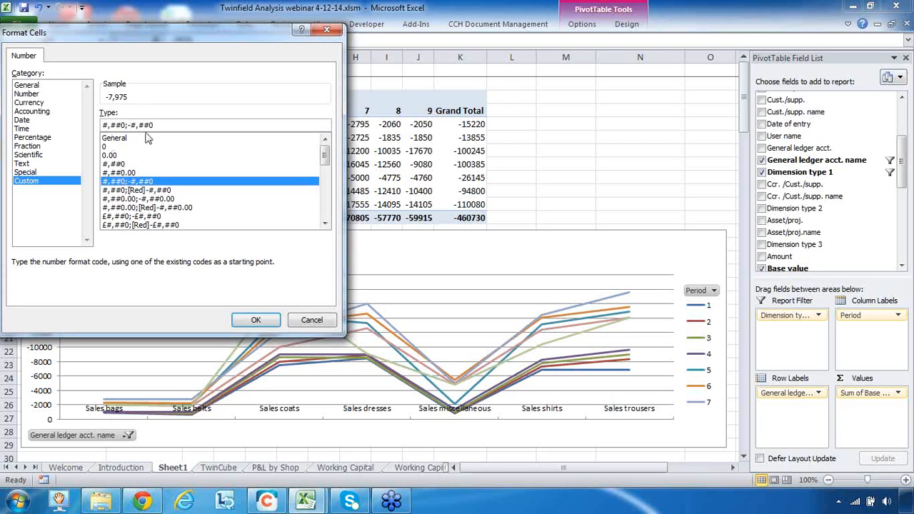
key("BackSpace")
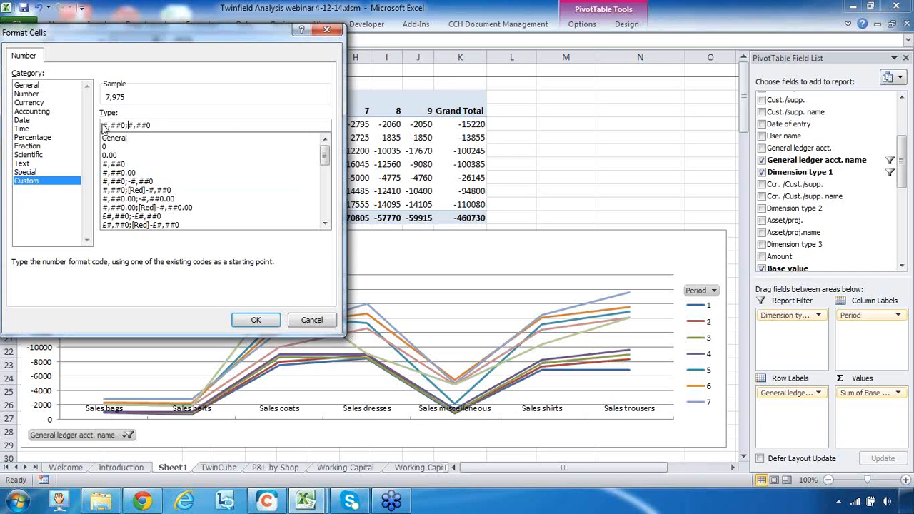
key("Home")
type("-")
left_click(256, 320)
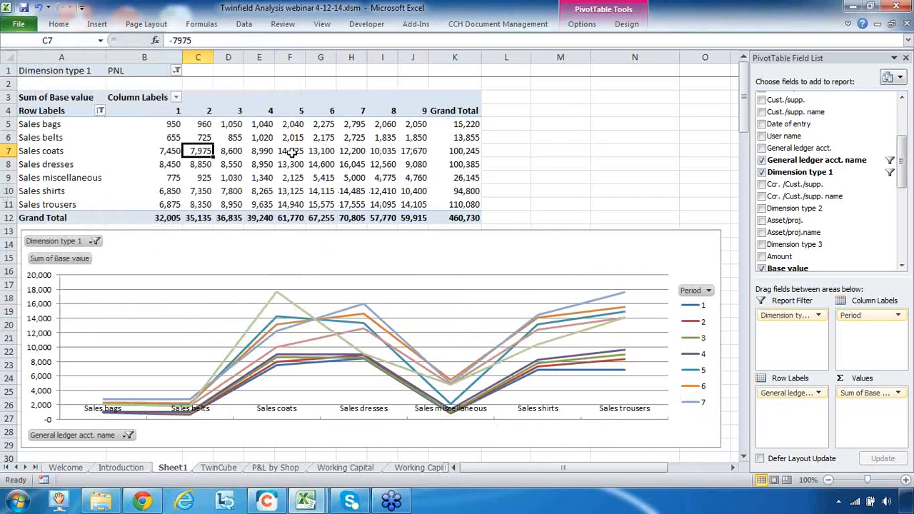
Format the PivotChart's horizontal category axis with its axis labels set to High
mouse_move(293, 153)
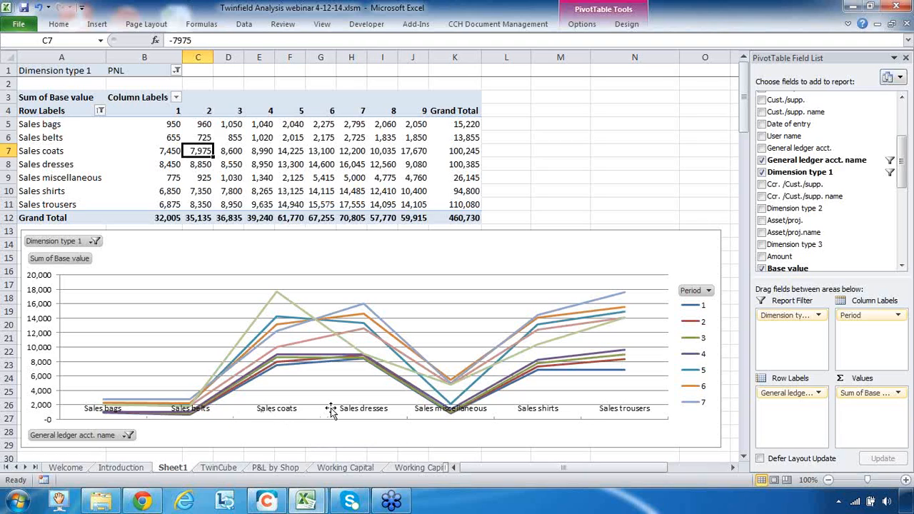
left_click(271, 415)
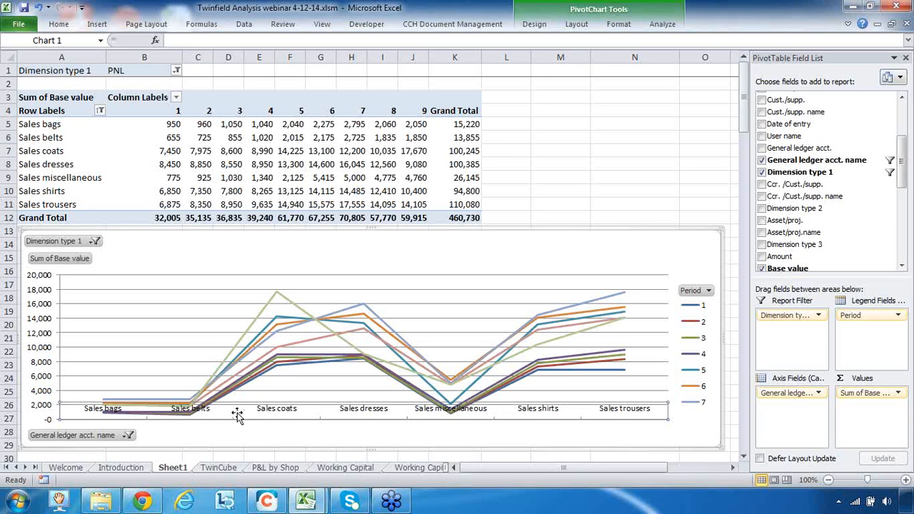
right_click(271, 416)
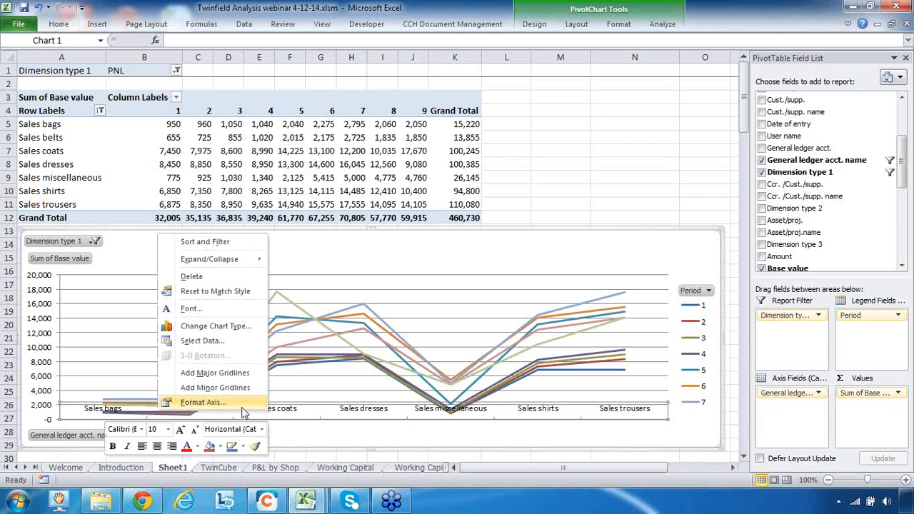
left_click(235, 405)
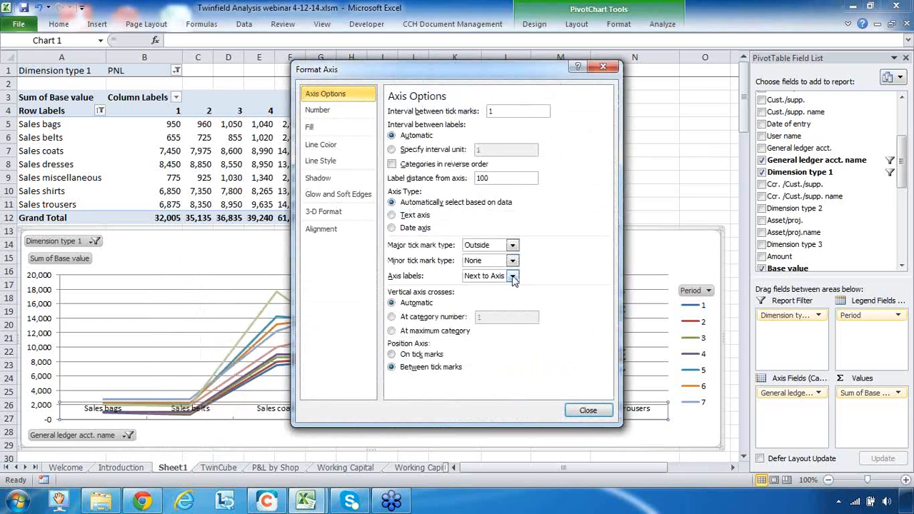
left_click(513, 276)
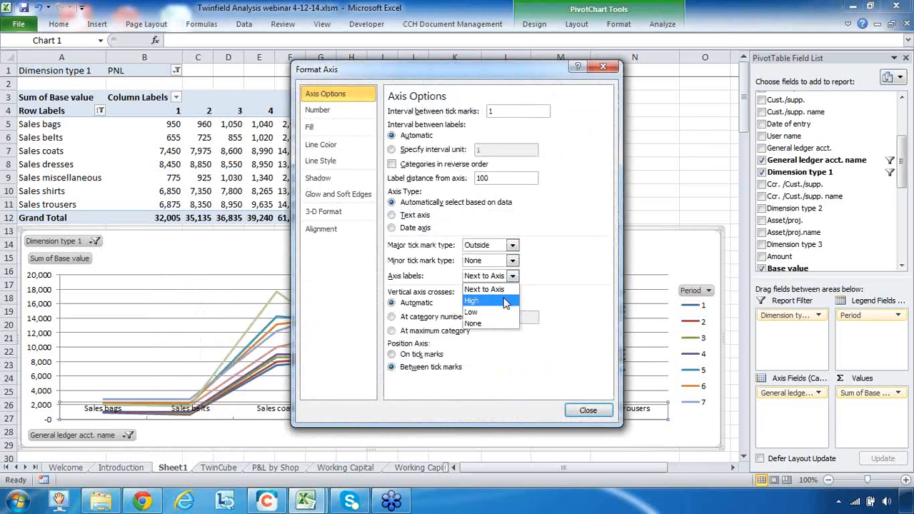
left_click(505, 302)
left_click(588, 410)
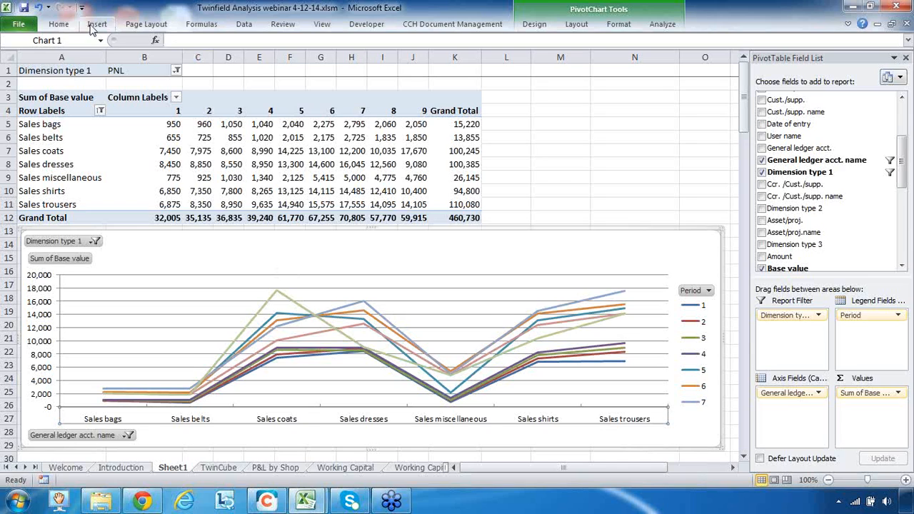
Switch the PivotChart's rows and columns so periods run along the horizontal axis and each sales account is a line
right_click(163, 261)
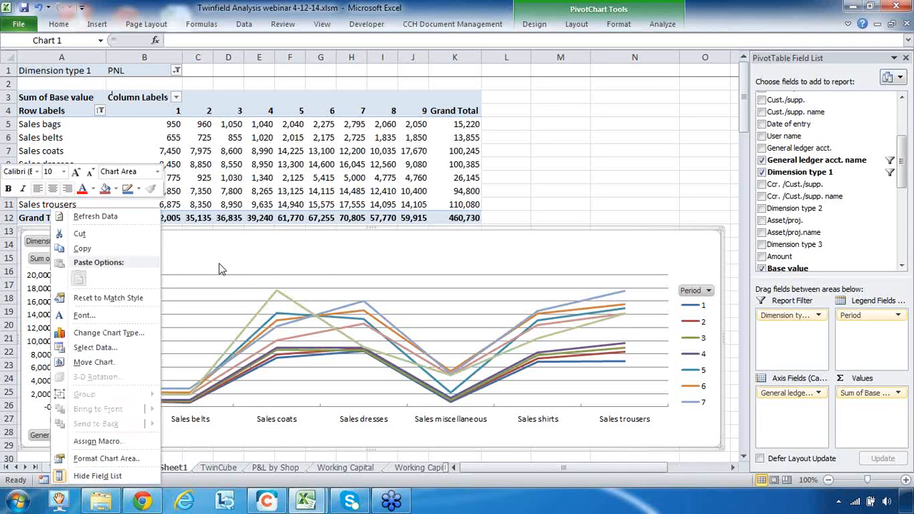
key("Escape")
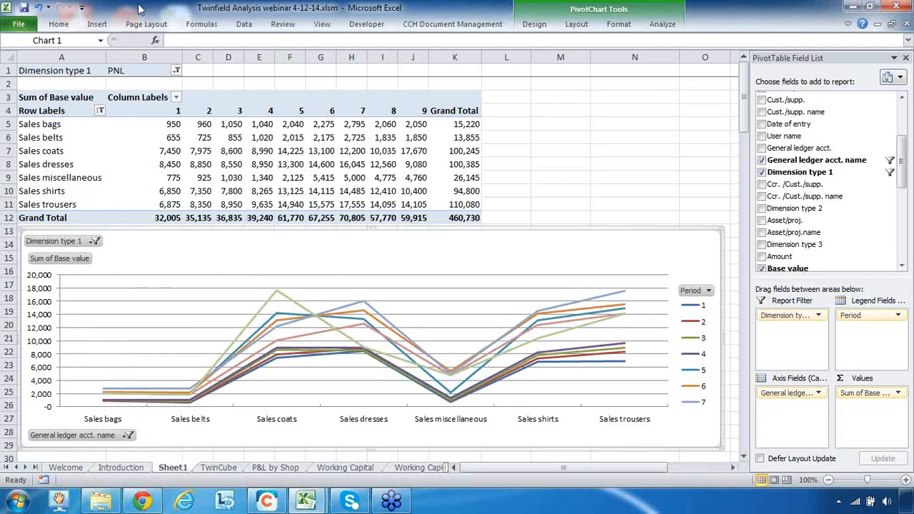
left_click(321, 25)
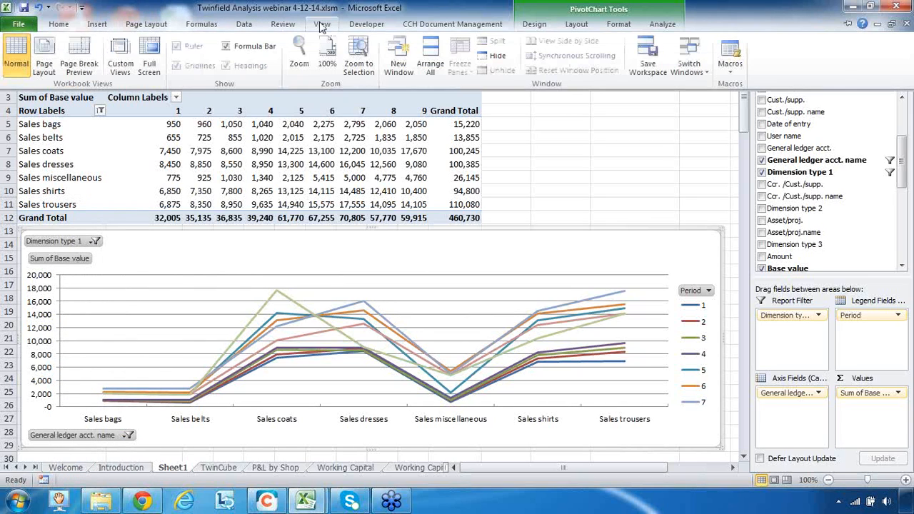
left_click(550, 14)
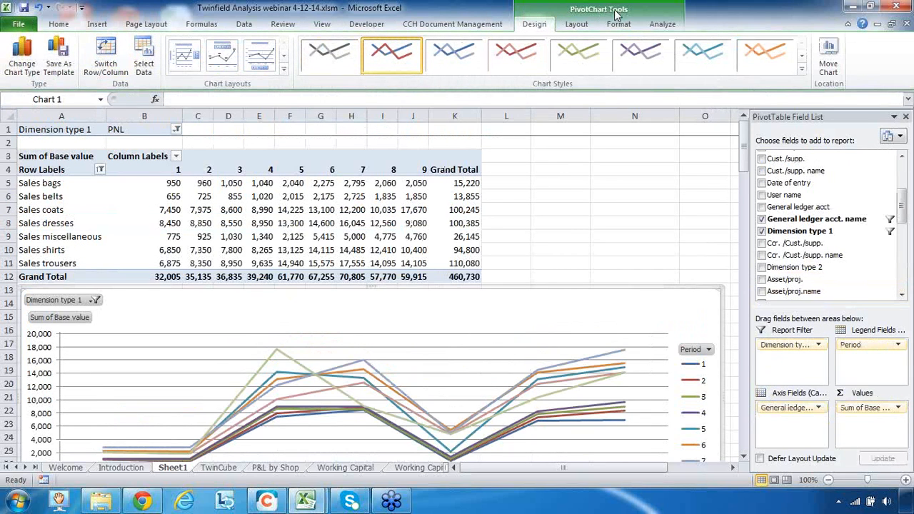
left_click(106, 51)
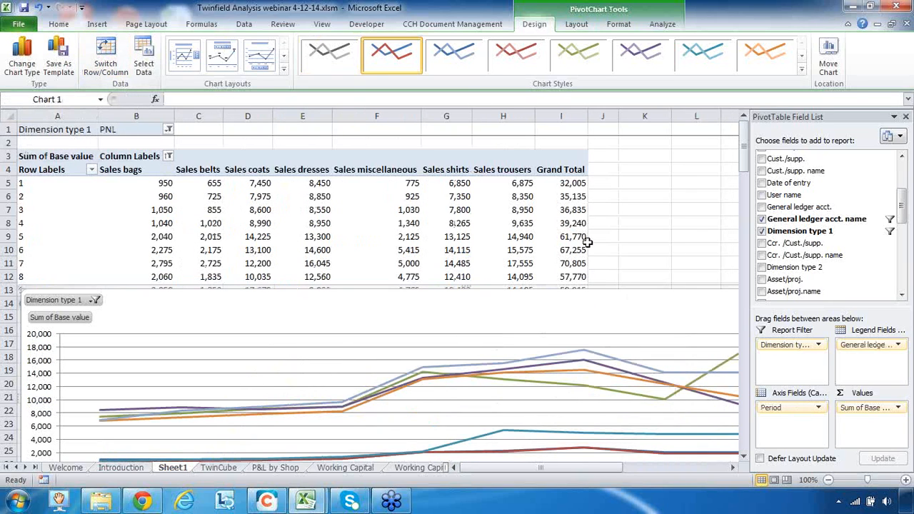
left_click(654, 222)
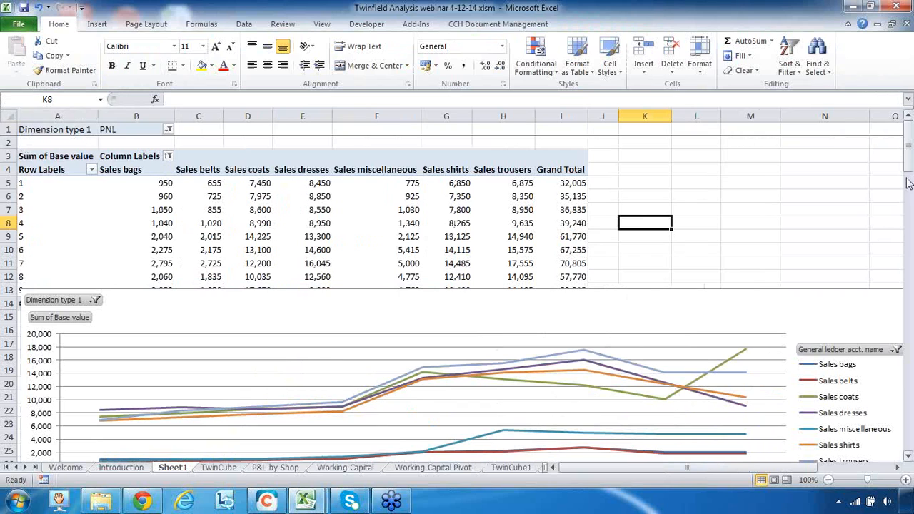
left_click_drag(908, 169, 909, 178)
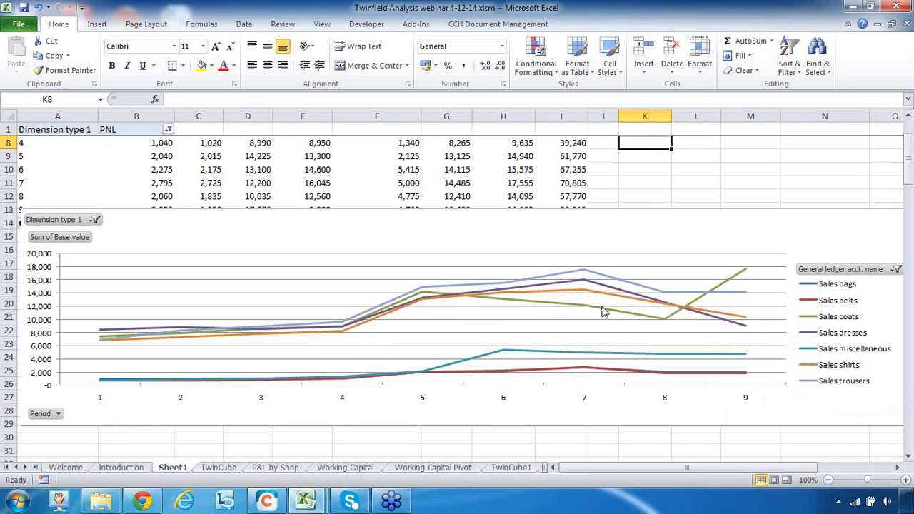
mouse_move(597, 312)
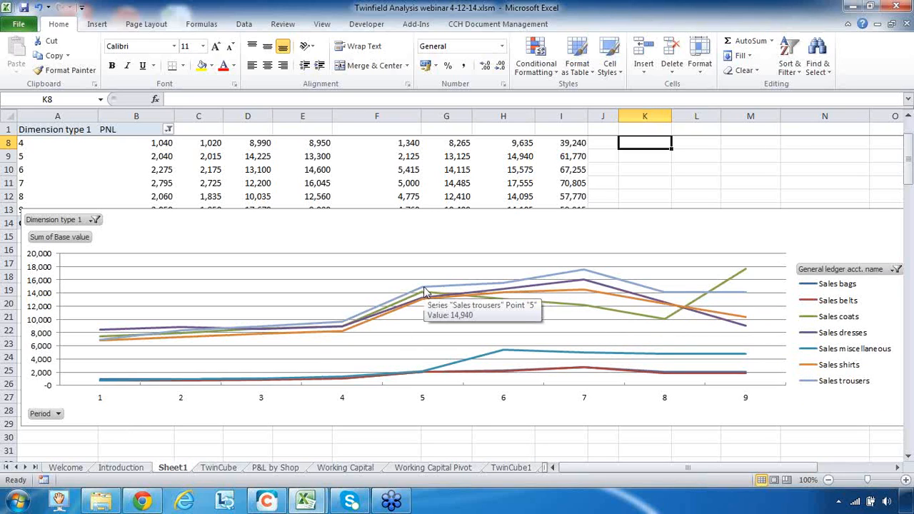
Enlarge the PivotChart by stretching its upper edge over the PivotTable to about row 1
left_click(600, 215)
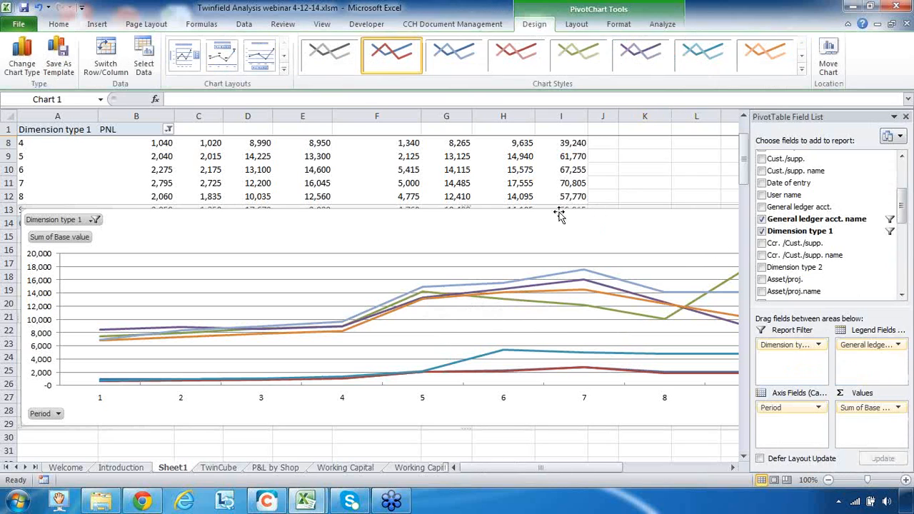
left_click_drag(465, 205, 440, 123)
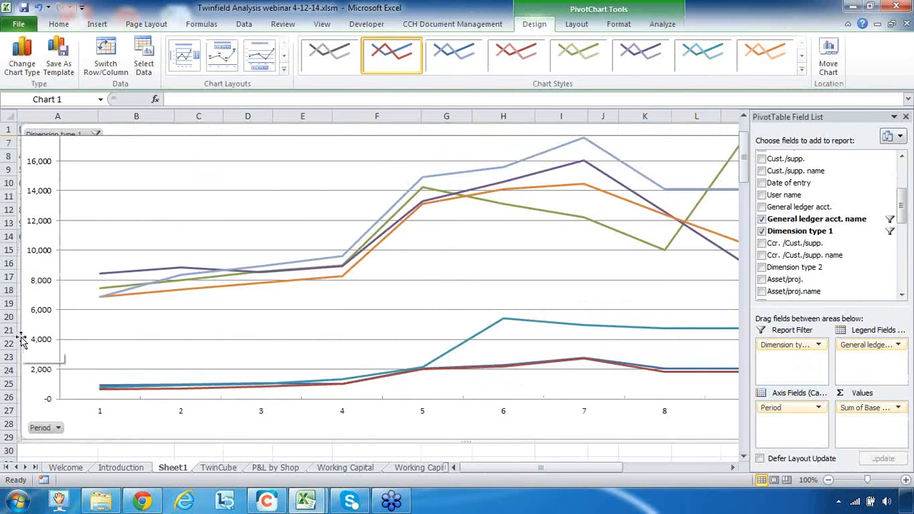
left_click(307, 453)
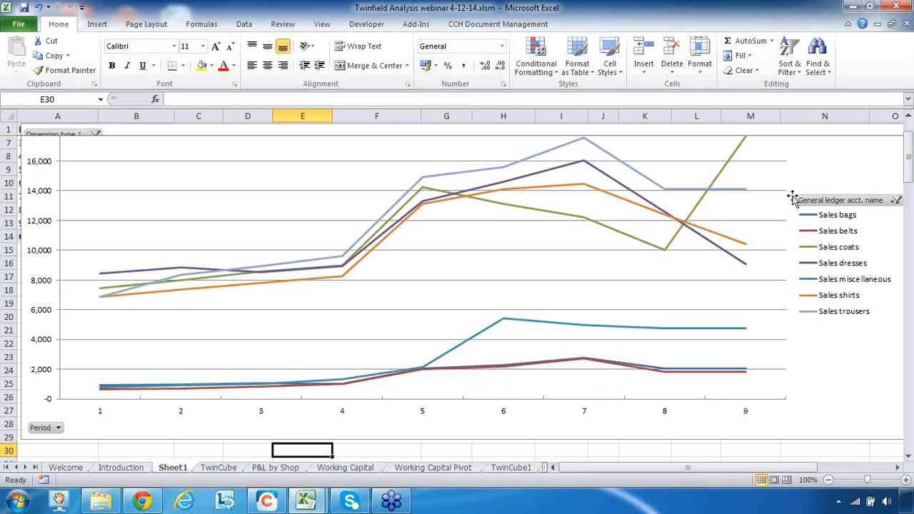
left_click_drag(911, 161, 909, 143)
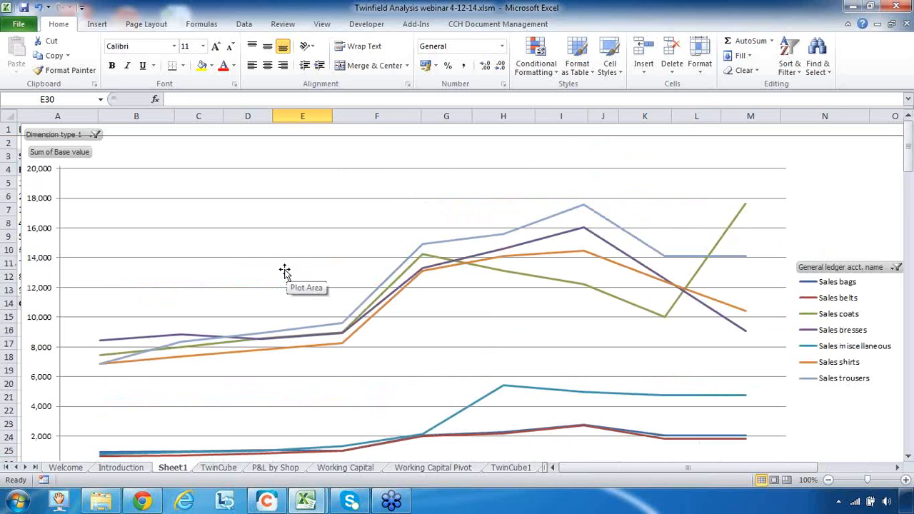
Inspect the account name lookup formula in B6 of the P&L by Shop sheet and its TwinCube source data
left_click(271, 468)
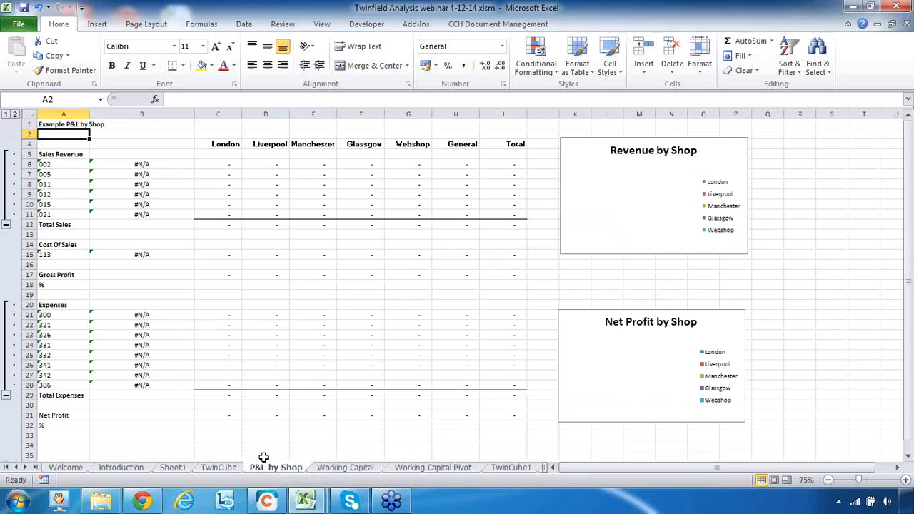
left_click(143, 165)
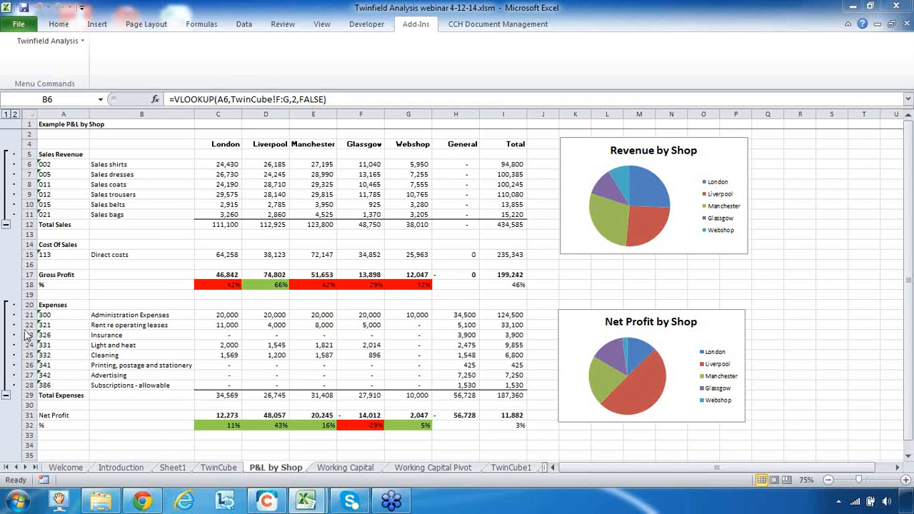
left_click(219, 468)
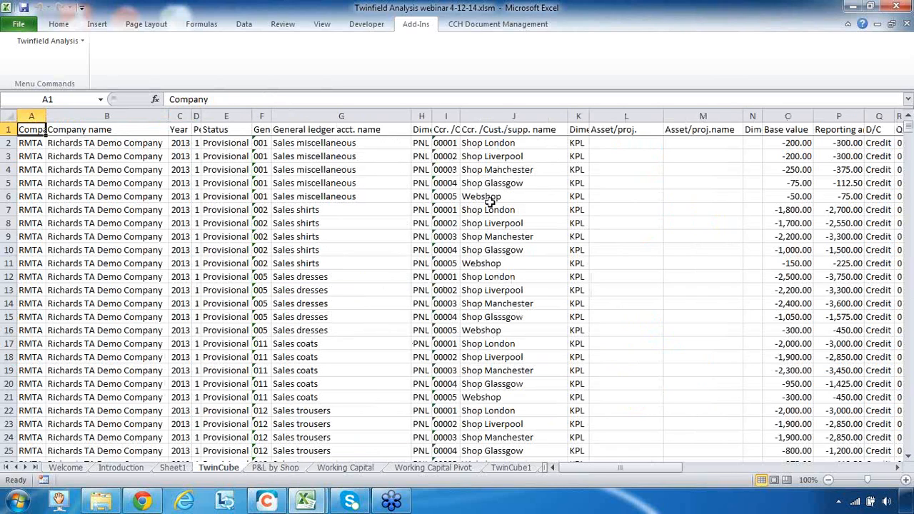
left_click(291, 470)
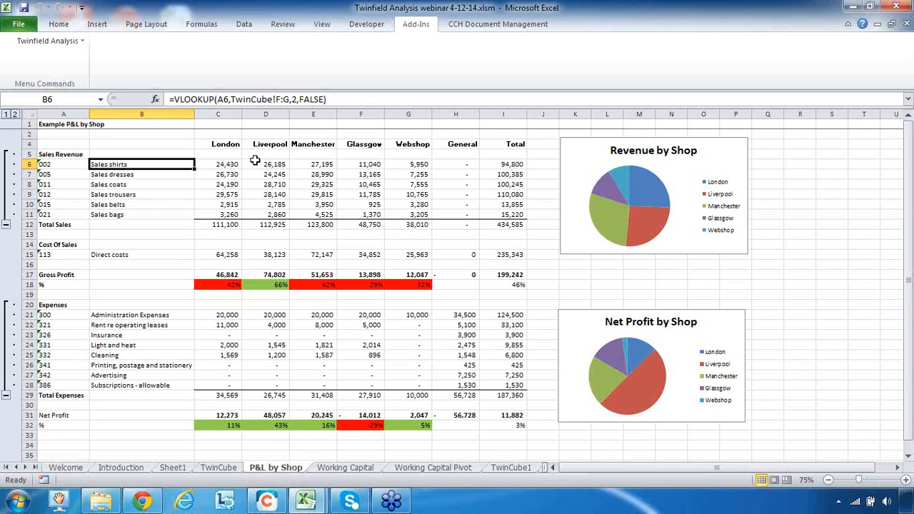
Examine the P&L by Shop layout: the shop headings and the sales revenue, gross profit, expenses and net profit rows
left_click_drag(219, 144, 366, 144)
left_click(414, 145)
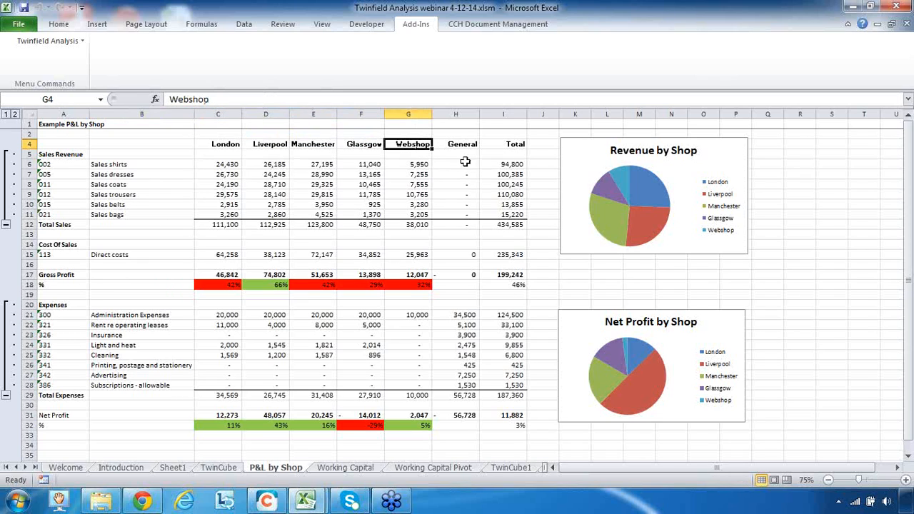
left_click(465, 145)
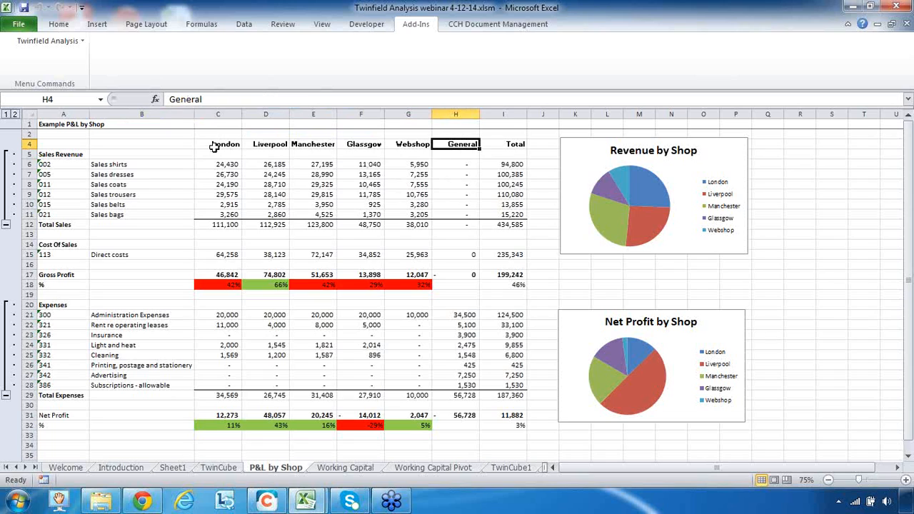
left_click_drag(214, 147, 473, 145)
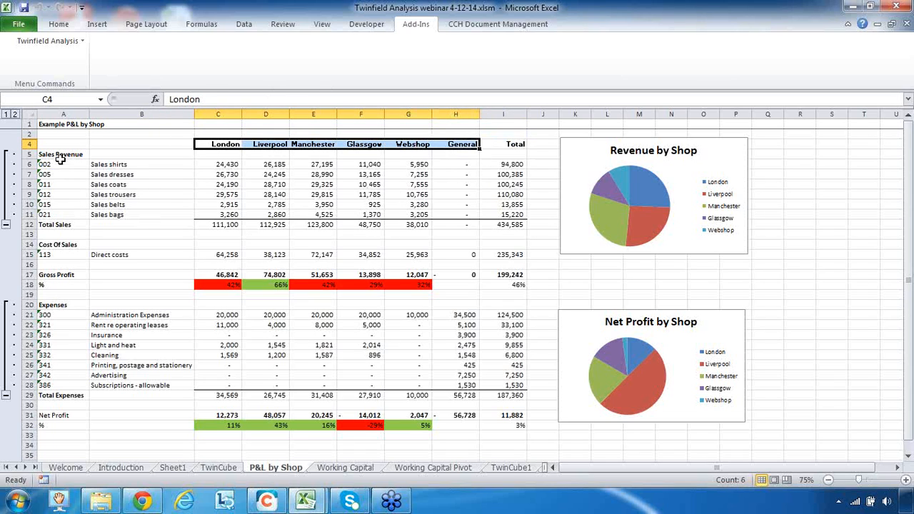
left_click_drag(60, 155, 66, 226)
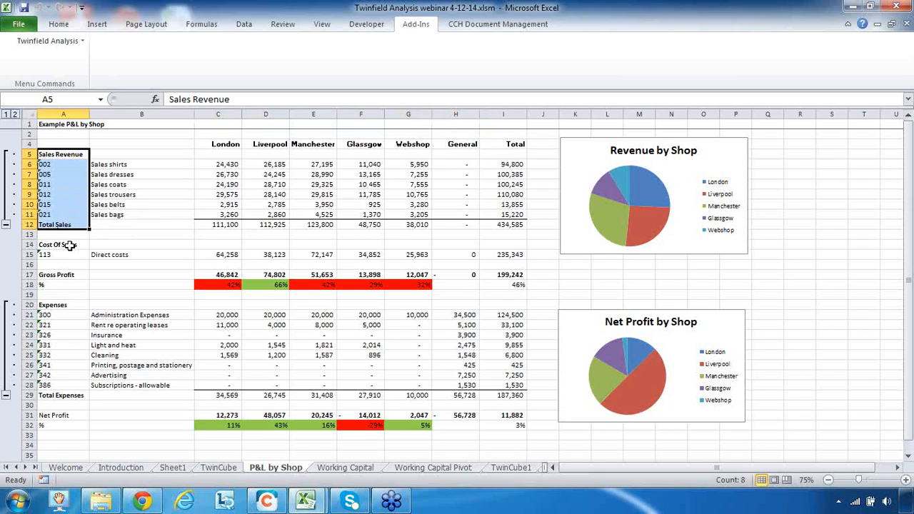
left_click(55, 276)
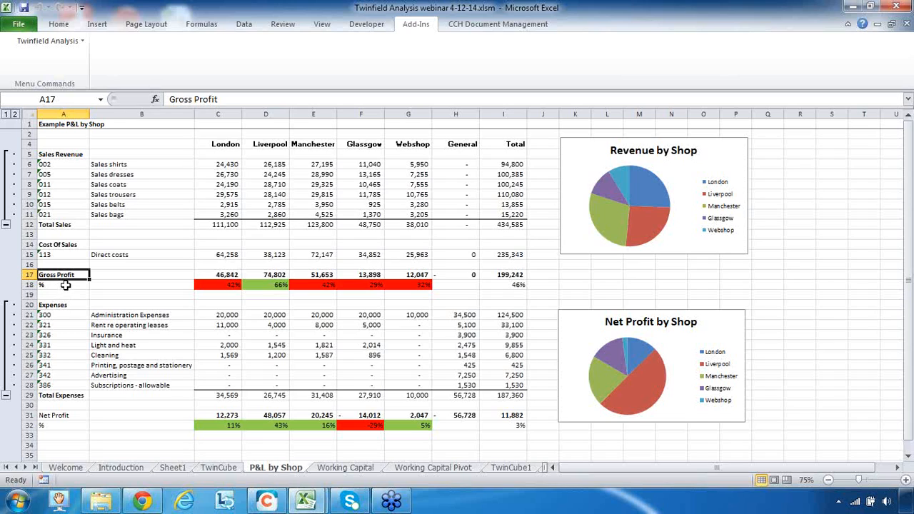
left_click_drag(68, 306, 57, 384)
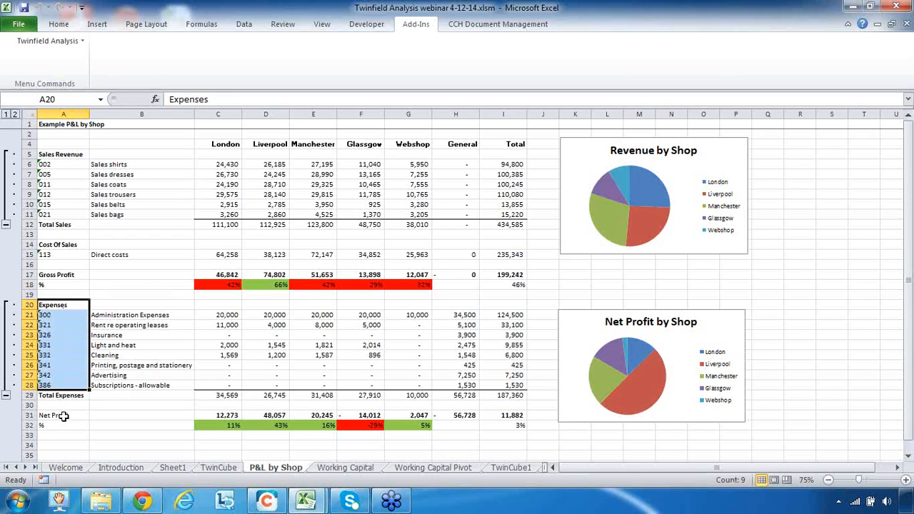
left_click(64, 417)
left_click(64, 427)
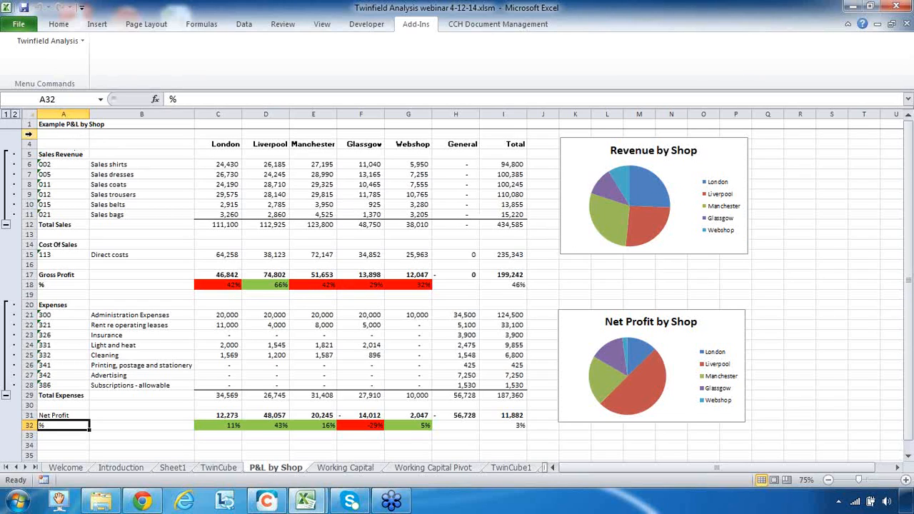
Unhide row 3 above the shop names on the P&L by Shop sheet
left_click_drag(27, 134, 29, 144)
right_click(60, 143)
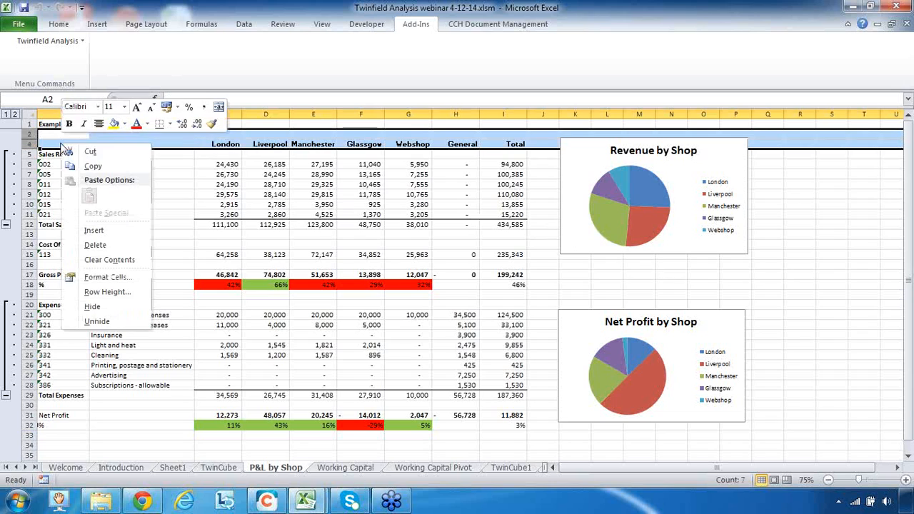
left_click(110, 322)
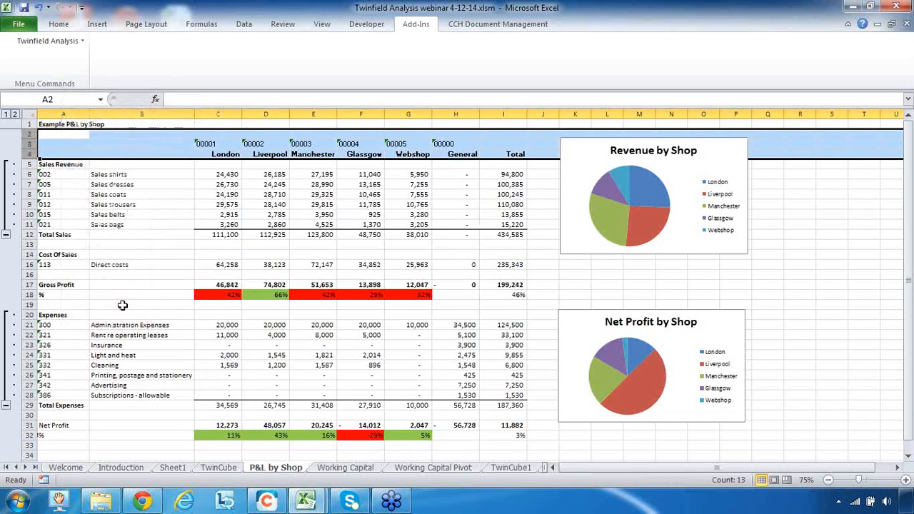
Examine the shop codes in row 3, the shop names beneath them and the account codes in column A
left_click(204, 144)
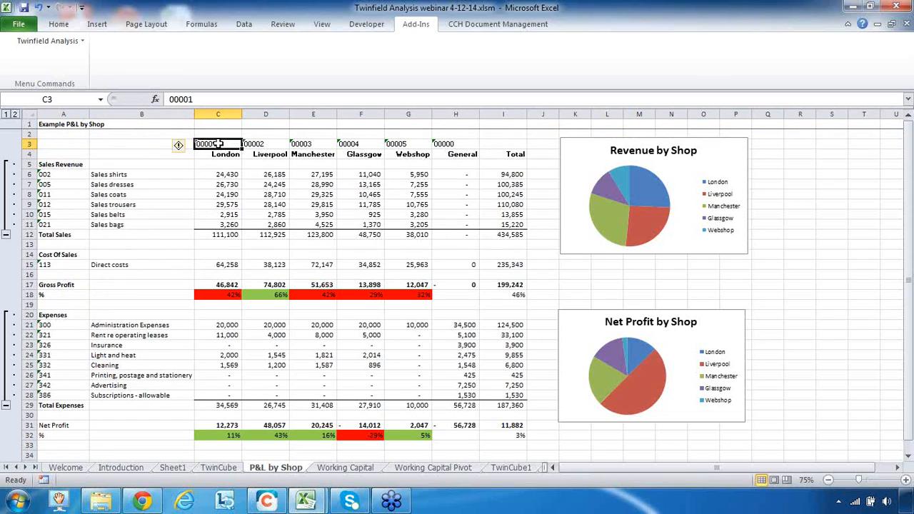
left_click_drag(218, 144, 410, 144)
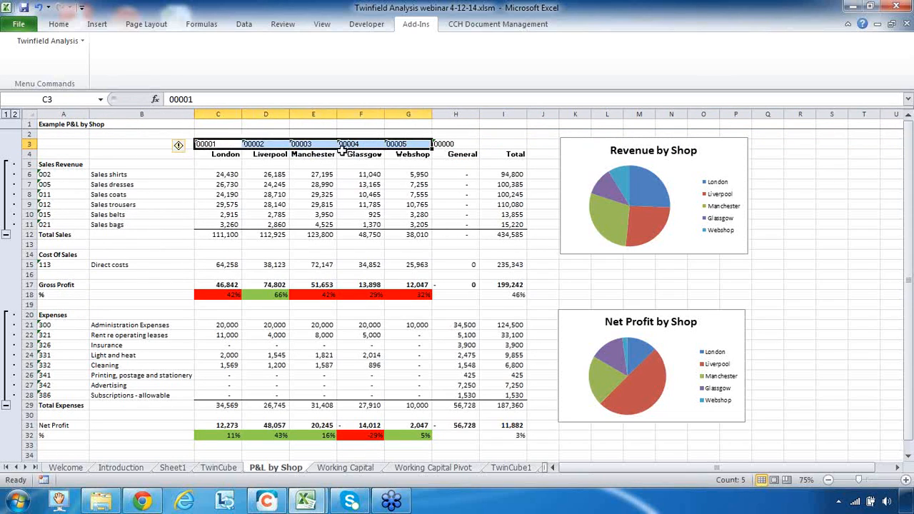
left_click(215, 154)
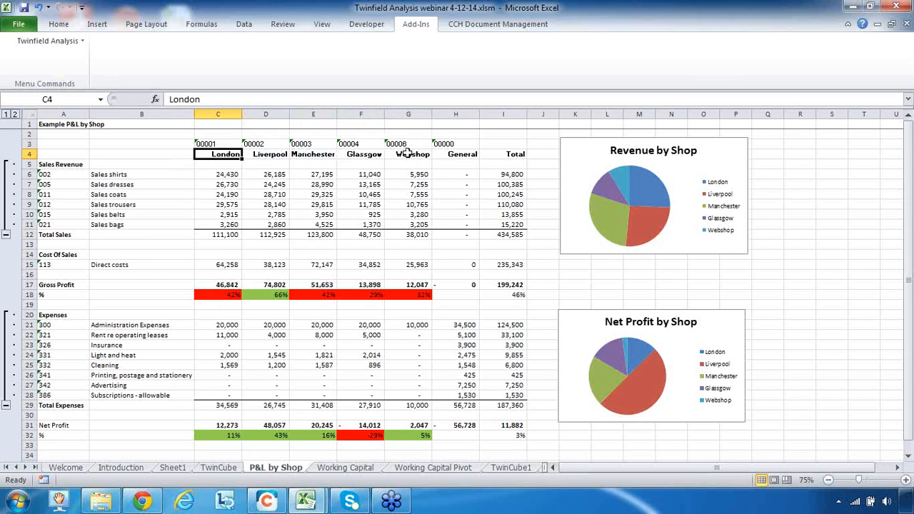
left_click_drag(71, 164, 54, 437)
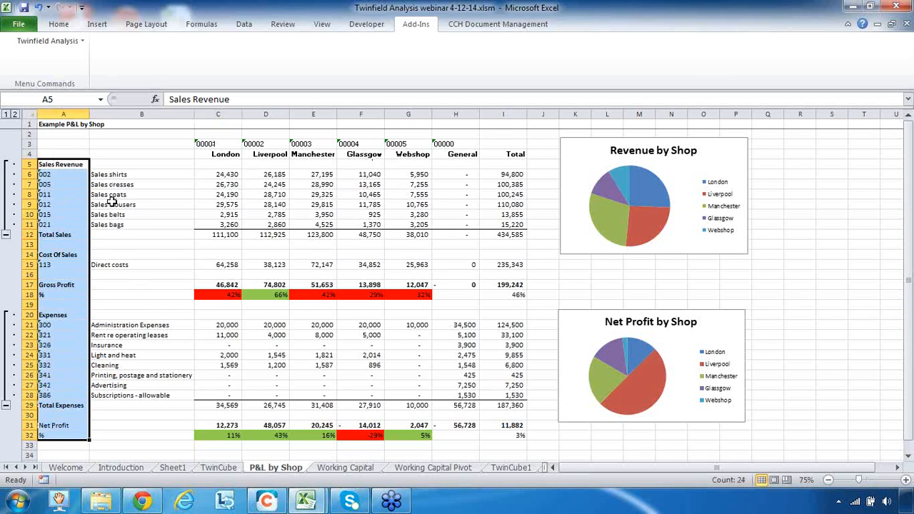
Examine each argument of the VLOOKUP formula in B6: lookup value A6, table TwinCube!F:G, column index 2 and FALSE
left_click(115, 175)
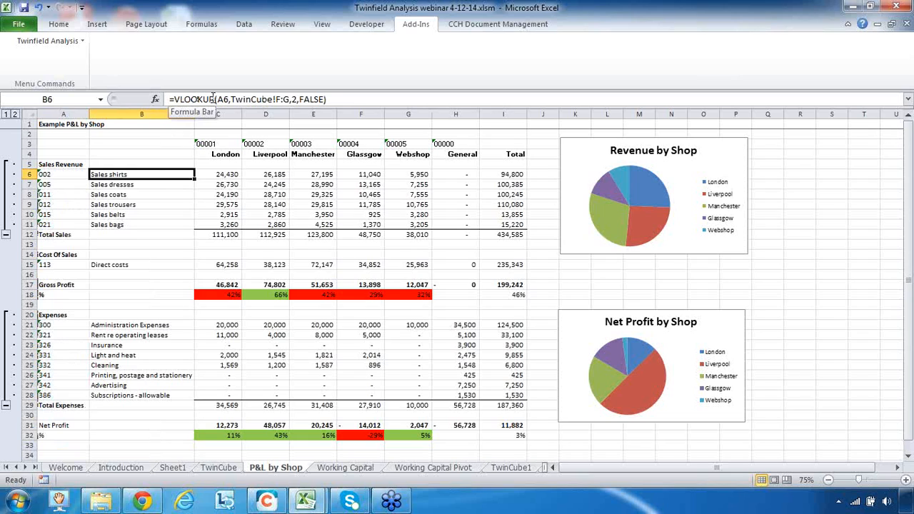
left_click(212, 99)
double_click(222, 98)
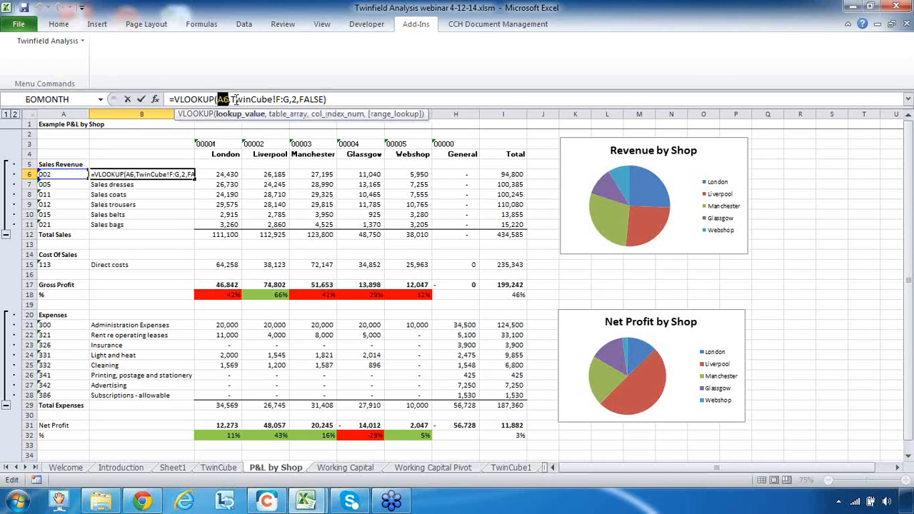
left_click(233, 99)
left_click_drag(233, 100, 281, 99)
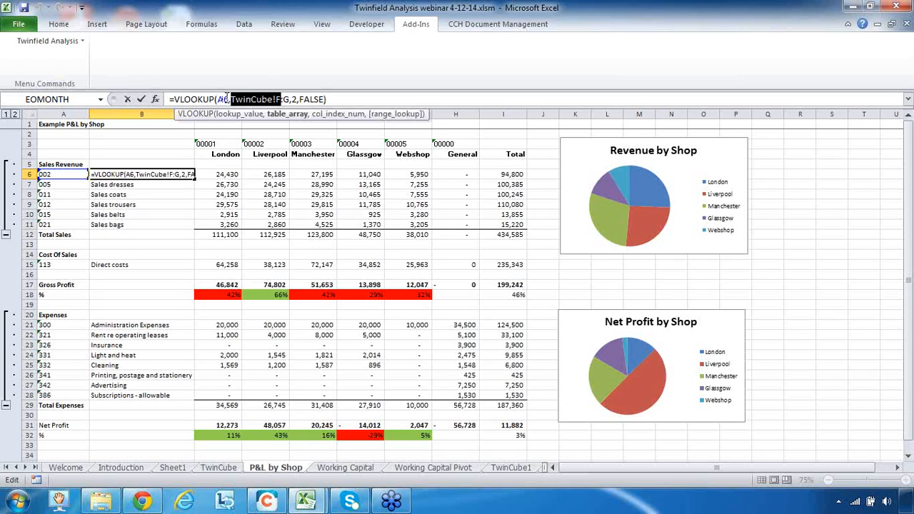
double_click(293, 100)
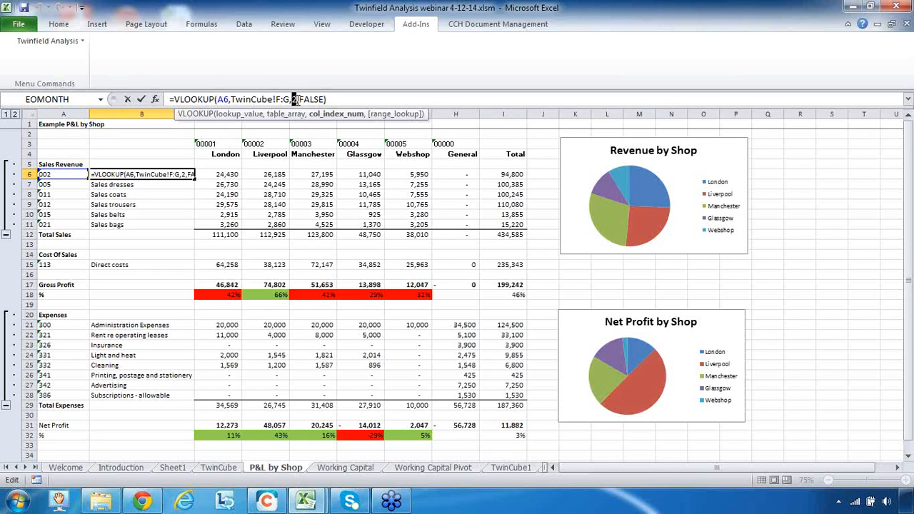
left_click(308, 100)
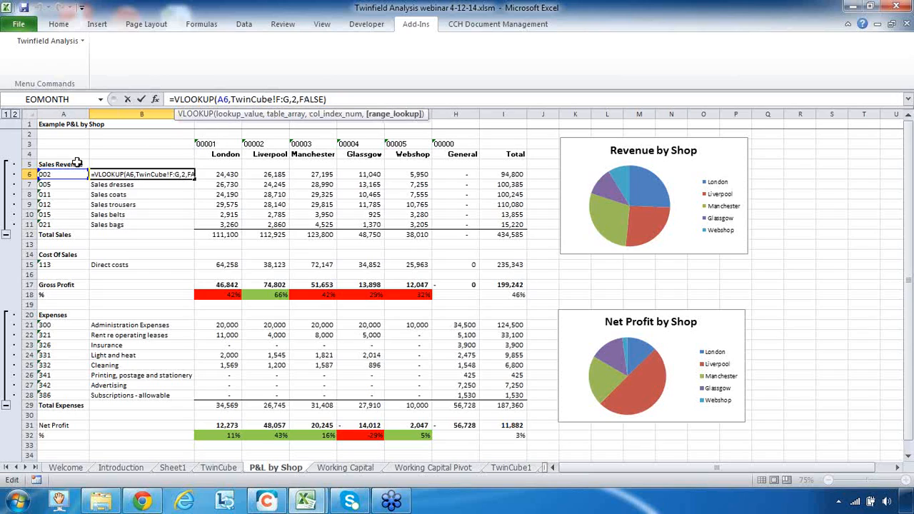
key("ctrl+Return")
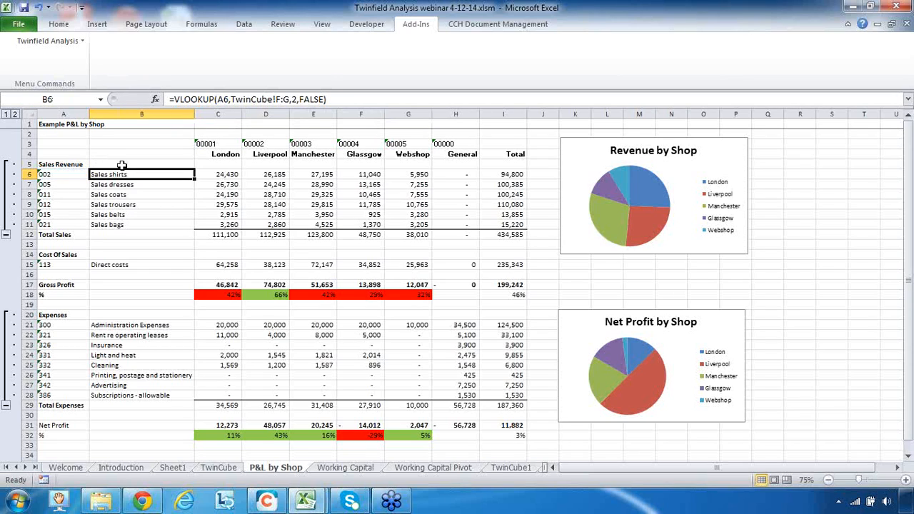
Trace account code 002 from A6 to the general ledger account code and name columns on the TwinCube sheet
left_click(63, 180)
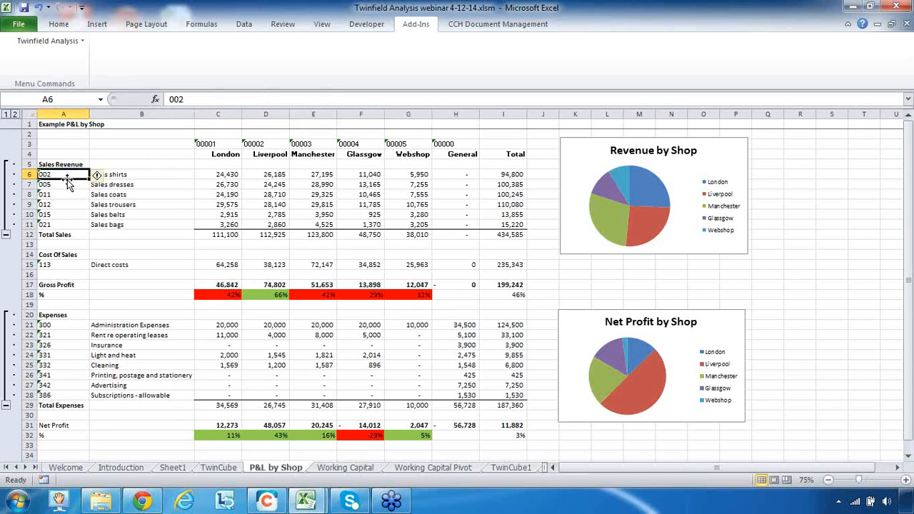
left_click(219, 468)
left_click(261, 115)
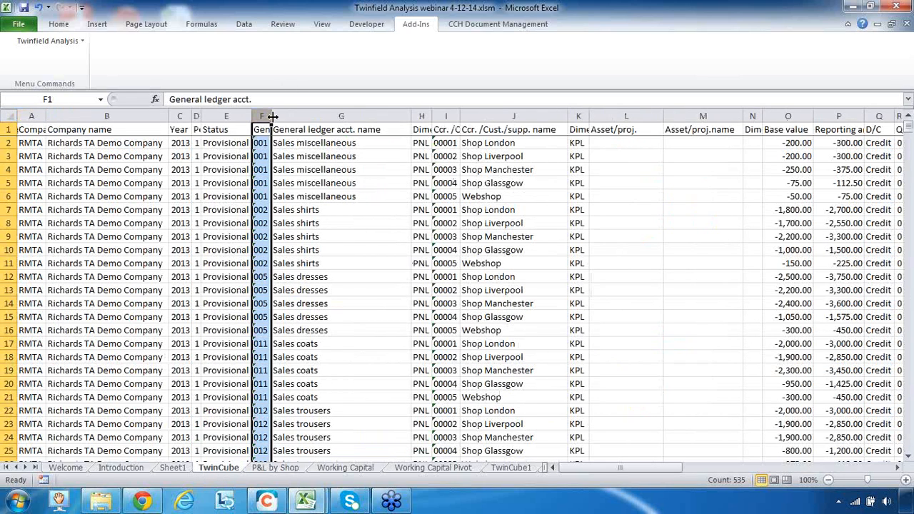
left_click(261, 209)
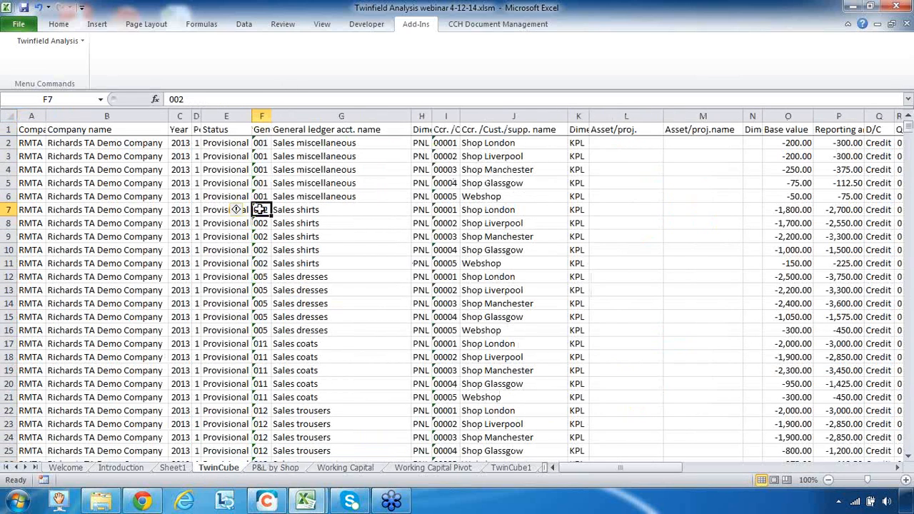
left_click(314, 212)
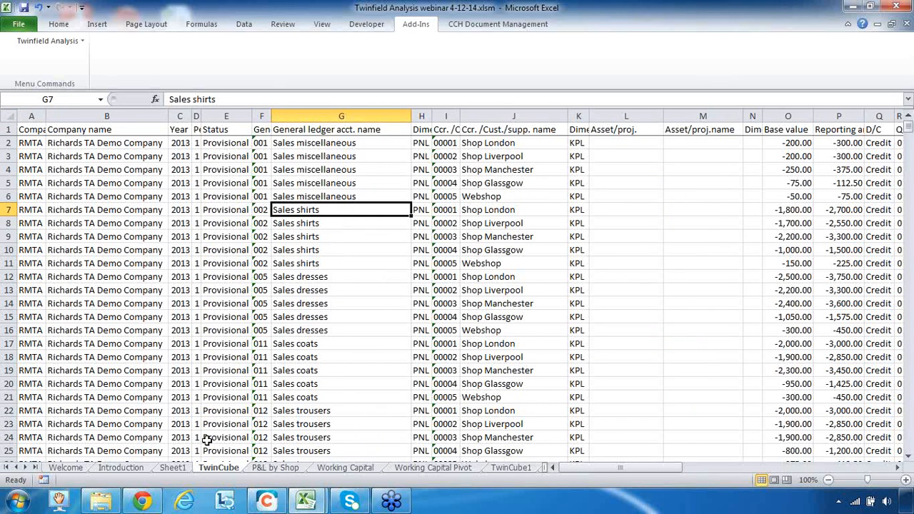
left_click(272, 471)
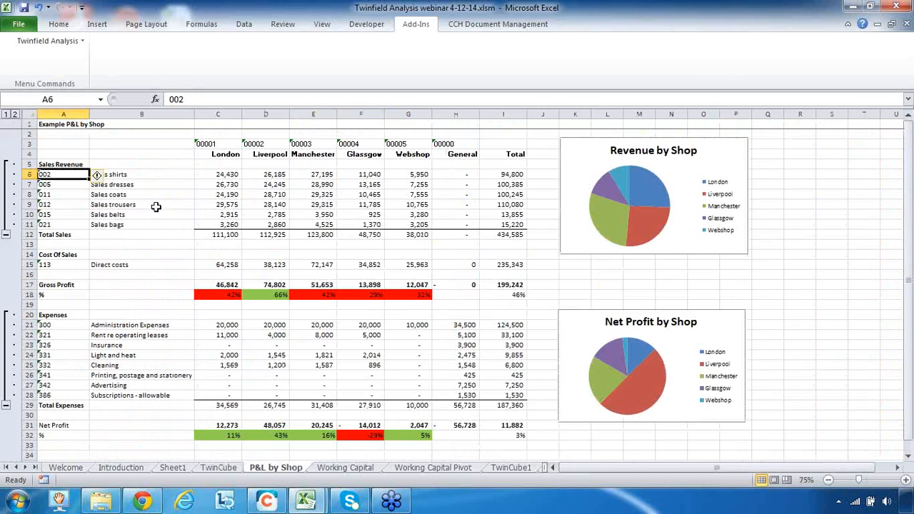
Compare the account name lookup in B7 with B6 and trace code 005 to its account name on the TwinCube sheet
left_click(142, 176)
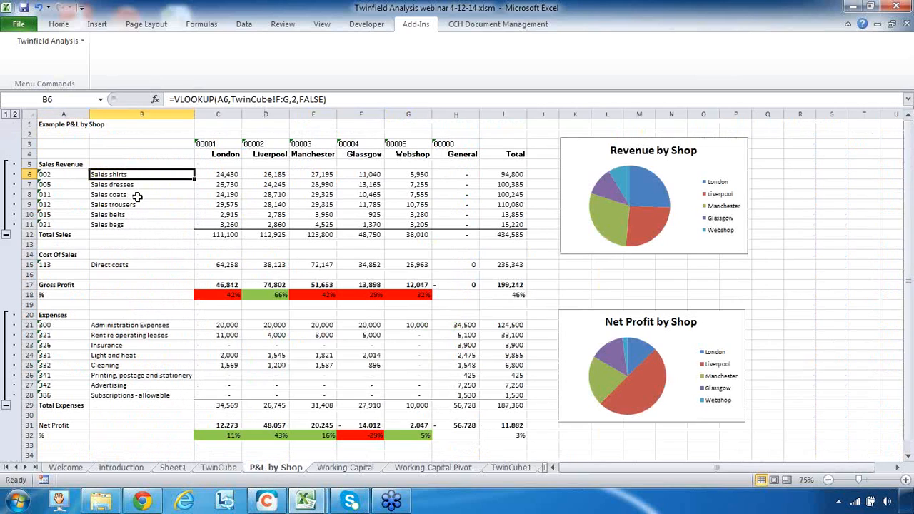
left_click(53, 184)
left_click(144, 187)
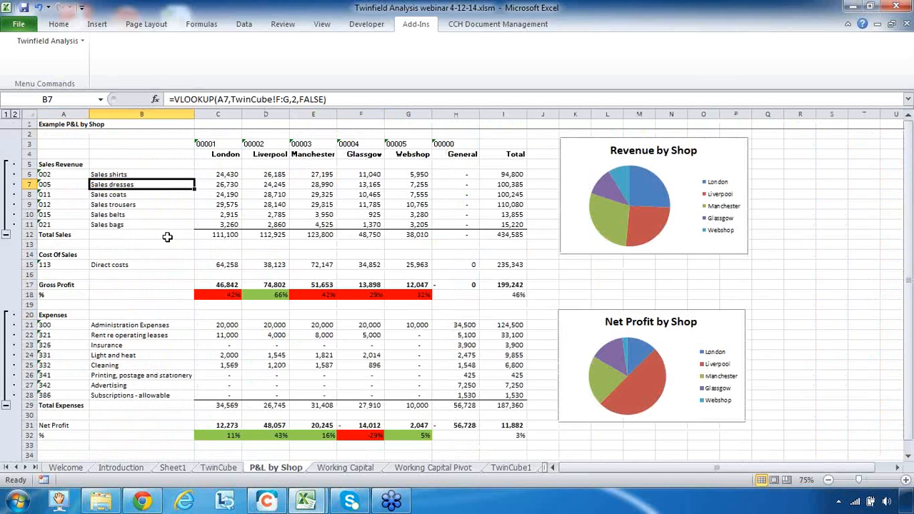
left_click(221, 469)
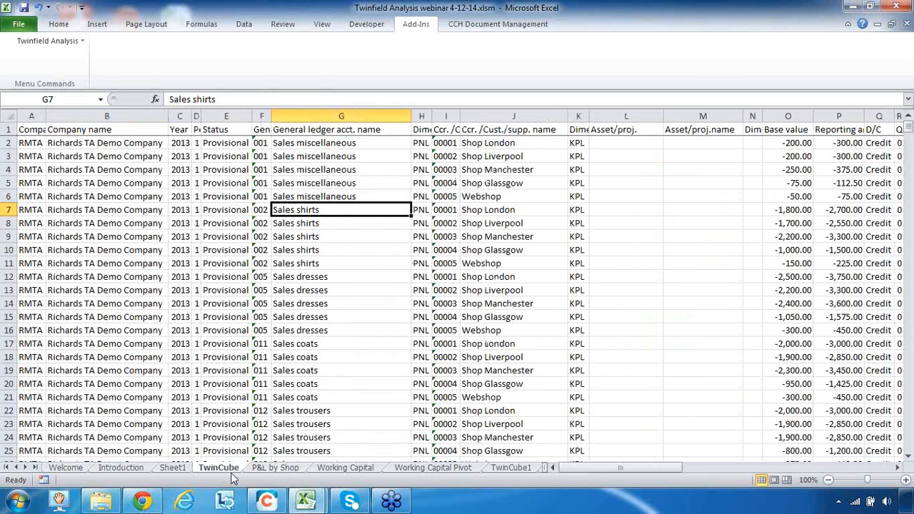
left_click(261, 290)
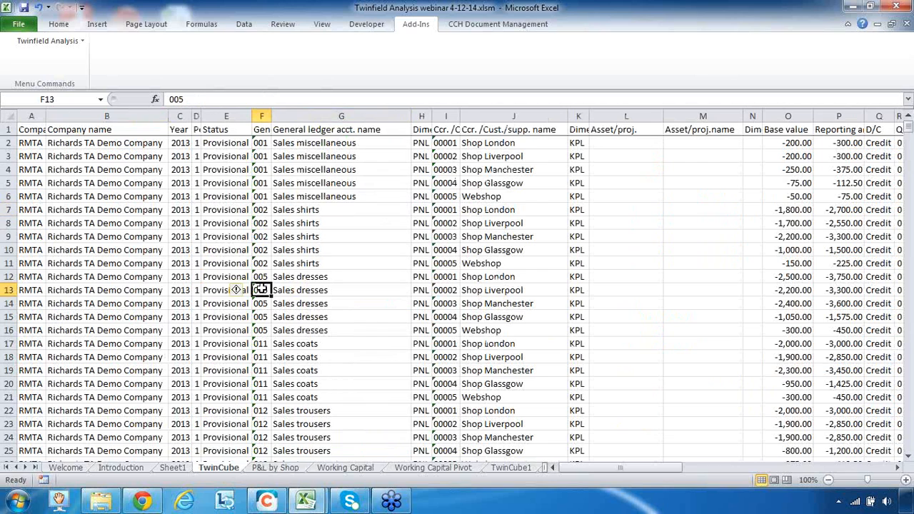
left_click(293, 278)
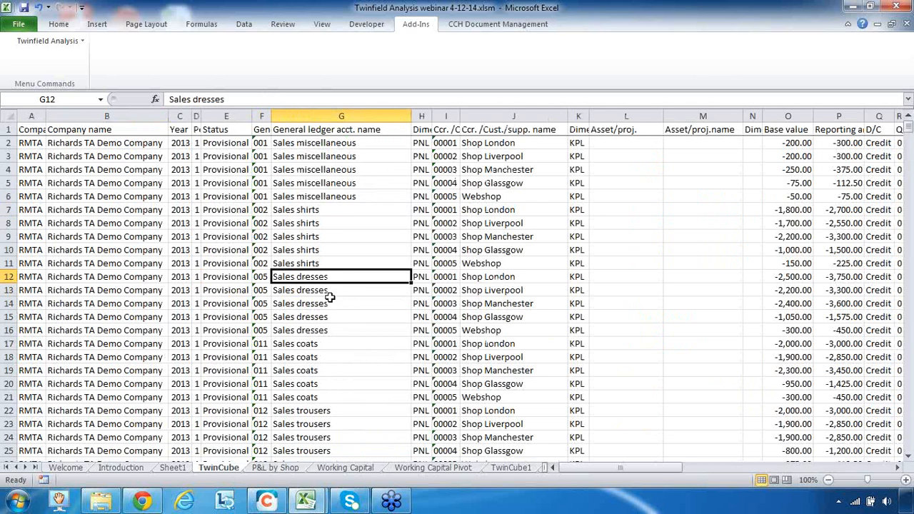
left_click(266, 467)
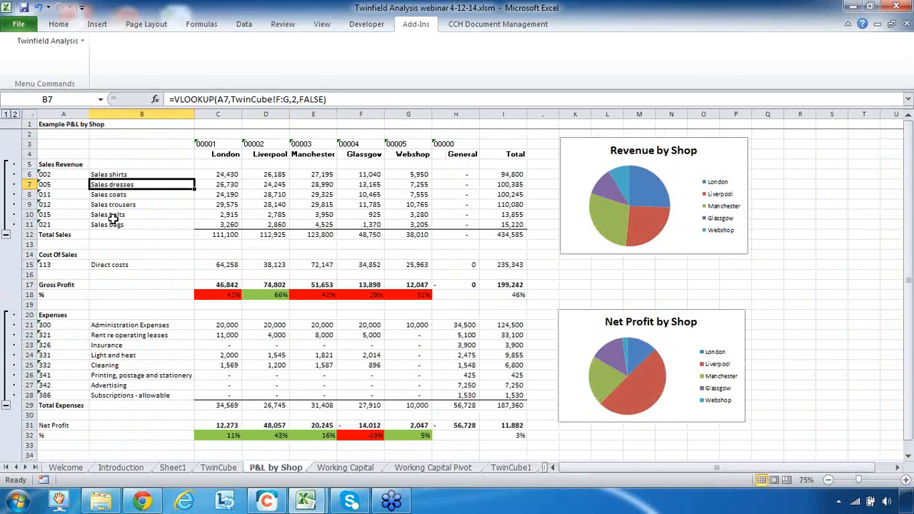
Start a VLOOKUP formula in the London heading cell C4, using shop code cell C3 as the lookup value
left_click(222, 153)
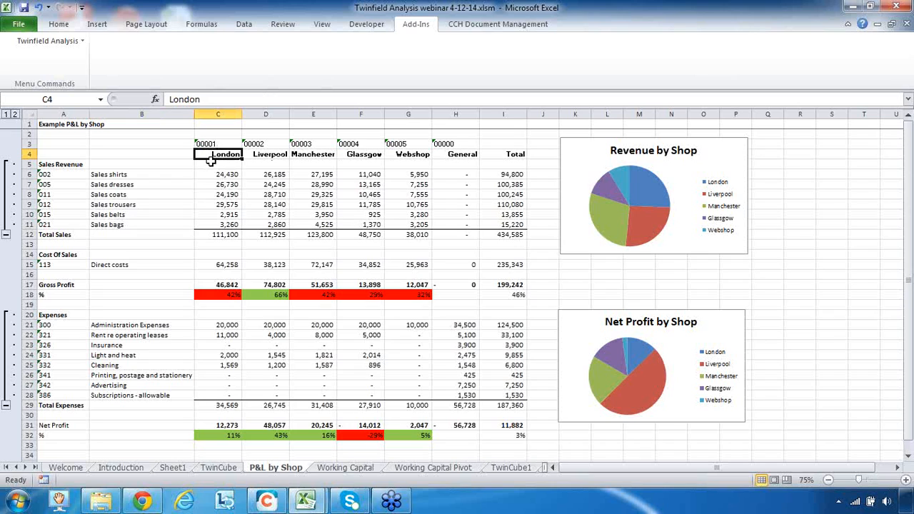
type("=vlo")
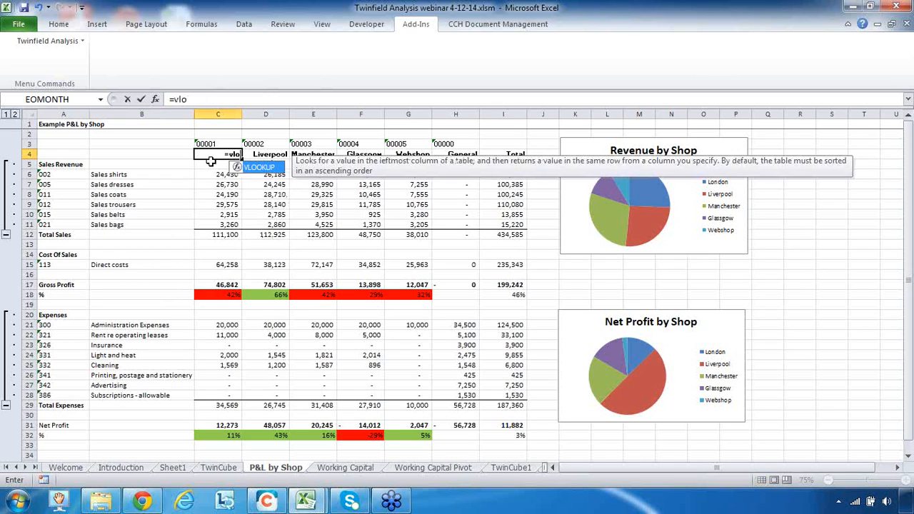
type("okup")
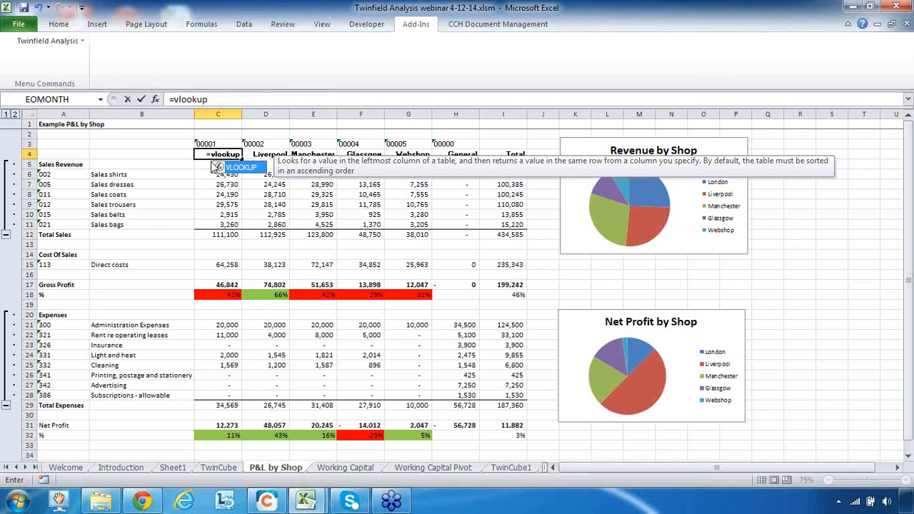
type("(")
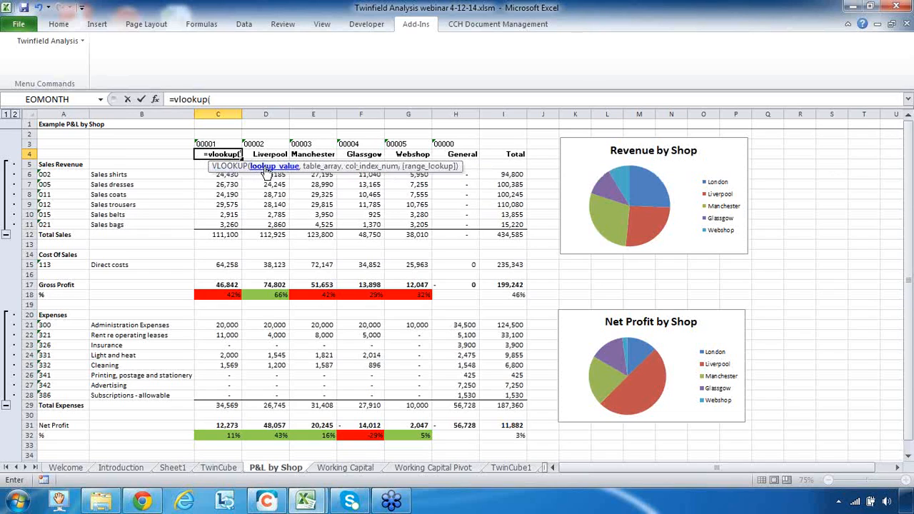
left_click(210, 143)
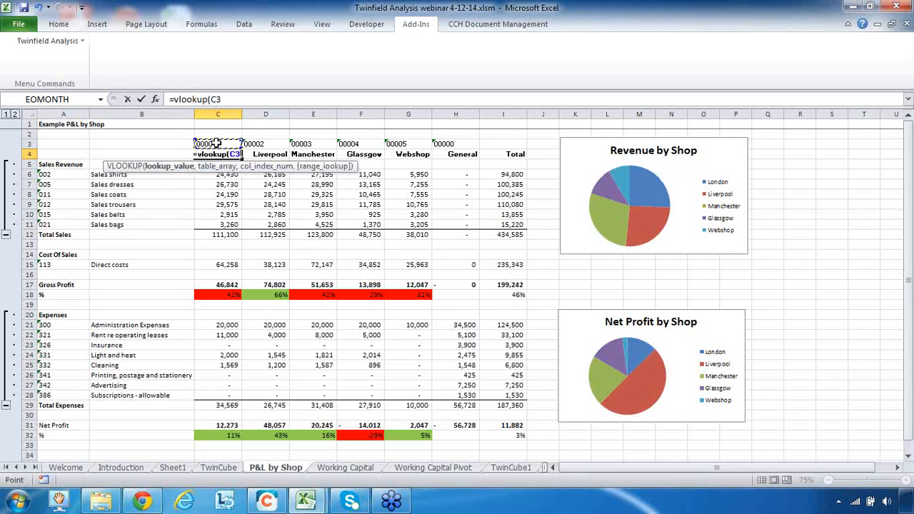
type(",")
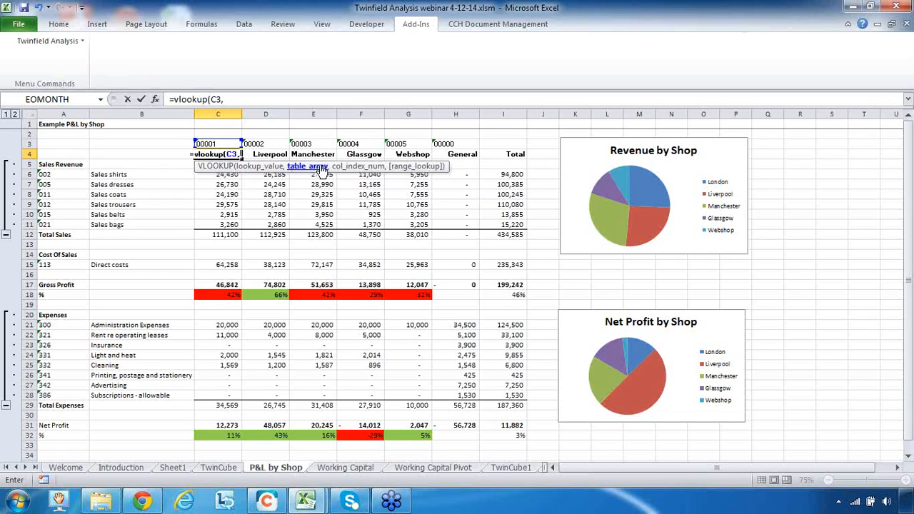
Complete the C4 lookup with TwinCube columns I:O as the table, column index 7 and FALSE for an exact match
left_click(219, 468)
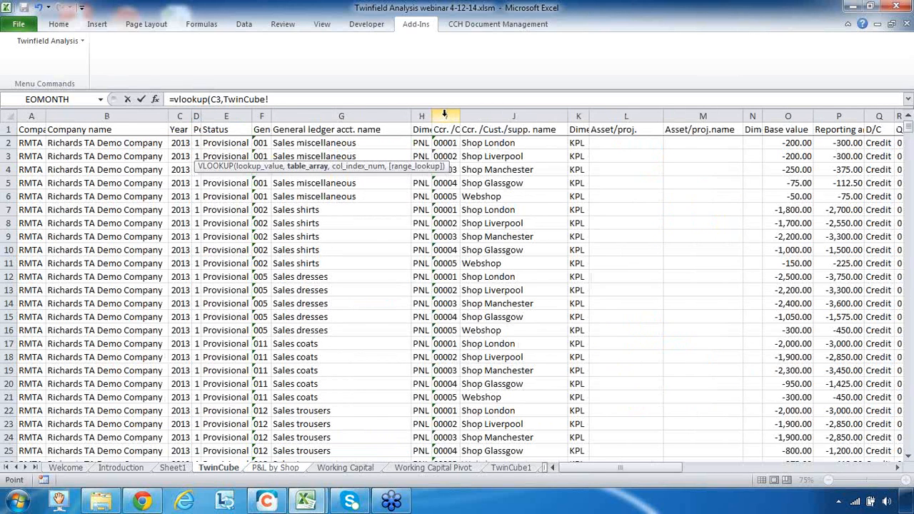
left_click(445, 114)
left_click_drag(445, 114, 512, 114)
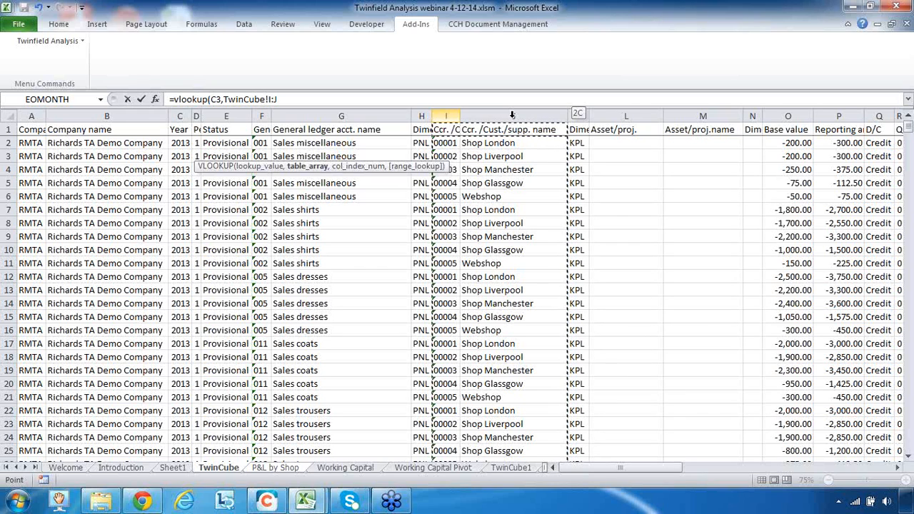
left_click_drag(512, 114, 799, 109)
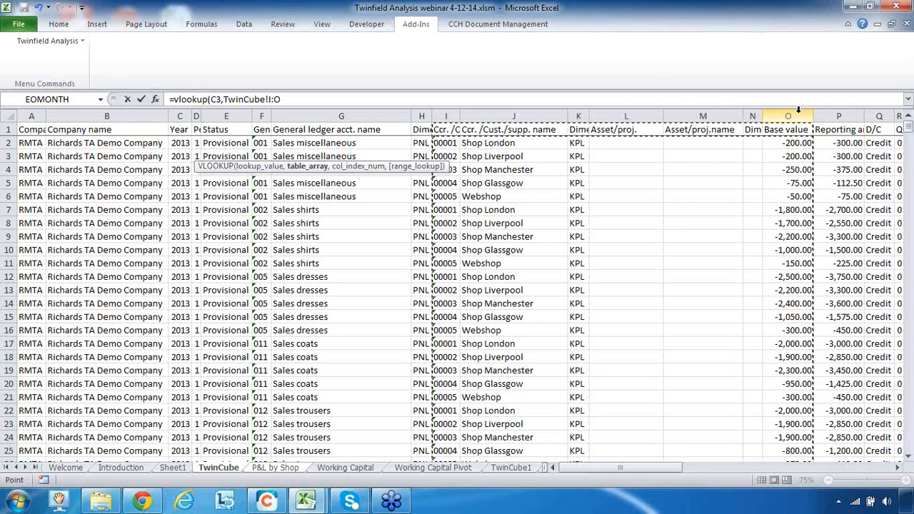
left_click(719, 98)
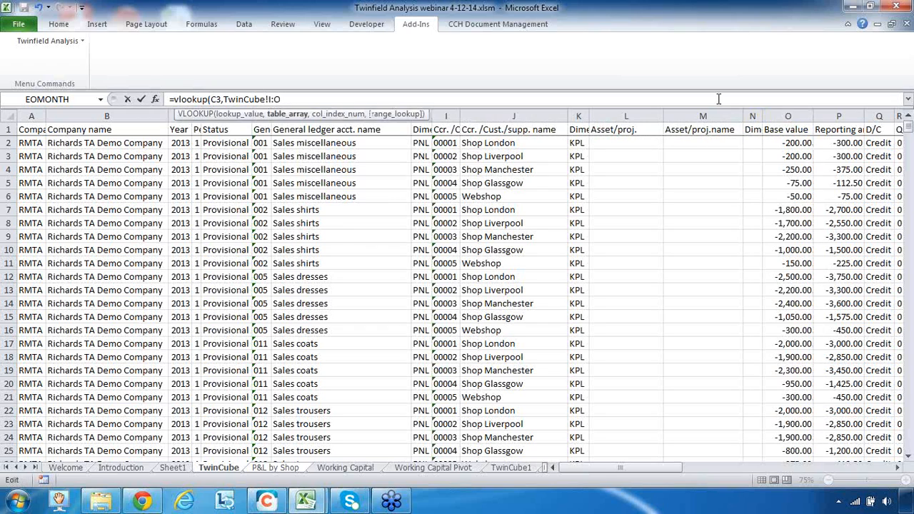
type(",")
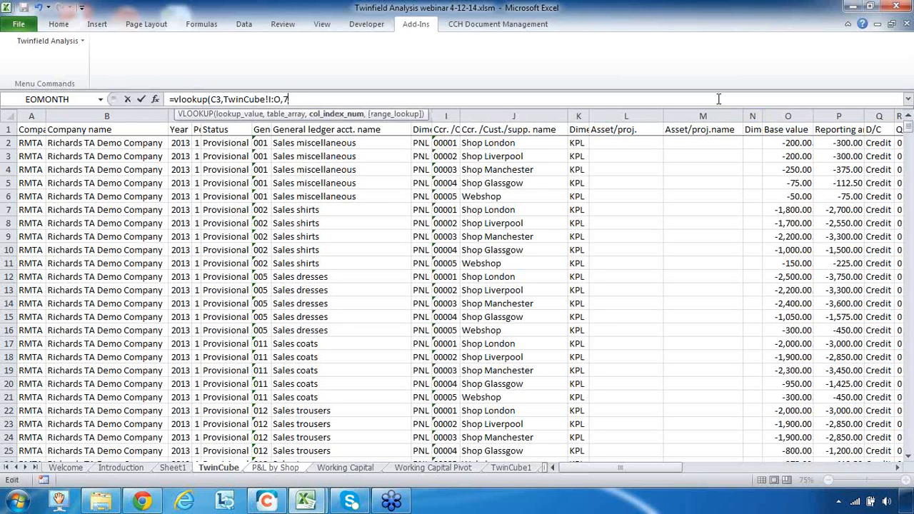
type("7,fa")
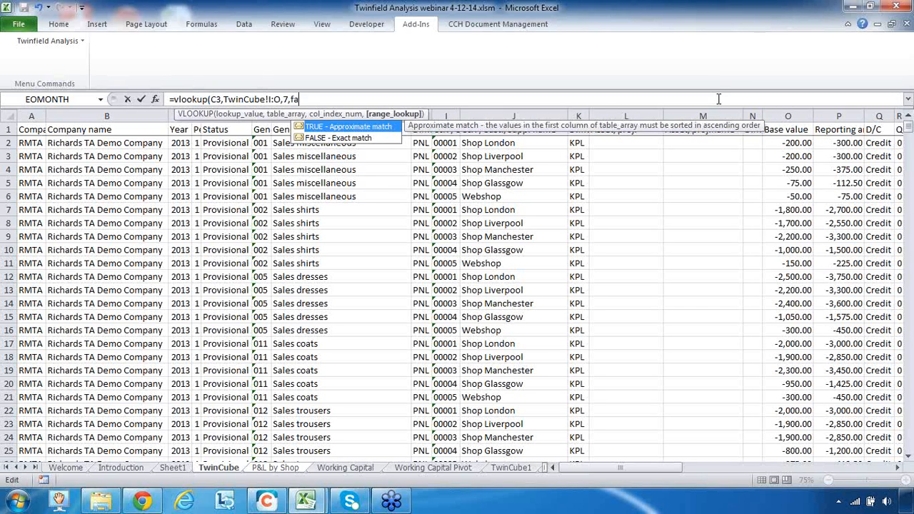
type("lse)")
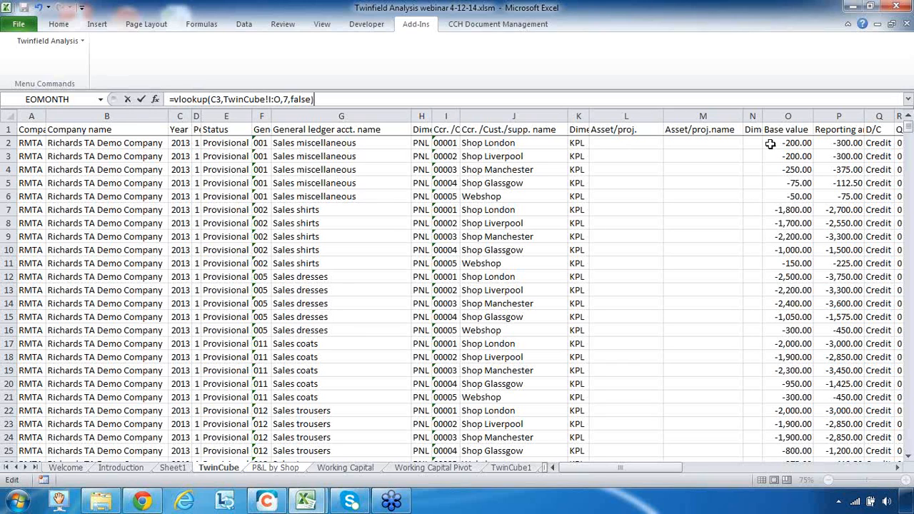
key("Return")
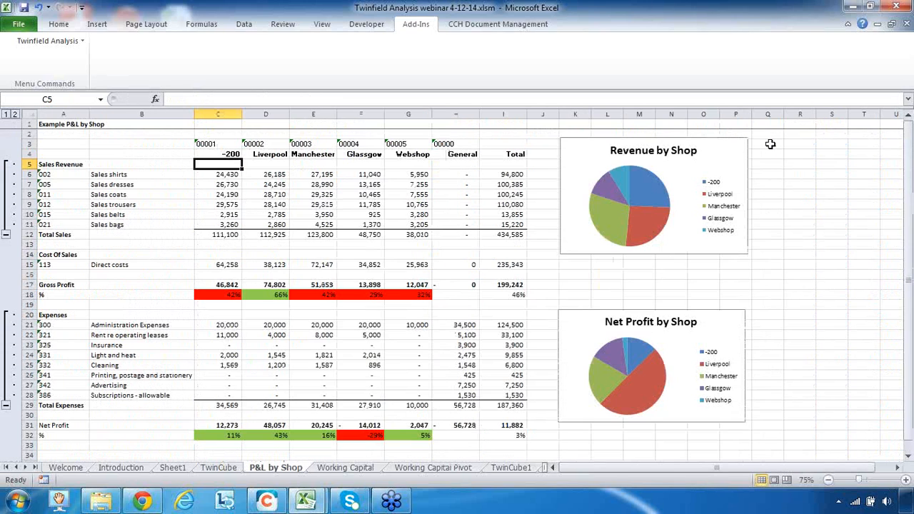
Change the column index in the C4 VLOOKUP formula to 2
left_click(216, 154)
double_click(291, 100)
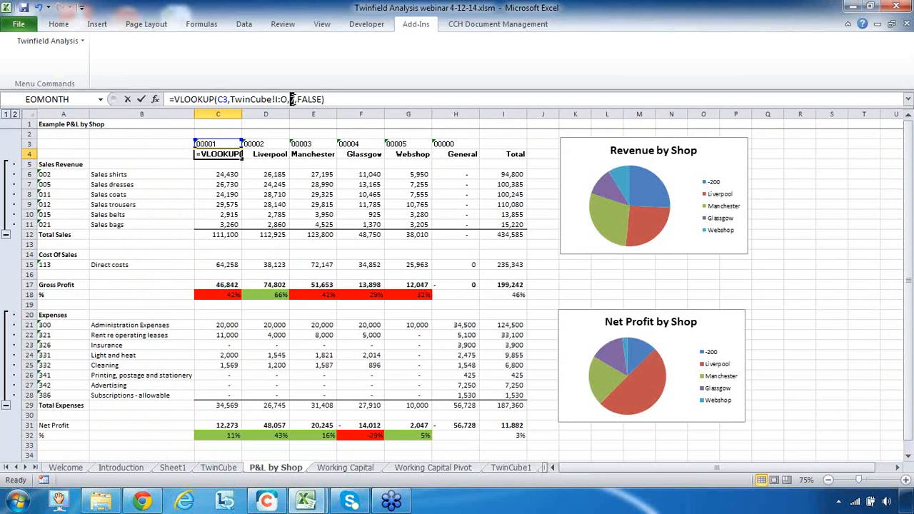
type("2")
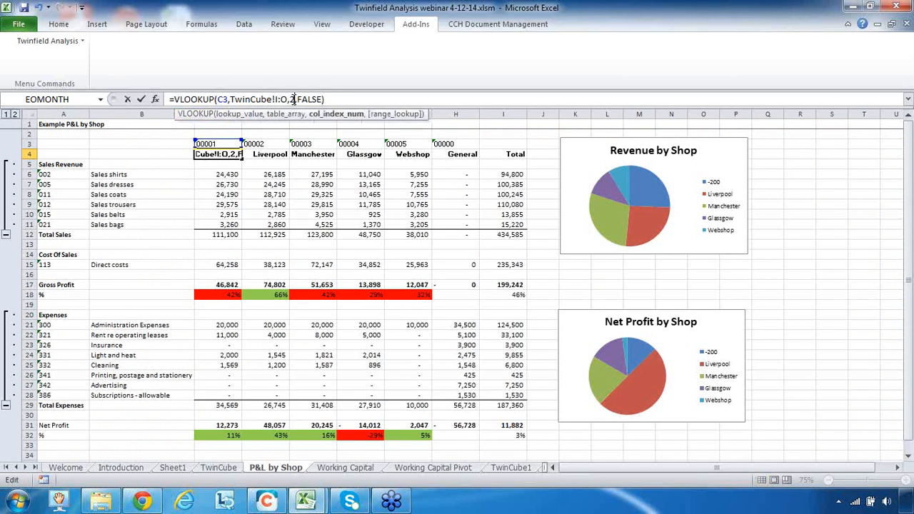
key("Return")
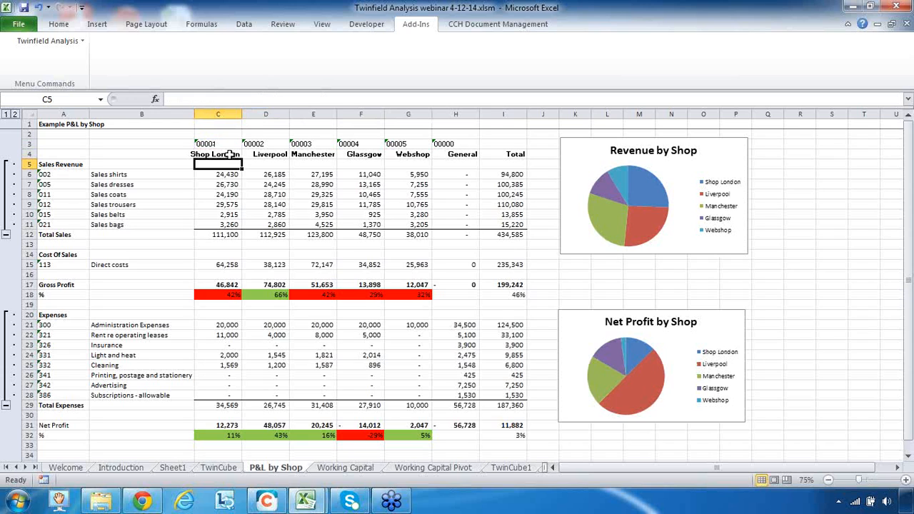
Compare the London heading lookup in C4 with shop code 00001 and its matching shop name on the TwinCube sheet
left_click(233, 154)
left_click(218, 467)
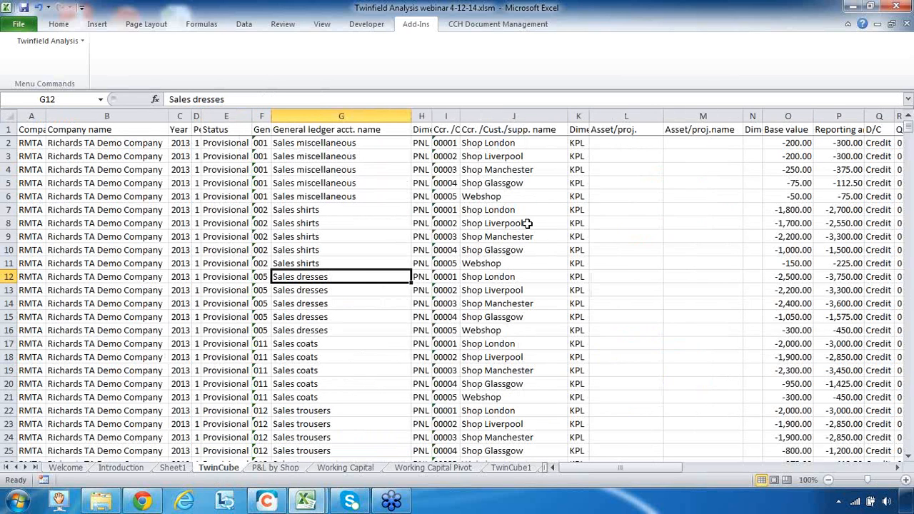
left_click(450, 143)
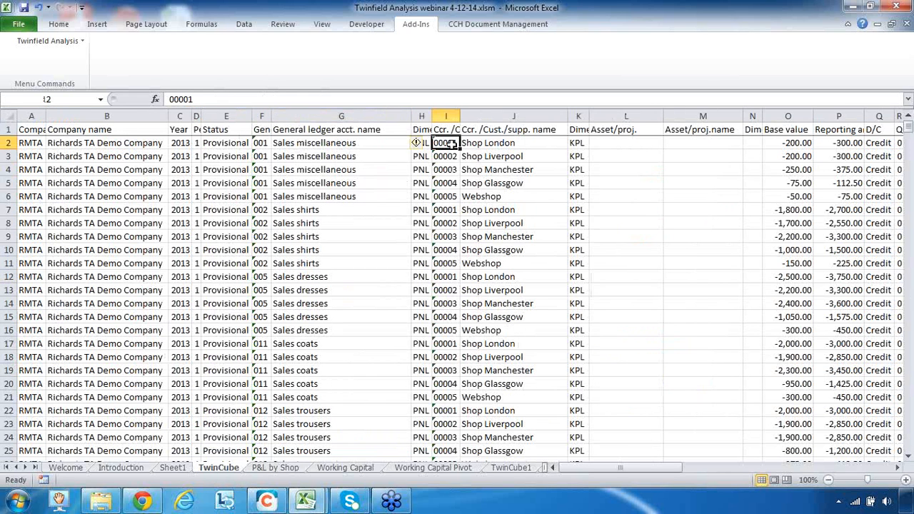
left_click(512, 145)
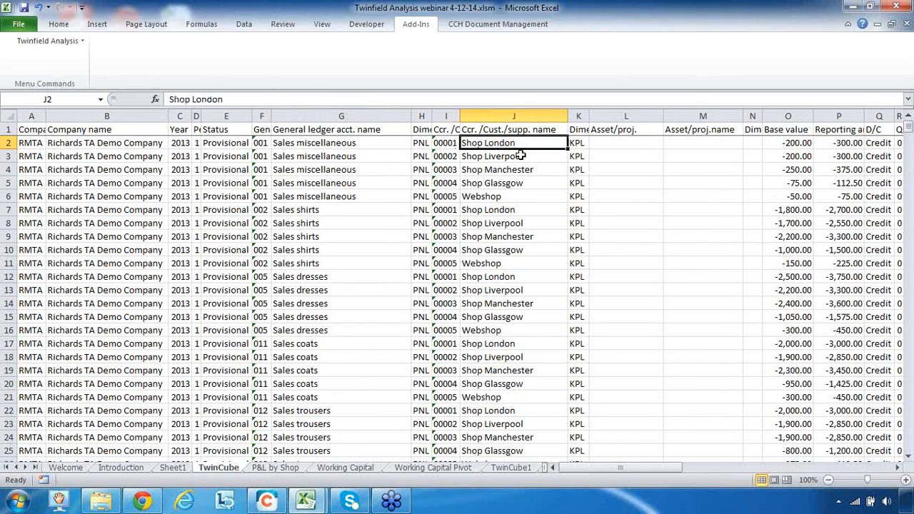
left_click(275, 468)
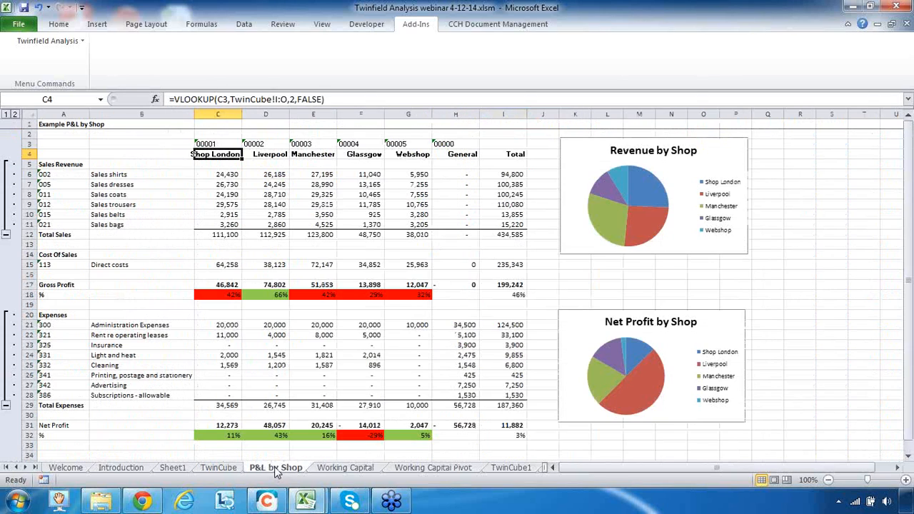
Try column index 1 in the C4 VLOOKUP formula and restore it to 2
left_click(290, 99)
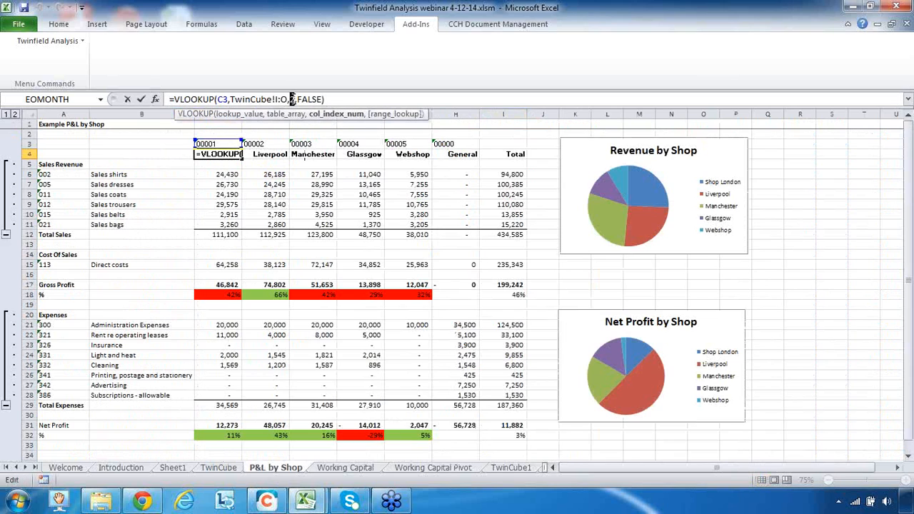
type("1")
key("Return")
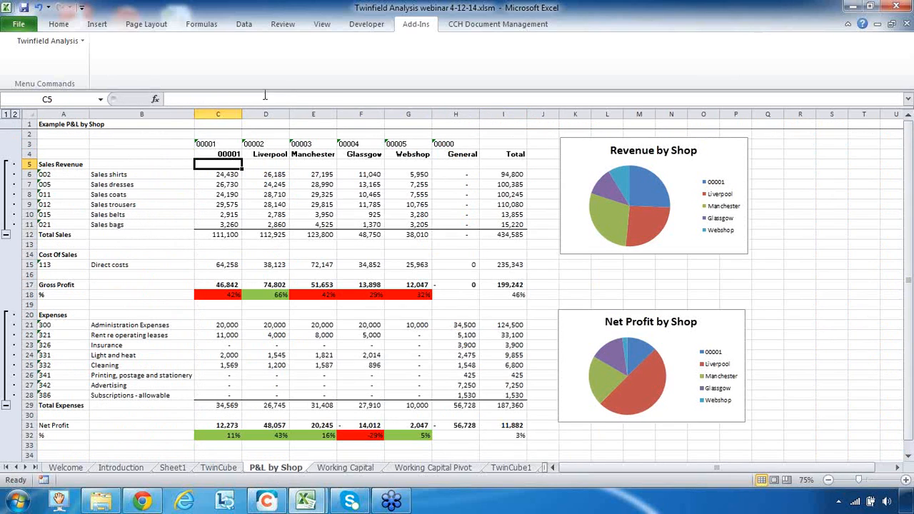
left_click(219, 152)
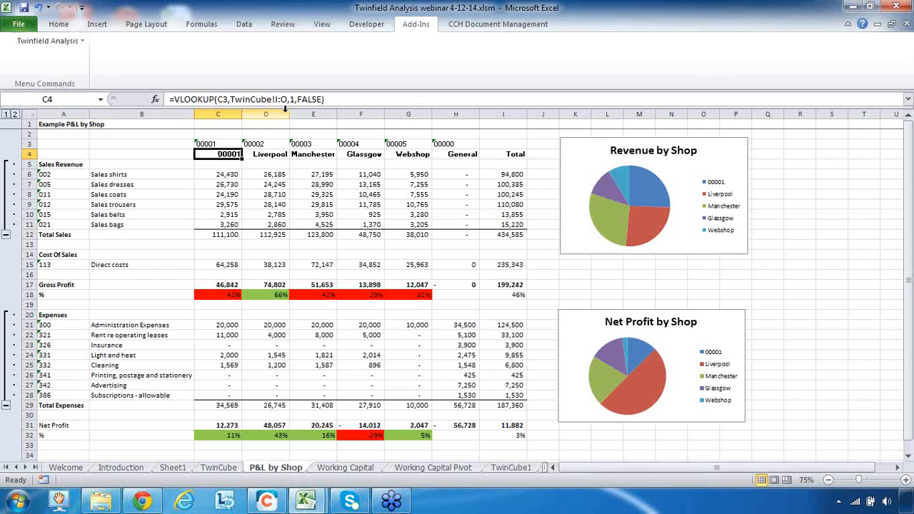
double_click(292, 99)
type("2")
key("Return")
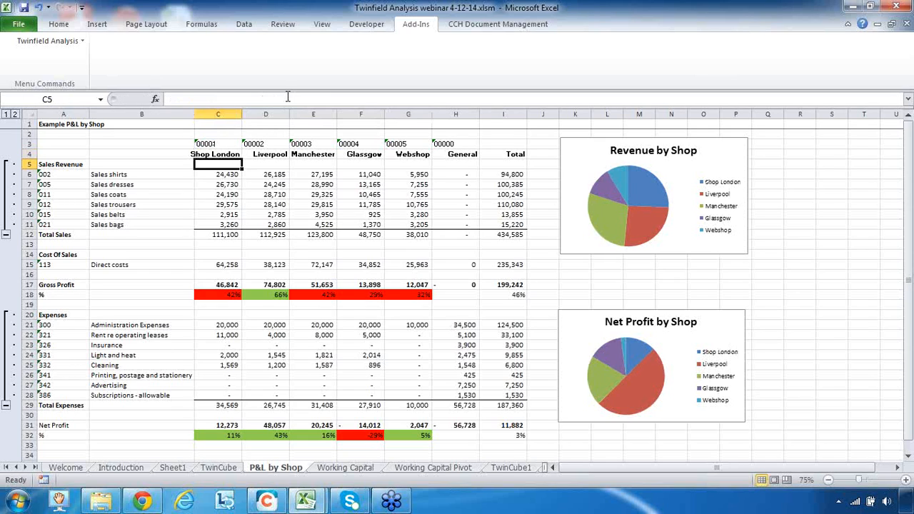
Turn on text wrapping for heading row 4 and increase its row height to fit two lines of text
left_click(225, 153)
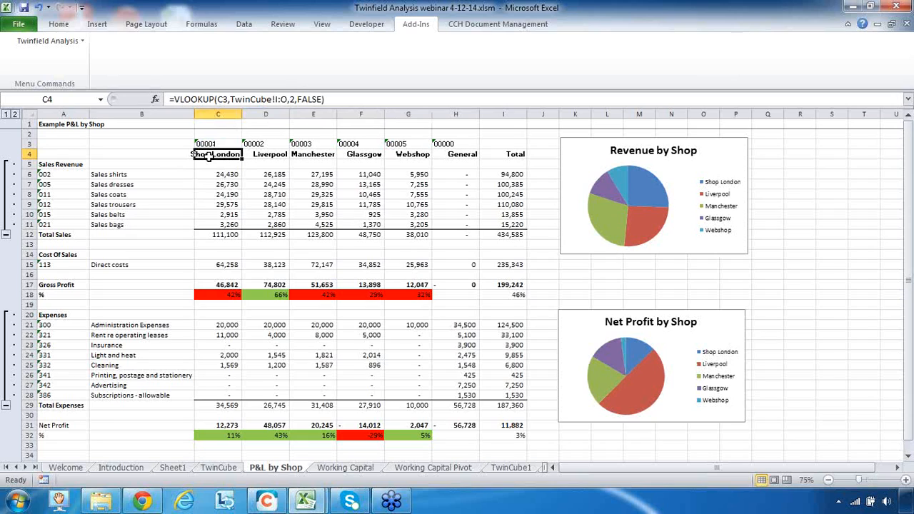
left_click(27, 155)
right_click(27, 155)
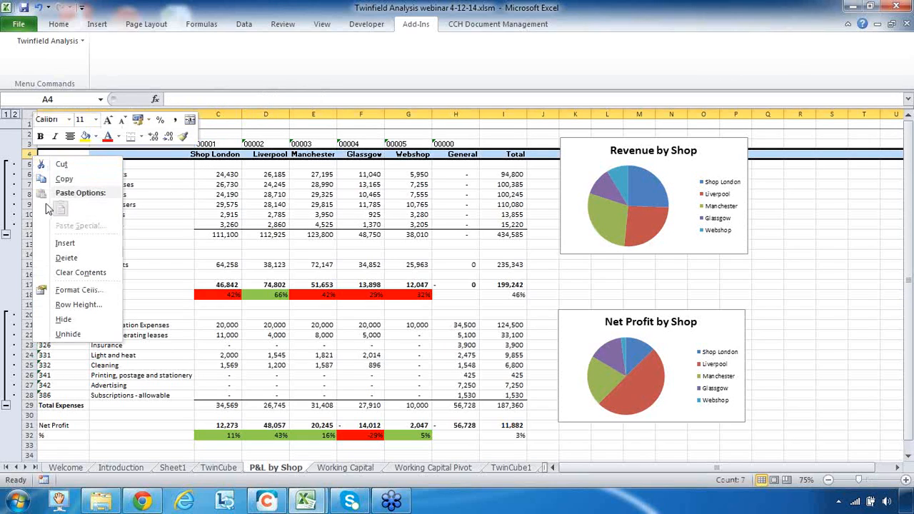
left_click(75, 290)
left_click(74, 163)
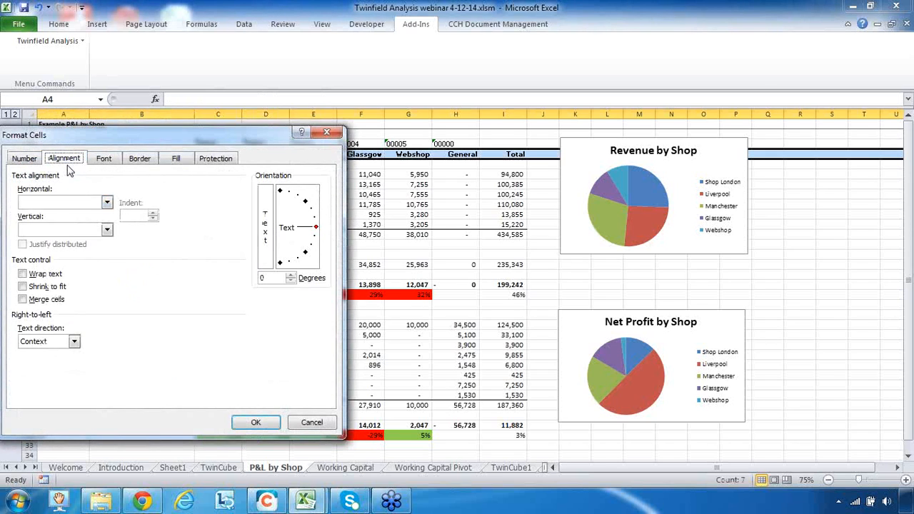
left_click(45, 276)
left_click(256, 423)
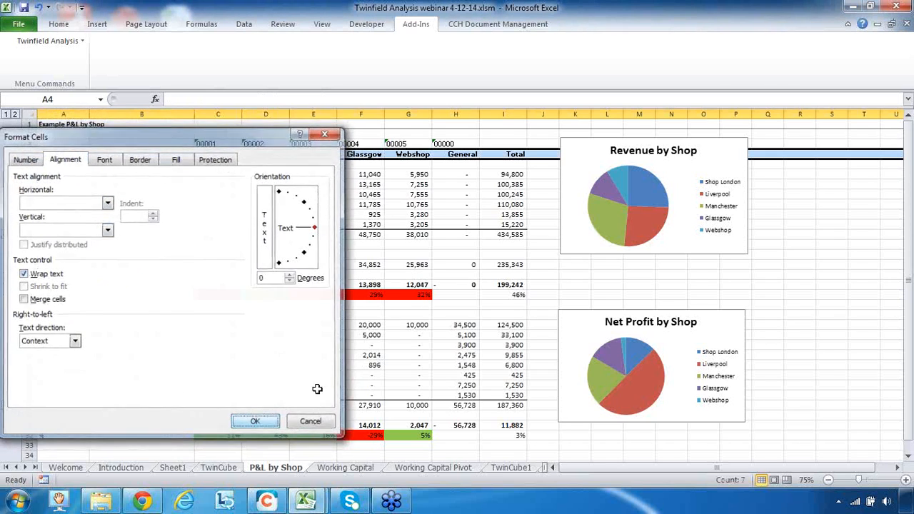
left_click_drag(29, 158, 29, 169)
left_click(265, 183)
Copy the VLOOKUP formula from the London heading C4 into the Liverpool heading cell D4
left_click(208, 164)
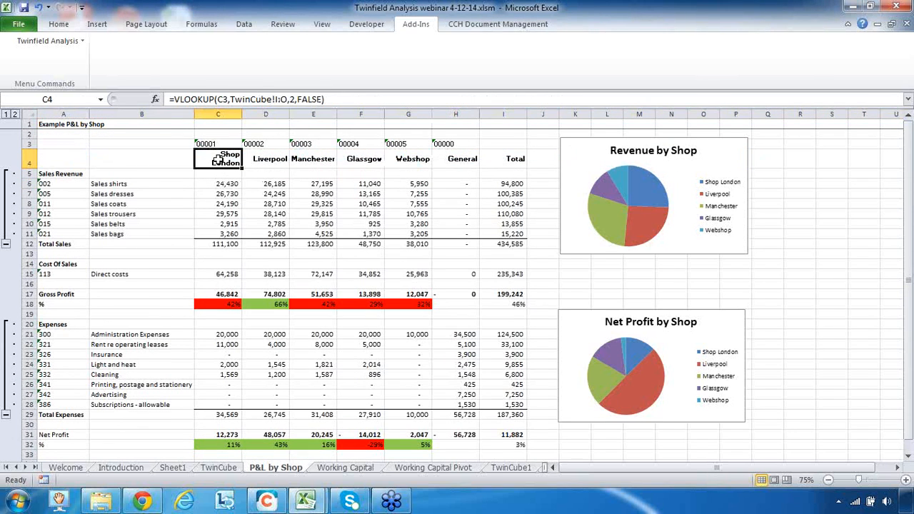
right_click(218, 159)
left_click(158, 187)
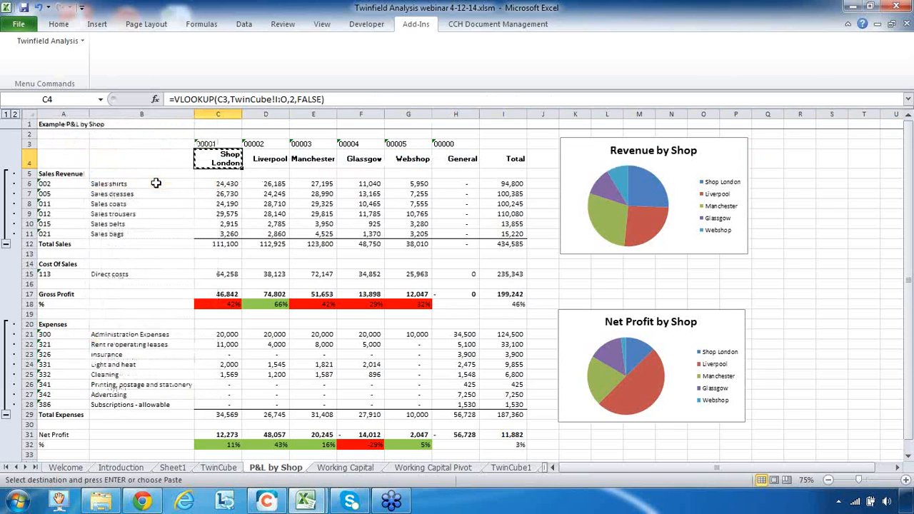
left_click(266, 160)
right_click(263, 164)
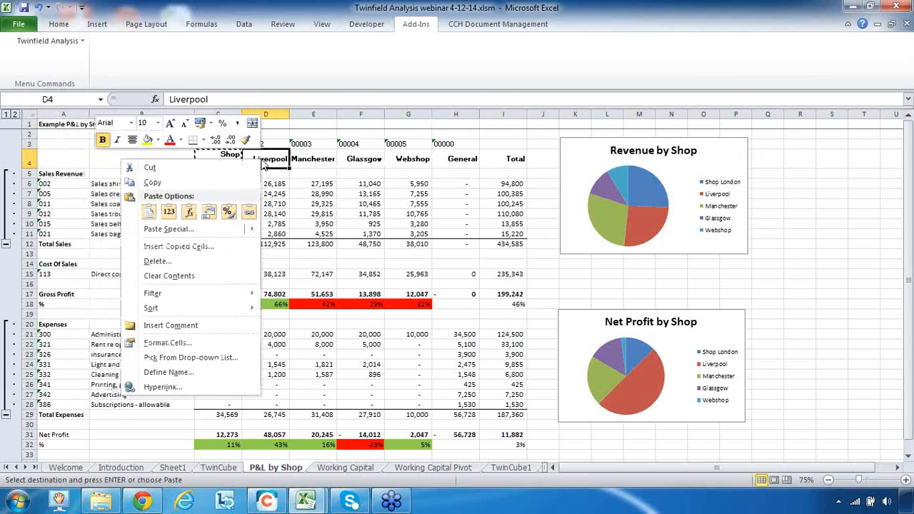
left_click(148, 212)
left_click(283, 191)
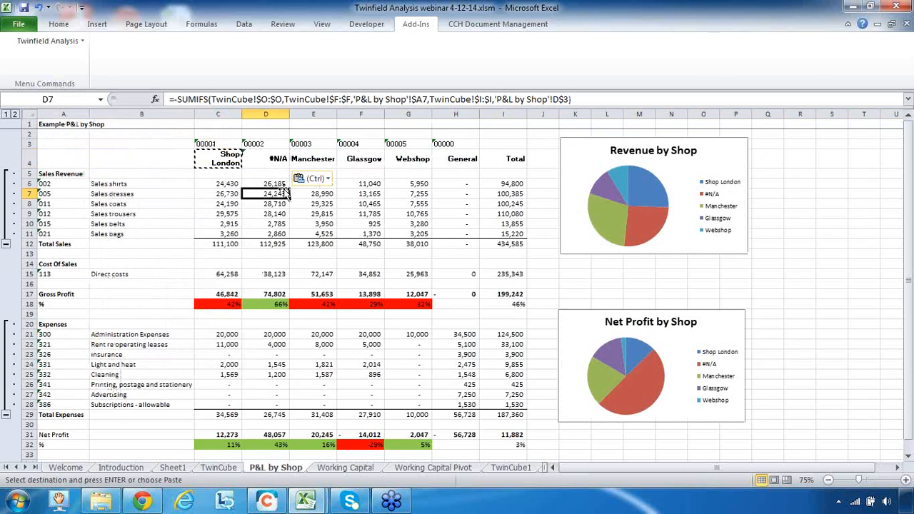
Compare the VLOOKUP formulas in D4 and C4, checking which TwinCube columns each one references
left_click(252, 157)
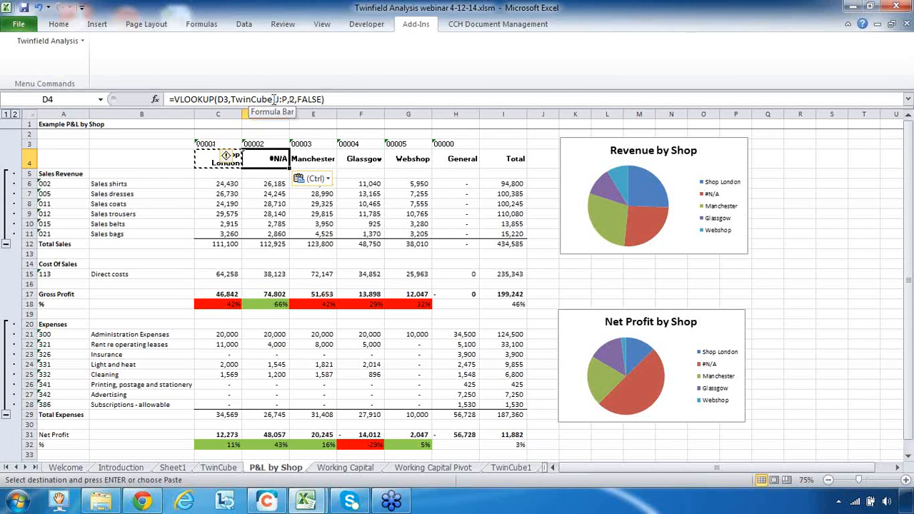
key("Left")
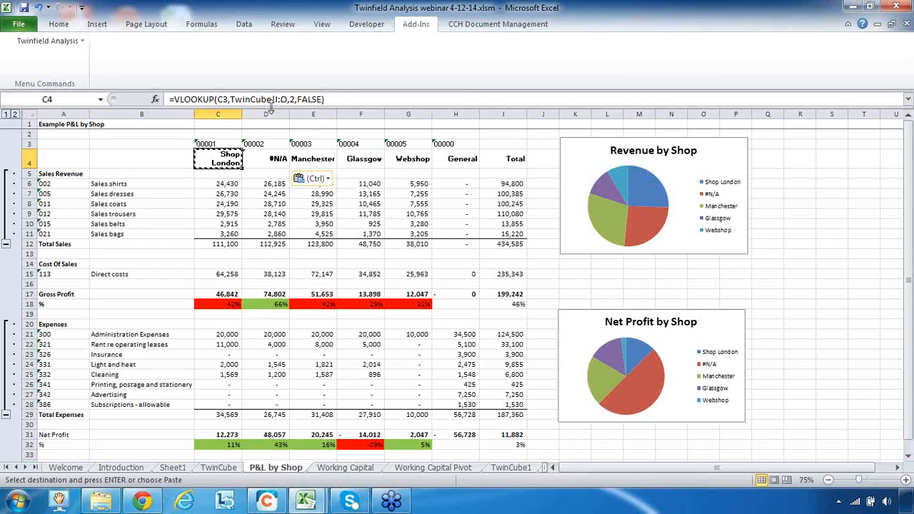
left_click(258, 159)
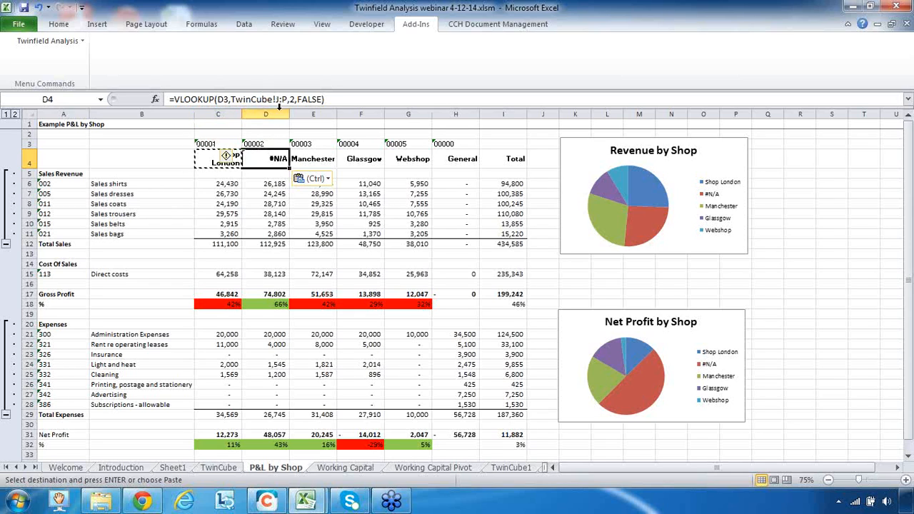
left_click(227, 157)
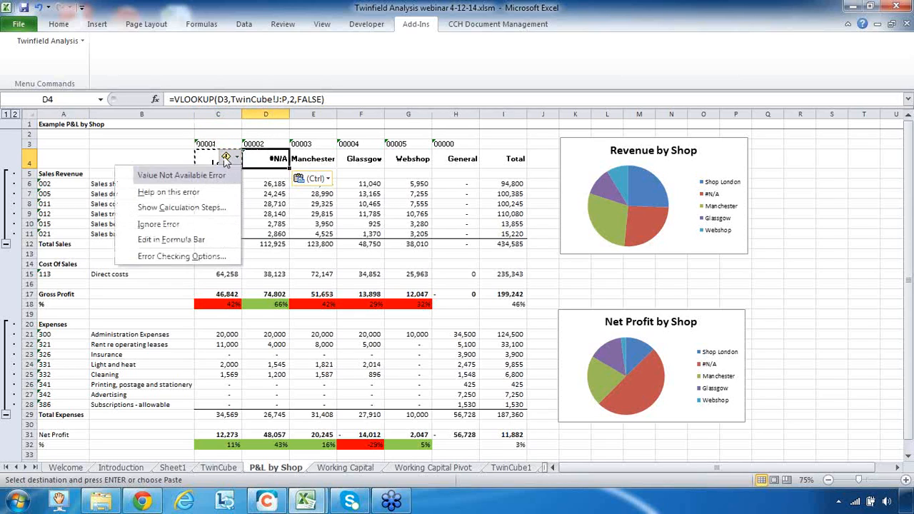
left_click(208, 160)
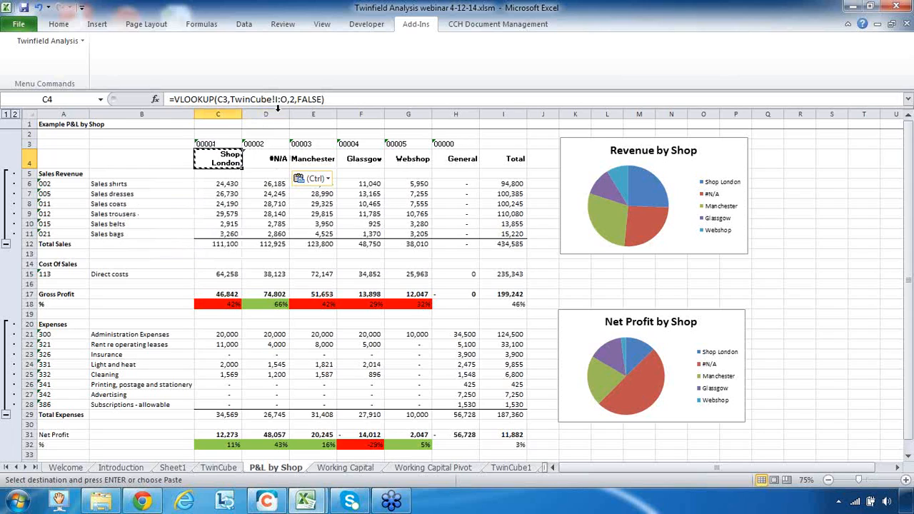
Make the VLOOKUP table range in cell C4 absolute, as TwinCube!$I:$O
left_click(269, 157)
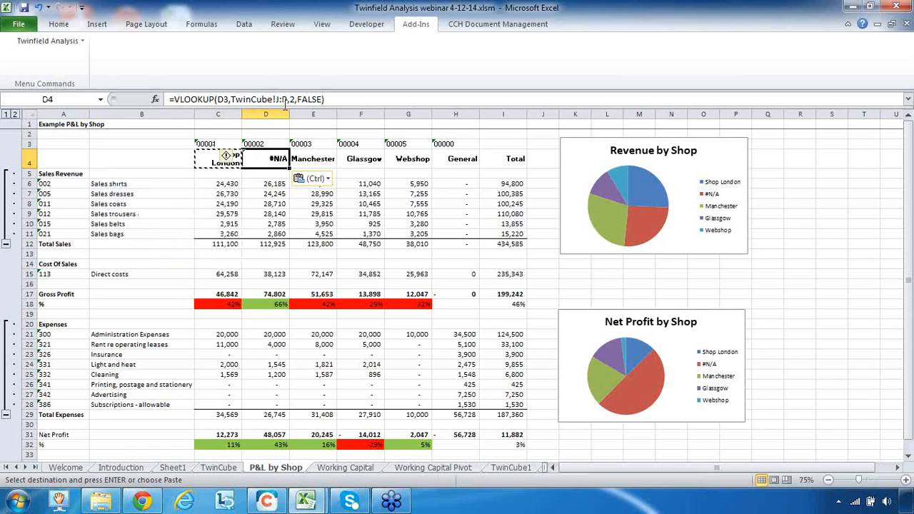
left_click(215, 159)
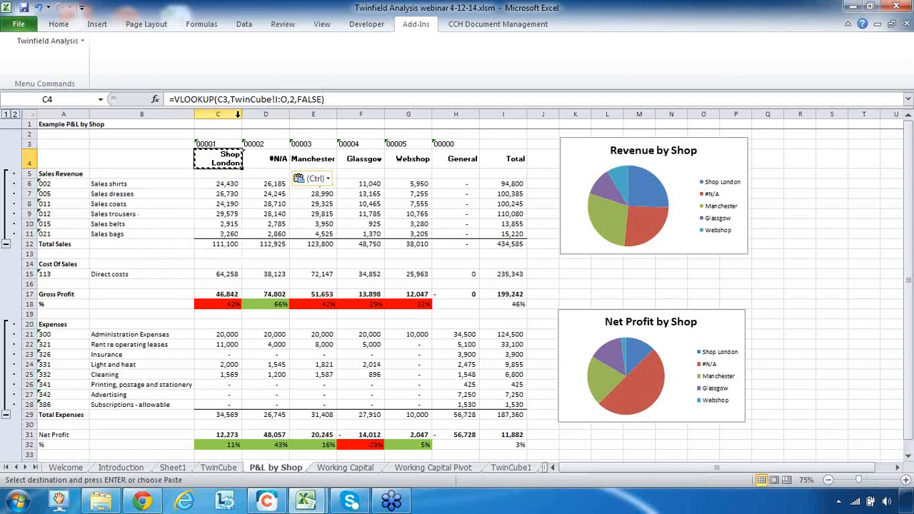
left_click(276, 99)
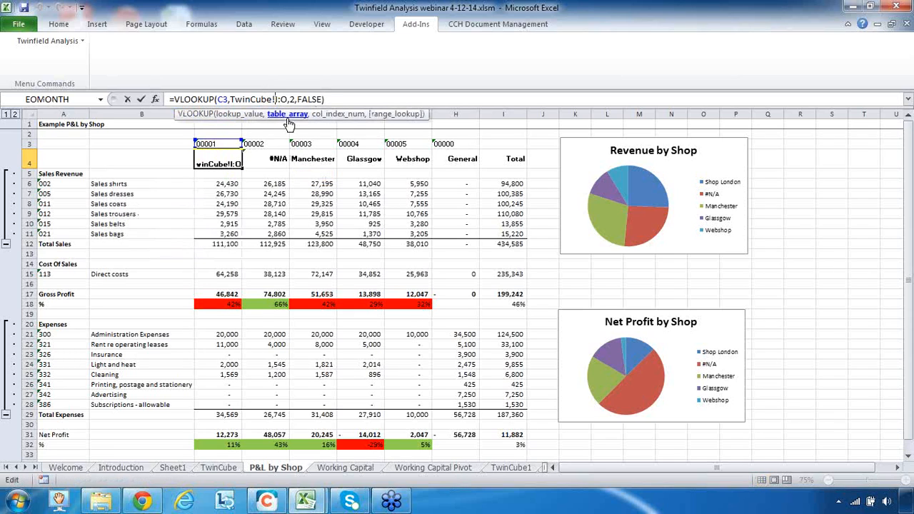
type("$I:$")
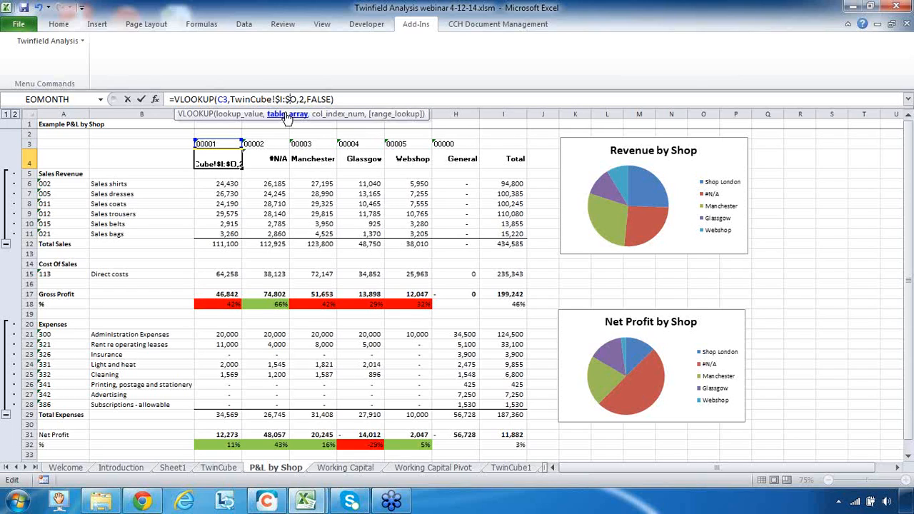
key("Return")
Copy the lookup formula from C4 and paste it as a formula only into D4
left_click(221, 159)
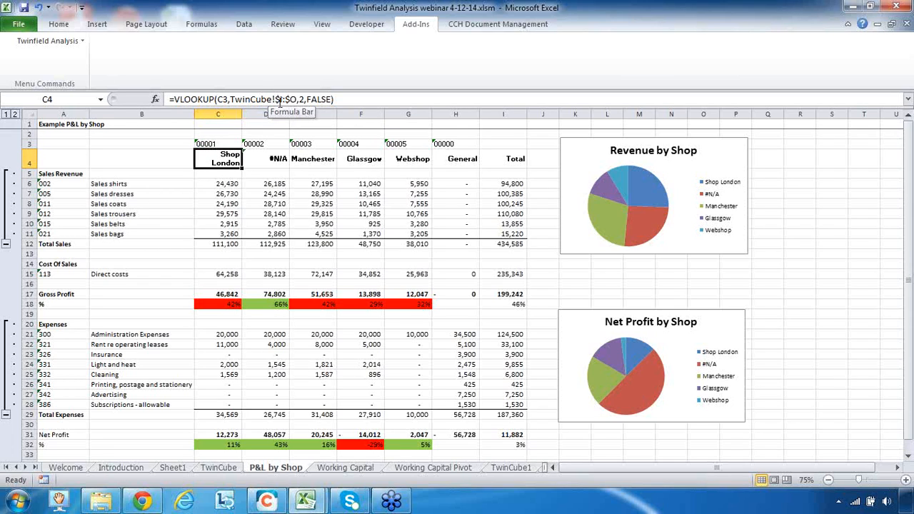
right_click(213, 160)
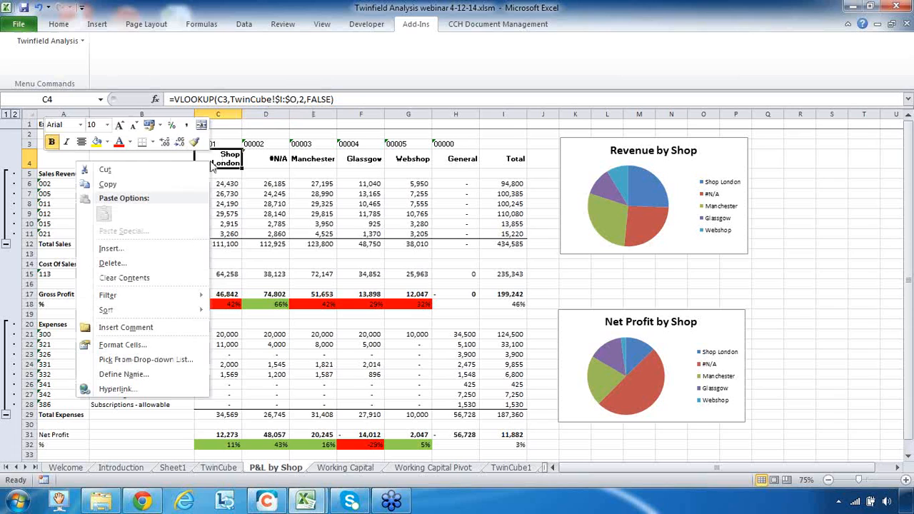
left_click(152, 186)
left_click(266, 158)
right_click(266, 159)
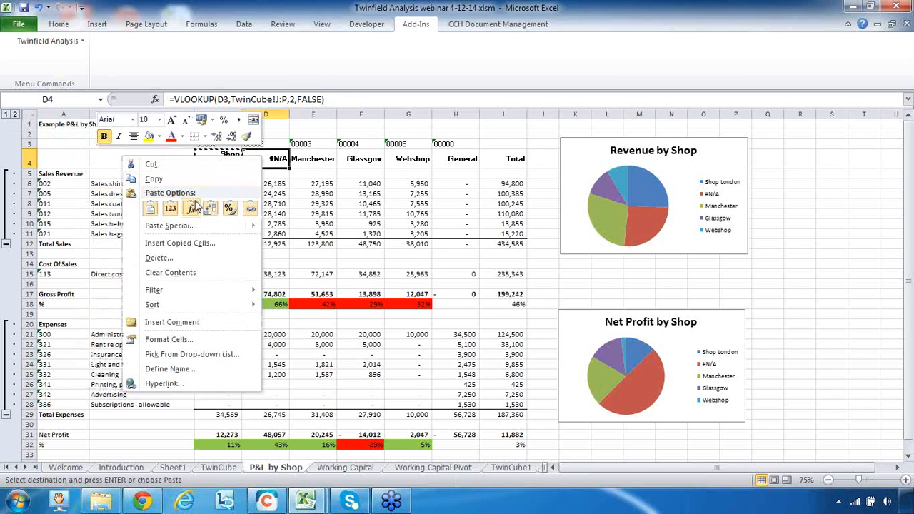
left_click(194, 207)
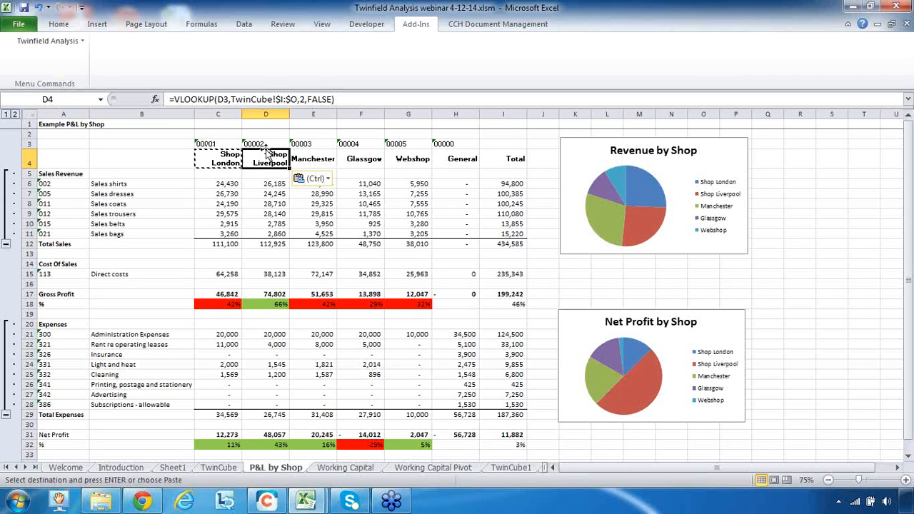
Check the cost centre codes against the shop names in columns I and J of the TwinCube sheet
left_click(223, 467)
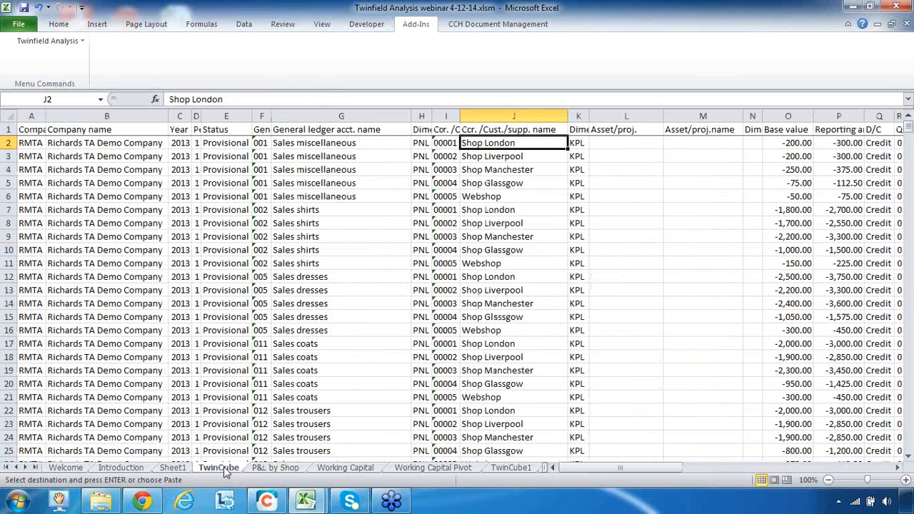
left_click(451, 157)
left_click(506, 158)
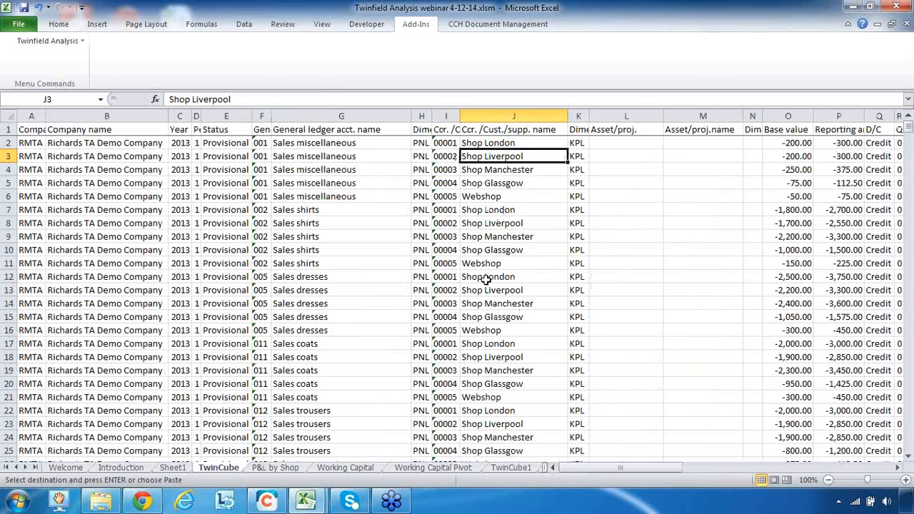
left_click(442, 169)
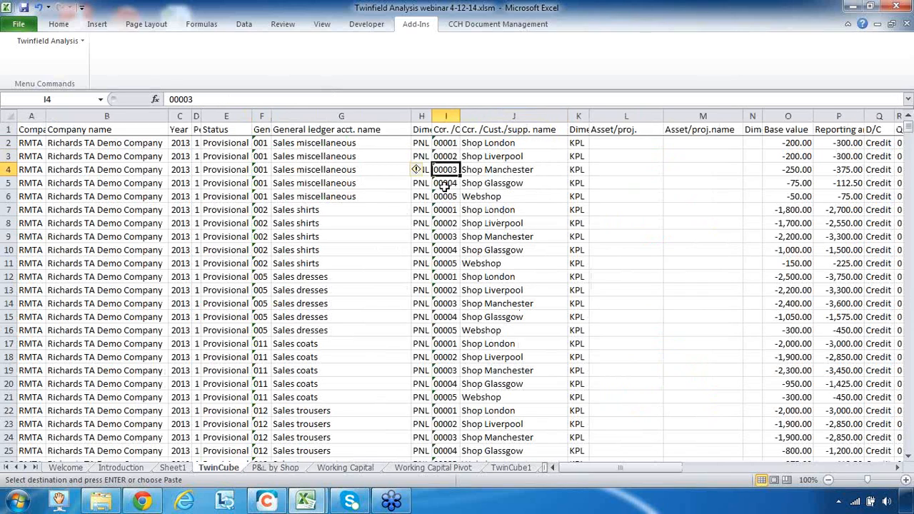
left_click(442, 185)
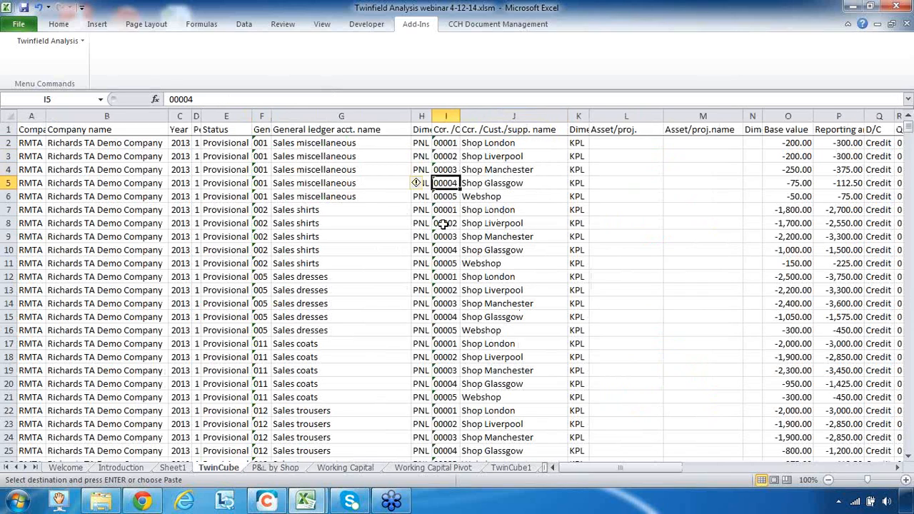
left_click(172, 468)
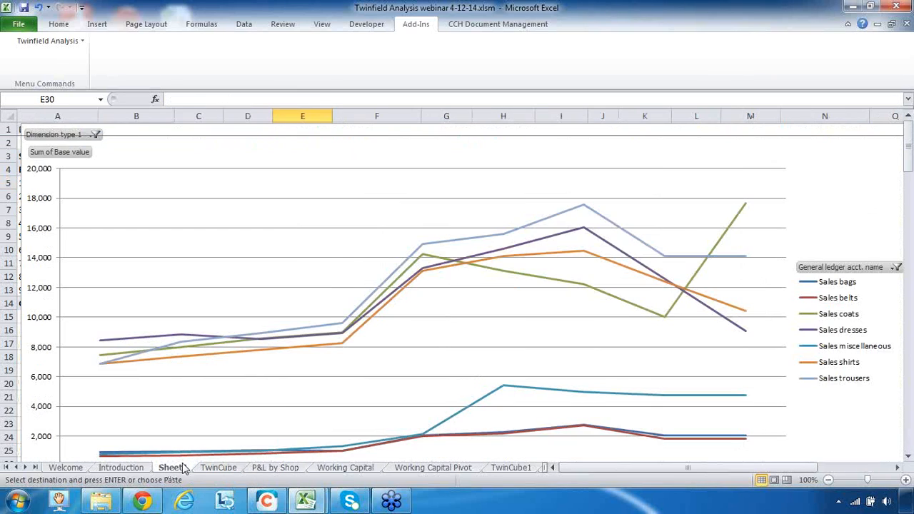
Fill the shop name lookup from D4 across to G4 on the P&L by Shop sheet
left_click(275, 468)
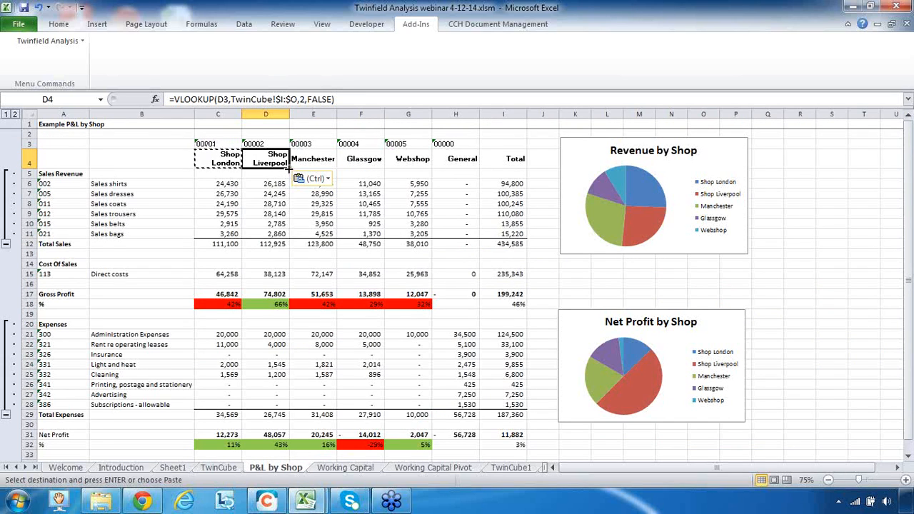
left_click_drag(289, 169, 428, 167)
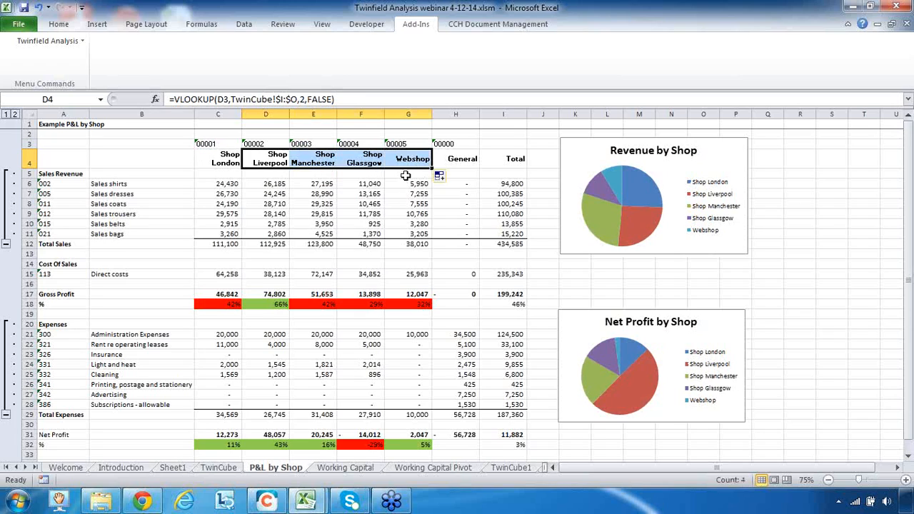
left_click(405, 174)
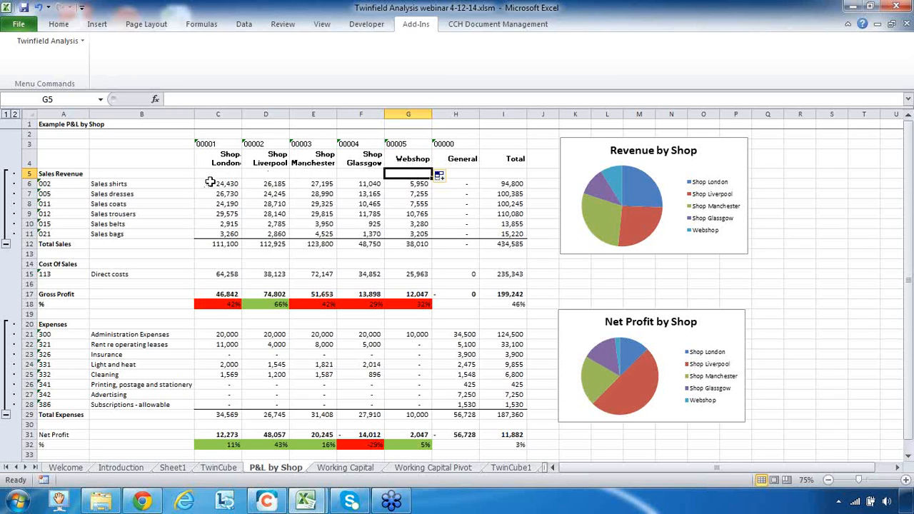
Examine the range, criteria and sum range of the SUMIF formula for total shirt sales in I6
left_click(507, 184)
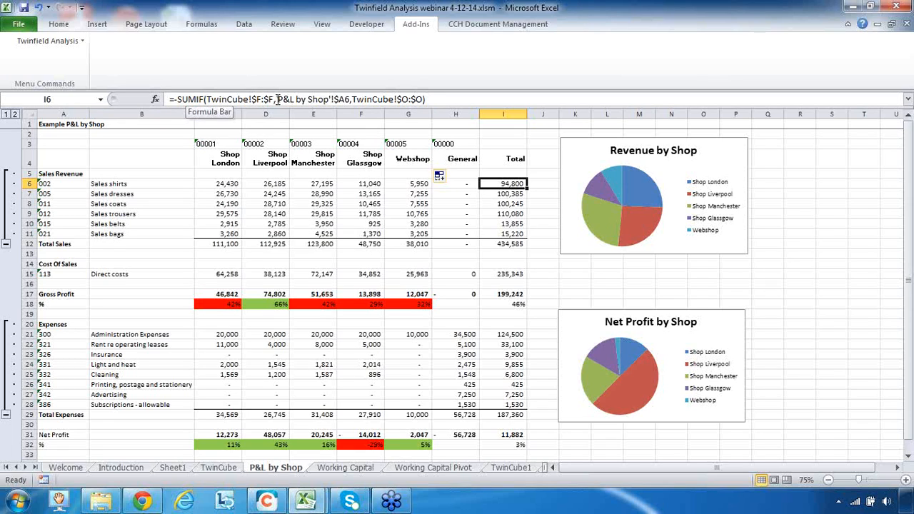
left_click_drag(278, 100, 334, 99)
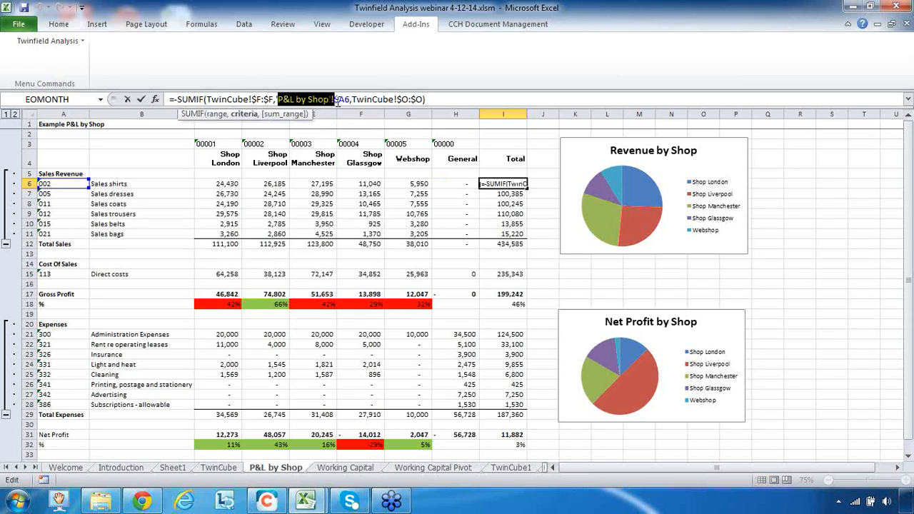
left_click(335, 100)
type("$")
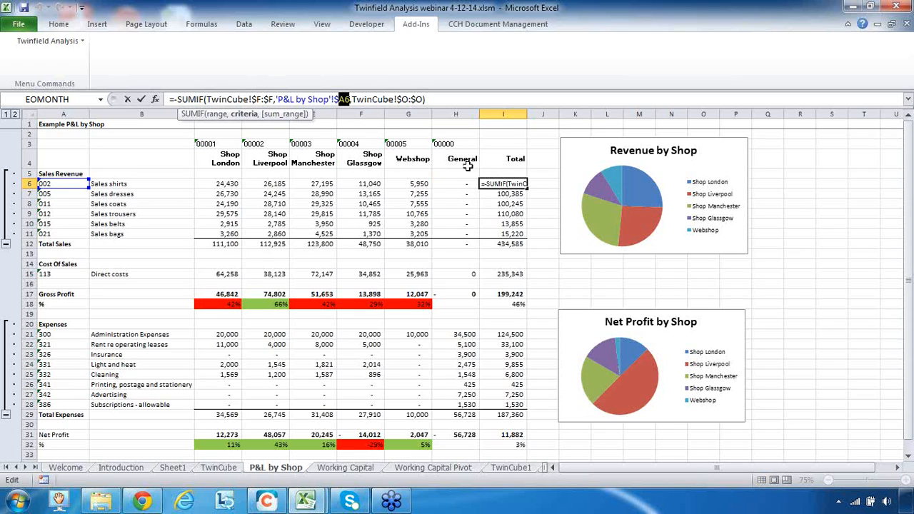
left_click_drag(207, 100, 273, 100)
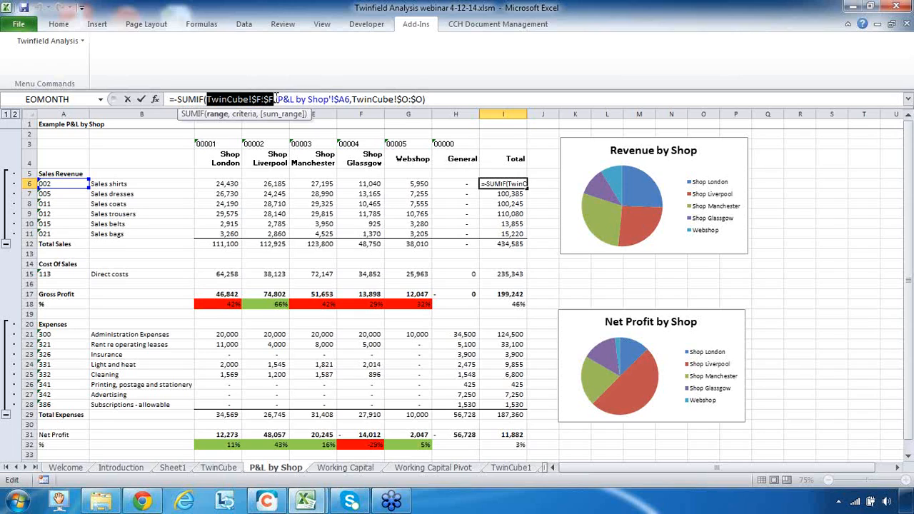
left_click_drag(338, 100, 424, 100)
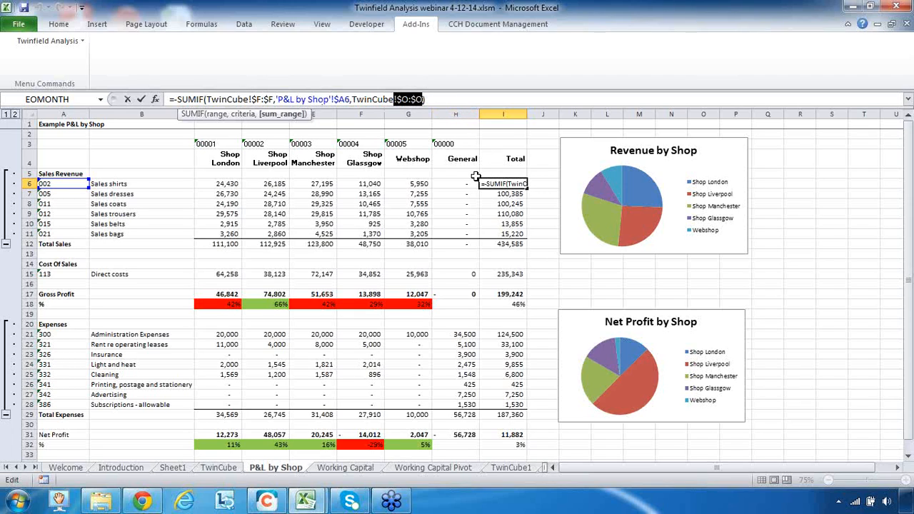
key("ctrl+Return")
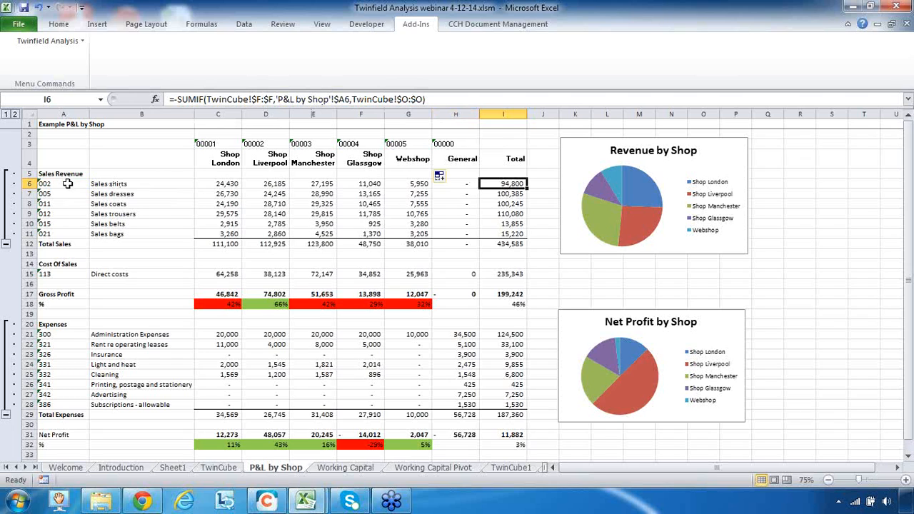
Autofit the width of the general ledger account column F on the TwinCube sheet
left_click(219, 468)
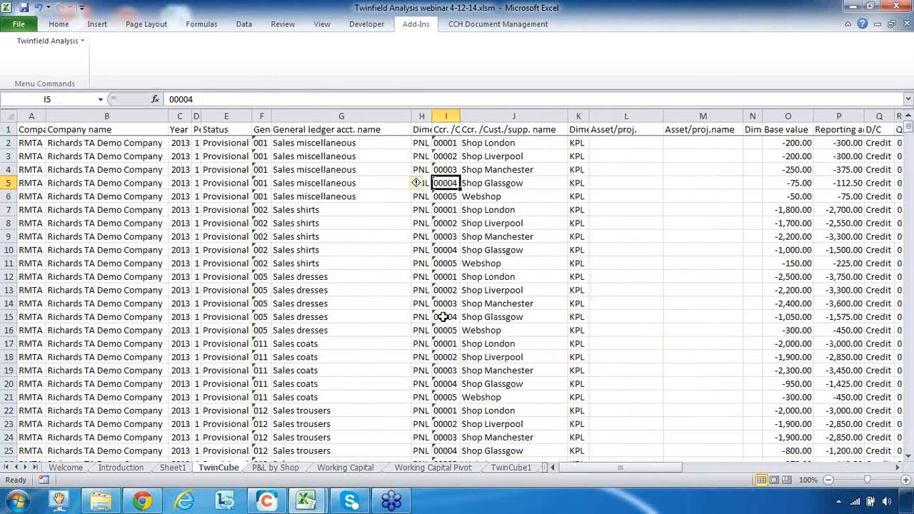
left_click(263, 115)
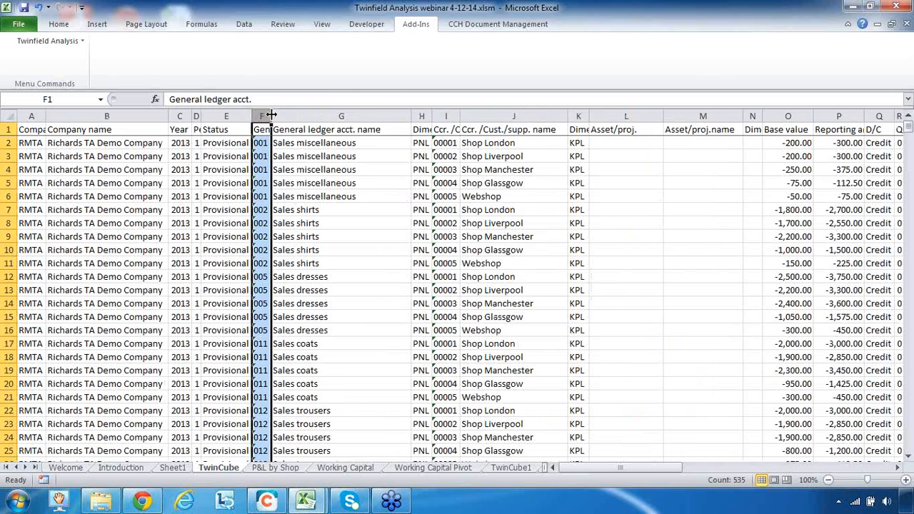
double_click(272, 115)
Review the account 002 rows and their base values across periods on the TwinCube sheet
left_click_drag(275, 211, 275, 263)
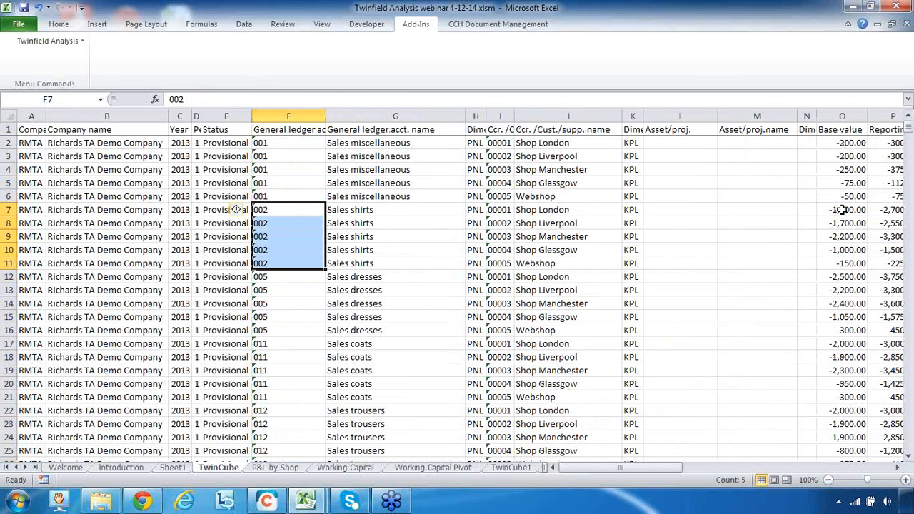
left_click_drag(837, 210, 836, 252)
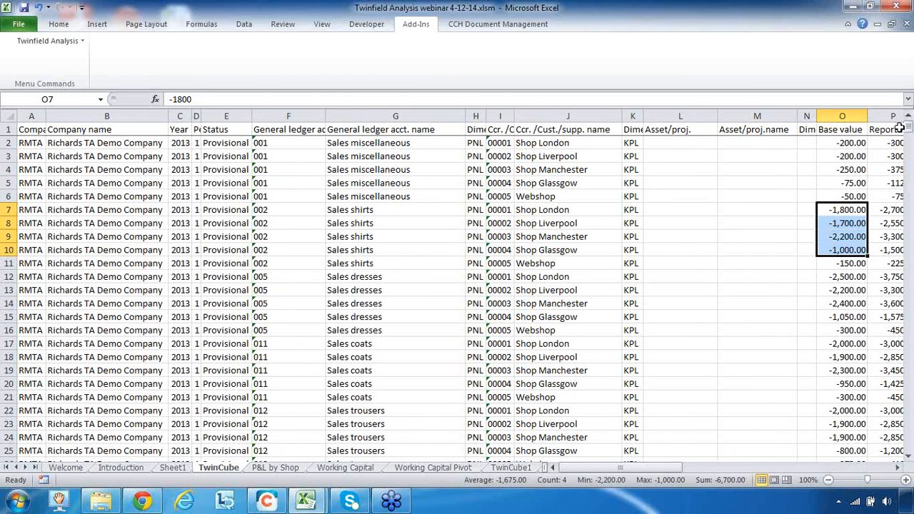
left_click_drag(908, 124, 909, 162)
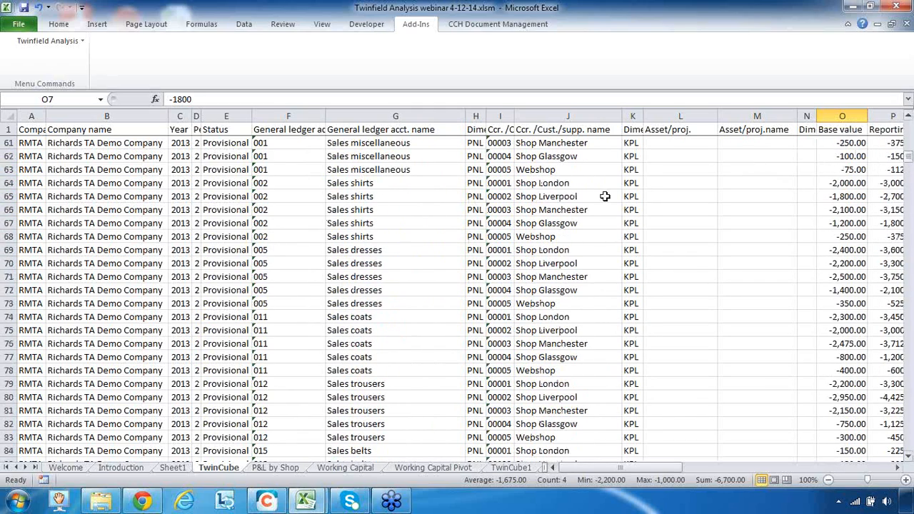
left_click(297, 211)
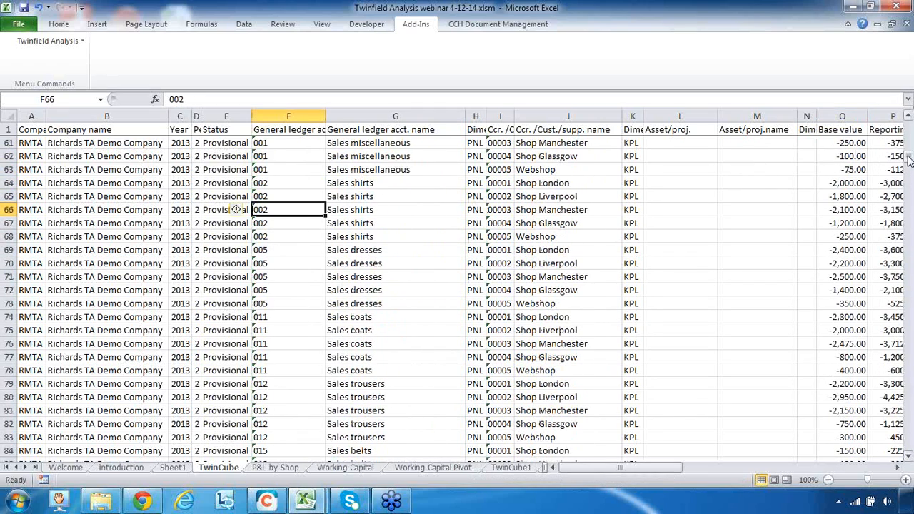
Examine the SUMIF formula for total dress sales in I7 on P&L by Shop, including its account code criterion and sum range
left_click(283, 469)
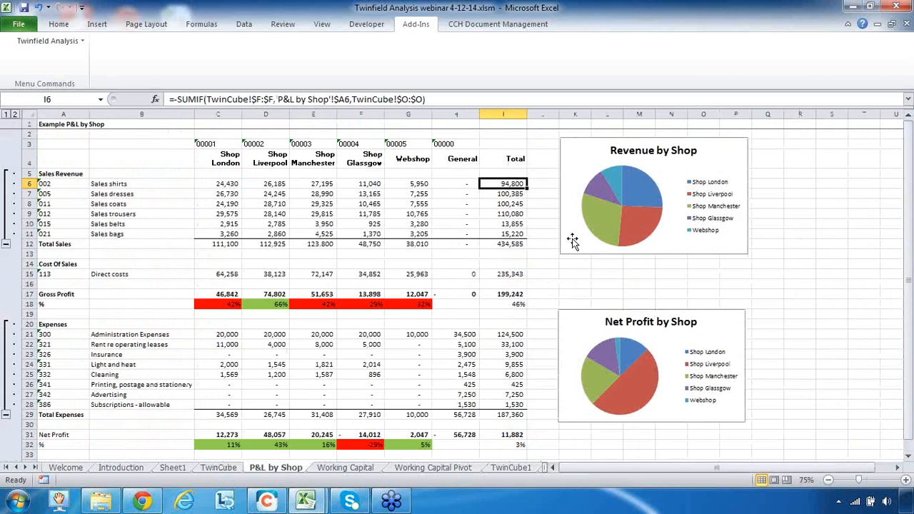
left_click(492, 195)
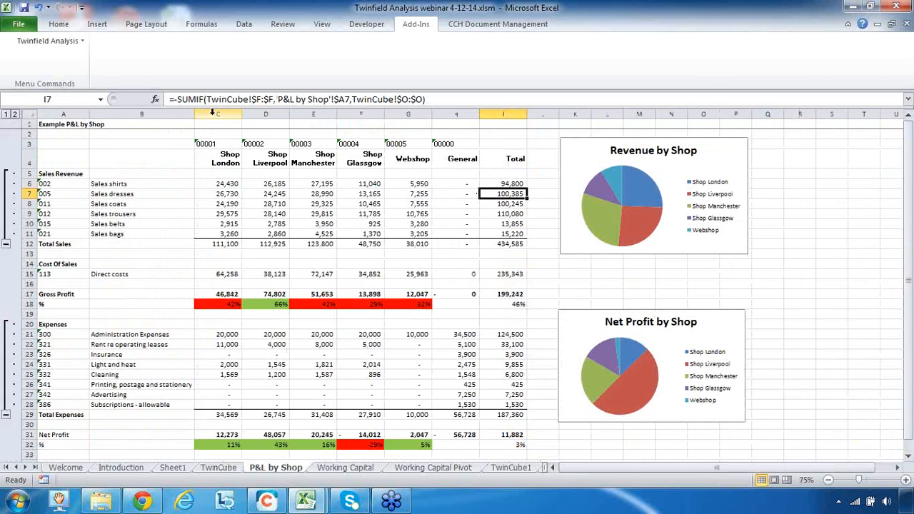
left_click(66, 194)
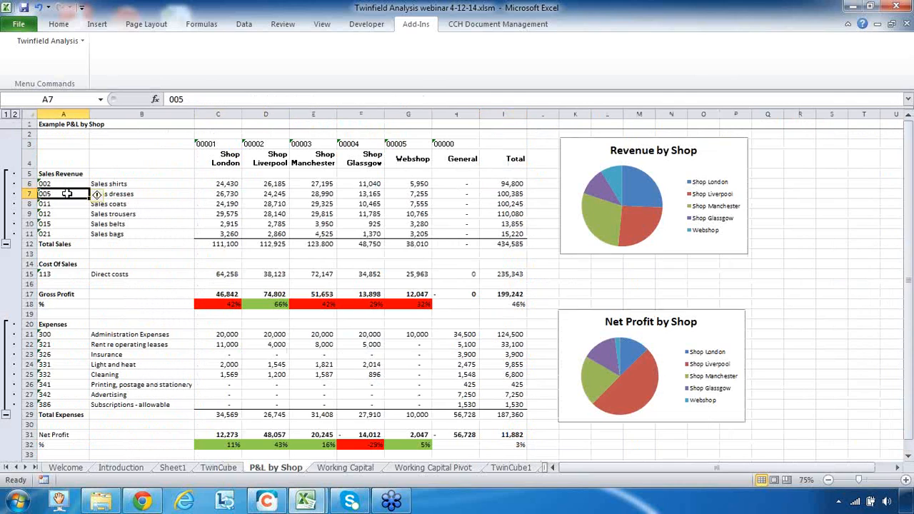
left_click(511, 193)
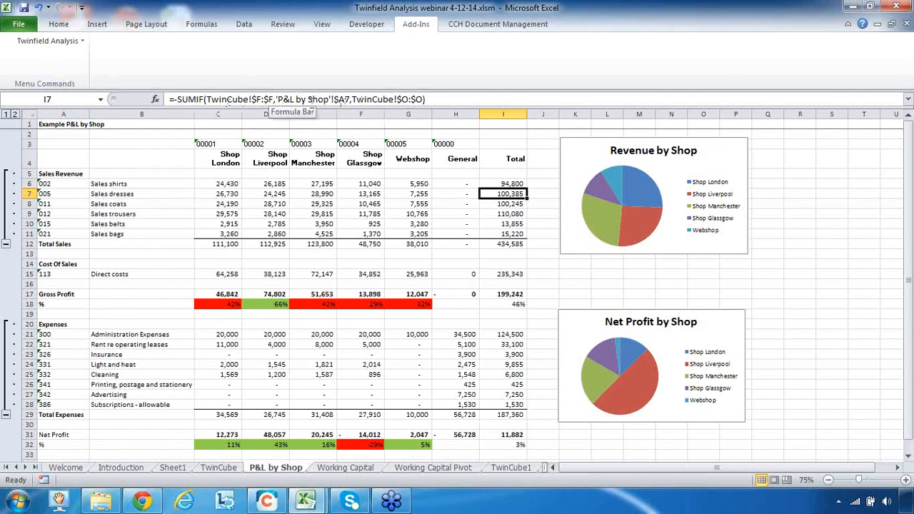
left_click(395, 100)
left_click_drag(396, 100, 431, 101)
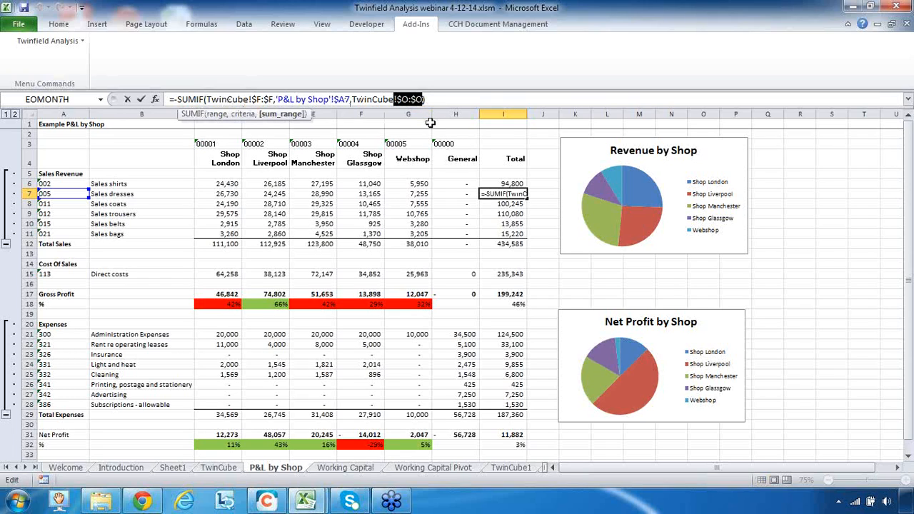
key("Return")
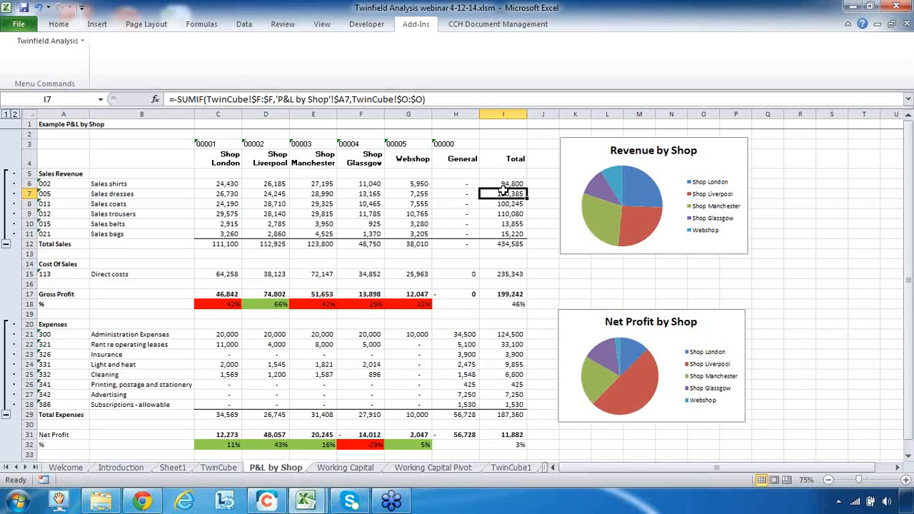
Examine the SUMIFS formula for London shirt sales in C6, including its sum range and its account code and shop code criteria
left_click(218, 184)
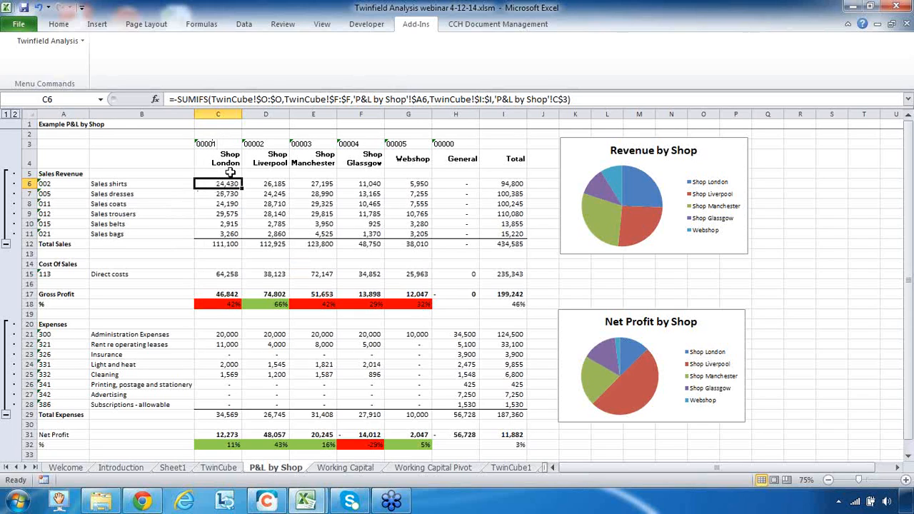
left_click(47, 185)
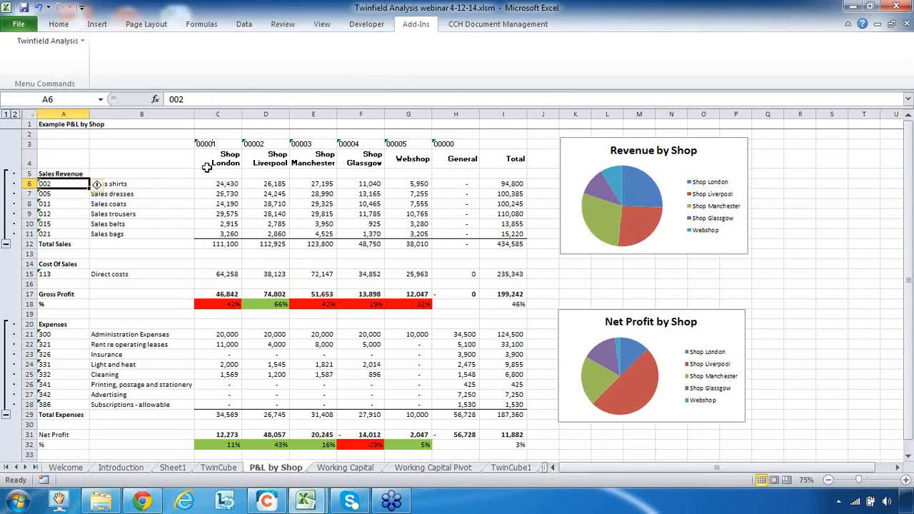
left_click(219, 145)
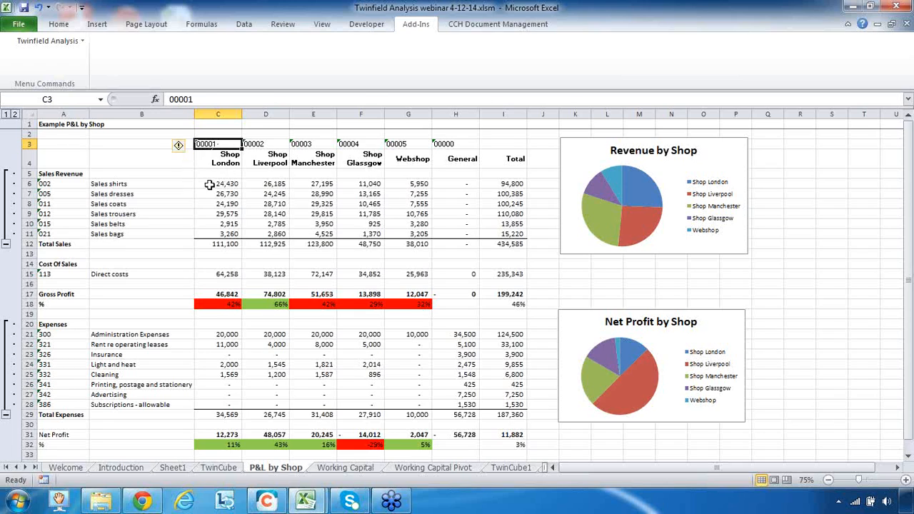
left_click(209, 185)
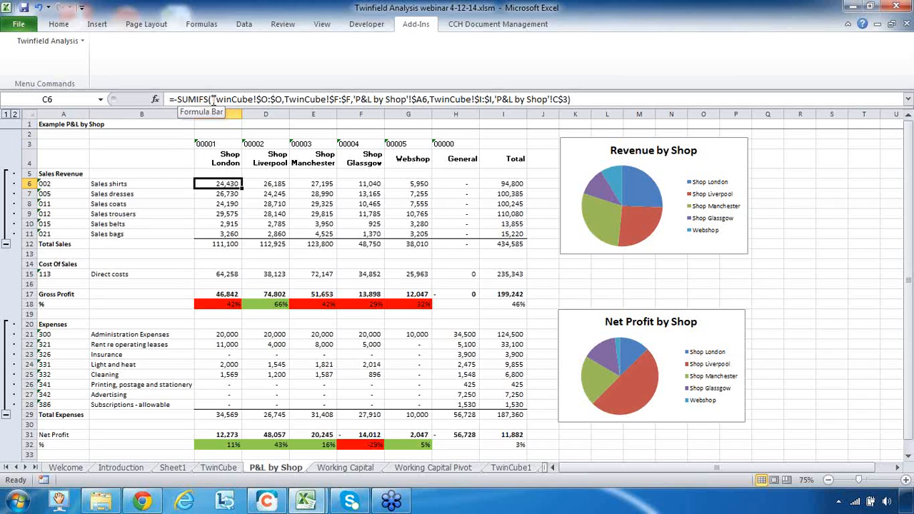
left_click_drag(211, 99, 279, 99)
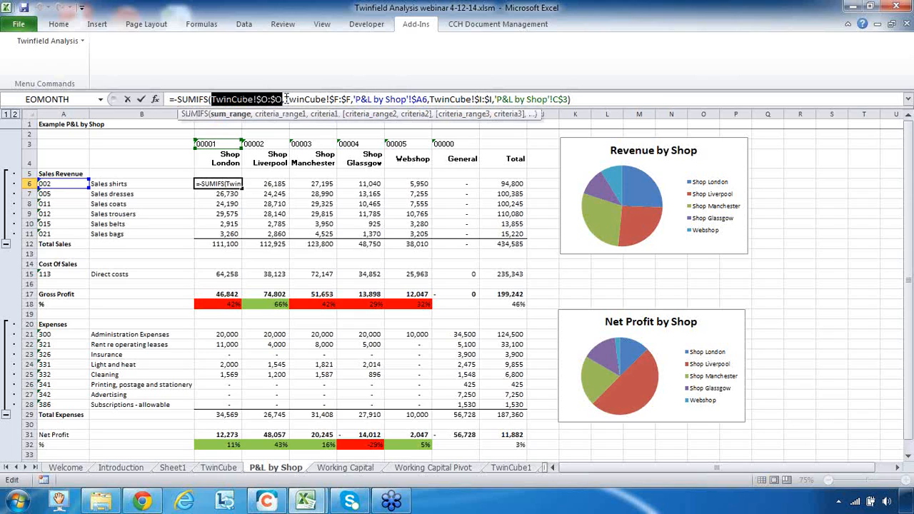
left_click_drag(285, 99, 351, 100)
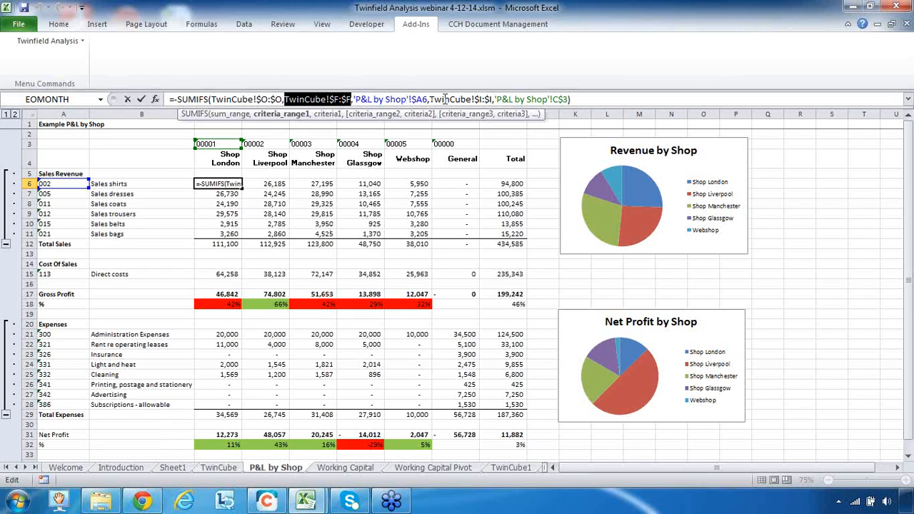
left_click_drag(430, 100, 564, 100)
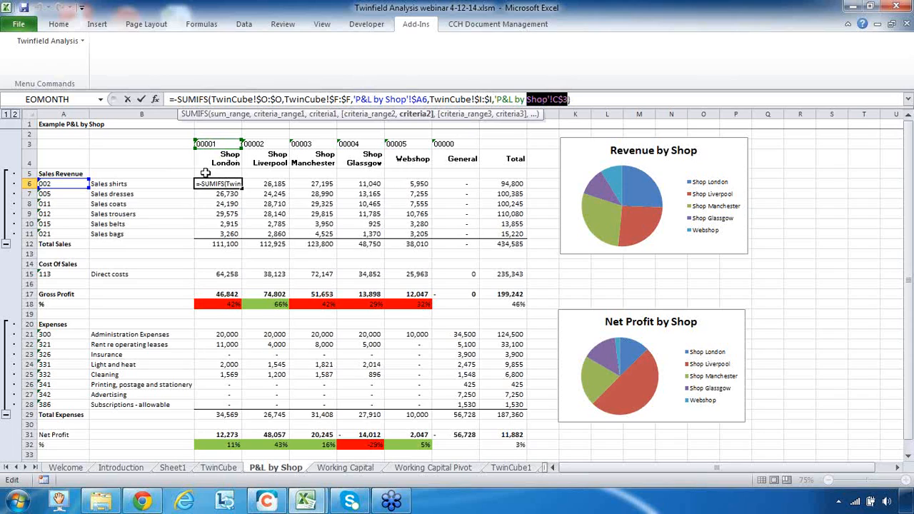
key("Escape")
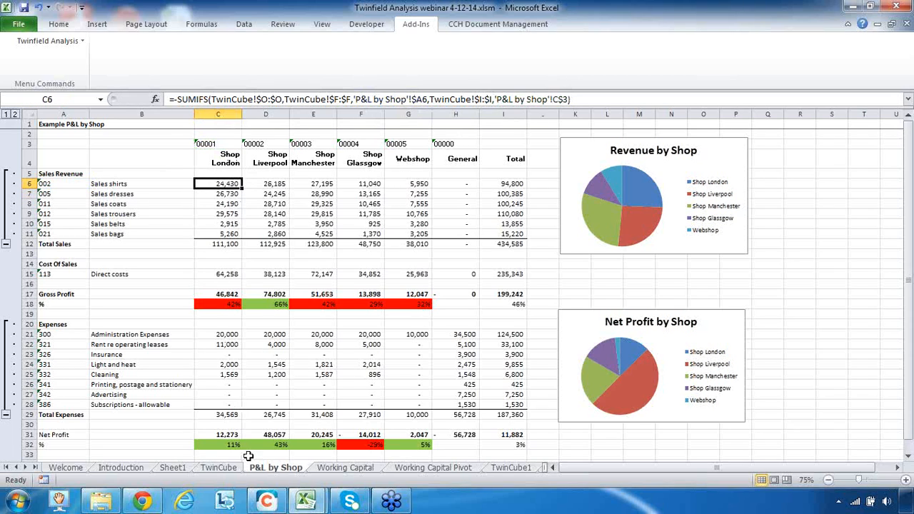
Review the account 002 rows, the shop code 00001 entry and its base value on the TwinCube sheet
left_click(218, 468)
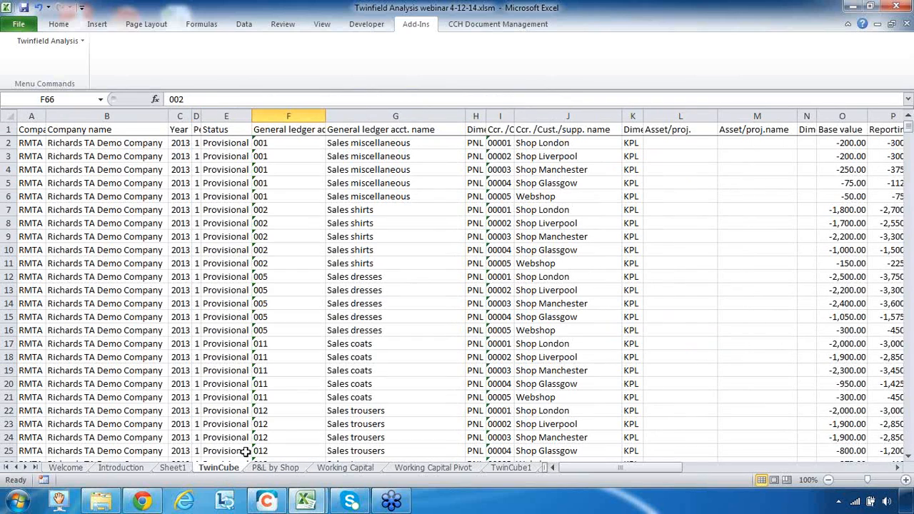
left_click_drag(283, 127, 280, 266)
left_click_drag(262, 209, 267, 265)
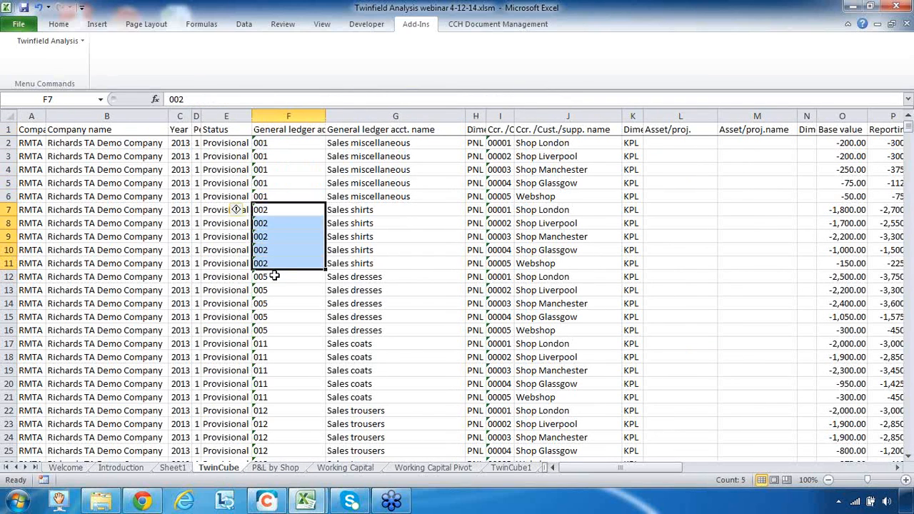
left_click(503, 210)
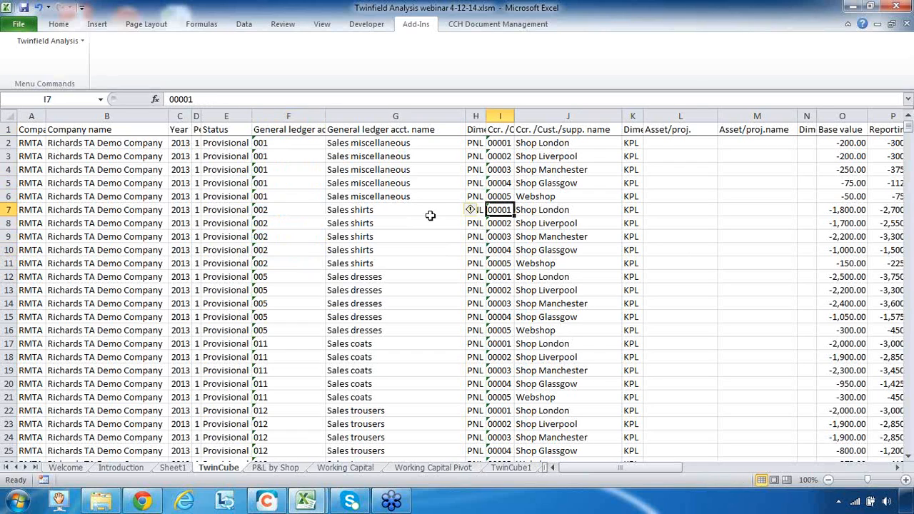
left_click(294, 208)
left_click(493, 209)
left_click(833, 210)
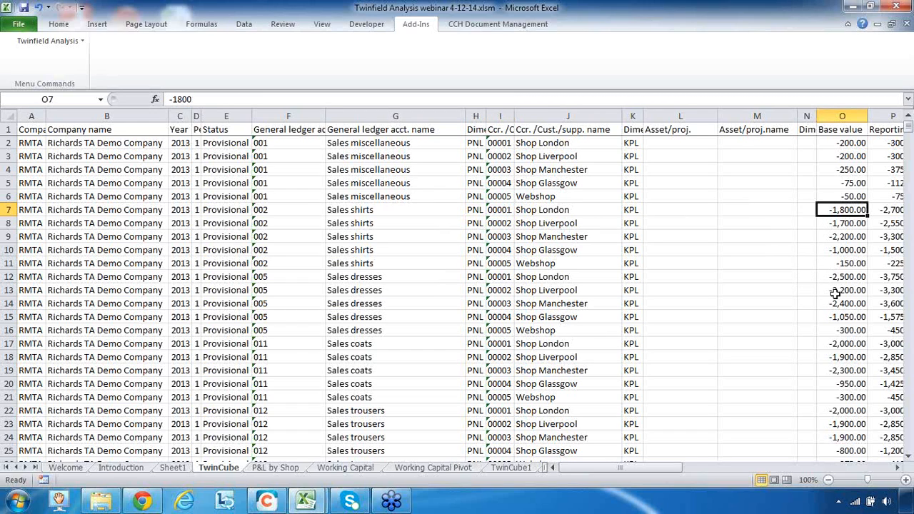
Compare the shirt sales SUMIFS formulas in D6, E6 and F6 on P&L by Shop, examining the row-locked shop code reference
left_click(275, 468)
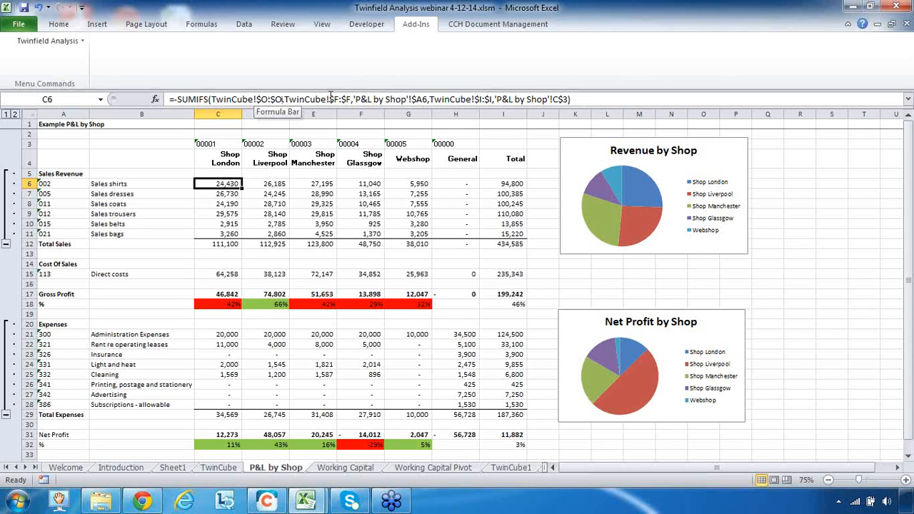
left_click(265, 183)
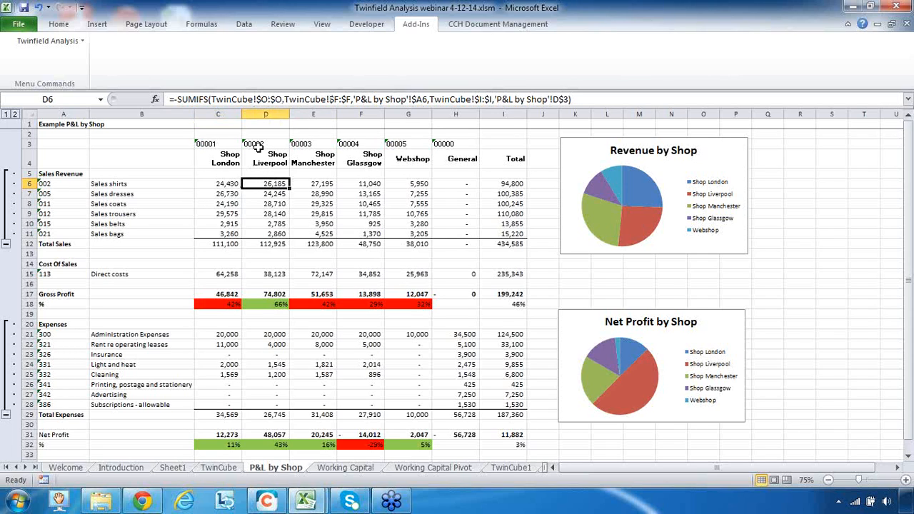
left_click(325, 183)
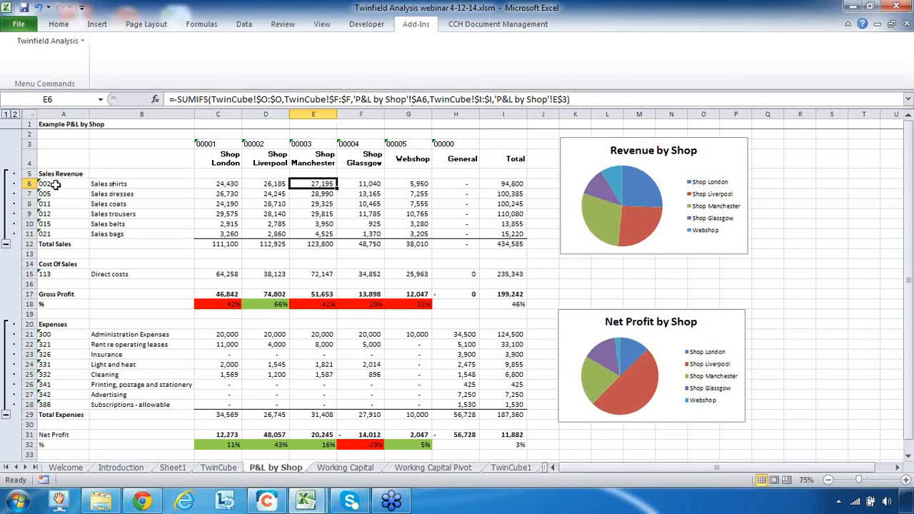
left_click(357, 183)
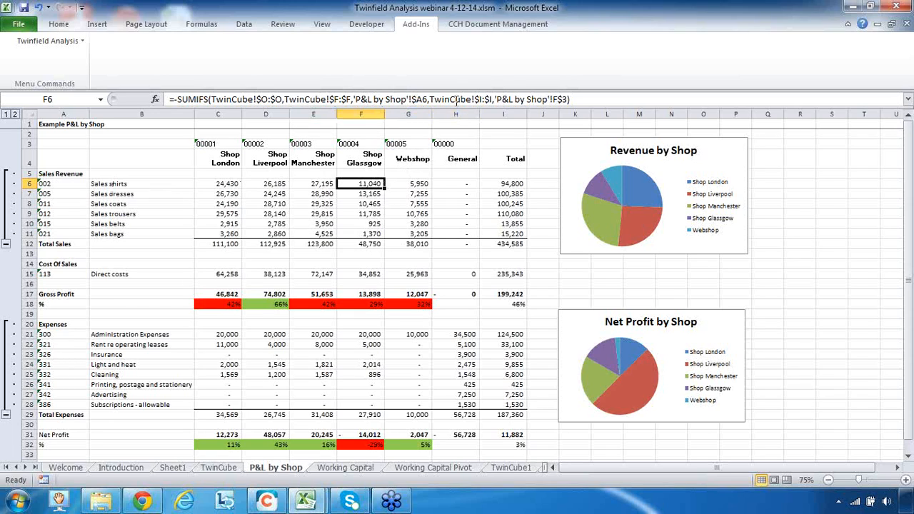
left_click(558, 99)
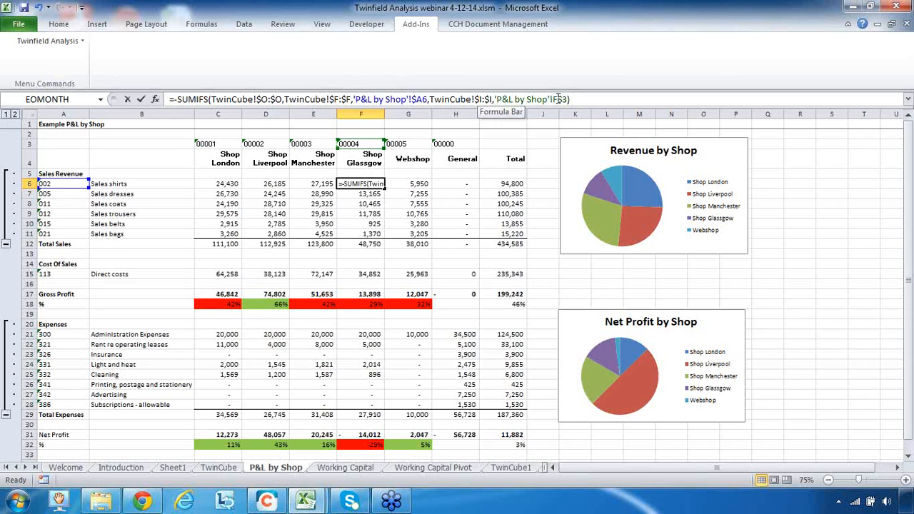
left_click(564, 100)
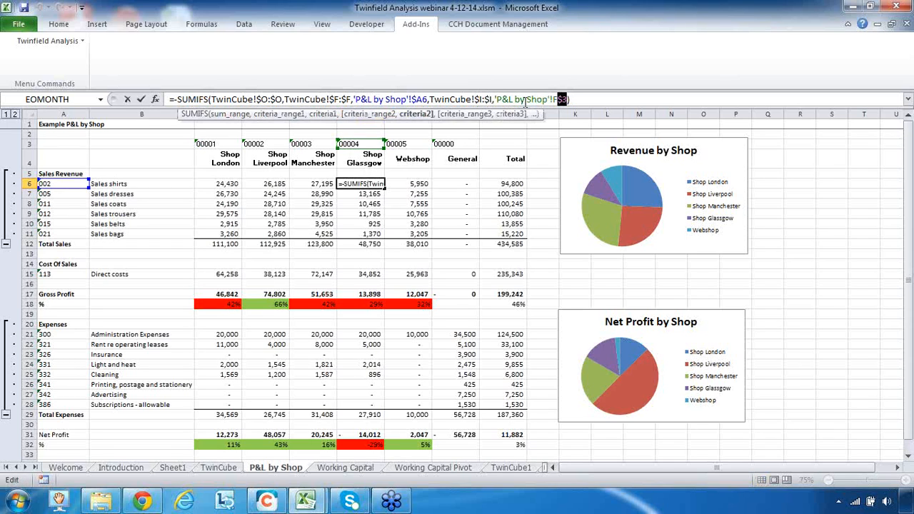
key("Return")
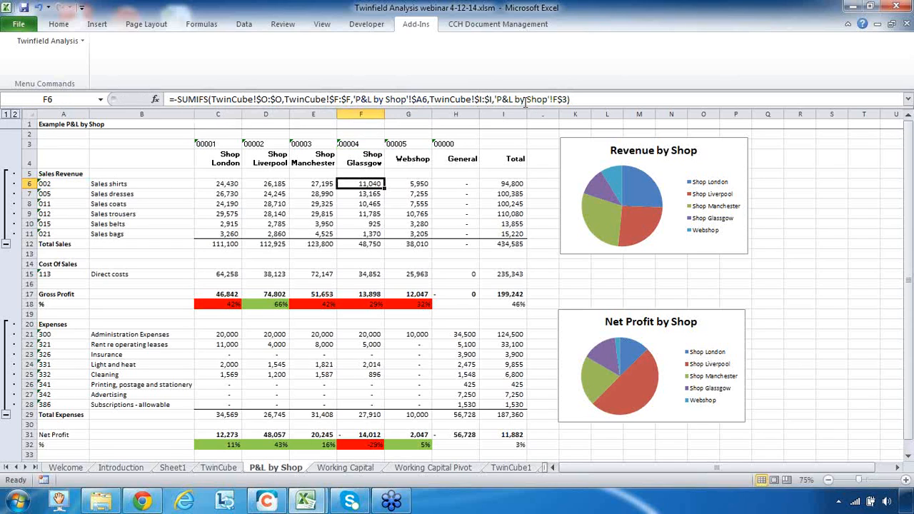
Compare the SUMIFS formulas down the Shop Glasgow column from F7 to F10, checking the account code reference in each
left_click(364, 194)
left_click(366, 223)
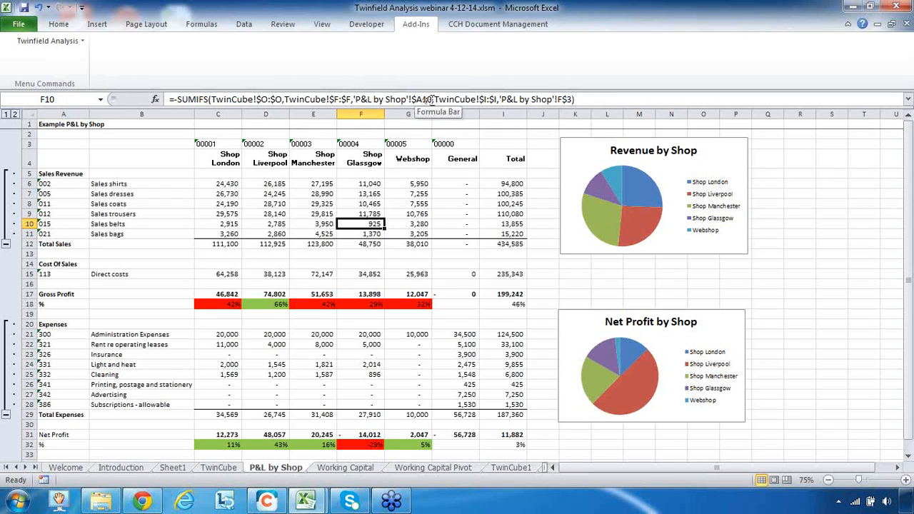
left_click(370, 213)
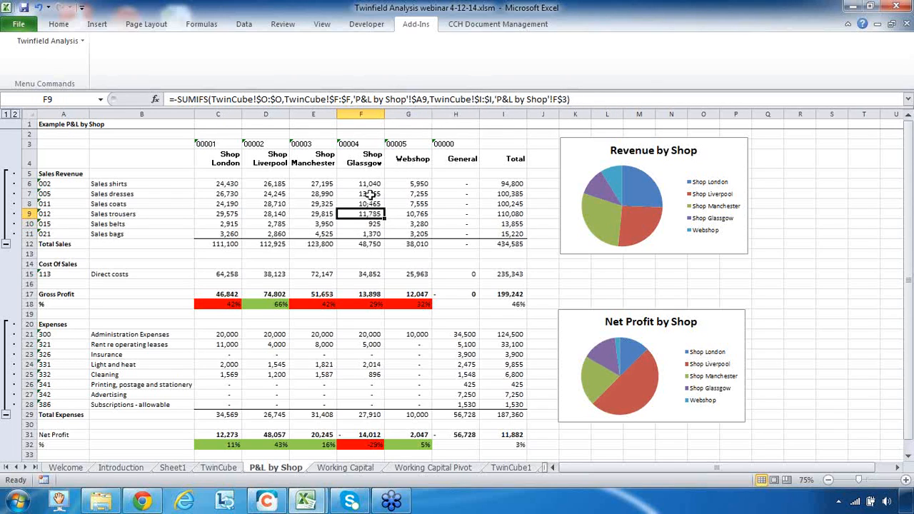
left_click(368, 203)
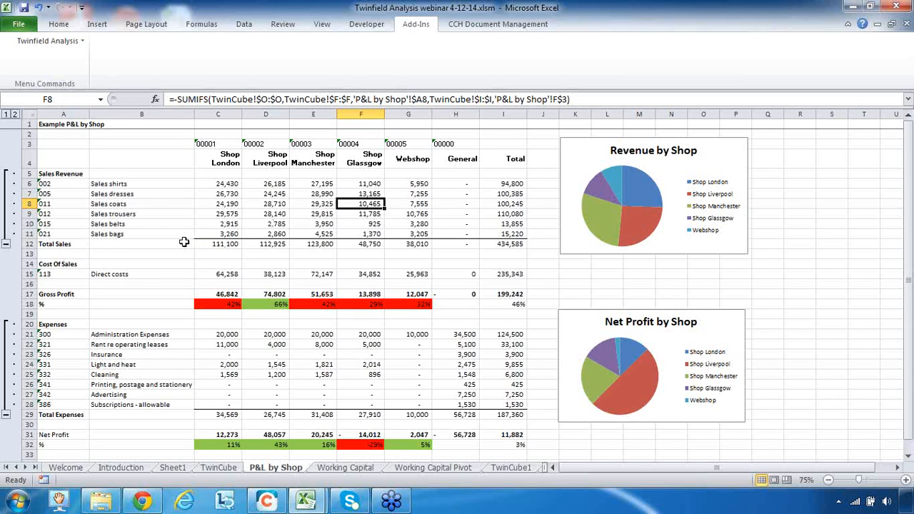
Collapse the Sales Revenue and Expenses row groups and review the summary lines from Total Sales to Net Profit
left_click(6, 246)
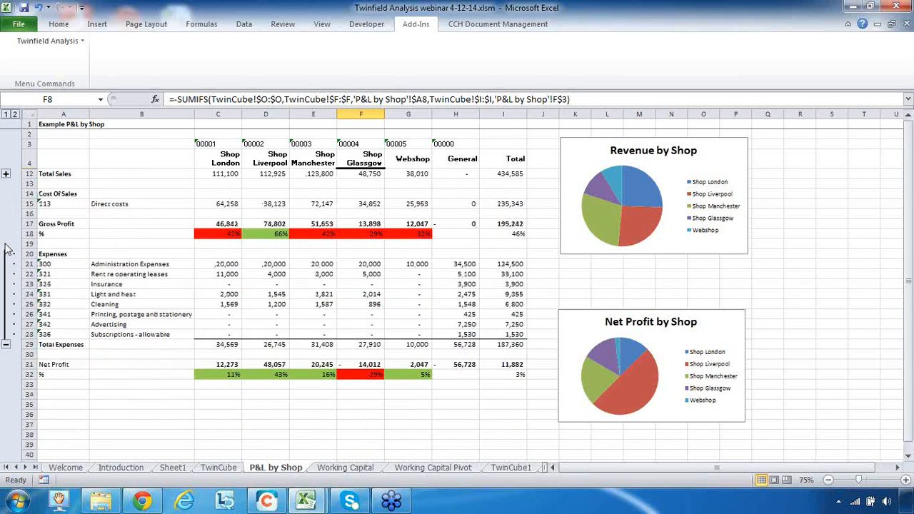
left_click(6, 345)
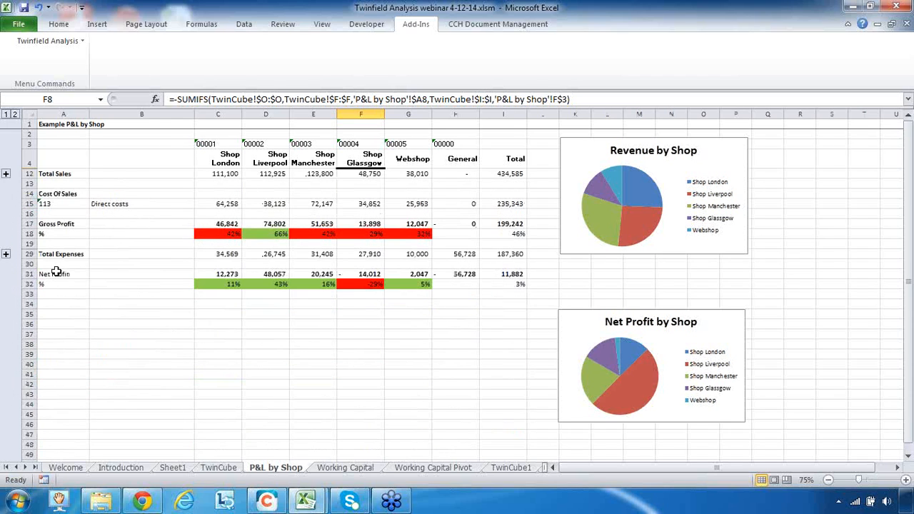
left_click(81, 173)
left_click(79, 194)
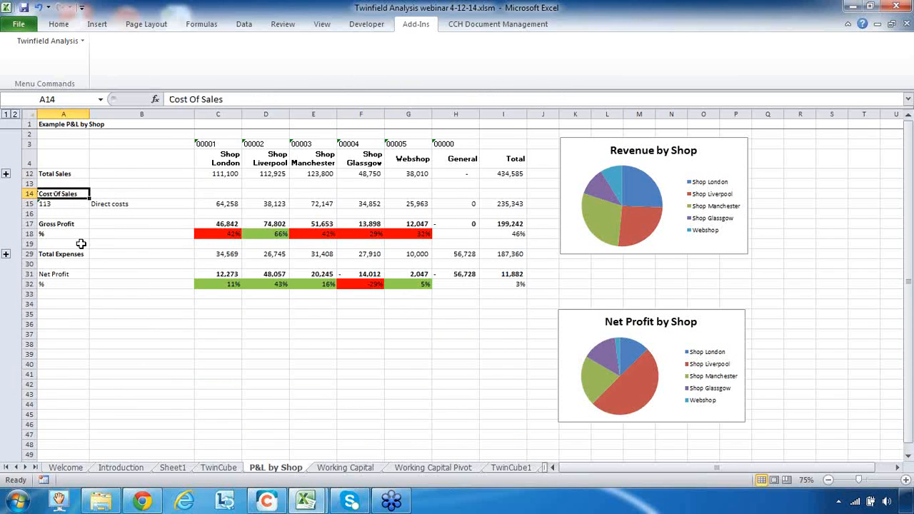
left_click(77, 226)
left_click(77, 256)
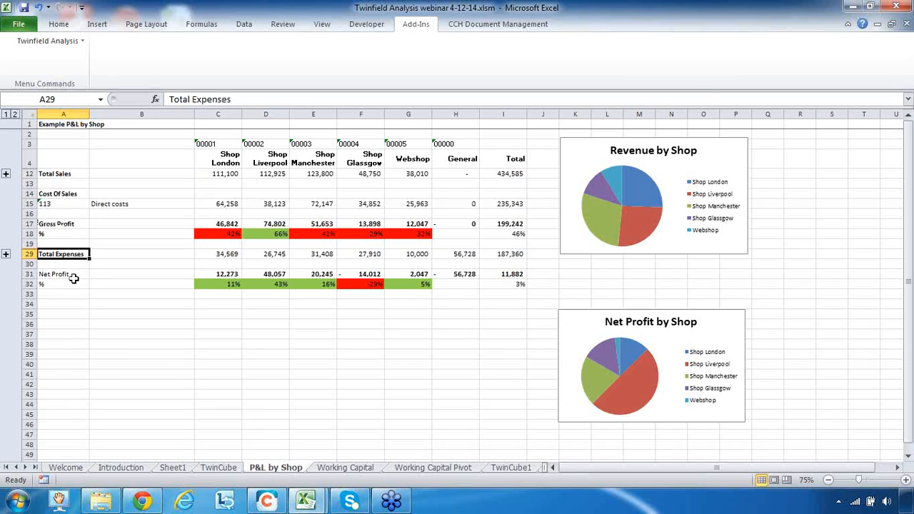
left_click(73, 277)
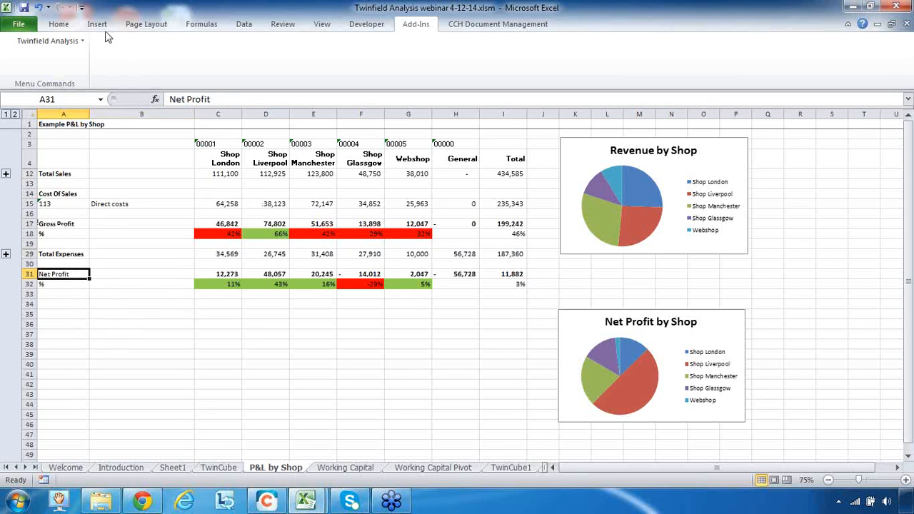
Expand all grouped rows to the second outline level
left_click(59, 27)
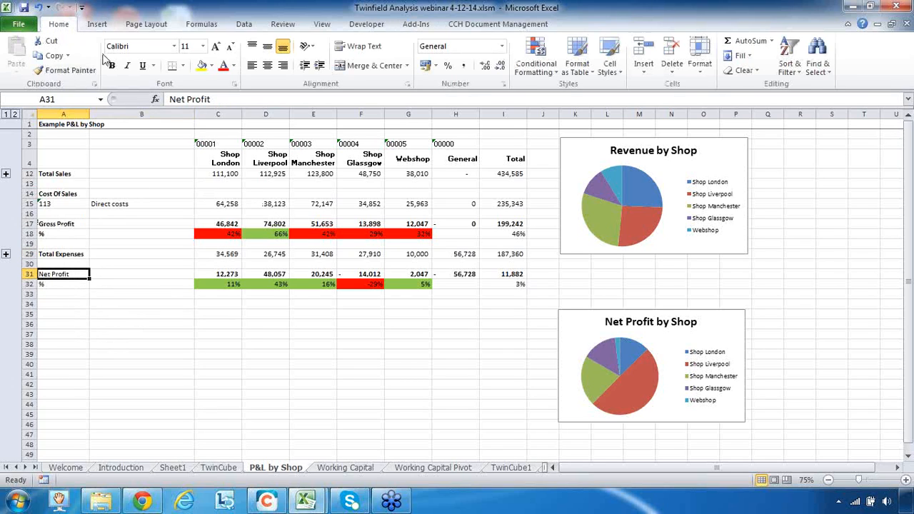
left_click(118, 314)
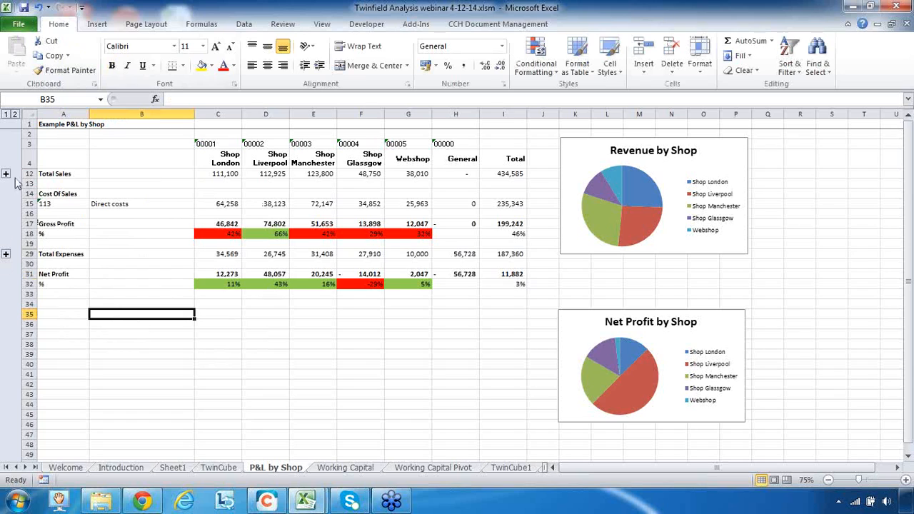
left_click(15, 114)
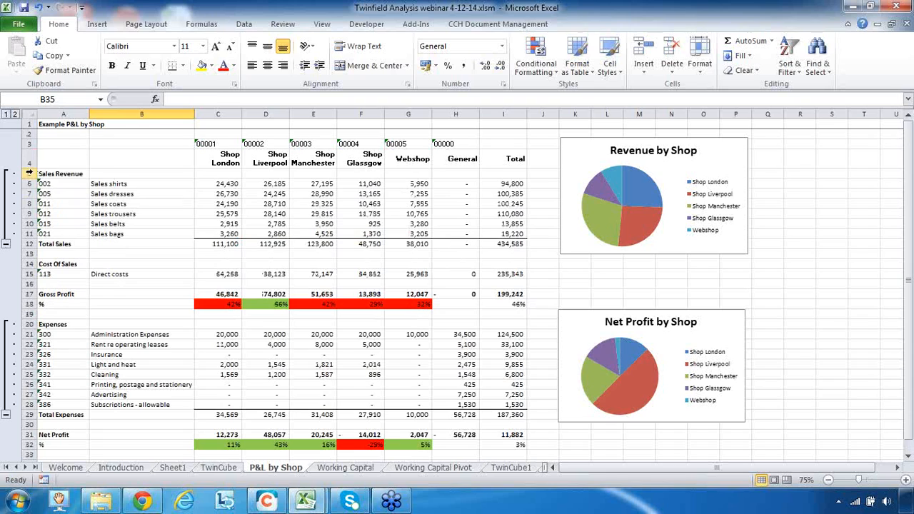
Ungroup the Sales Revenue rows 5 to 11
left_click_drag(30, 173, 31, 236)
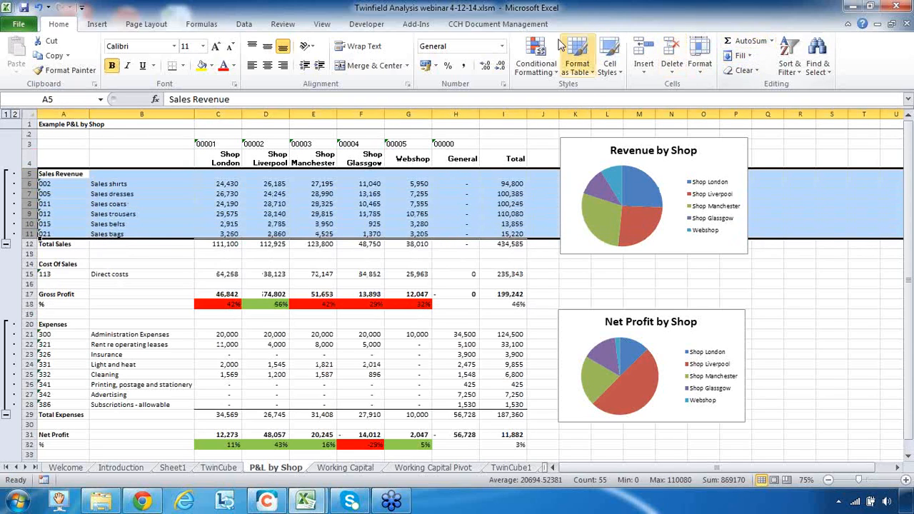
left_click(243, 25)
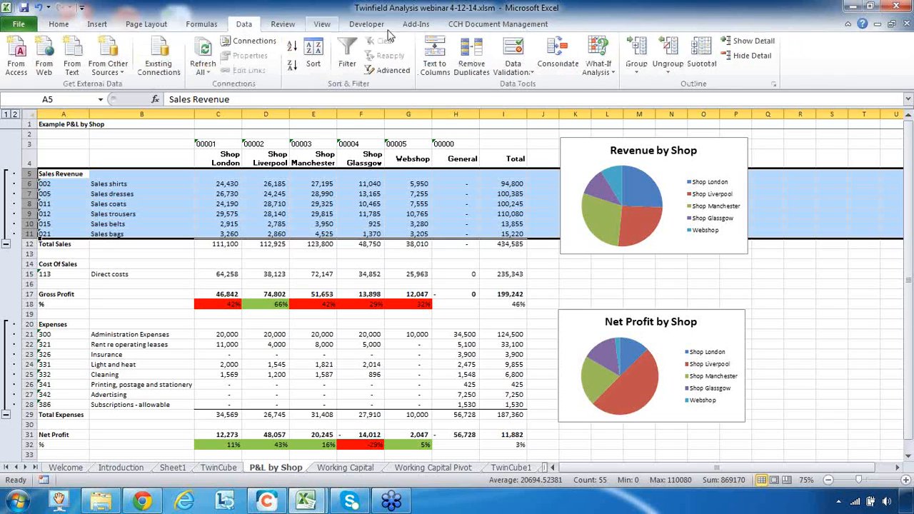
left_click(665, 70)
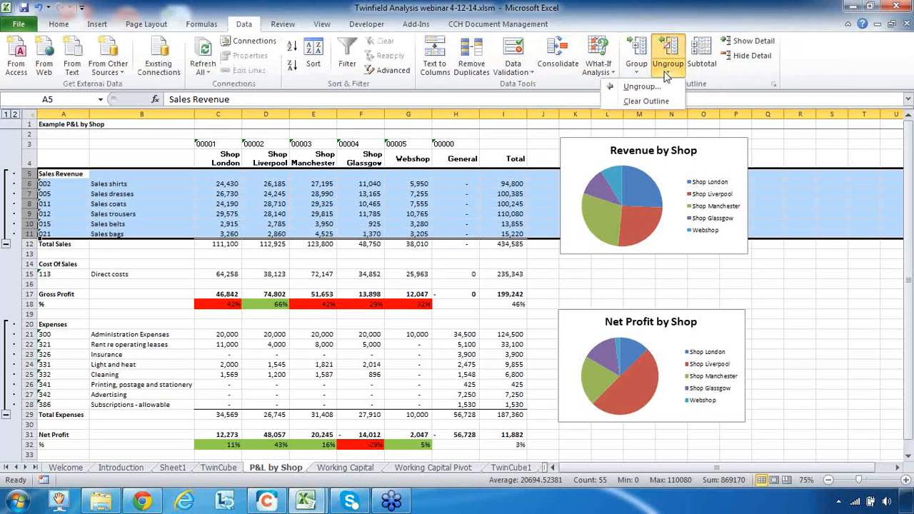
left_click(645, 87)
left_click(130, 274)
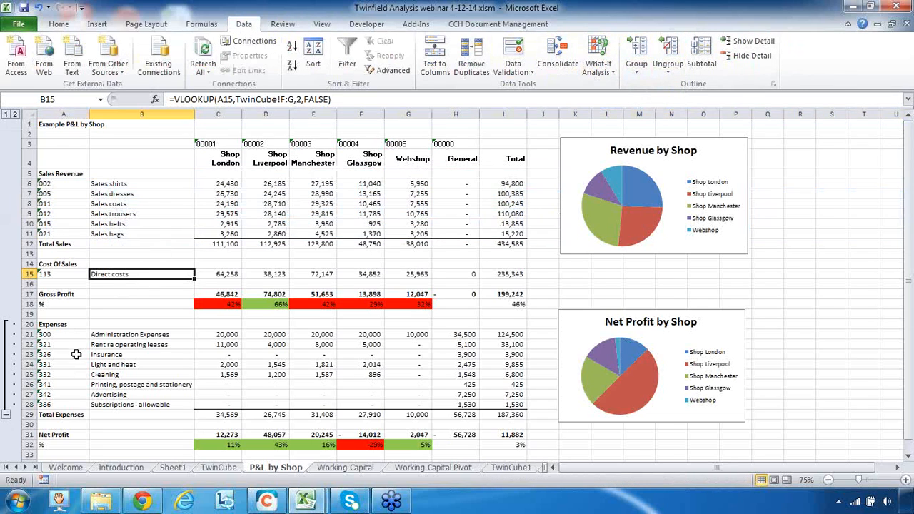
Group the Sales Revenue rows 5 to 11, and test the group by collapsing and expanding it
left_click(29, 173)
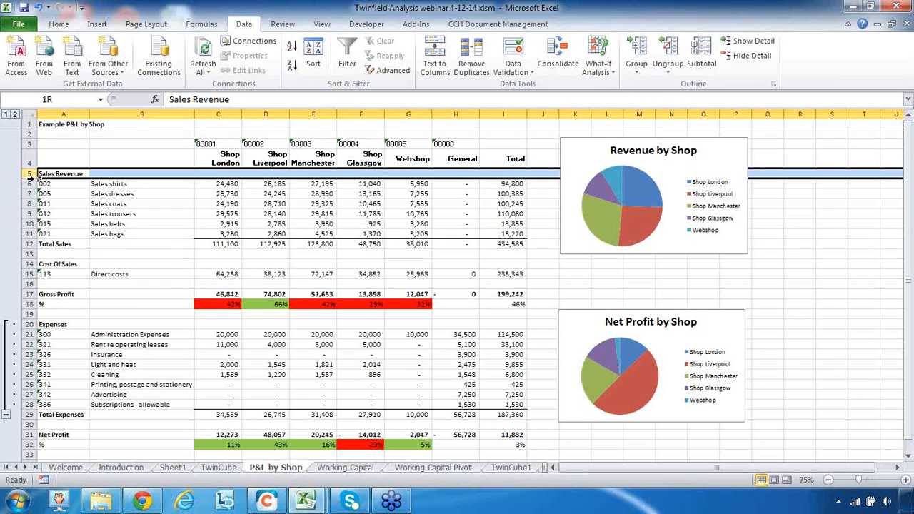
left_click_drag(31, 177, 31, 235)
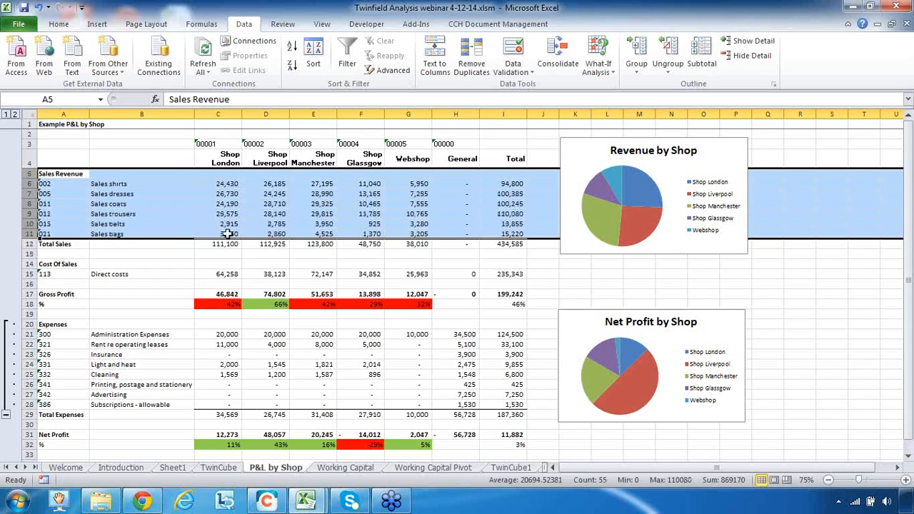
left_click(637, 60)
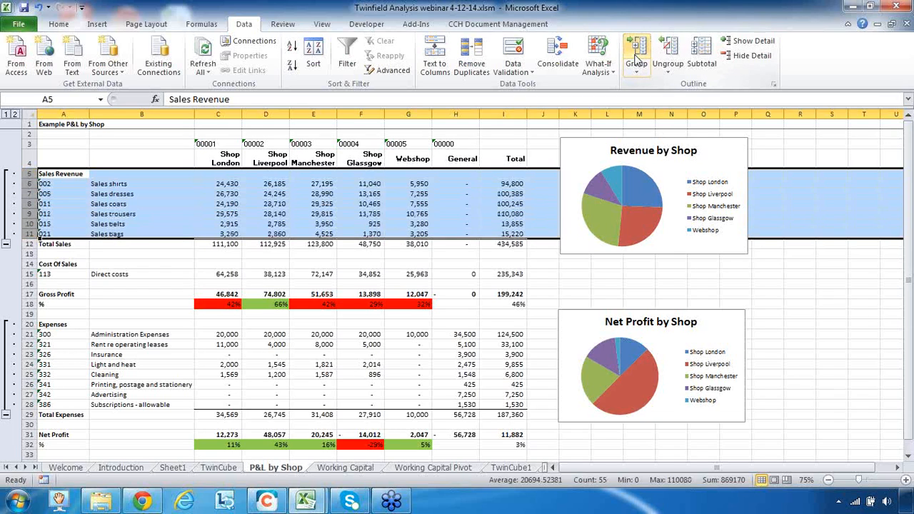
left_click(7, 245)
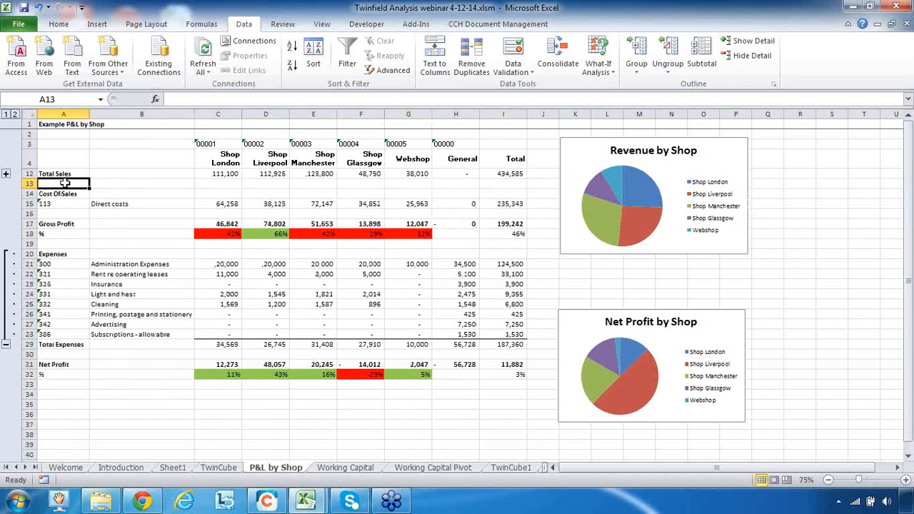
left_click(5, 173)
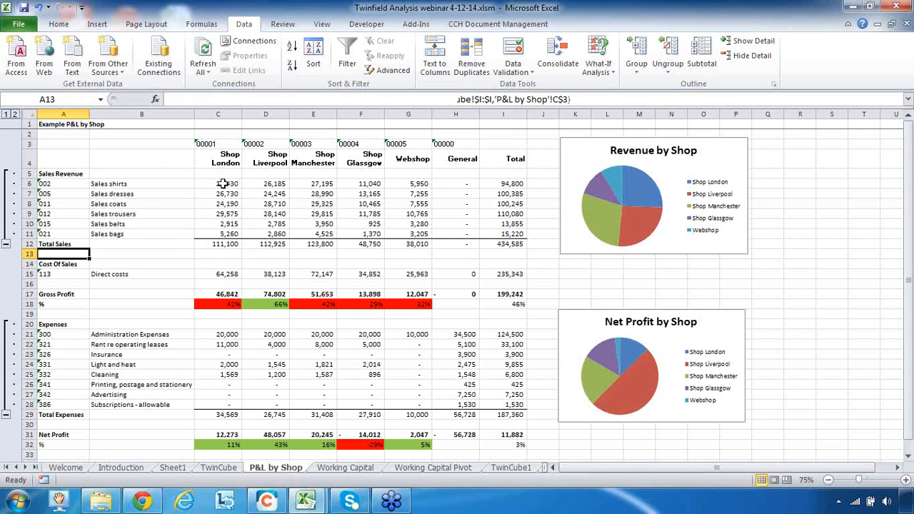
Review the Shop London formulas for the sales lines, Total Sales, Direct costs, Gross Profit and gross profit percentage
left_click_drag(220, 183, 228, 224)
left_click(227, 244)
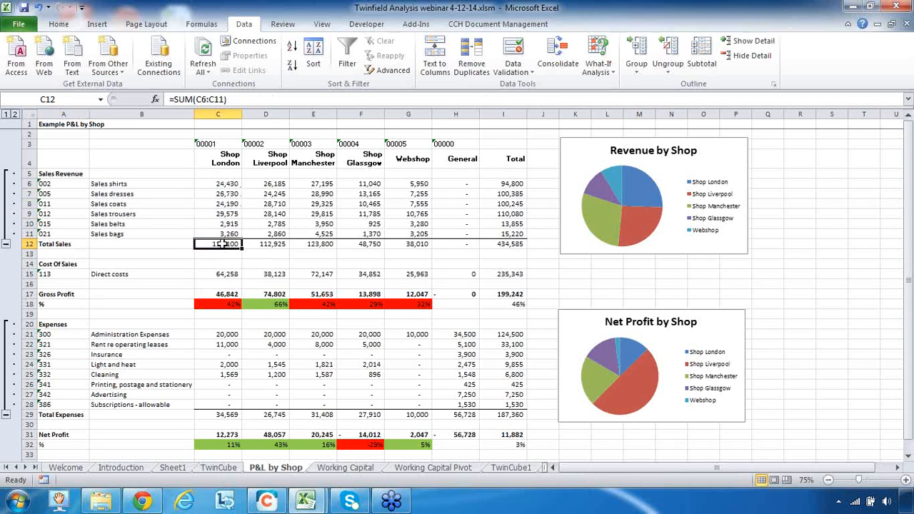
left_click(230, 274)
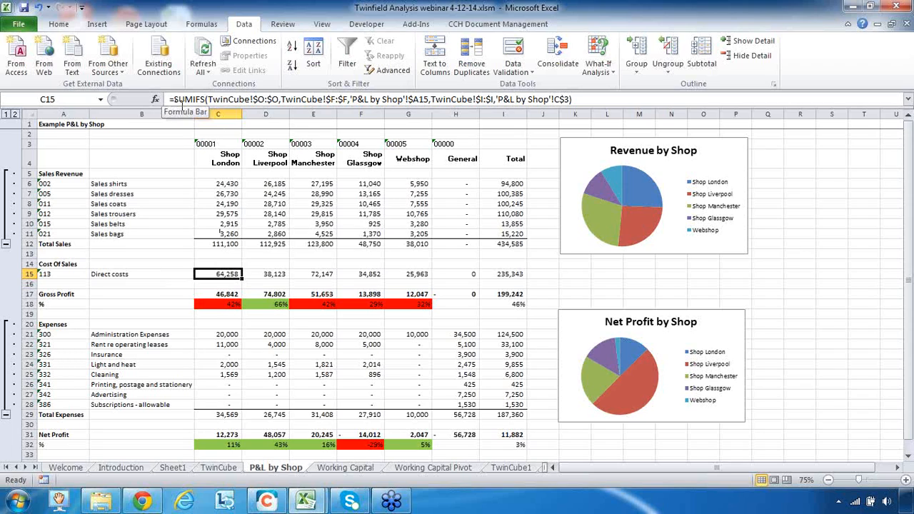
left_click(220, 294)
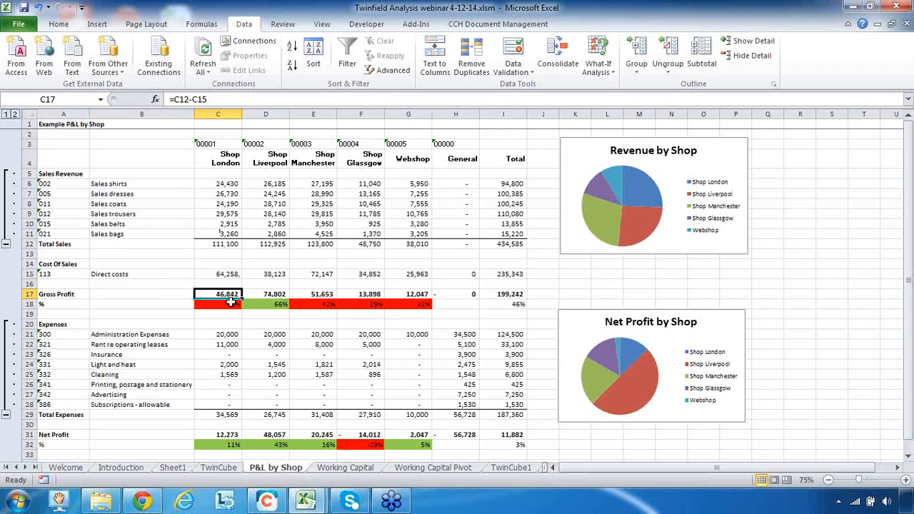
left_click(218, 305)
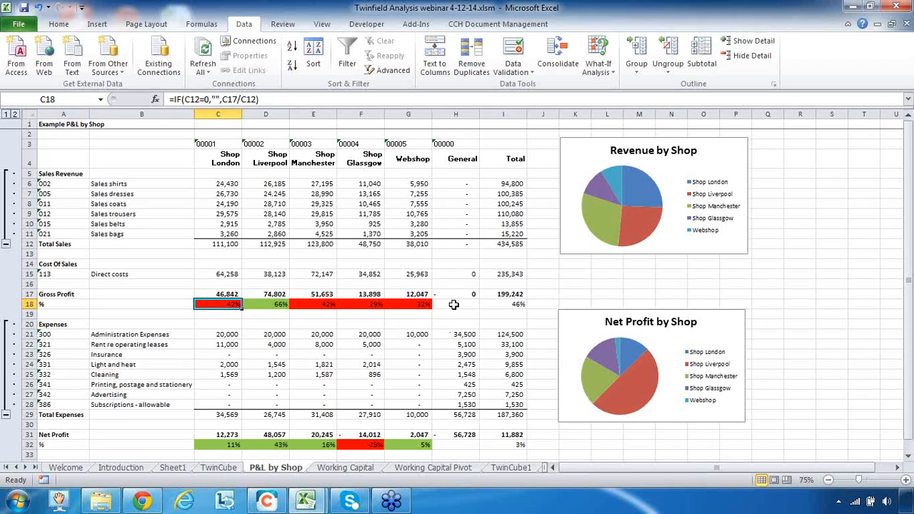
Examine the IF formula for the gross profit percentage in H18 and G18, along with General's Gross Profit and Total Sales formulas
left_click(453, 304)
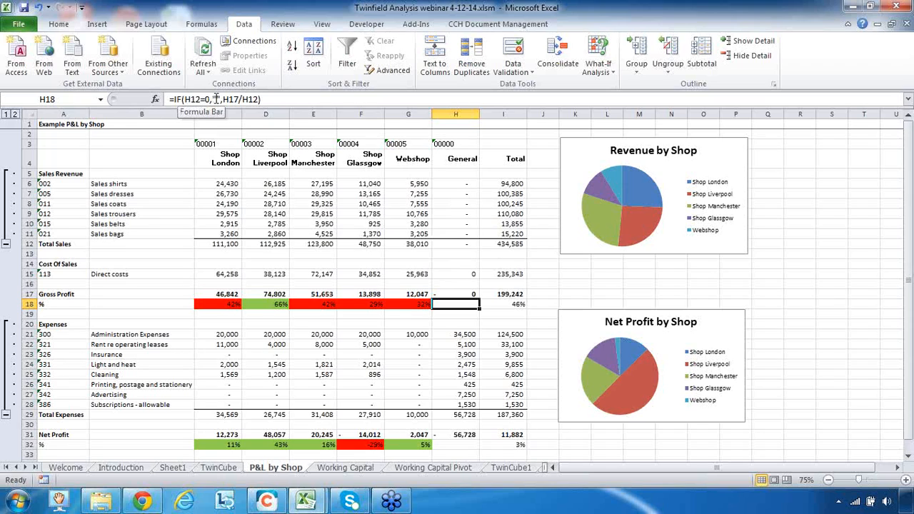
left_click(468, 326)
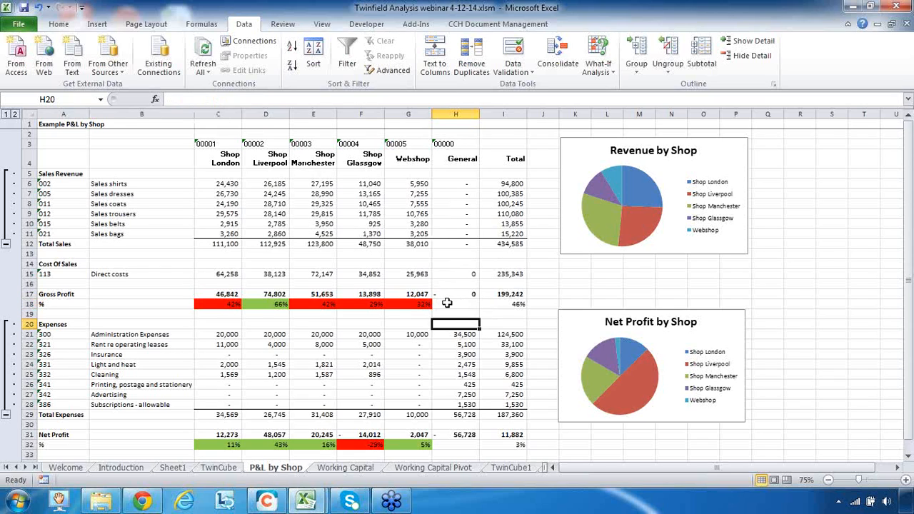
left_click(451, 304)
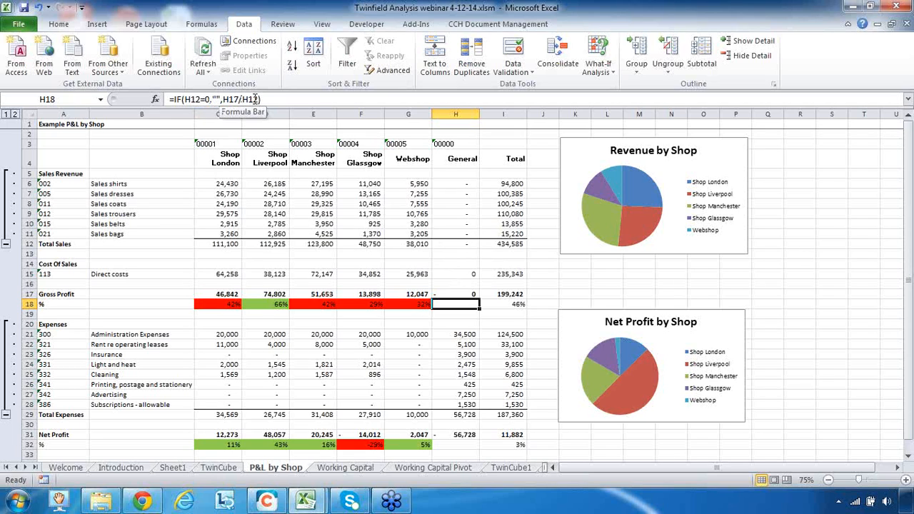
left_click(453, 294)
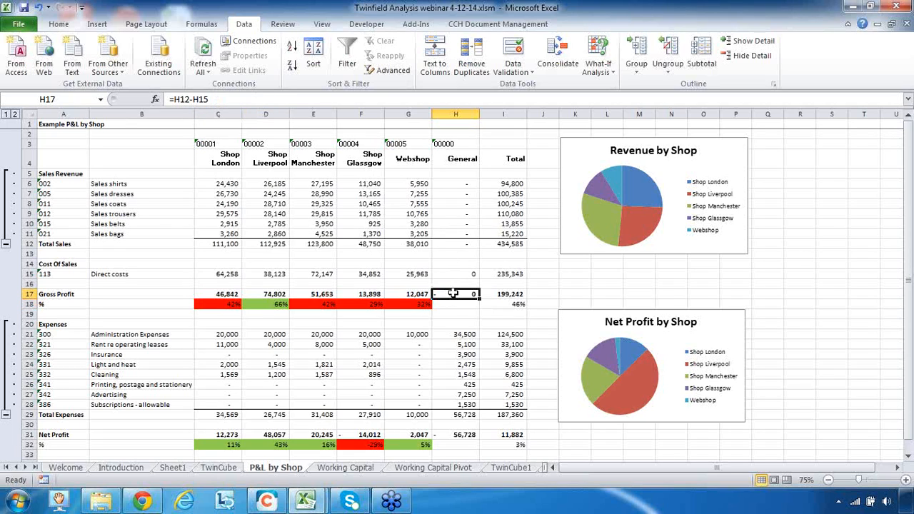
left_click(456, 243)
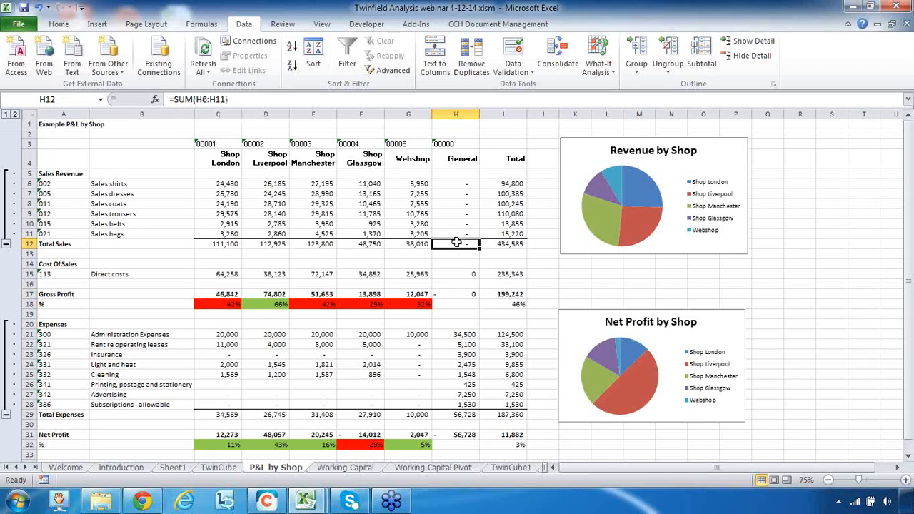
left_click(404, 304)
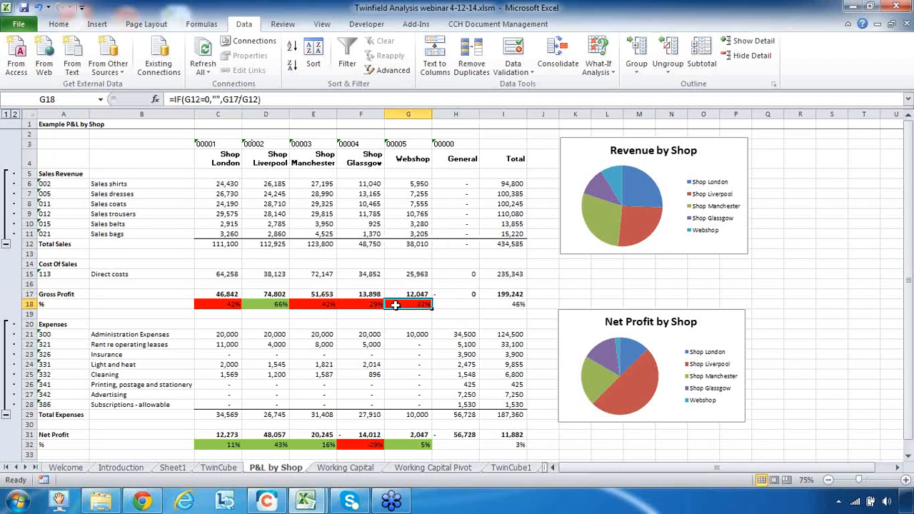
Edit the red conditional formatting rule =C18<$I18 on Shop London's gross profit percentage to use a bold font
left_click(227, 306)
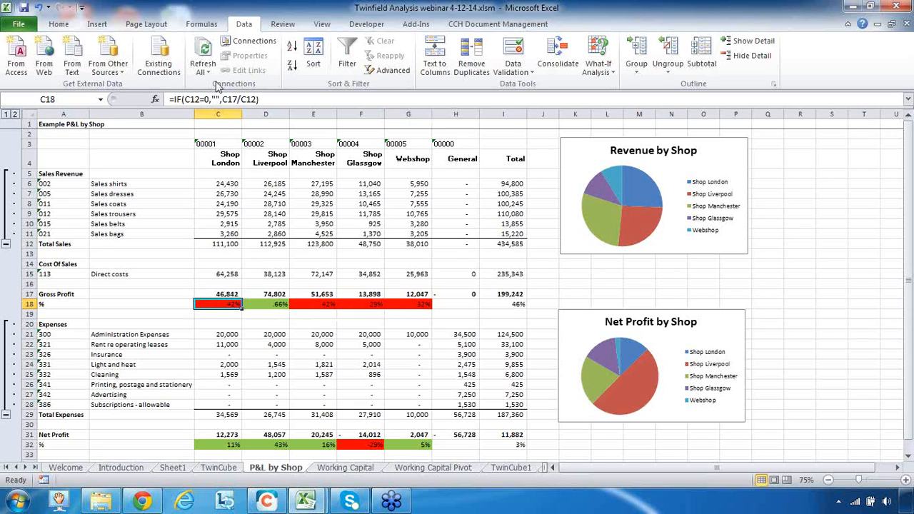
left_click(60, 25)
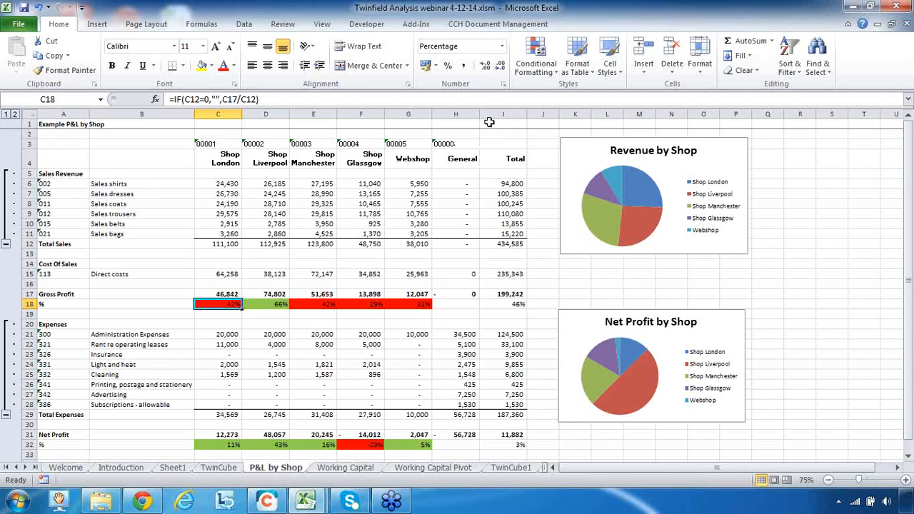
left_click(537, 54)
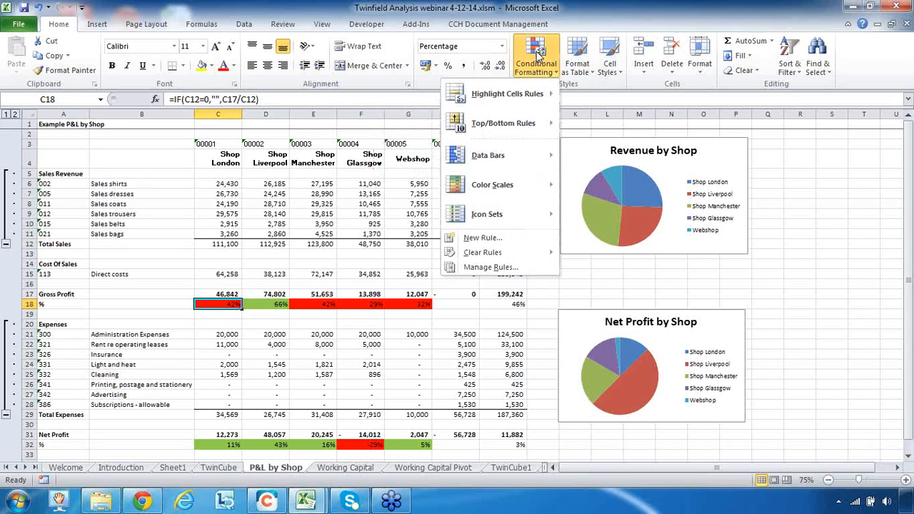
left_click(500, 269)
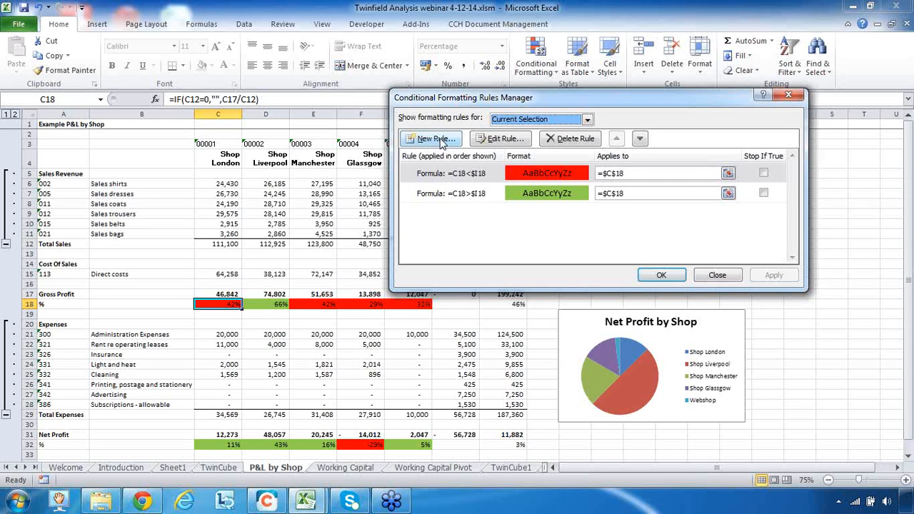
left_click(491, 172)
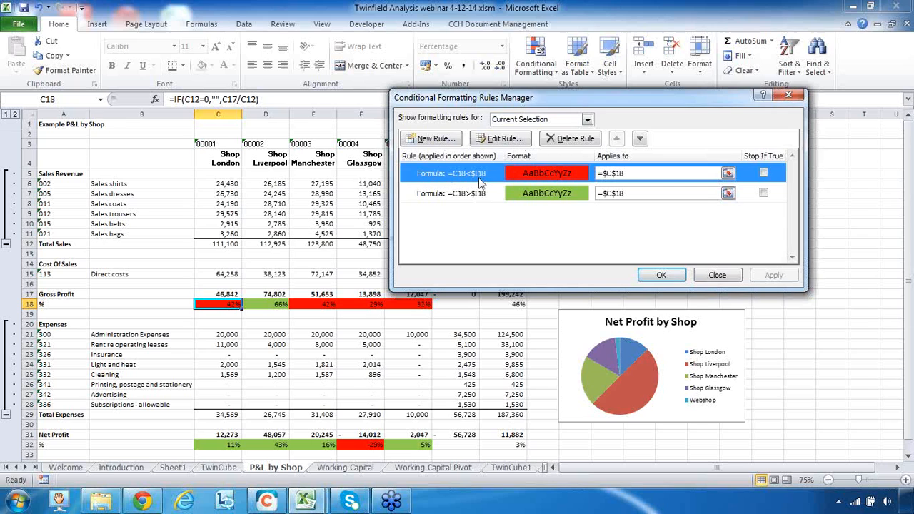
left_click(498, 139)
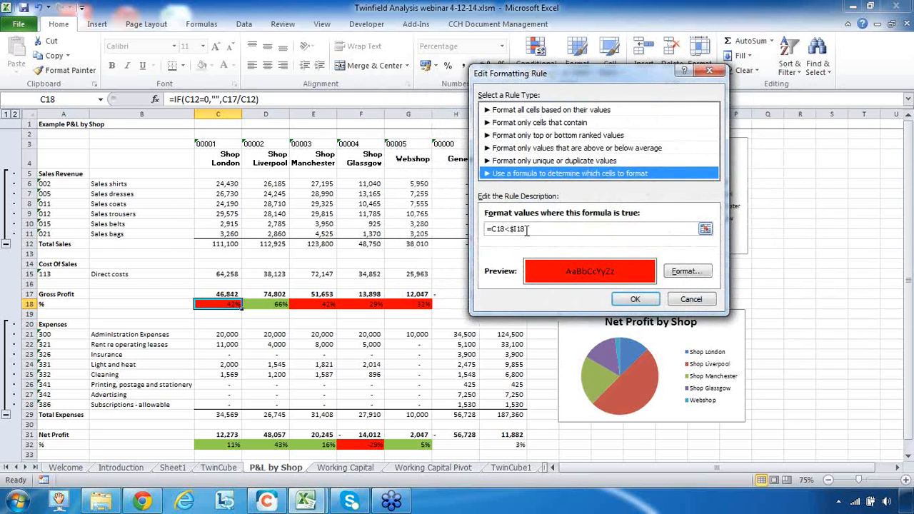
left_click_drag(527, 229, 486, 231)
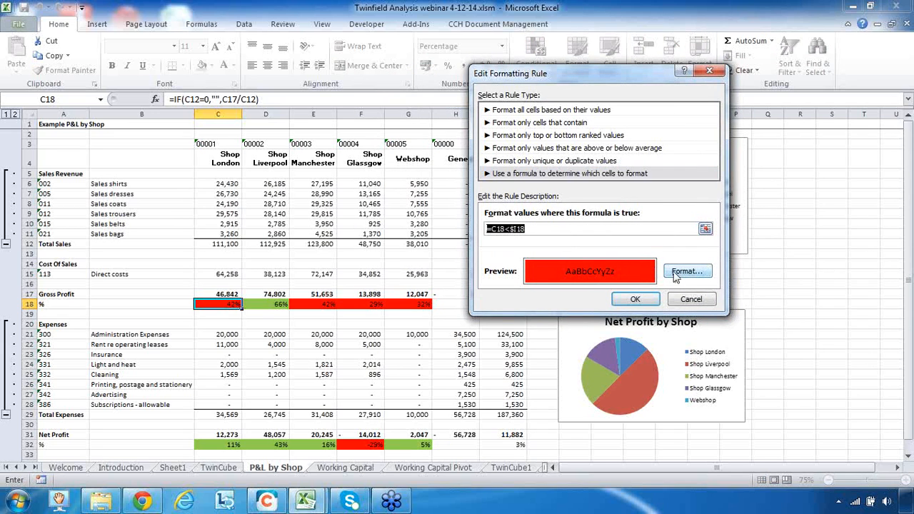
left_click(700, 277)
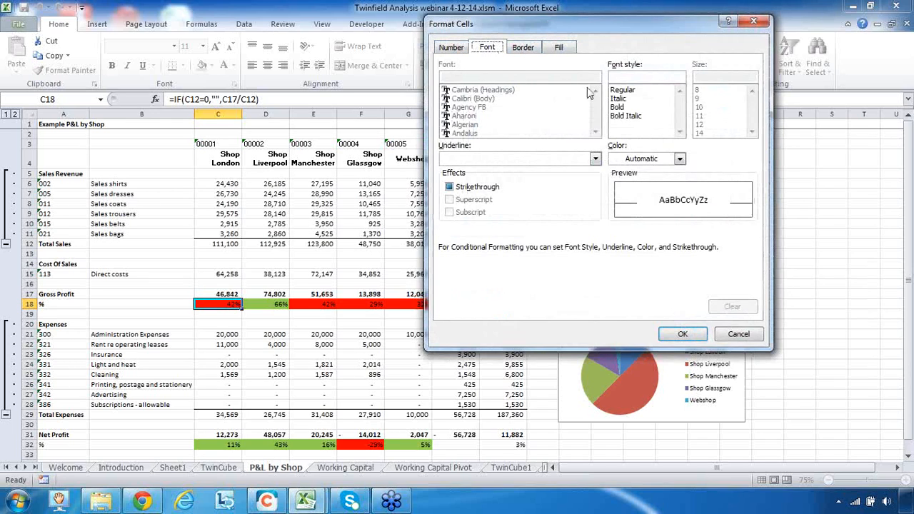
left_click(618, 107)
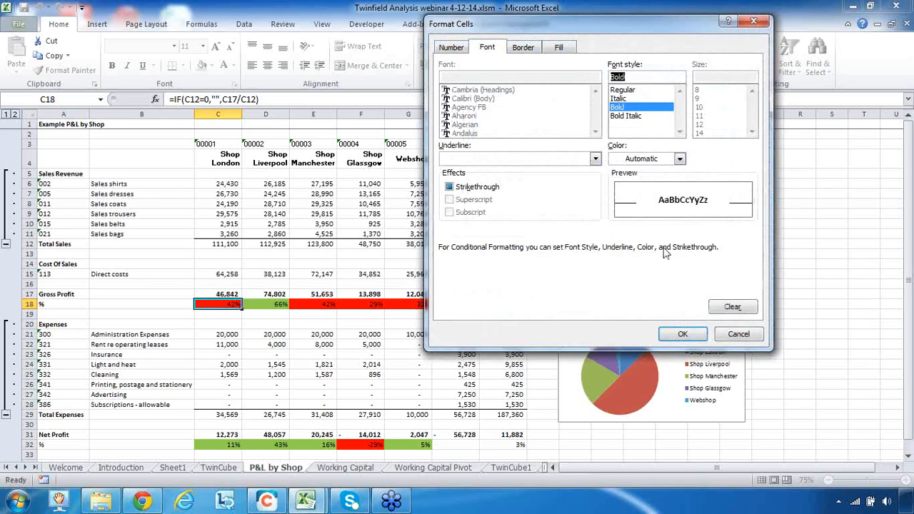
left_click(681, 336)
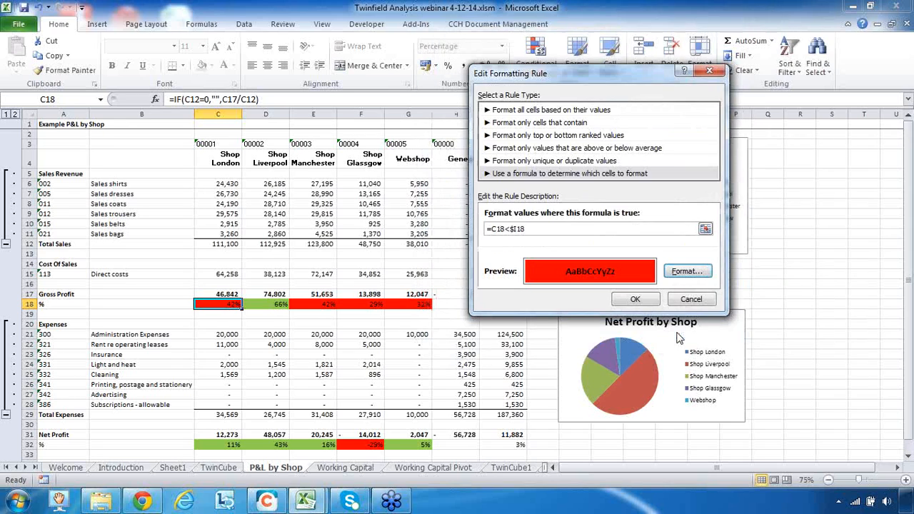
left_click(635, 300)
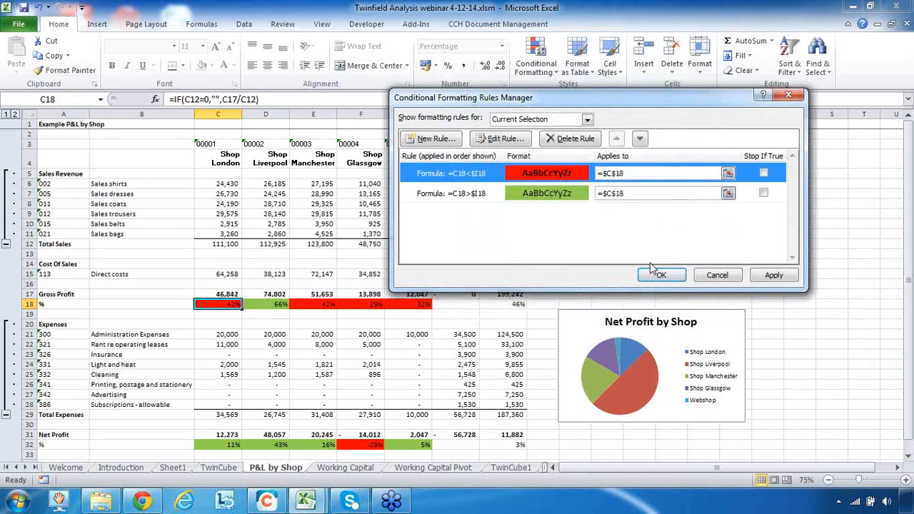
left_click(652, 273)
left_click(221, 324)
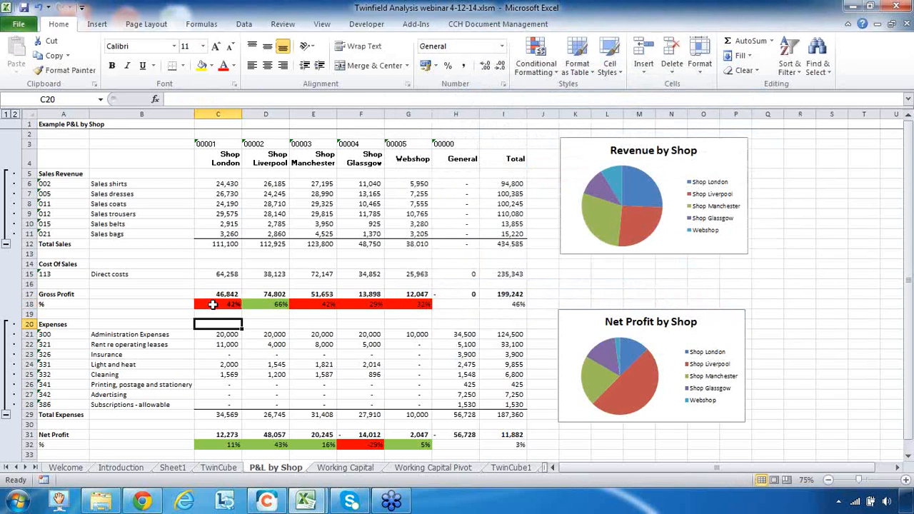
Compare Shop London's gross profit percentage in C18 with the Total in I18 and Shop Liverpool in D18
left_click(213, 305)
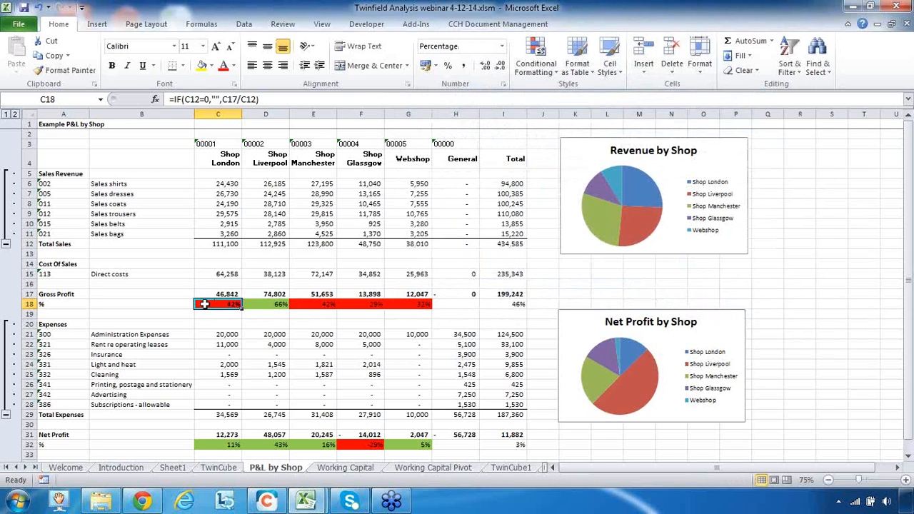
left_click(494, 304)
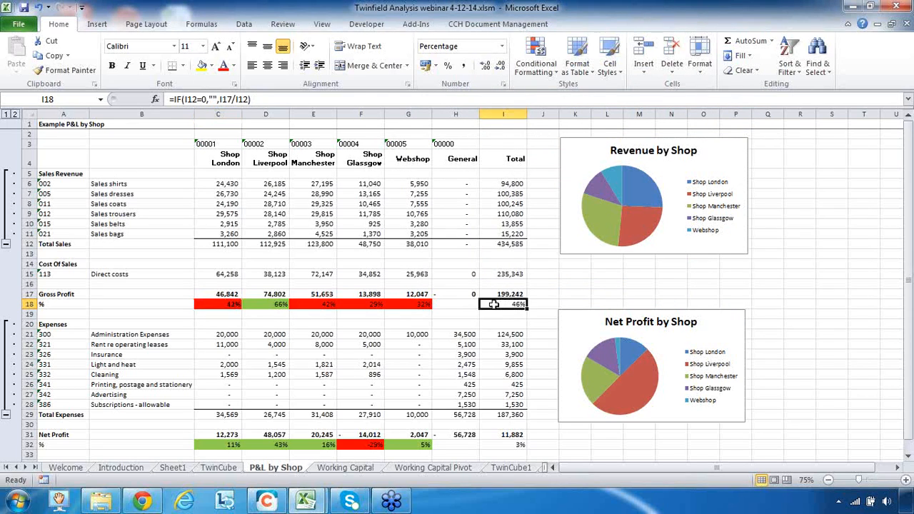
left_click(224, 305)
left_click(250, 306)
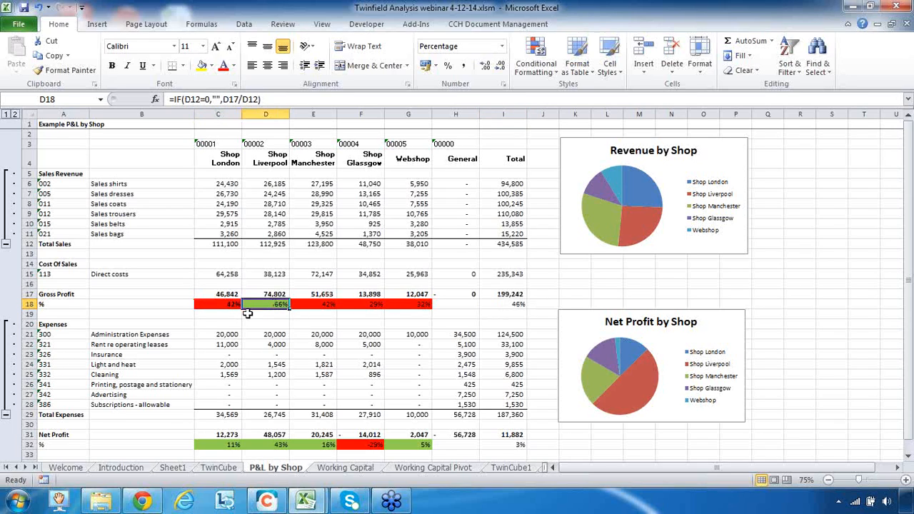
Edit the red conditional formatting rule on Shop London's gross profit percentage in C18 to use the formula =C18<0.4
left_click(221, 305)
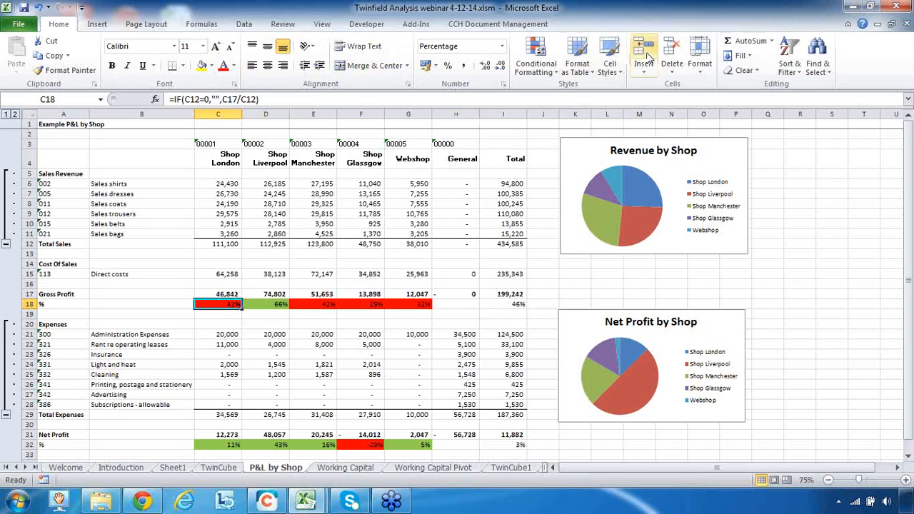
left_click(535, 63)
left_click(503, 267)
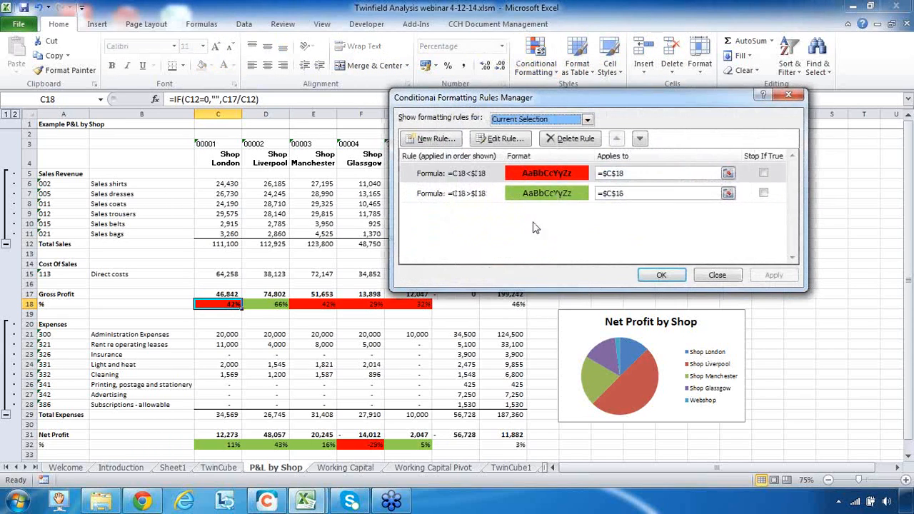
left_click(536, 176)
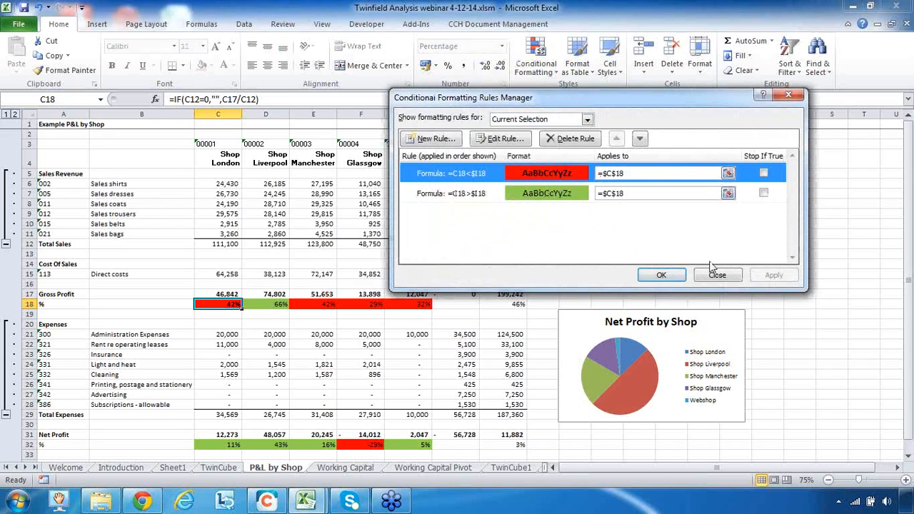
left_click(512, 140)
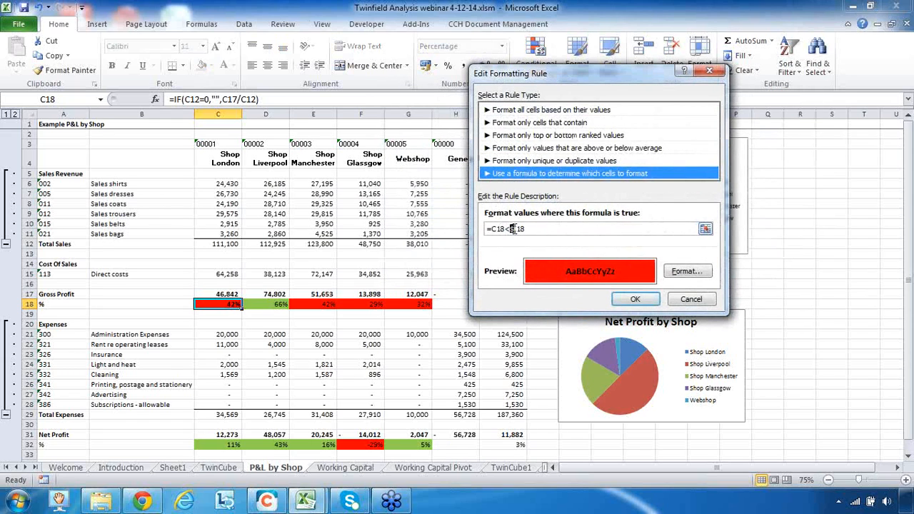
left_click_drag(512, 229, 541, 228)
type(".4")
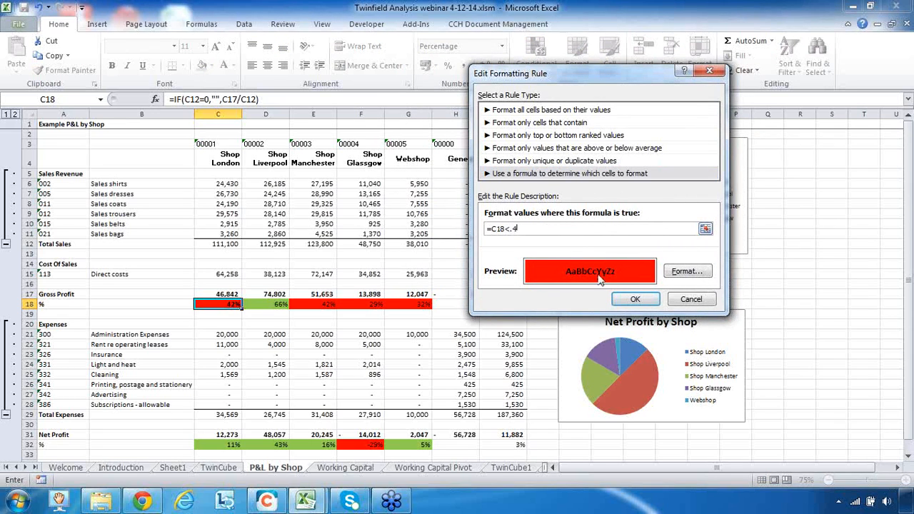
left_click(635, 300)
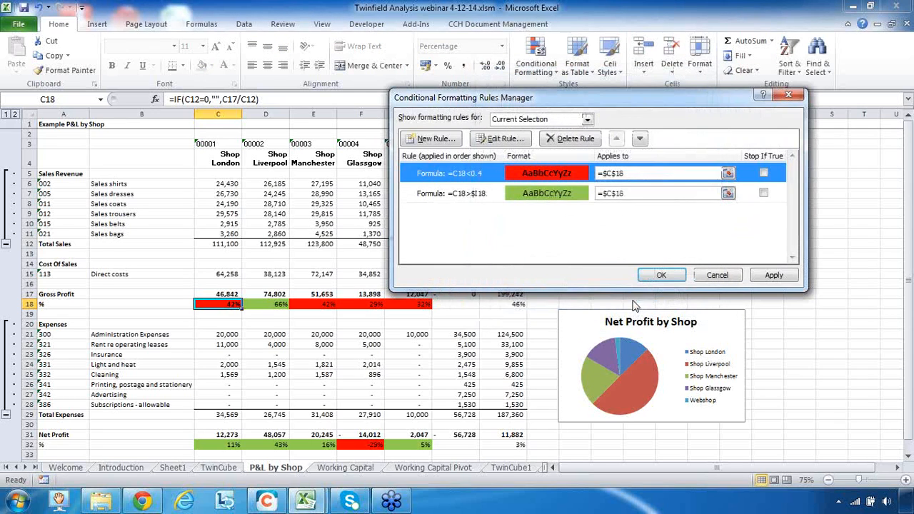
Change the green conditional formatting rule on C18 to the formula =C18>0.6 and apply the edited rules
left_click(562, 196)
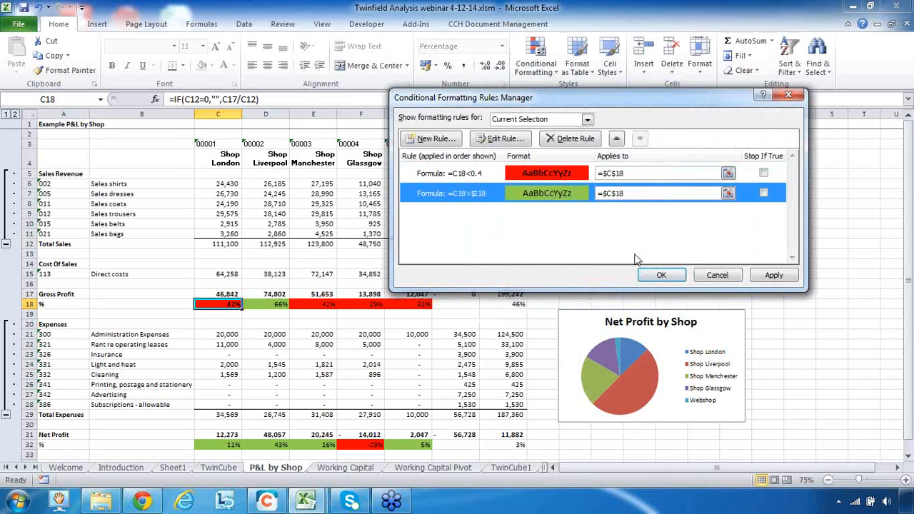
left_click(487, 140)
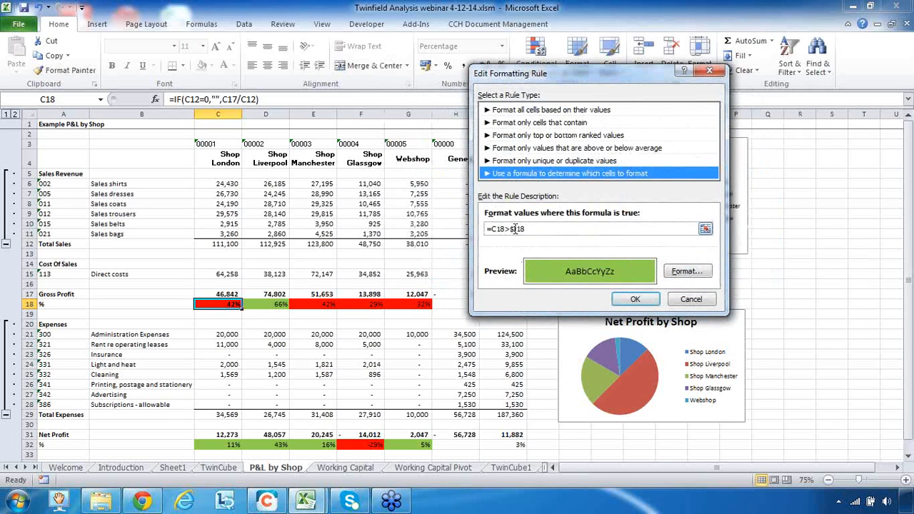
left_click_drag(507, 229, 547, 230)
type(">0.")
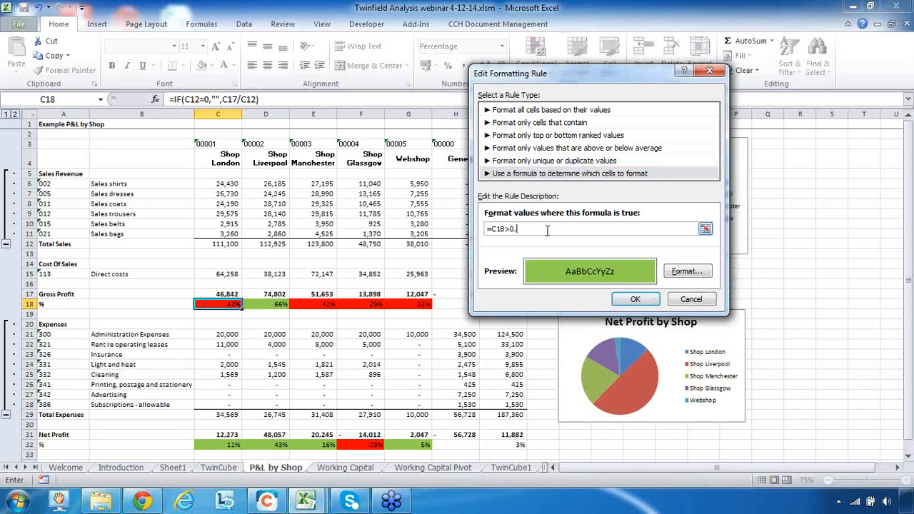
type("6")
left_click(641, 299)
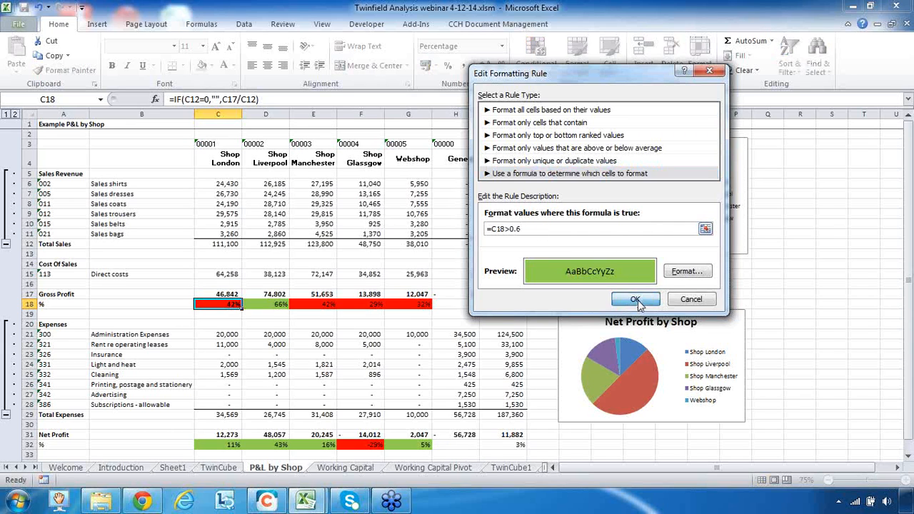
left_click(663, 276)
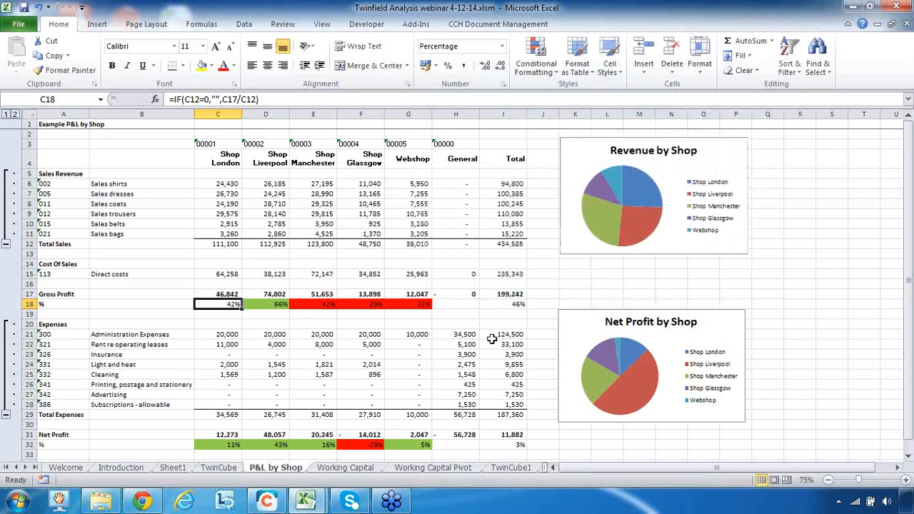
Copy the formatting of C18 onto the gross profit percentages of the other shops in D18:G18 with Format Painter
left_click(228, 316)
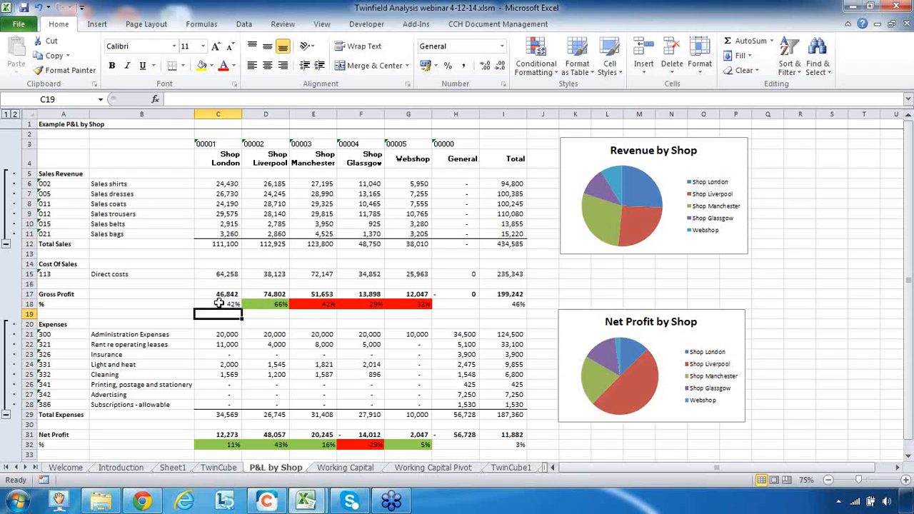
left_click(220, 304)
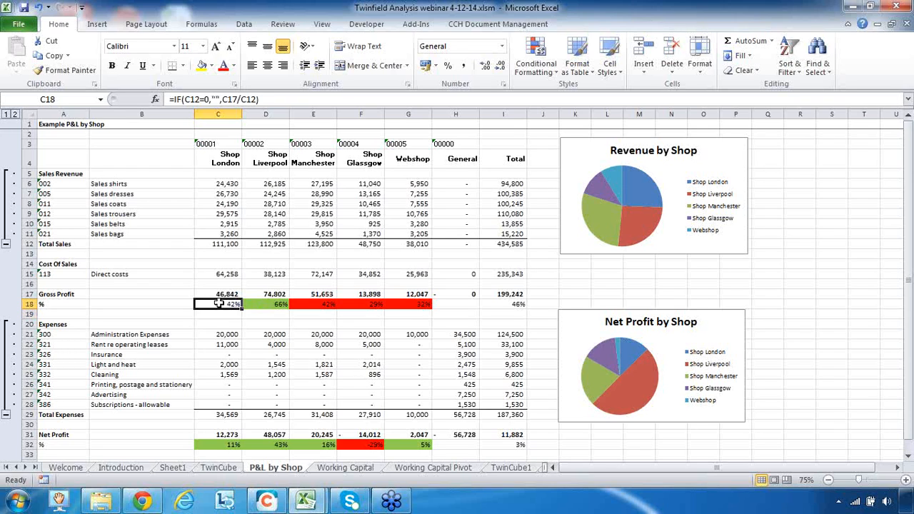
left_click(76, 72)
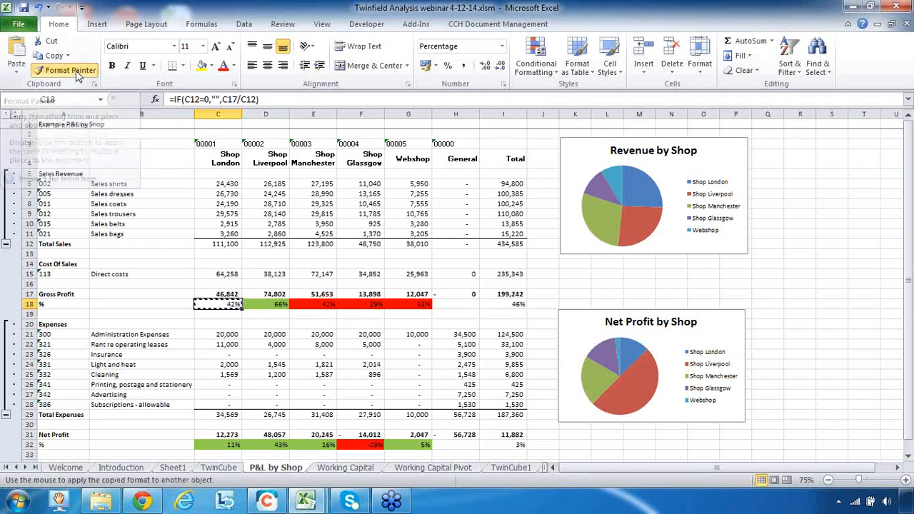
left_click_drag(272, 303, 423, 305)
left_click(408, 326)
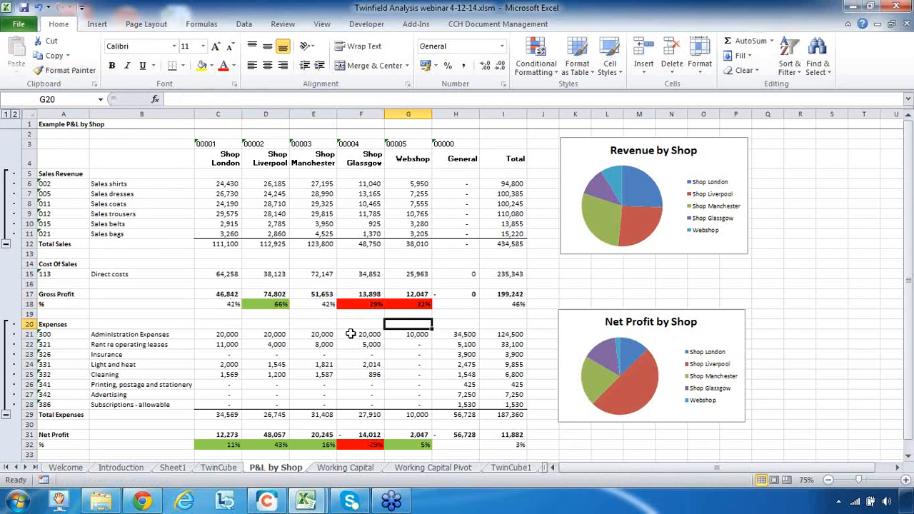
Check the conditional formatting of the gross profit percentages in D18:G18 and Shop London's net profit percentage in C32
left_click(257, 305)
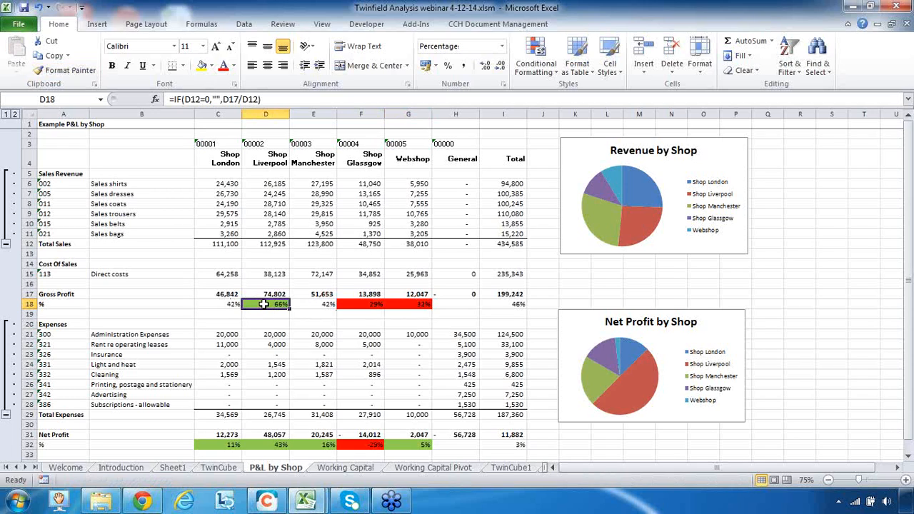
left_click(321, 305)
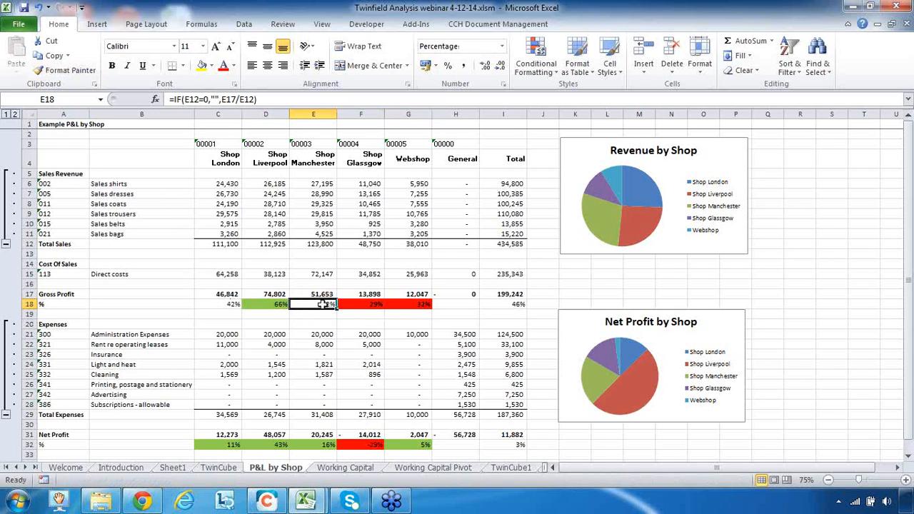
left_click_drag(327, 305, 428, 305)
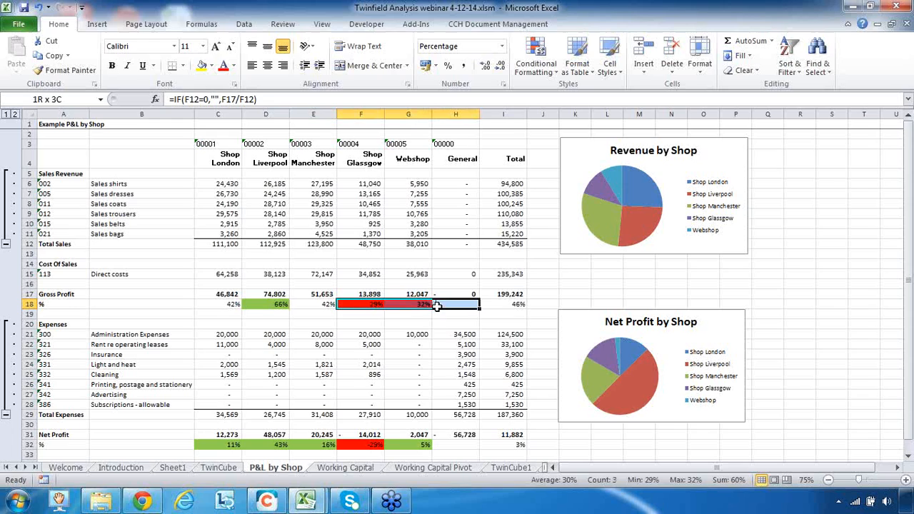
left_click(387, 306)
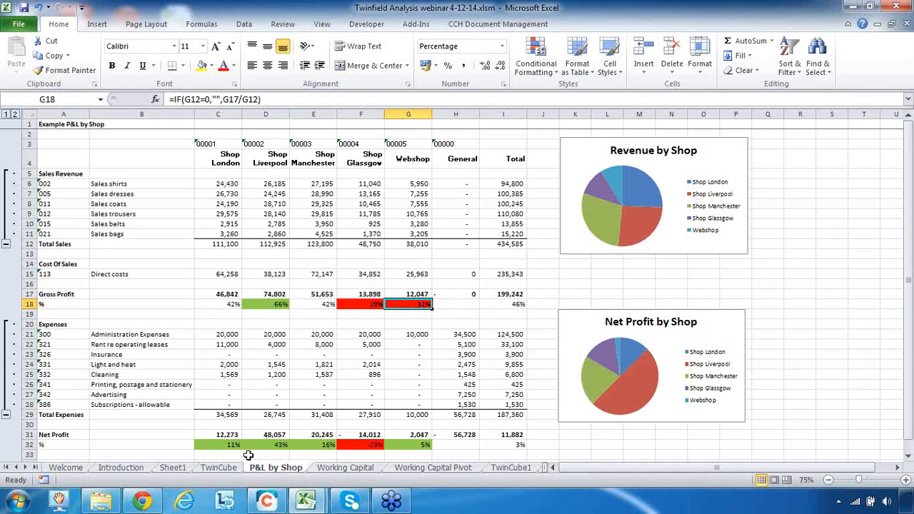
left_click(222, 445)
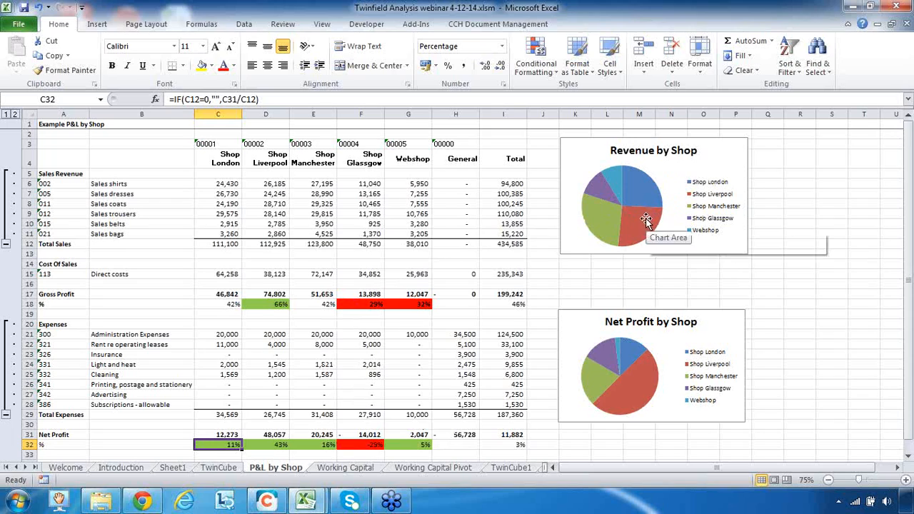
Compare the Shop Liverpool and Shop Manchester slices of the Revenue by Shop chart with the Total Sales figures in row 12
mouse_move(645, 227)
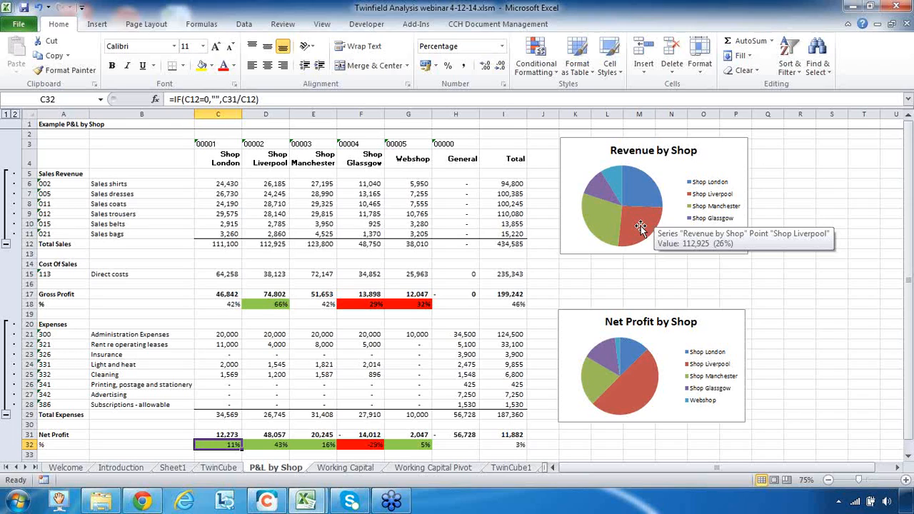
left_click(252, 246)
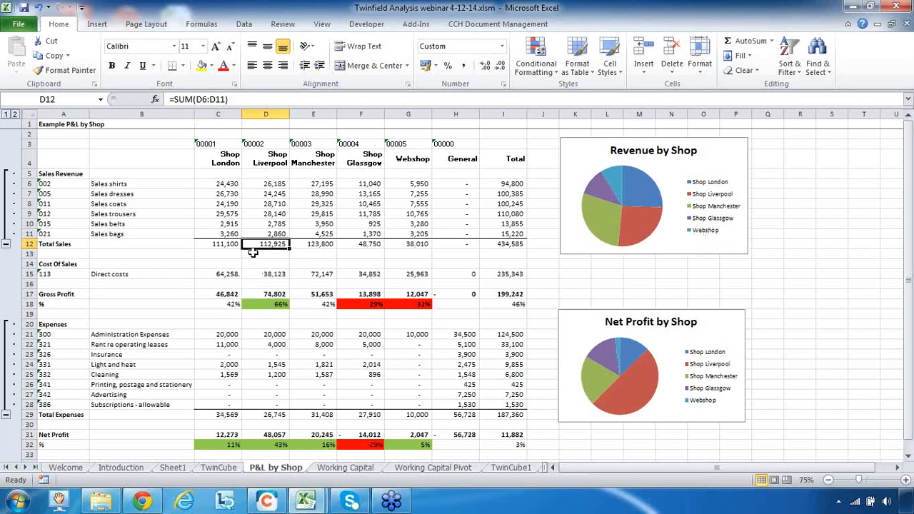
left_click(485, 246)
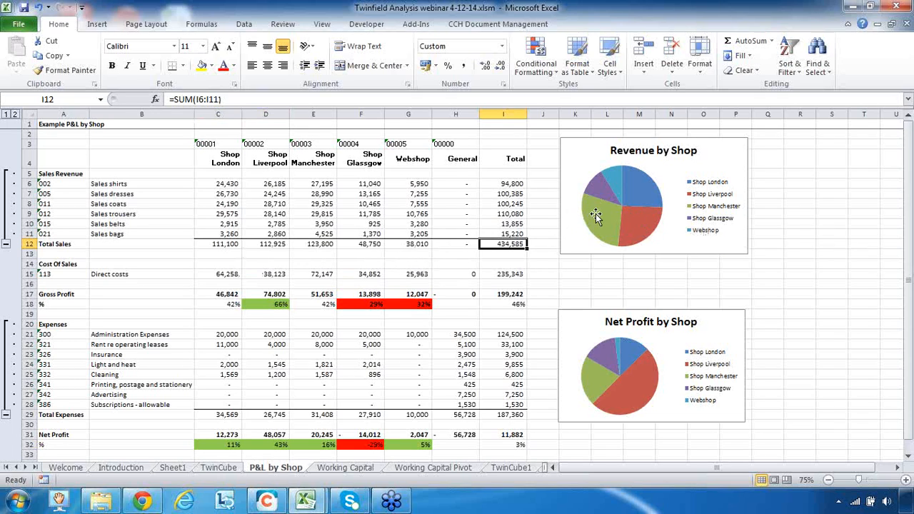
mouse_move(596, 217)
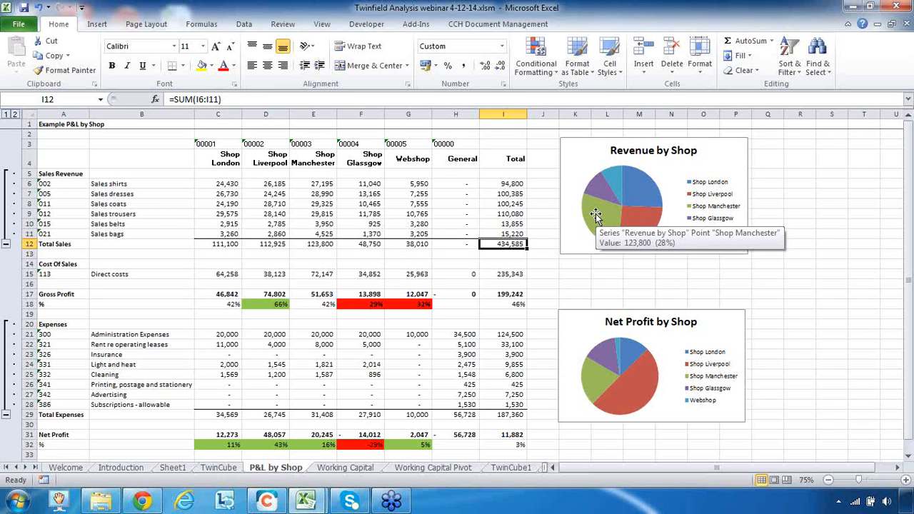
left_click(300, 246)
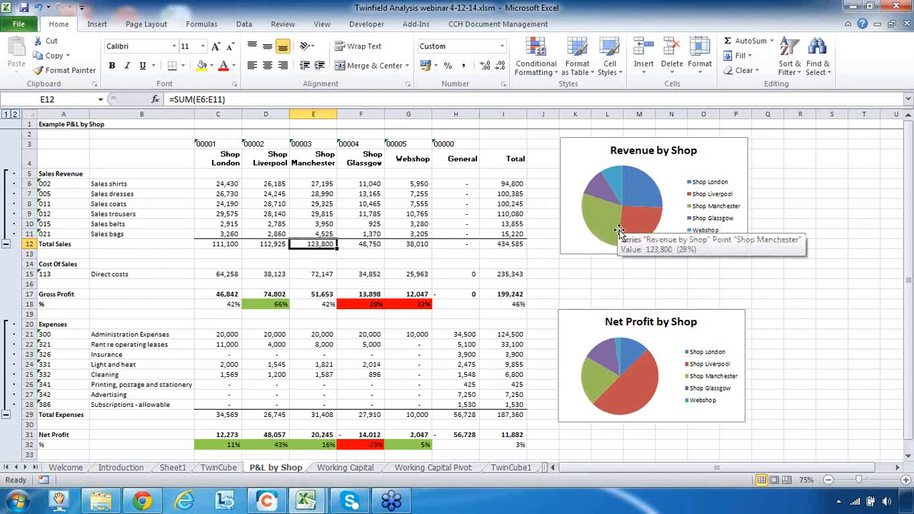
Compare the Shop Liverpool slice of the Net Profit by Shop chart with the Net Profit figures in row 31
mouse_move(624, 398)
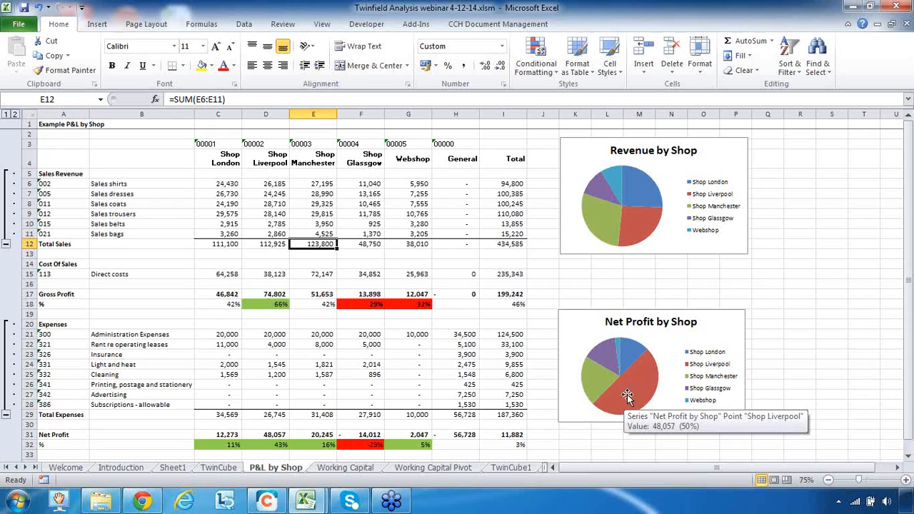
left_click(253, 434)
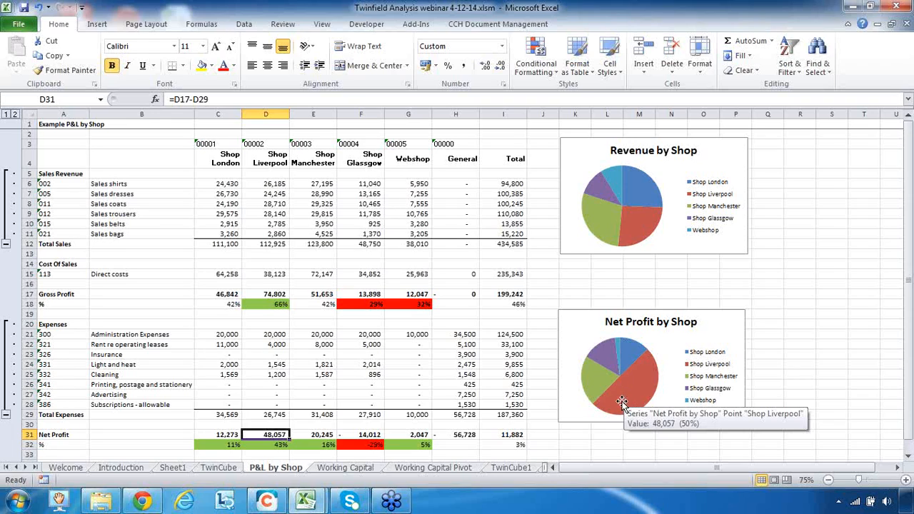
left_click(500, 434)
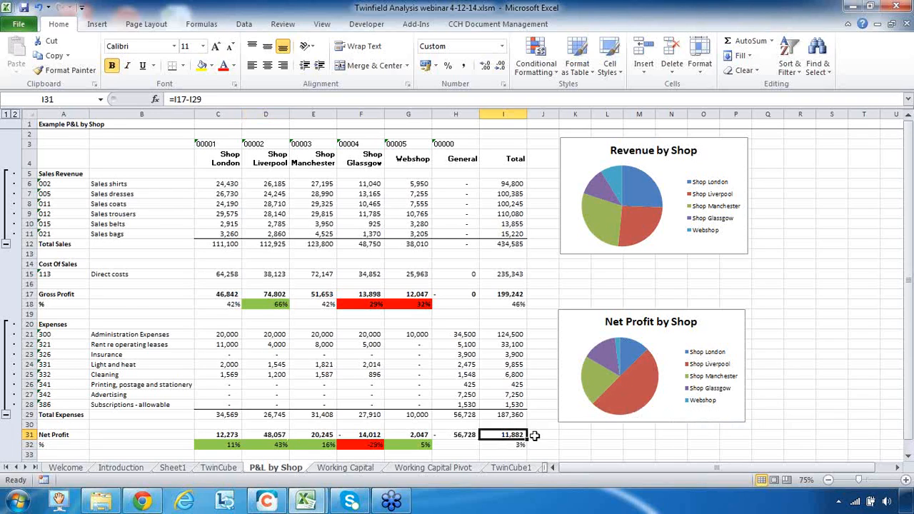
left_click_drag(215, 436, 443, 435)
left_click(318, 435)
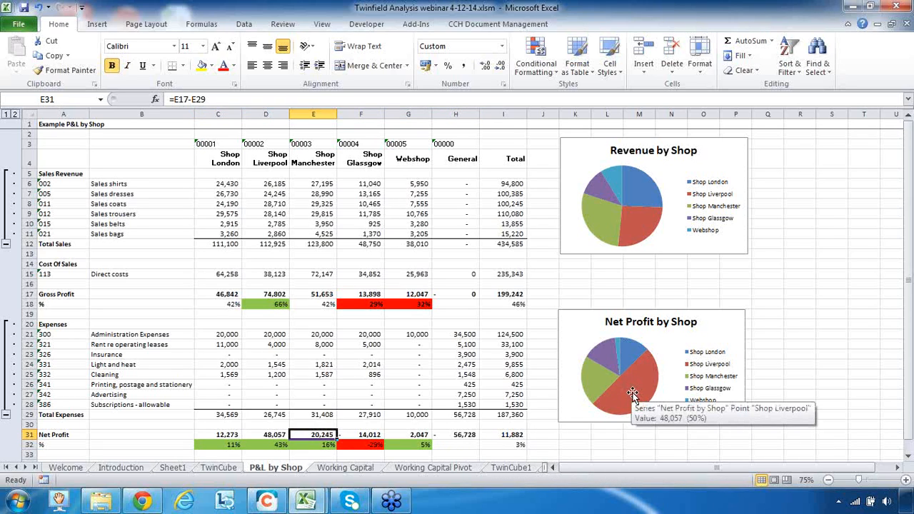
left_click(258, 435)
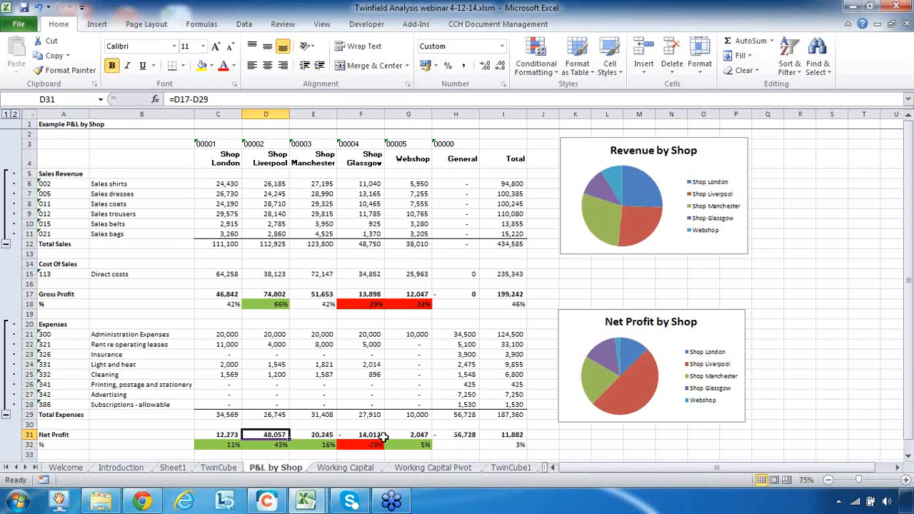
left_click_drag(402, 436, 229, 435)
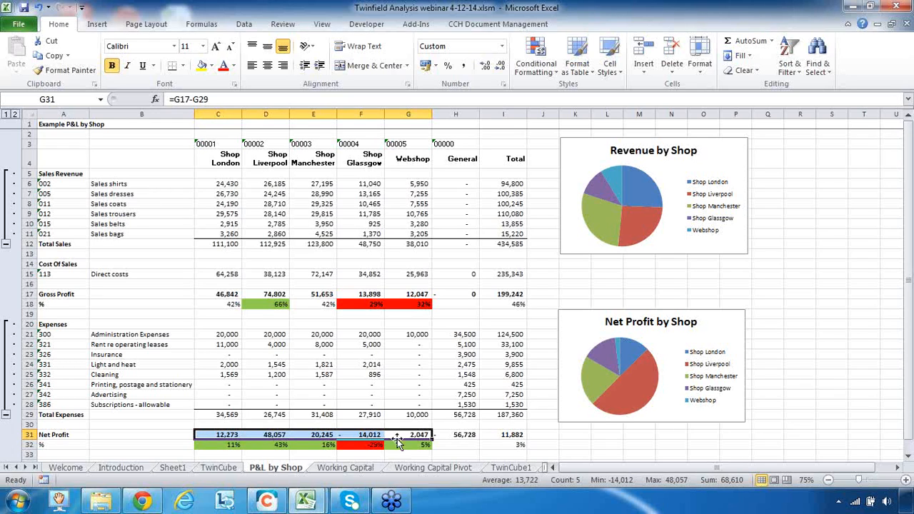
mouse_move(644, 372)
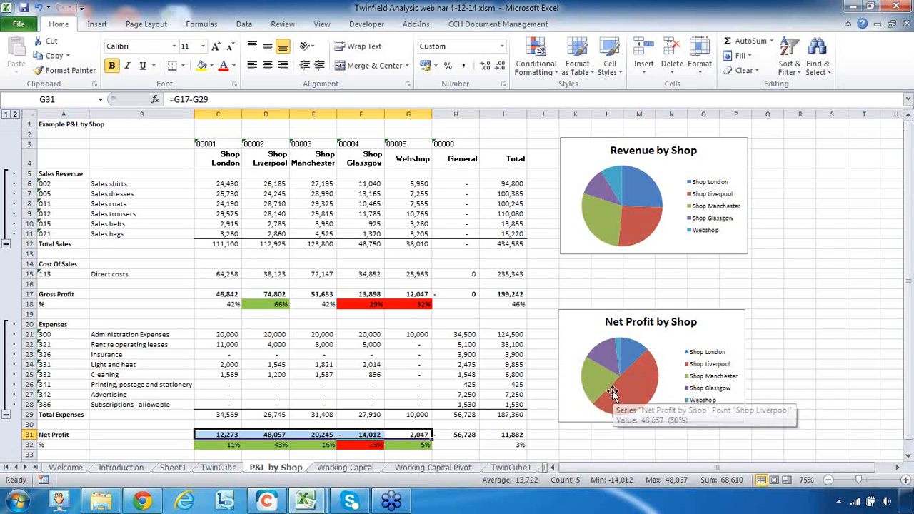
Insert a basic 2-D pie chart of Sales shirts by shop from the shop names in C4:G4 and the figures in C6:G6
left_click(682, 274)
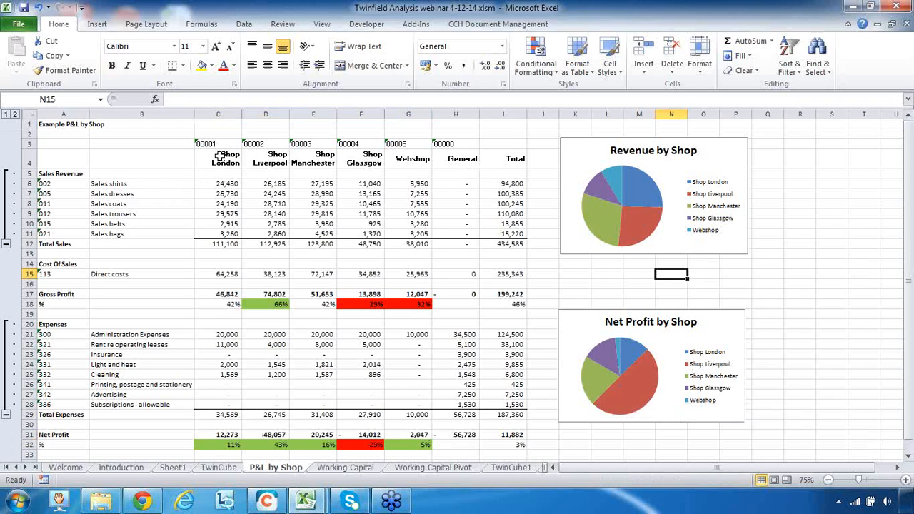
left_click_drag(218, 159, 413, 152)
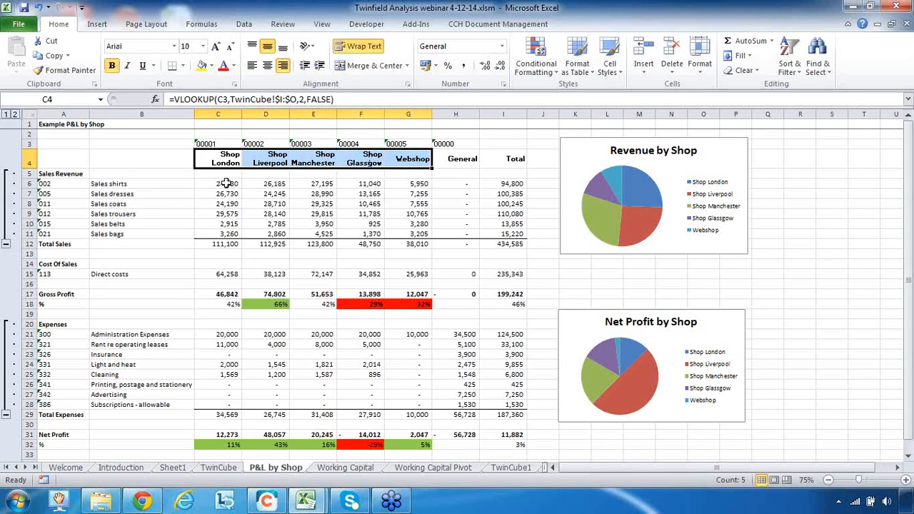
left_click_drag(226, 183, 404, 186)
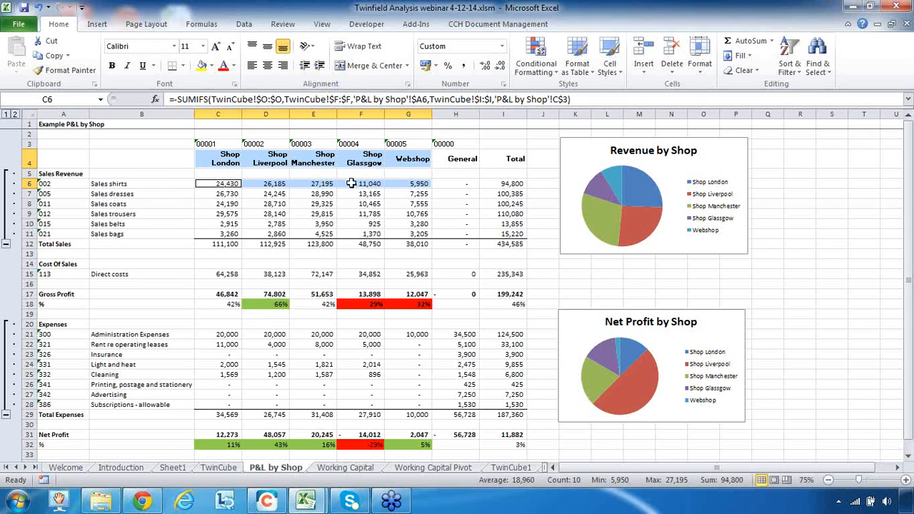
left_click(97, 24)
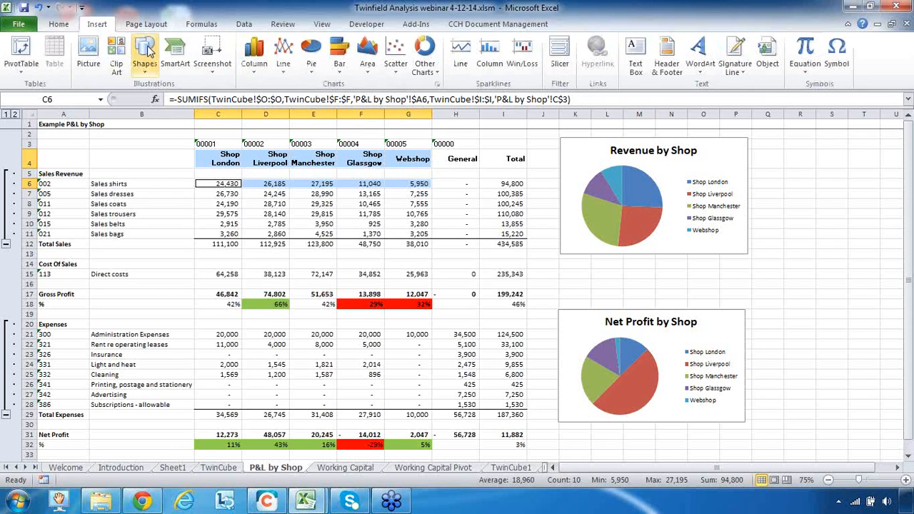
left_click(312, 64)
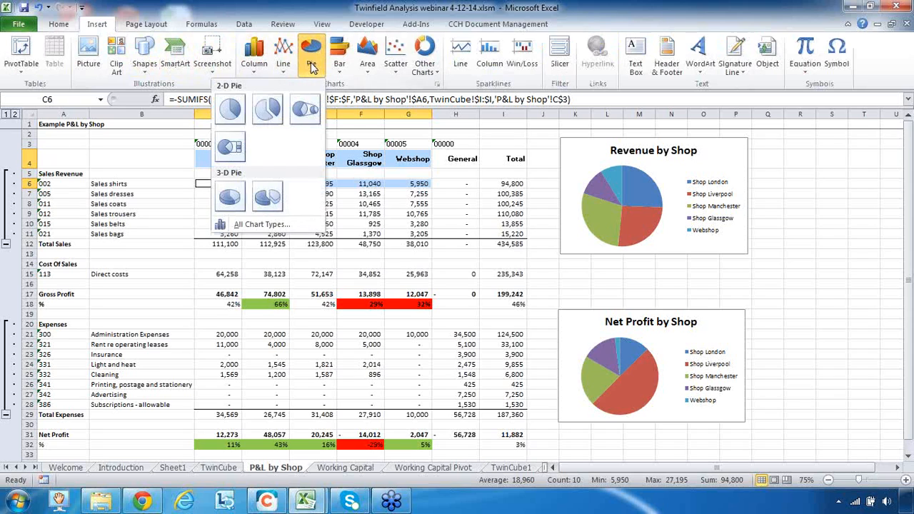
left_click(231, 110)
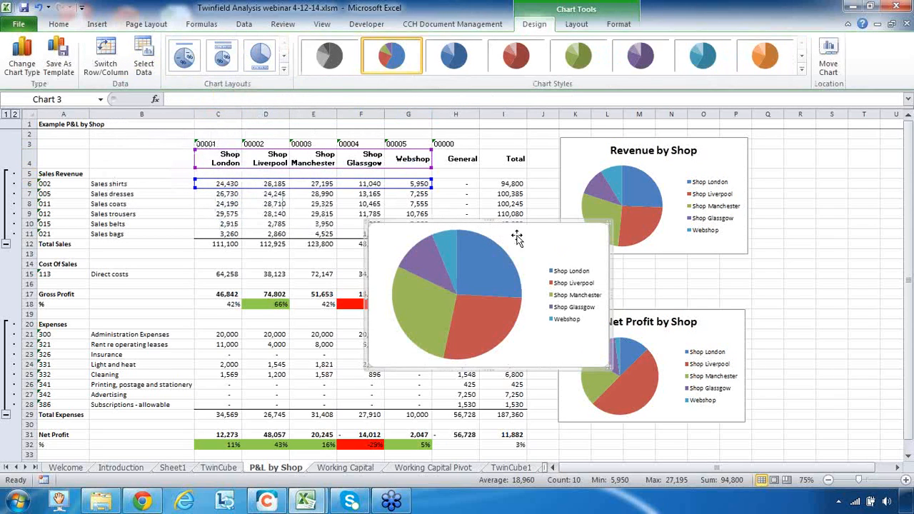
Move the new pie chart beside the P&L table and enlarge it so that it covers the two existing pie charts
left_click_drag(500, 232, 562, 224)
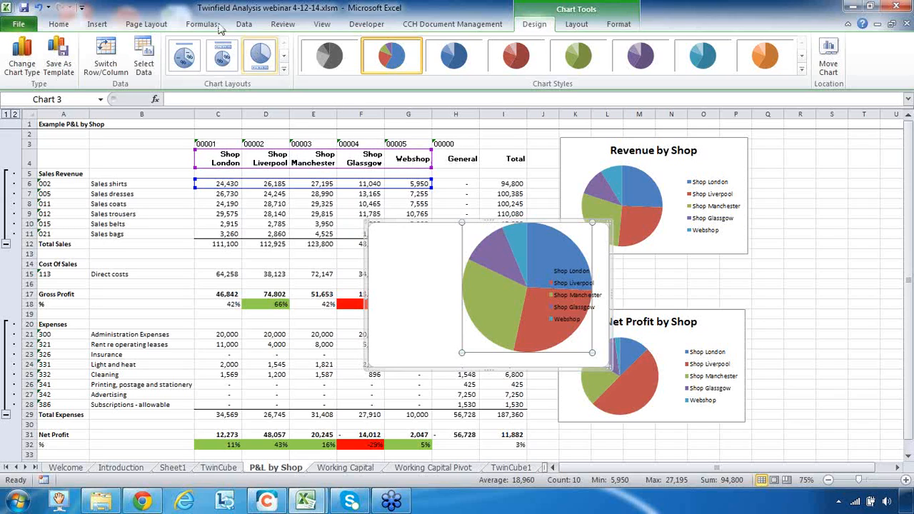
left_click(40, 9)
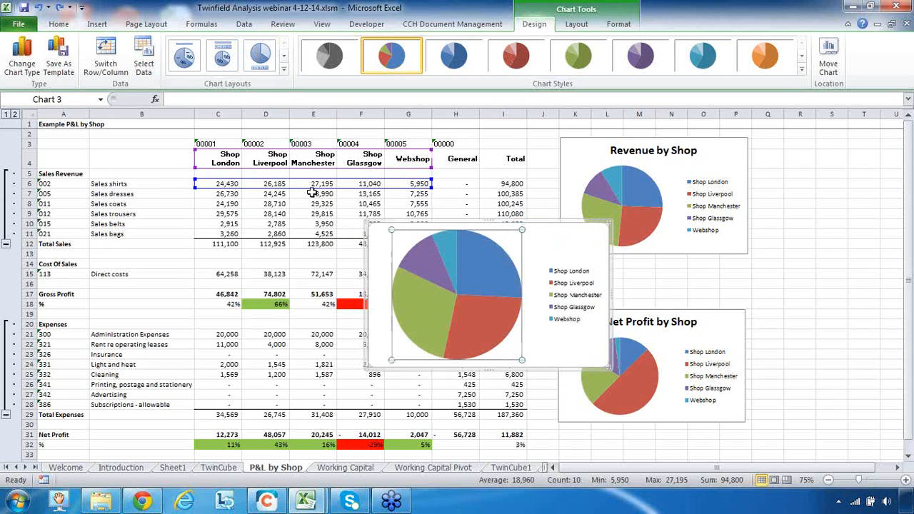
left_click(688, 265)
left_click_drag(564, 242, 753, 151)
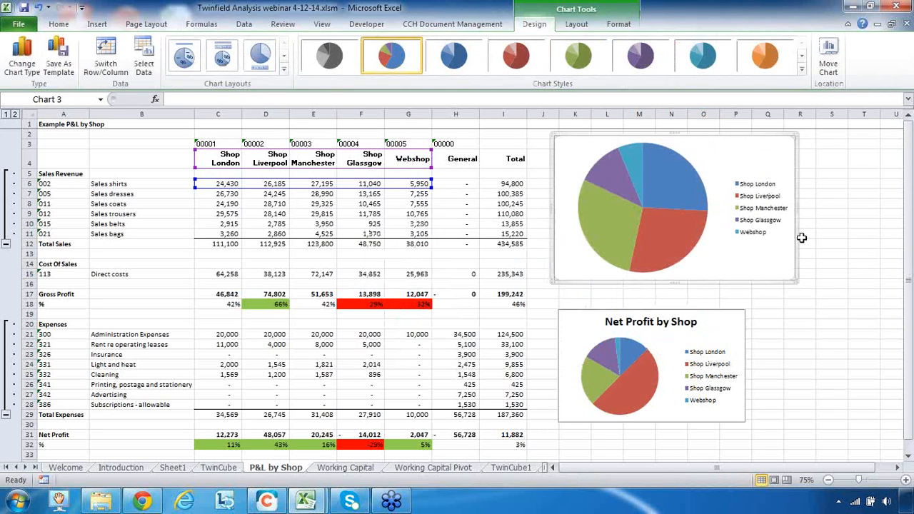
left_click_drag(794, 282, 861, 429)
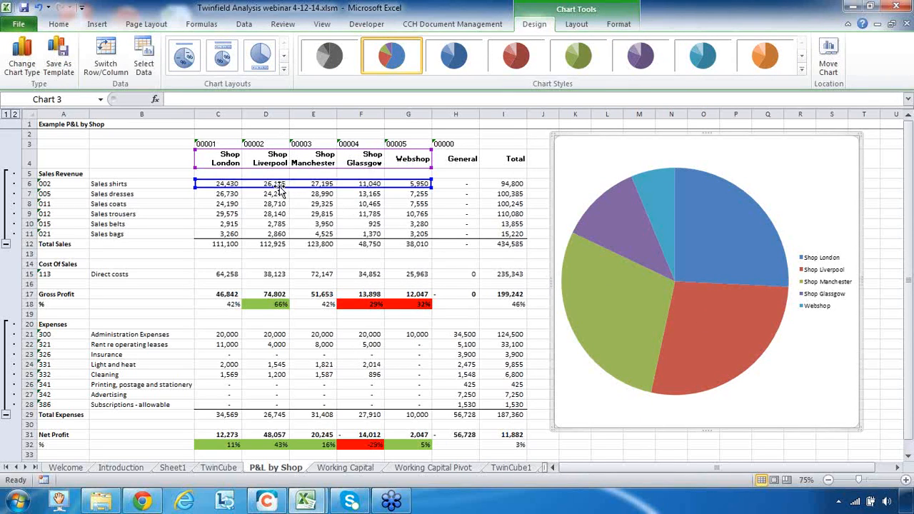
Edit the new chart's data series so that its series name is taken from cell B6, Sales shirts
mouse_move(708, 329)
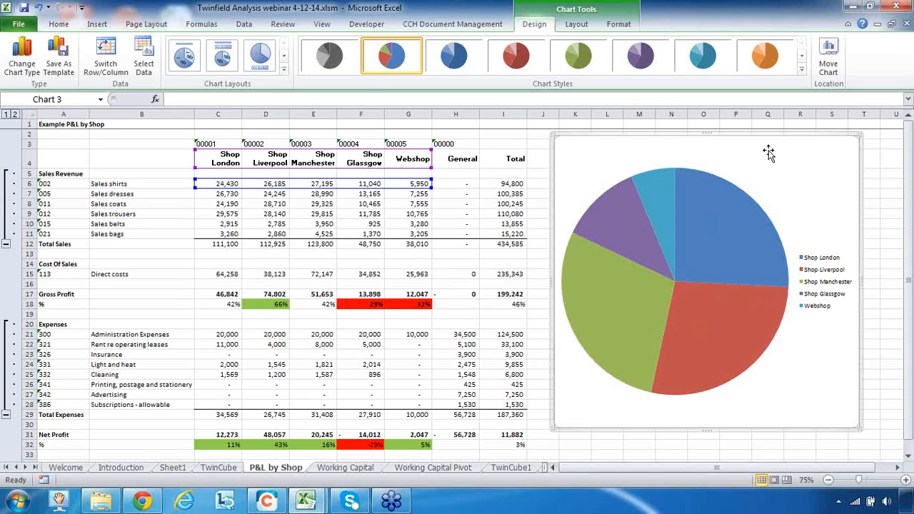
right_click(820, 173)
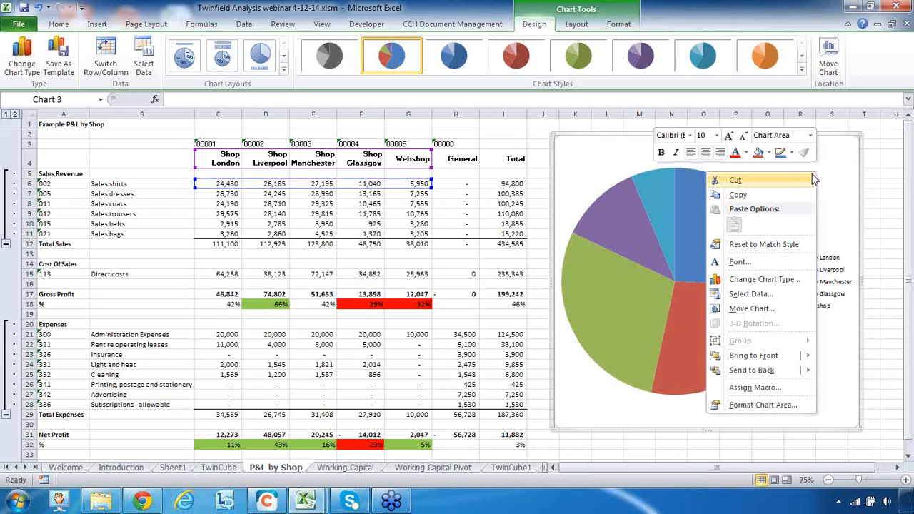
left_click(761, 295)
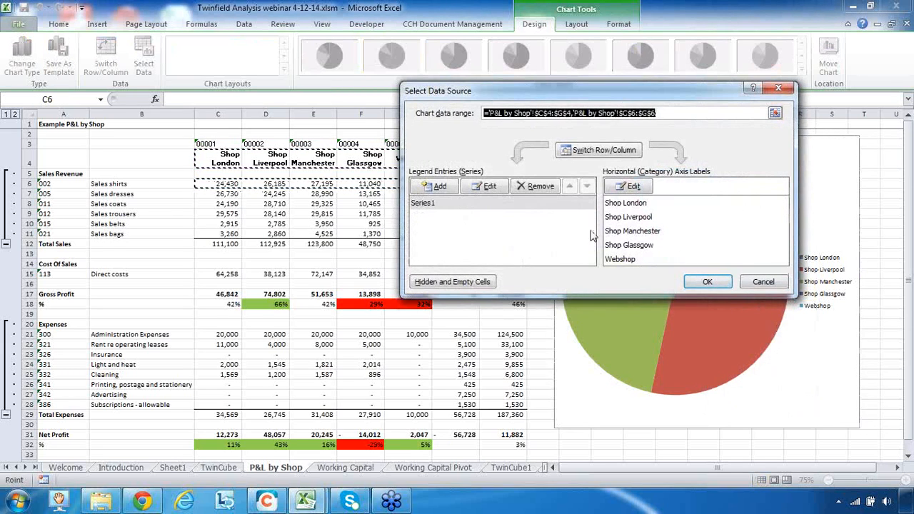
left_click(441, 205)
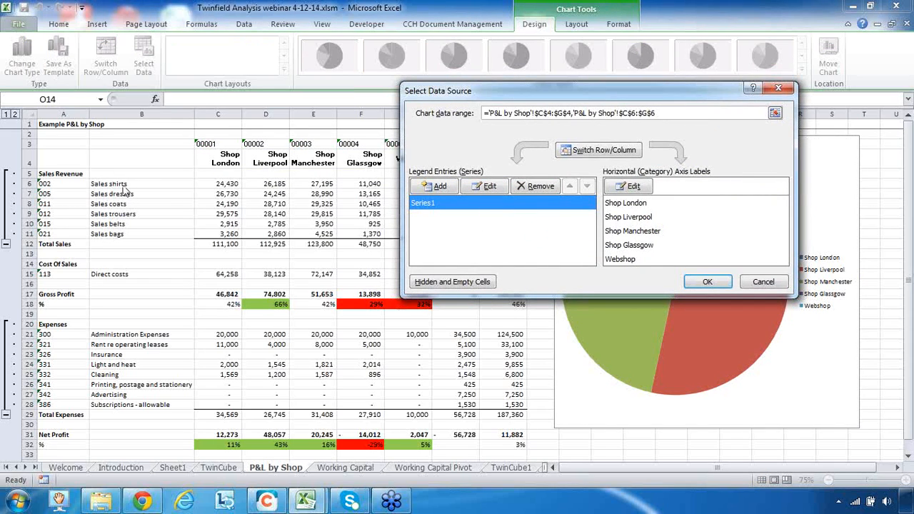
left_click(486, 187)
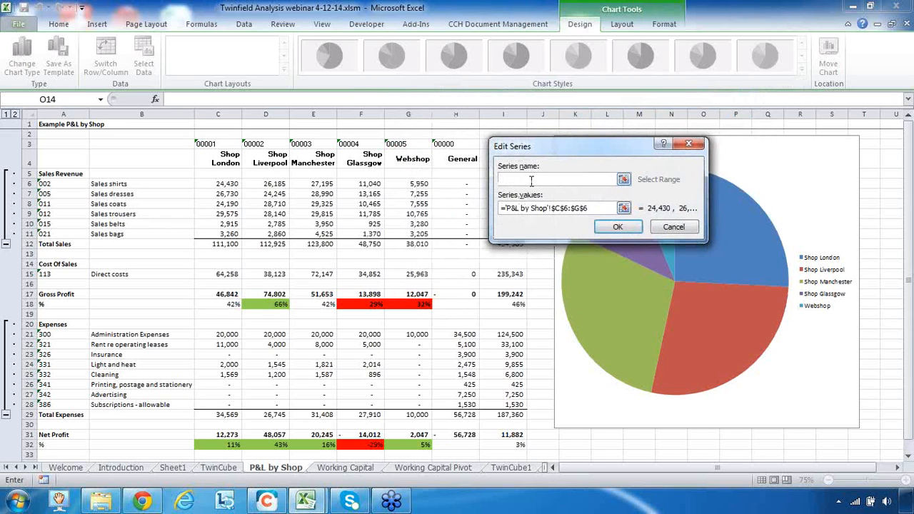
left_click(128, 184)
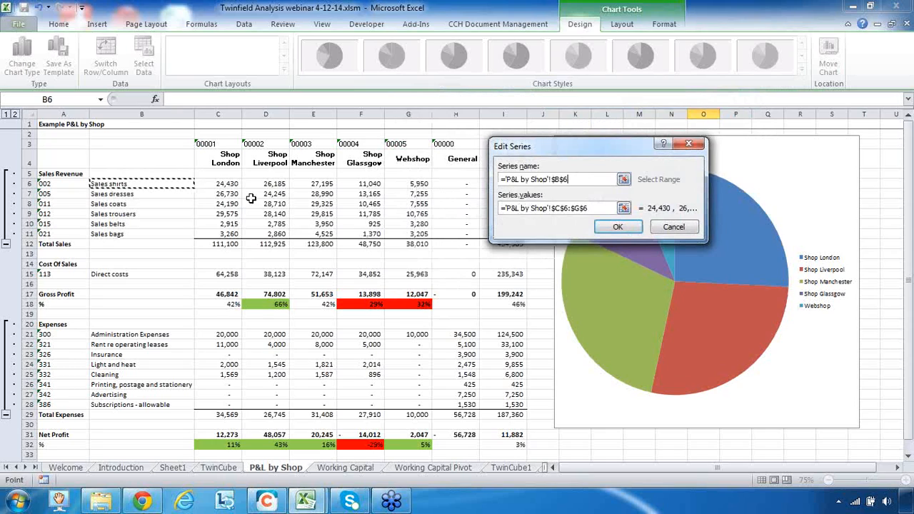
left_click(617, 228)
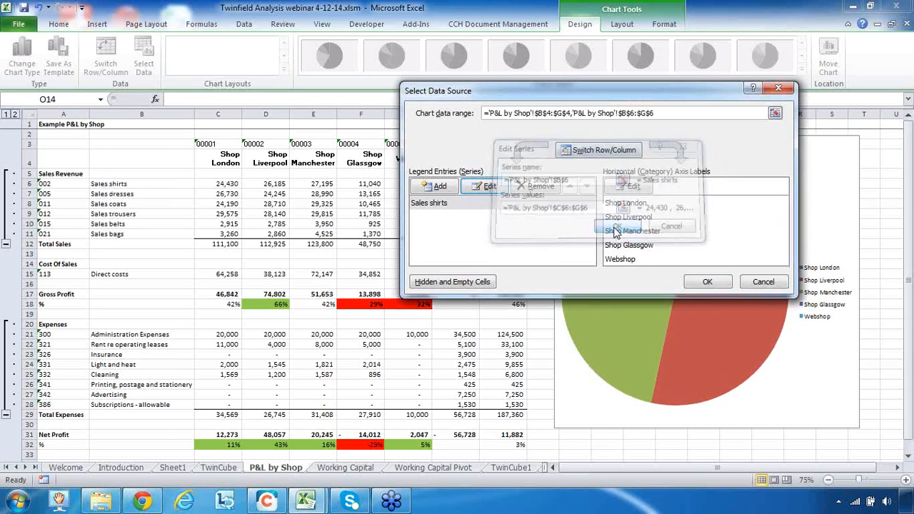
left_click(707, 283)
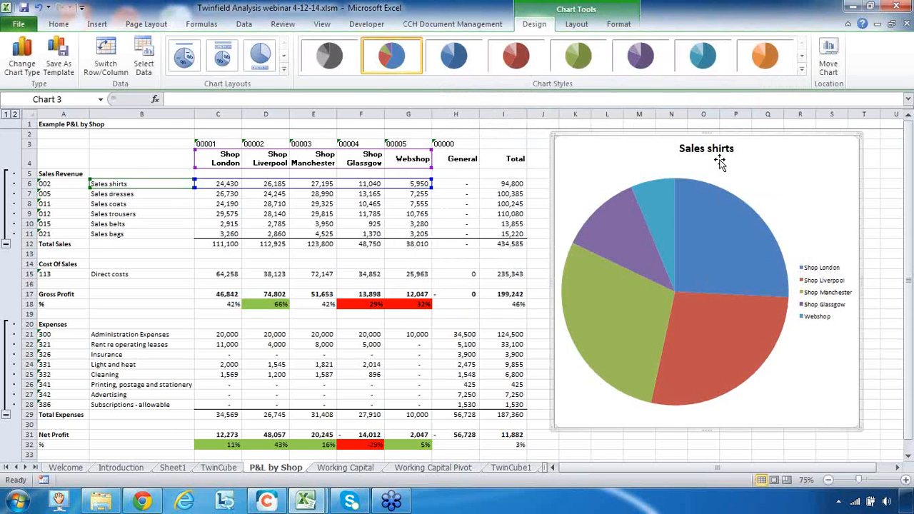
Enter "test" in B6 to check the chart title's link to the cell, and undo the entry
left_click(175, 185)
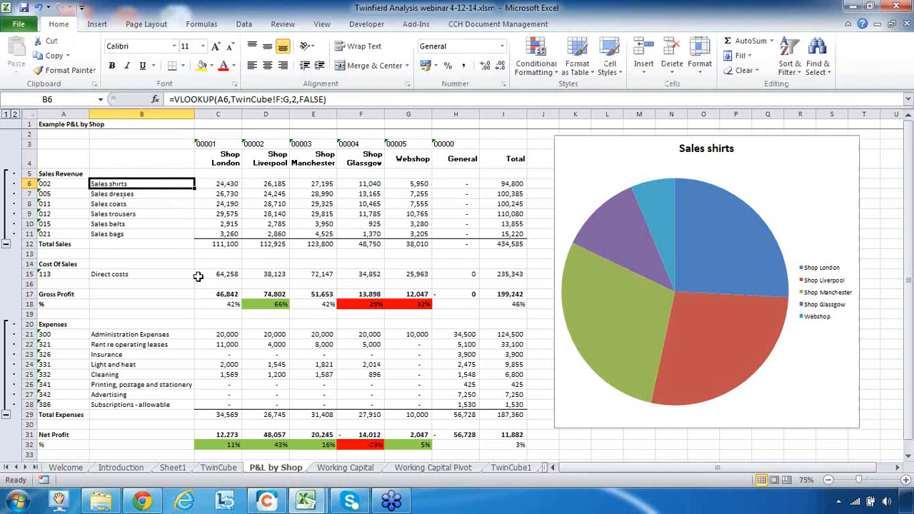
type("te")
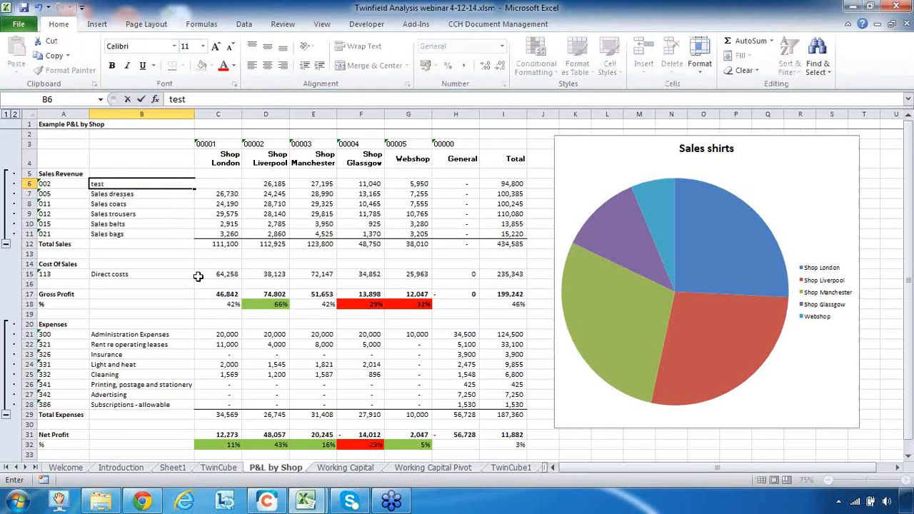
type("st")
key("Return")
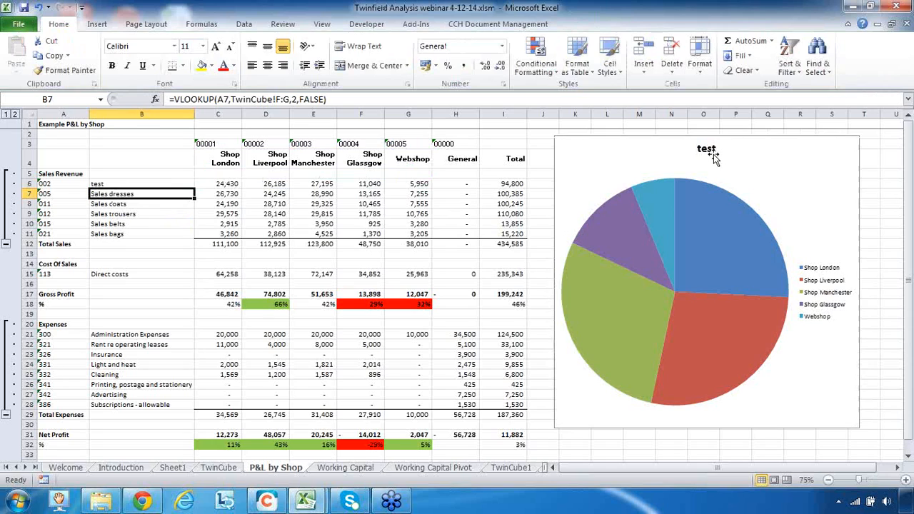
left_click(40, 7)
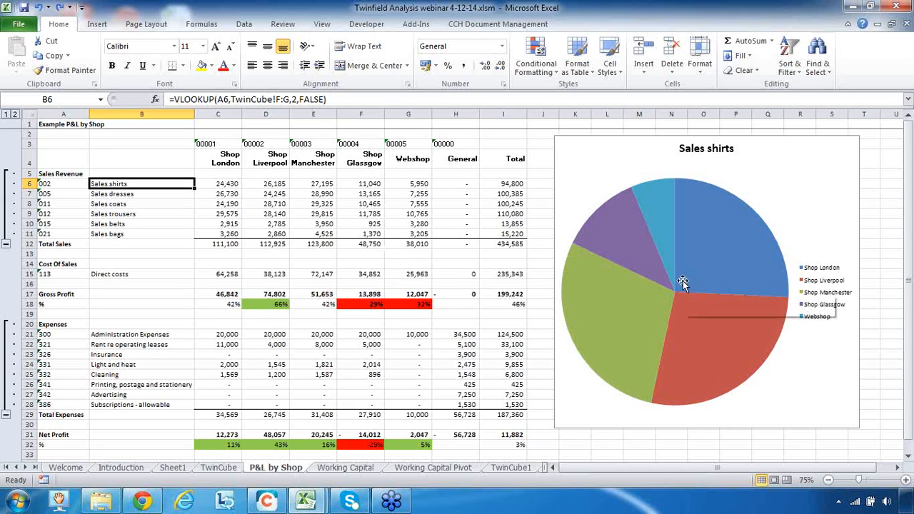
Change the Sales shirts pie chart to a clustered column chart and deselect it
left_click(796, 181)
right_click(795, 181)
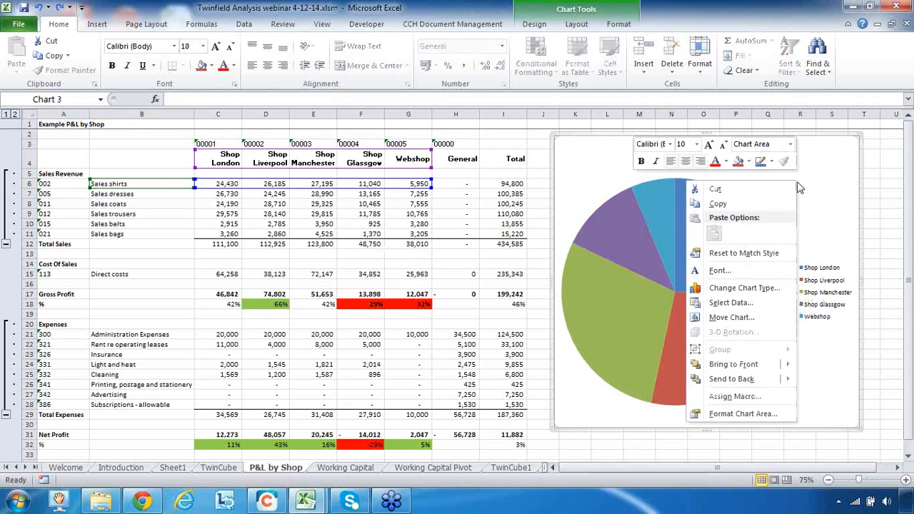
left_click(770, 290)
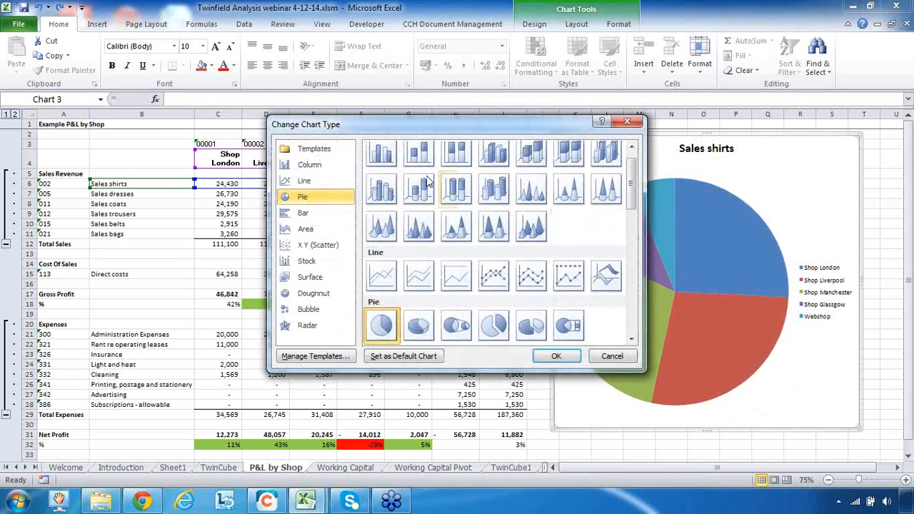
left_click(391, 163)
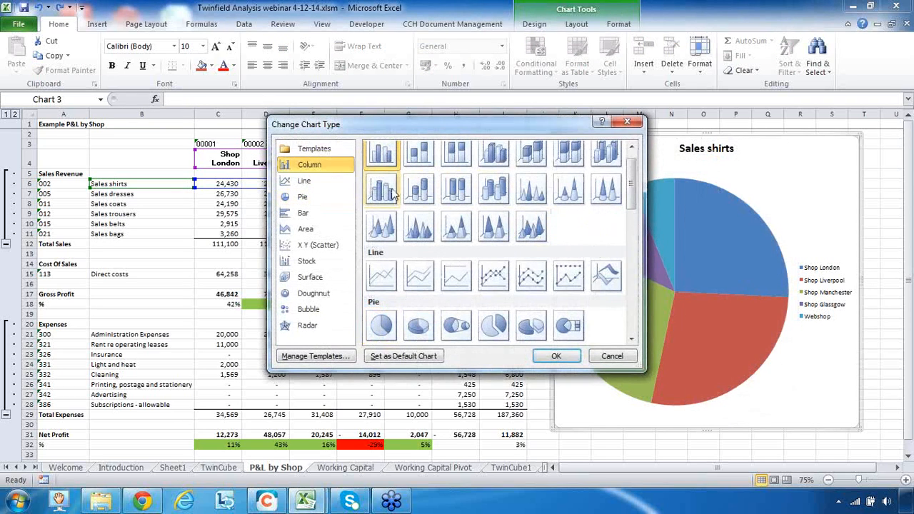
left_click(559, 357)
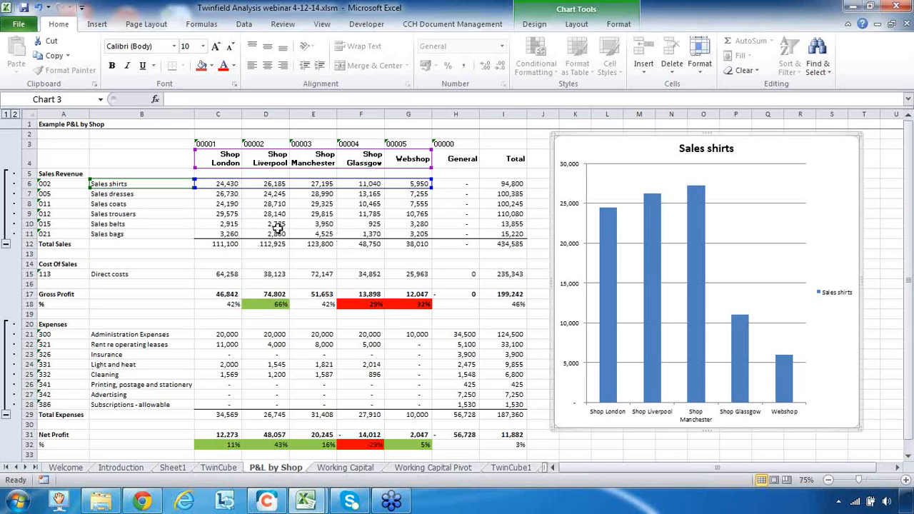
left_click(276, 265)
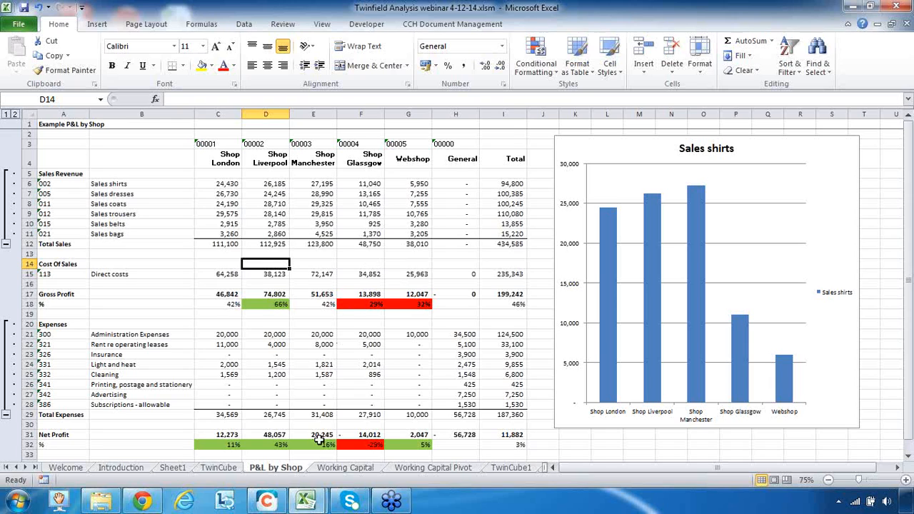
Open the Working Capital sheet and examine the Trade creditors label in C13 and the Working Capital formula in E19
left_click(347, 468)
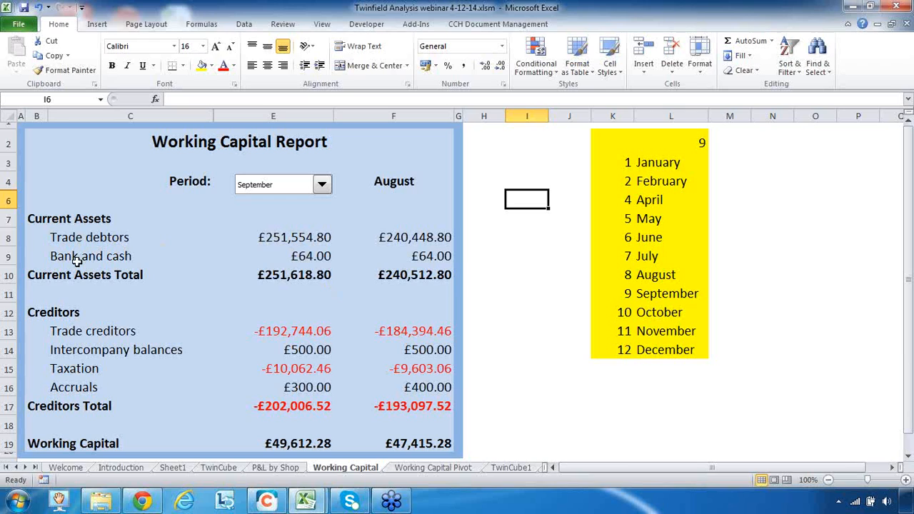
left_click(65, 329)
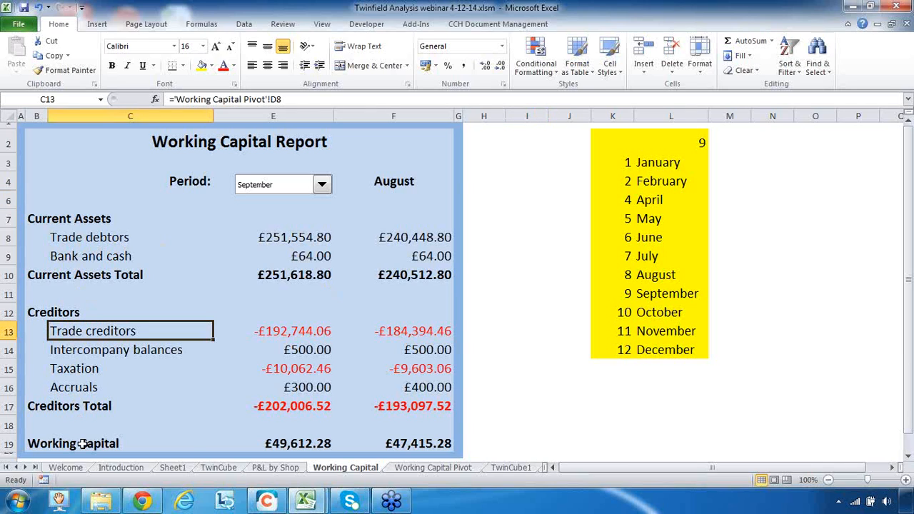
left_click(318, 443)
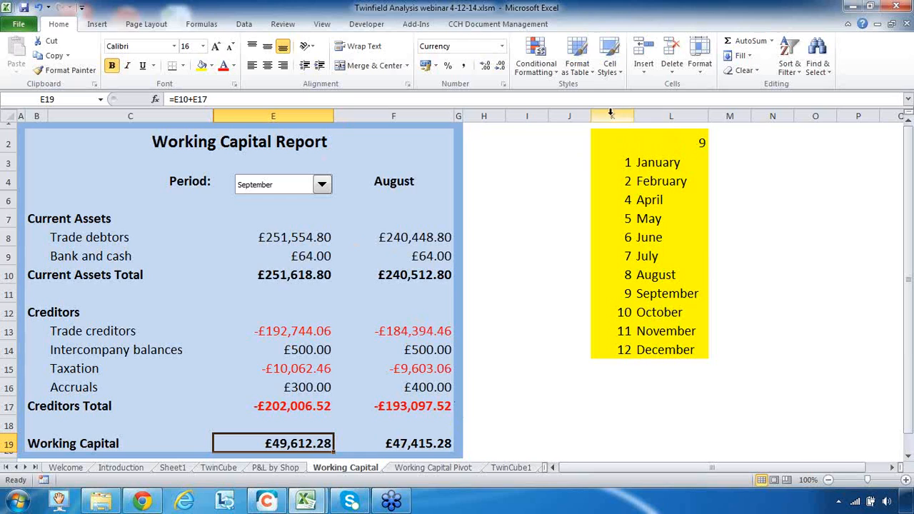
Hide columns K:L, which hold the month list, and undo the hiding
left_click_drag(610, 114, 662, 114)
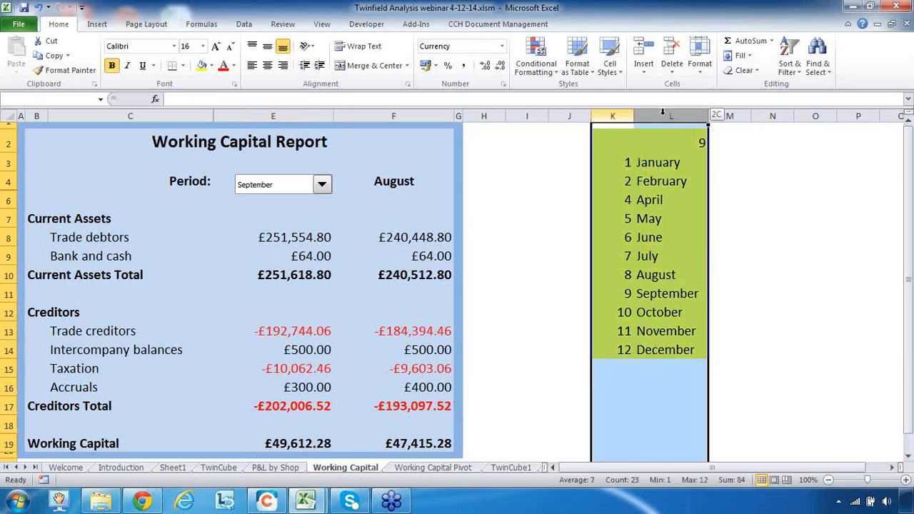
right_click(636, 200)
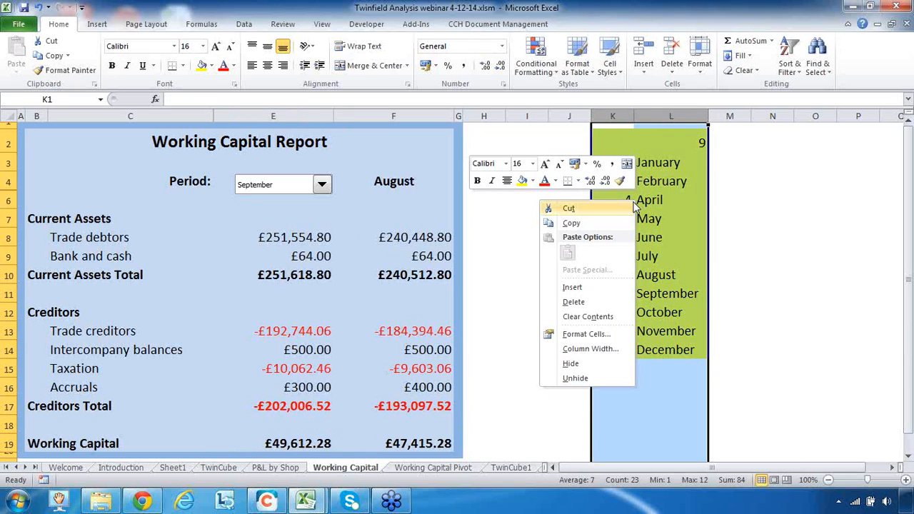
left_click(571, 364)
left_click(701, 234)
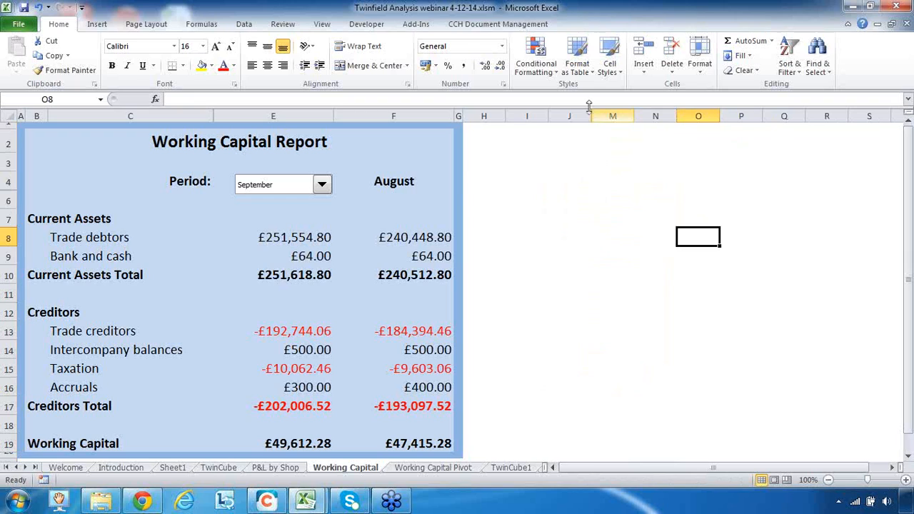
left_click(38, 7)
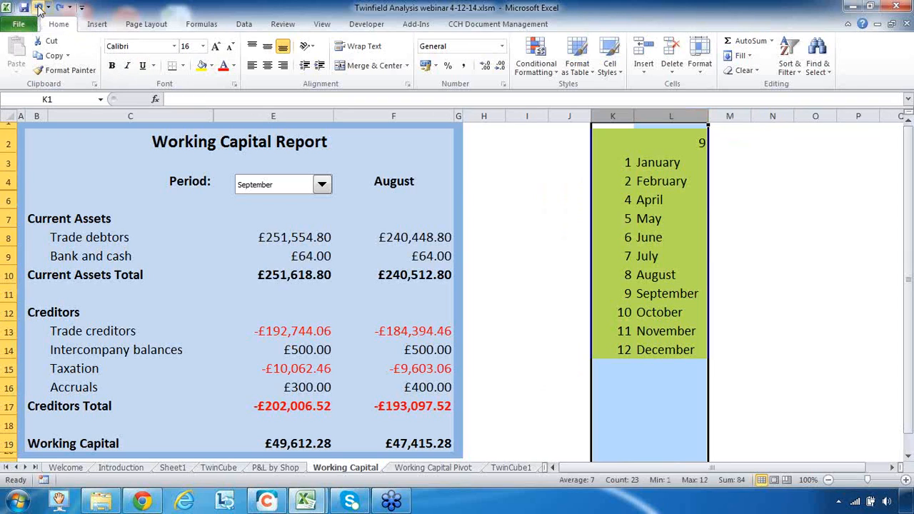
Examine the month numbers in K3:K14 and the month names in L3:L14 that feed the period selector
left_click(618, 164)
left_click_drag(618, 163, 607, 343)
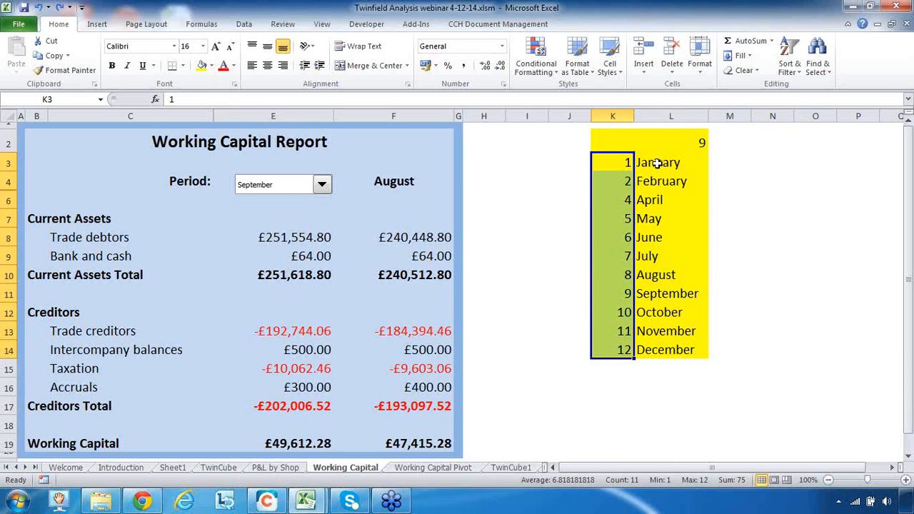
left_click_drag(657, 163, 676, 346)
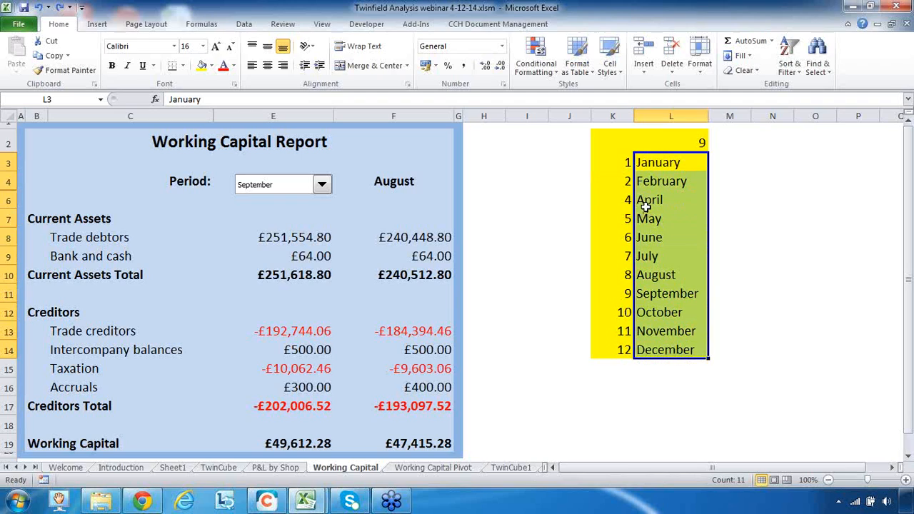
Set the Working Capital Report period to March, check linked cell L2, and change the period to April
left_click(323, 185)
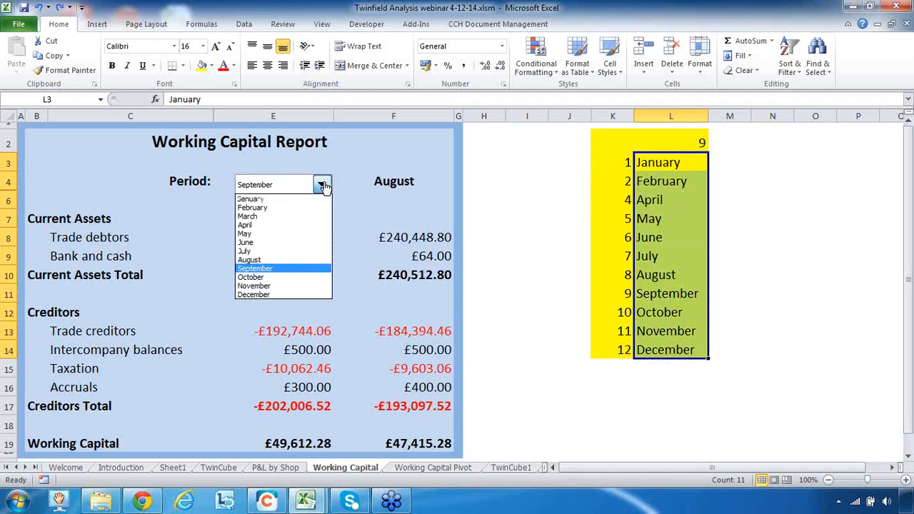
left_click(291, 223)
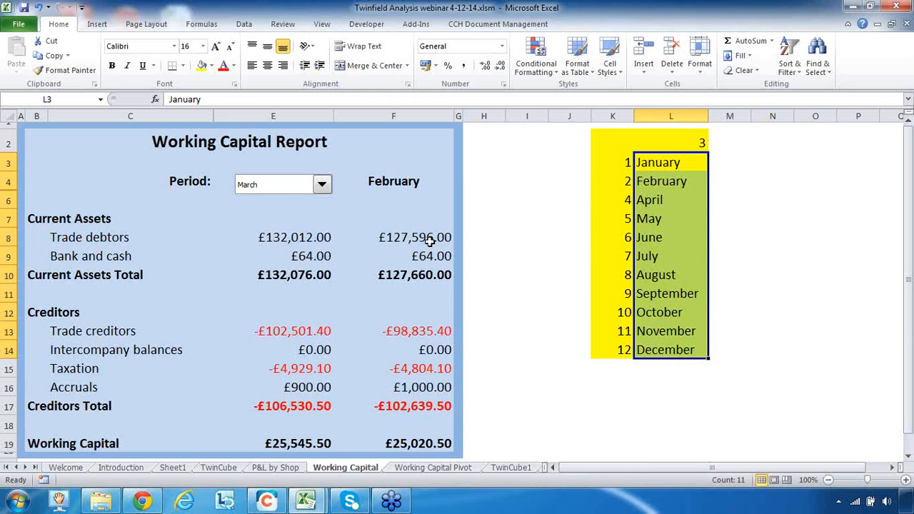
left_click(699, 146)
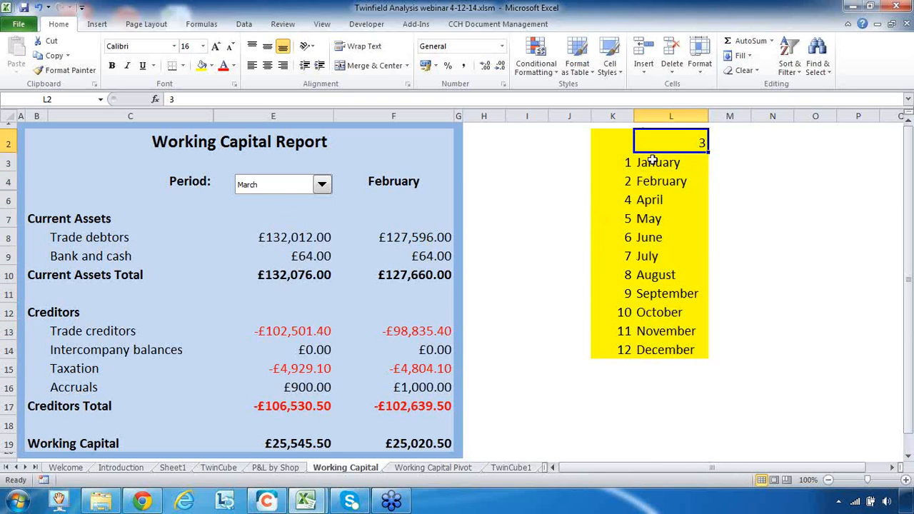
left_click(322, 185)
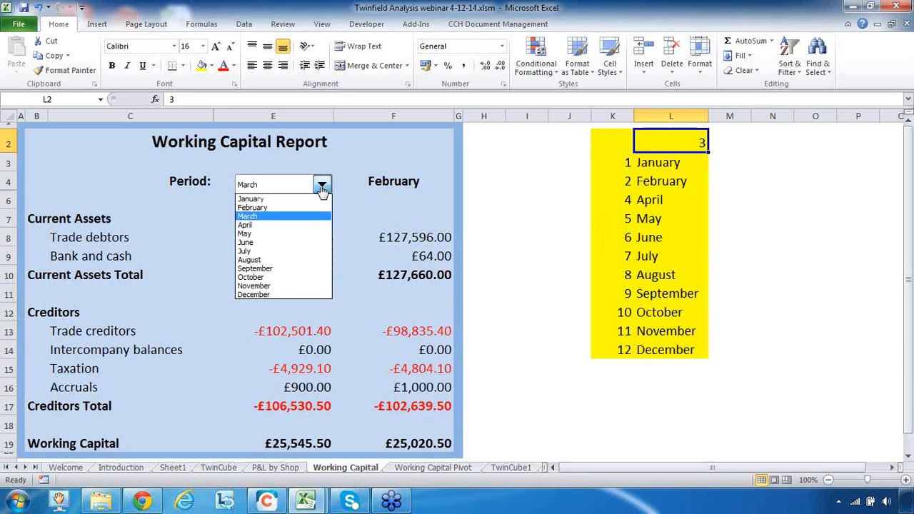
left_click(265, 225)
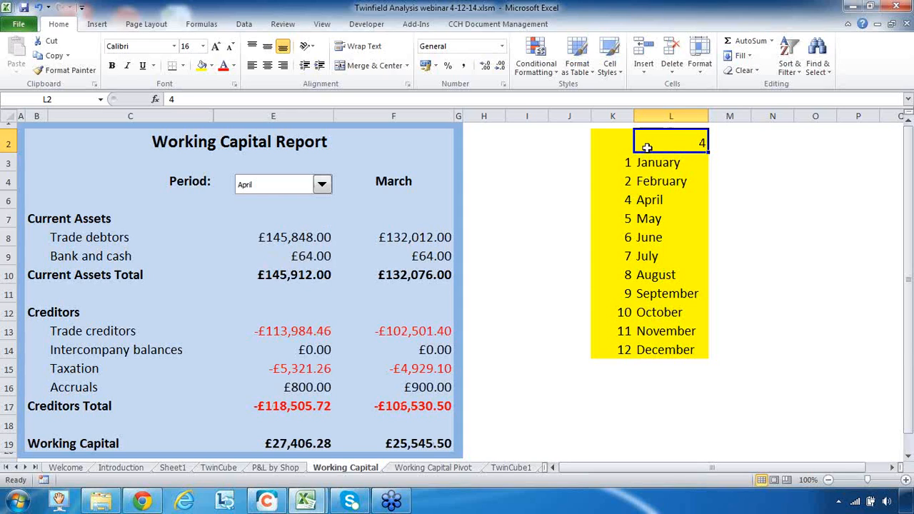
Examine the Trade debtors SUMIFS formula in E8 and its source data on the TwinCube1 sheet, and return to the Working Capital sheet
left_click(290, 239)
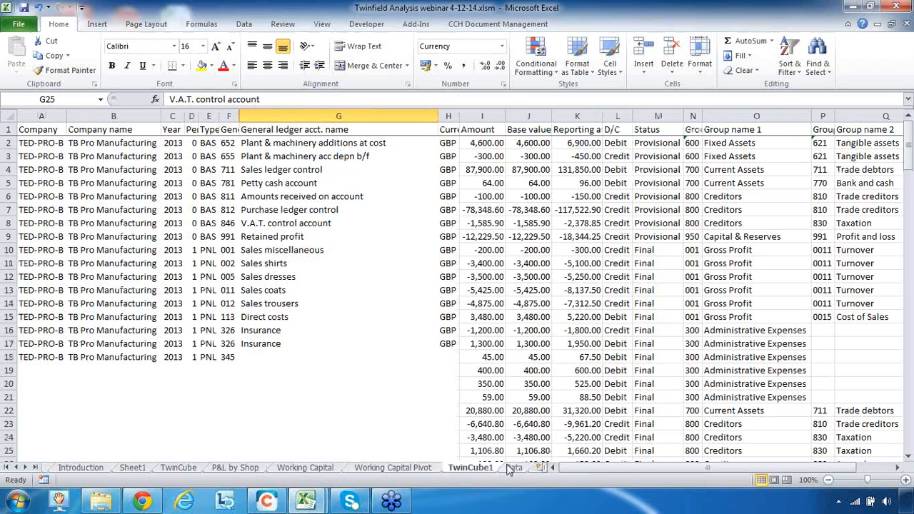
left_click(509, 469)
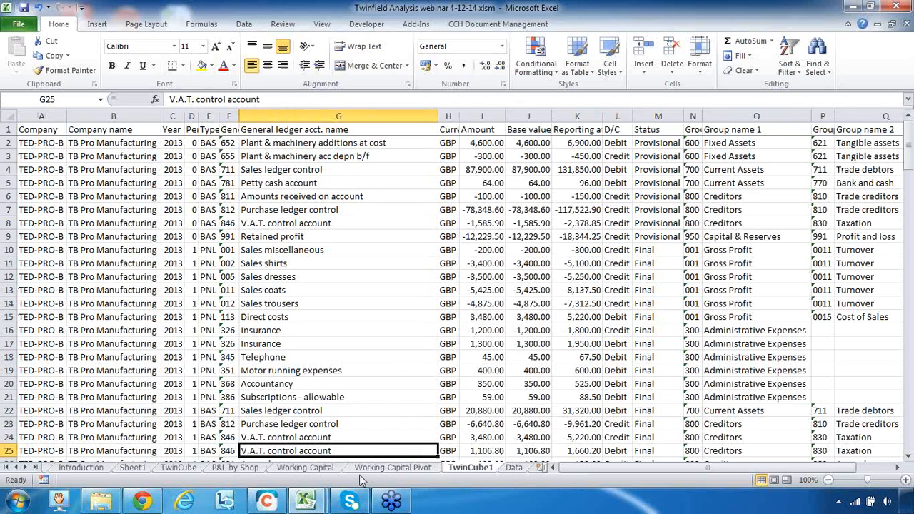
left_click(306, 468)
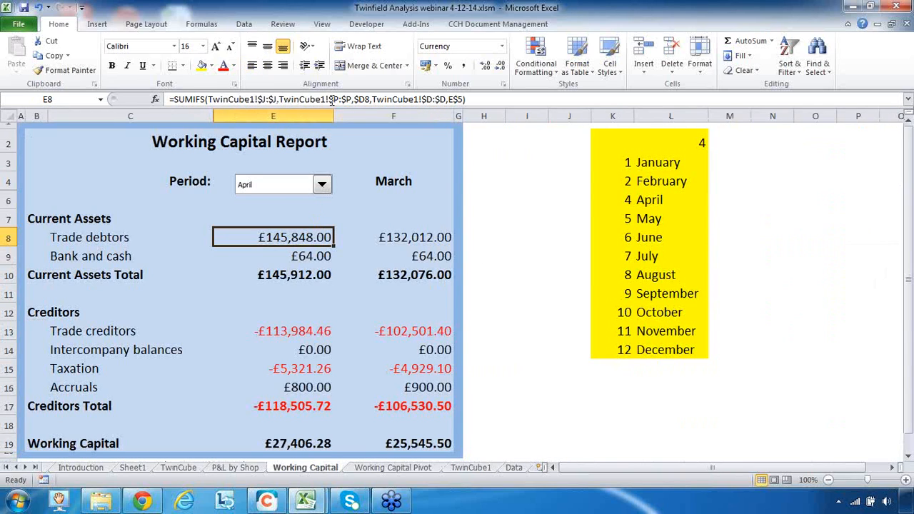
left_click(448, 99)
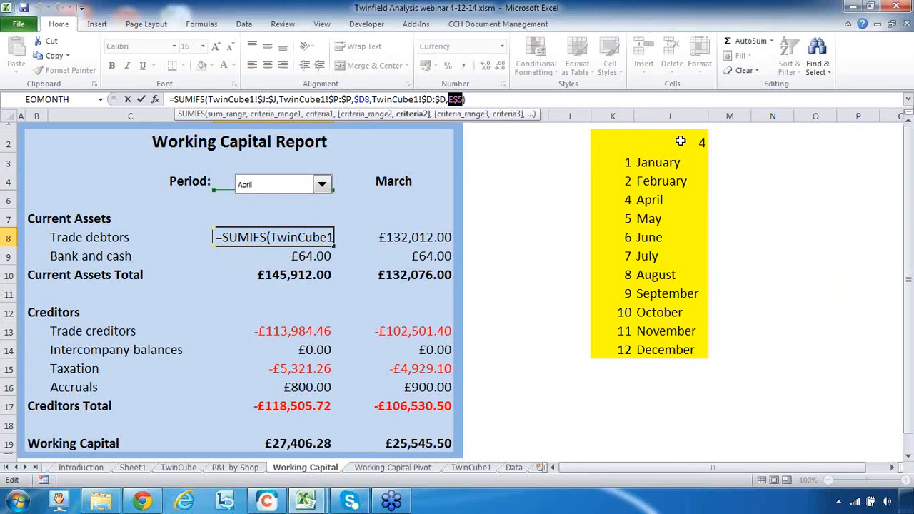
left_click(681, 140)
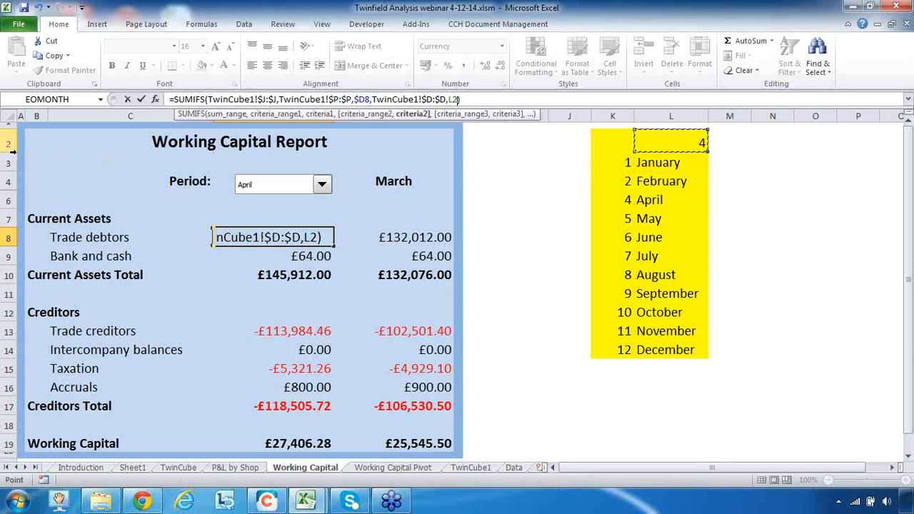
key("Return")
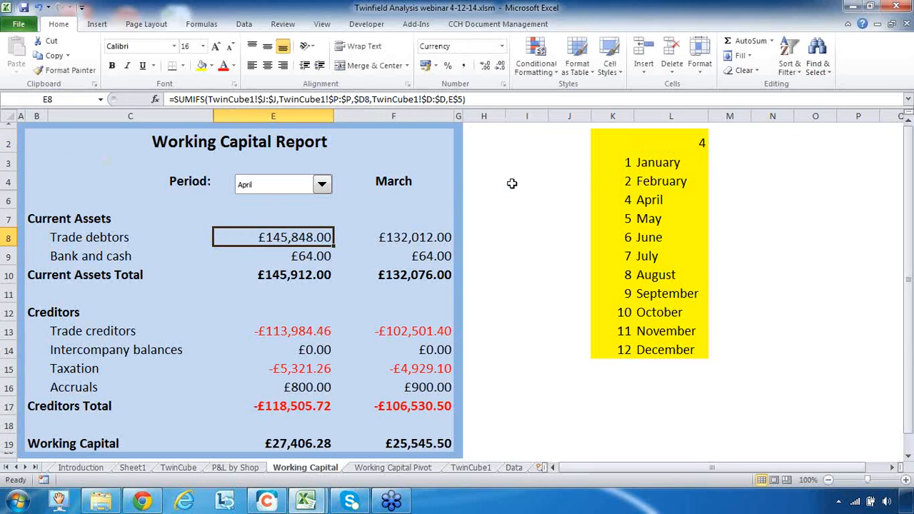
Go to hidden cell E5 and examine its period criterion formula, leaving it unedited
left_click(57, 98)
type("e5")
key("Return")
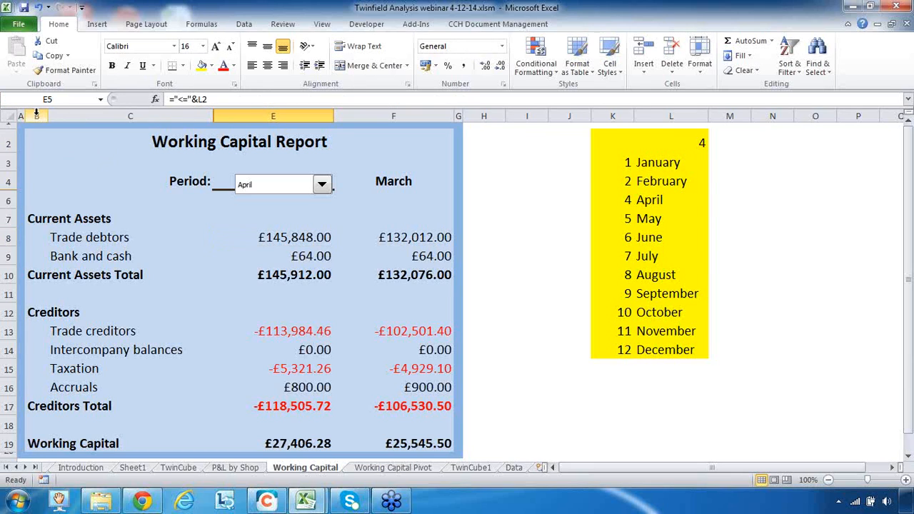
triple_click(218, 98)
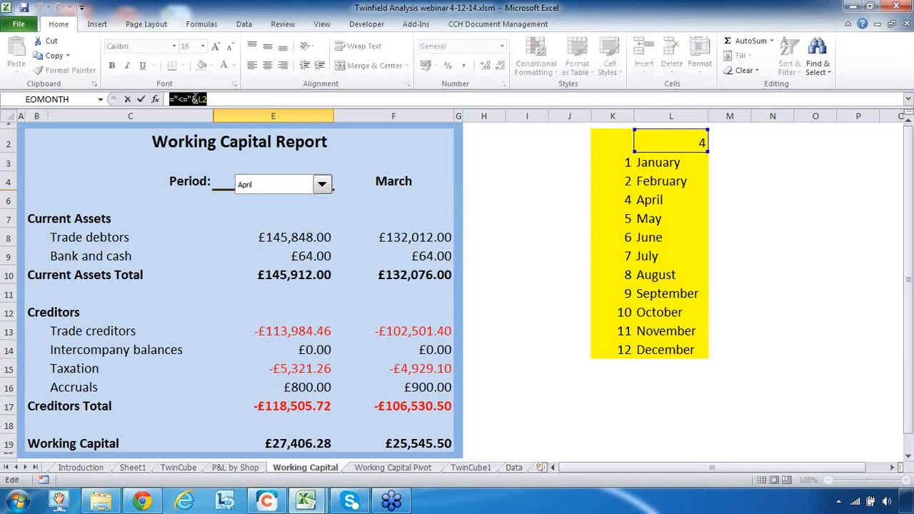
key("Escape")
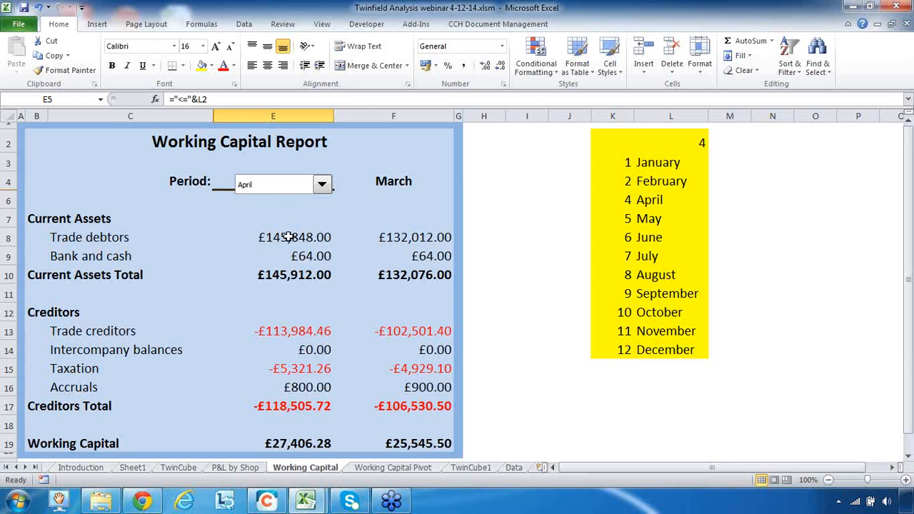
Examine the prior-period Trade debtors formula in F8 and the criterion formula in hidden cell F5 that it references
left_click(425, 236)
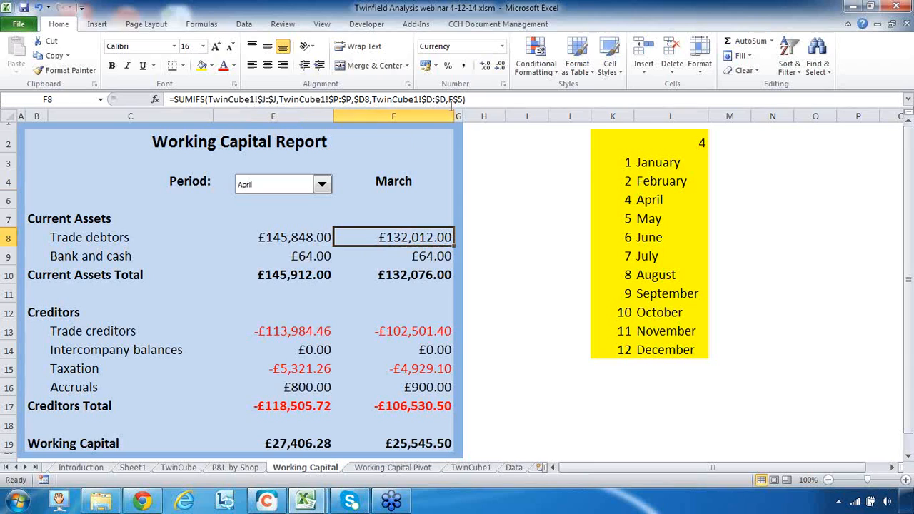
left_click(65, 99)
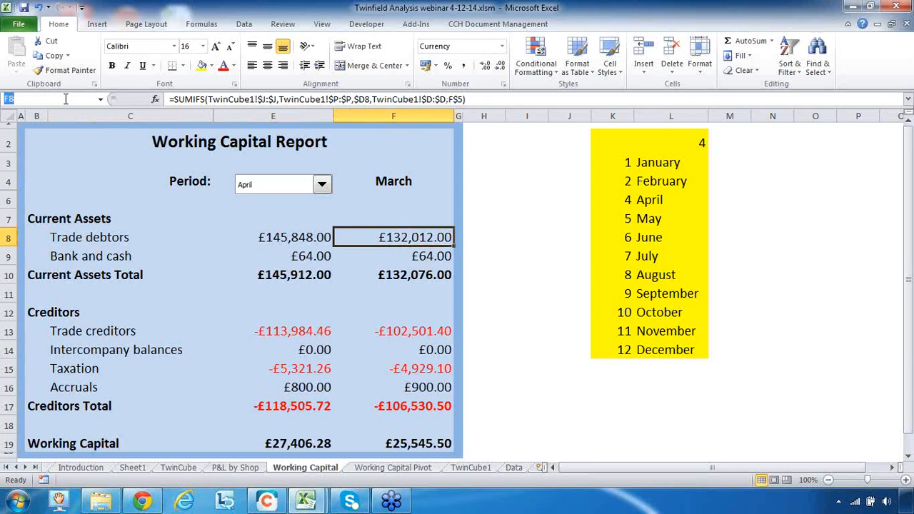
type("f5")
key("Return")
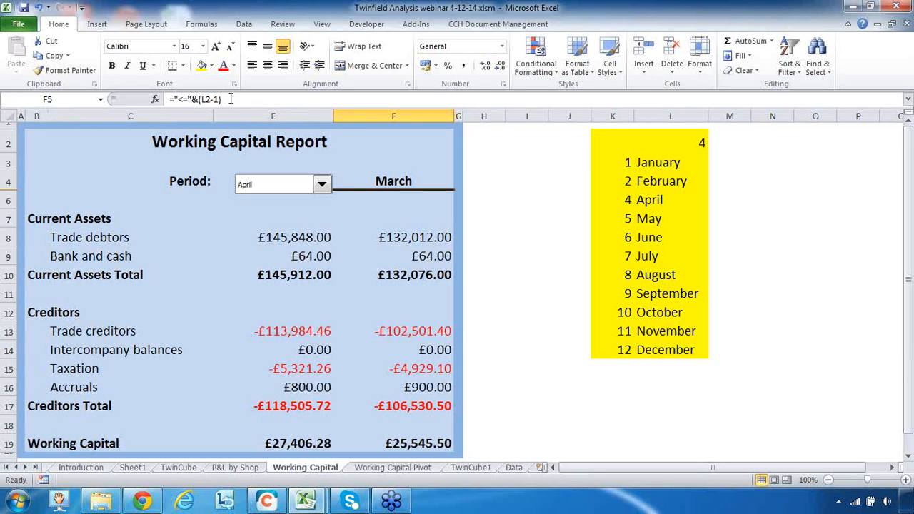
left_click(202, 100)
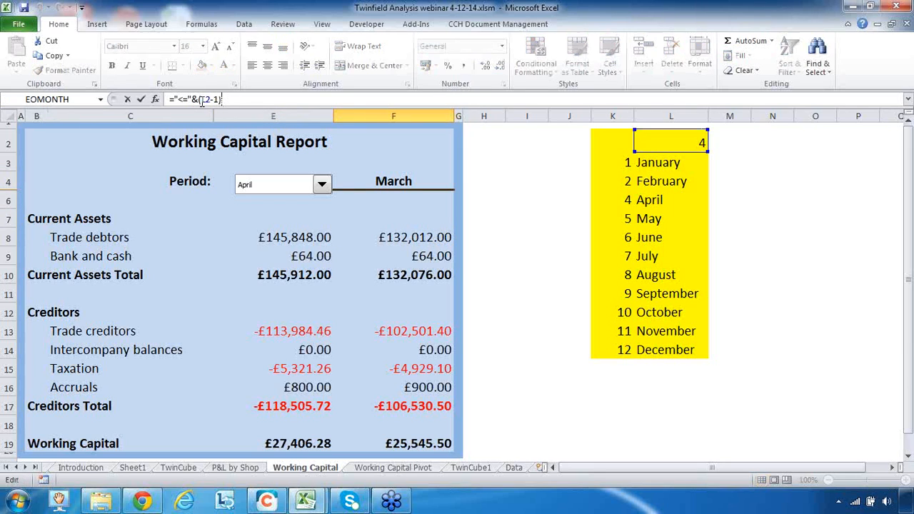
left_click(519, 201)
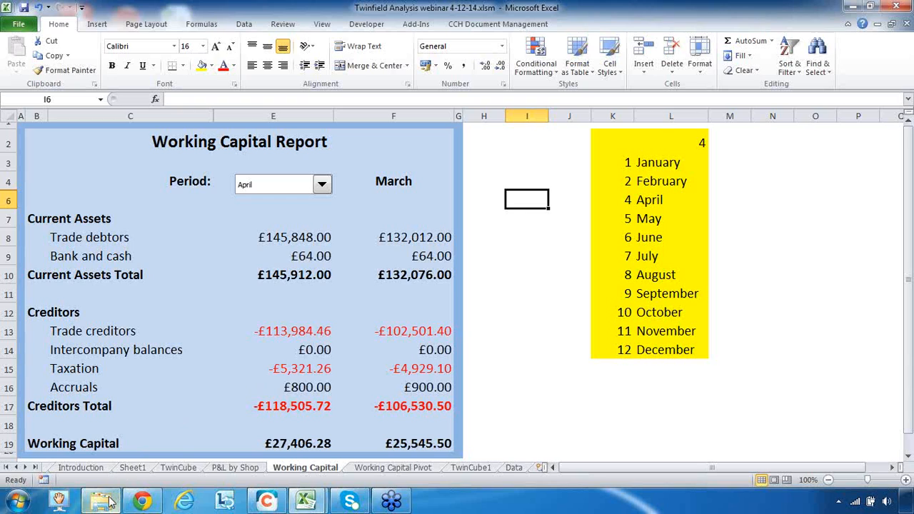
Switch to the Examples folder in Windows Explorer, view the chart in Example1.gif and close it
mouse_move(109, 504)
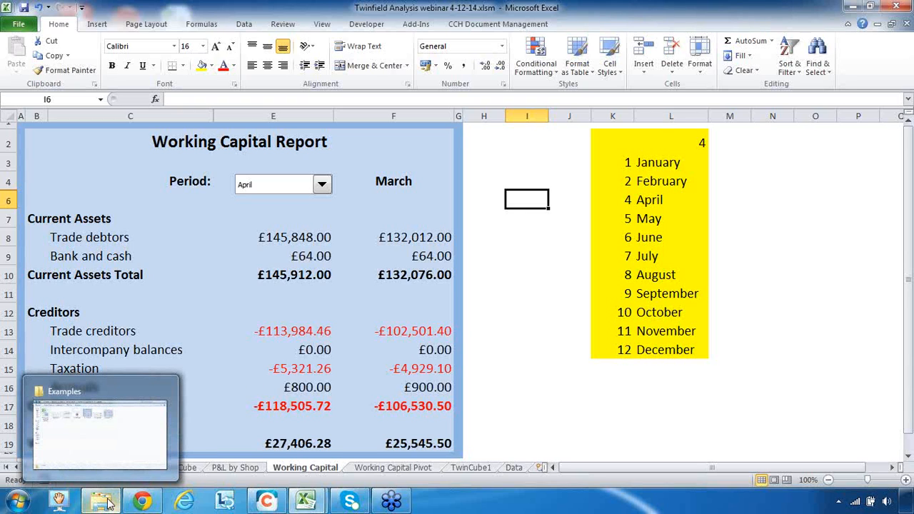
left_click(107, 503)
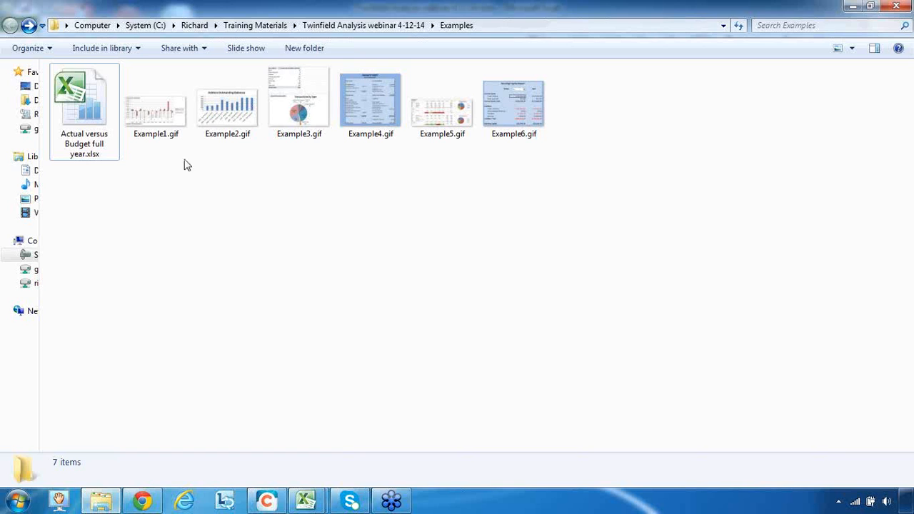
left_click(158, 107)
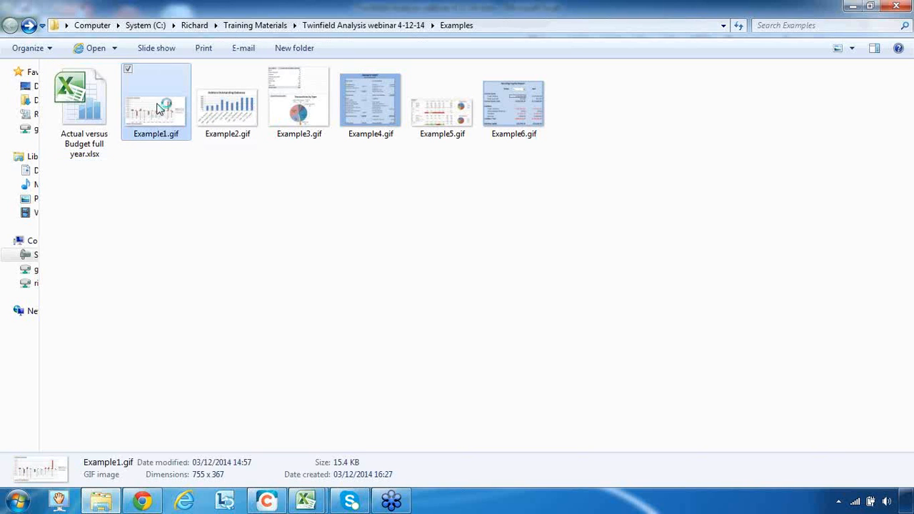
double_click(160, 107)
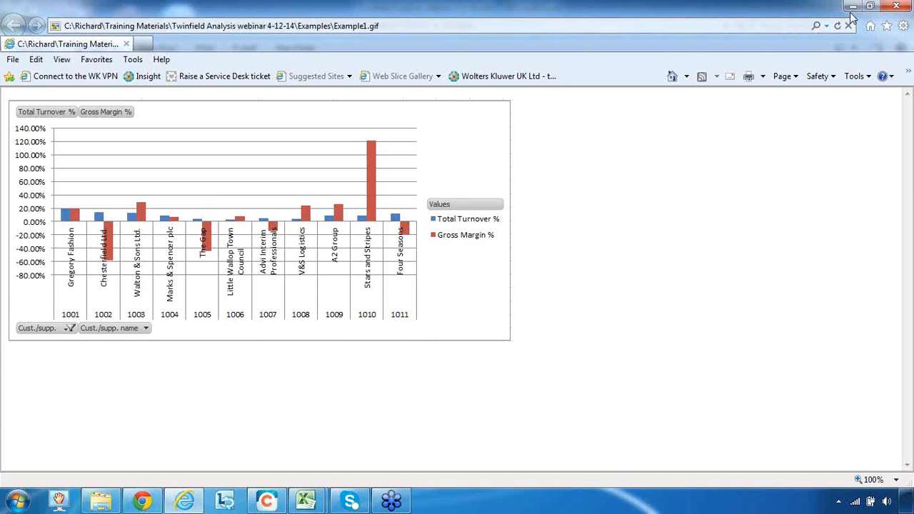
left_click(898, 7)
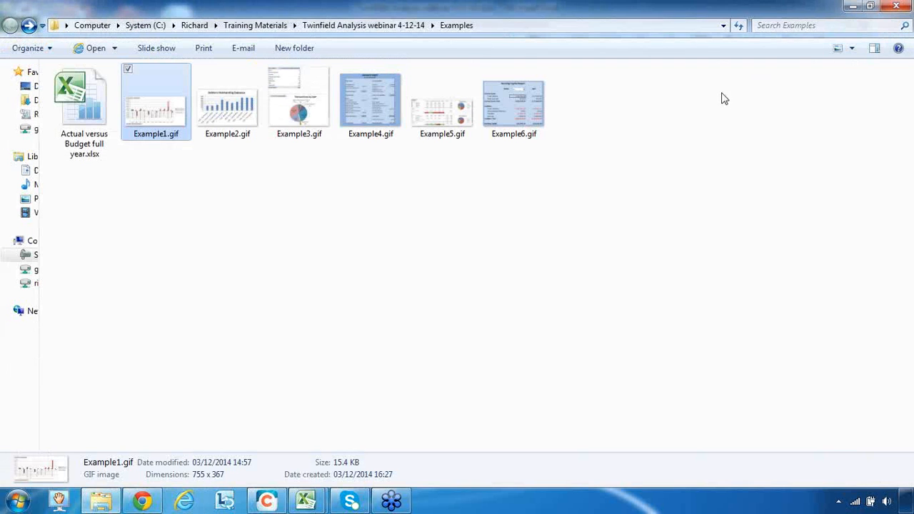
Open Example2.gif with Microsoft Office 2010, view the example reports through to Example6.gif, and close the viewer
left_click(212, 106)
right_click(212, 106)
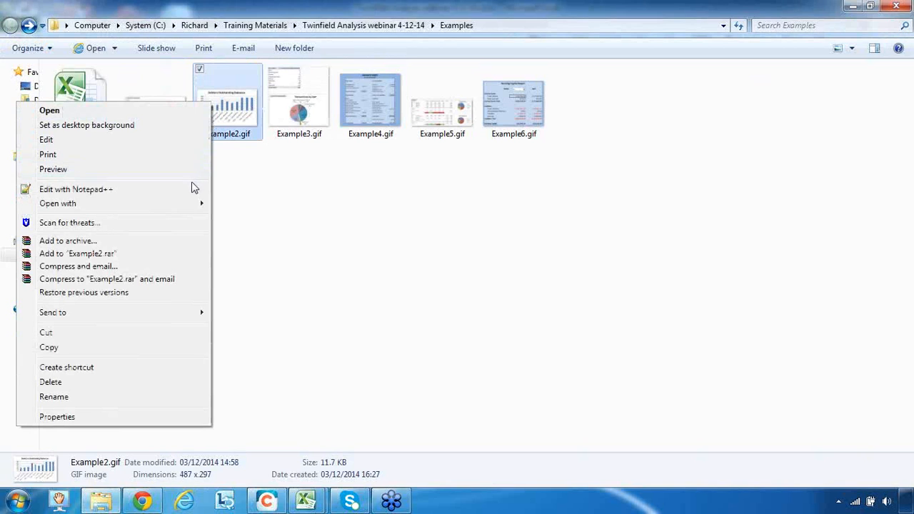
mouse_move(179, 206)
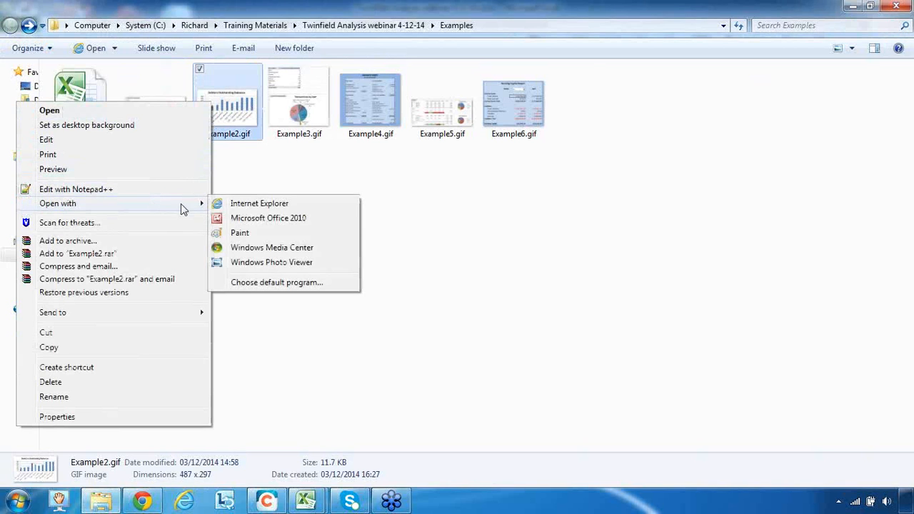
left_click(273, 220)
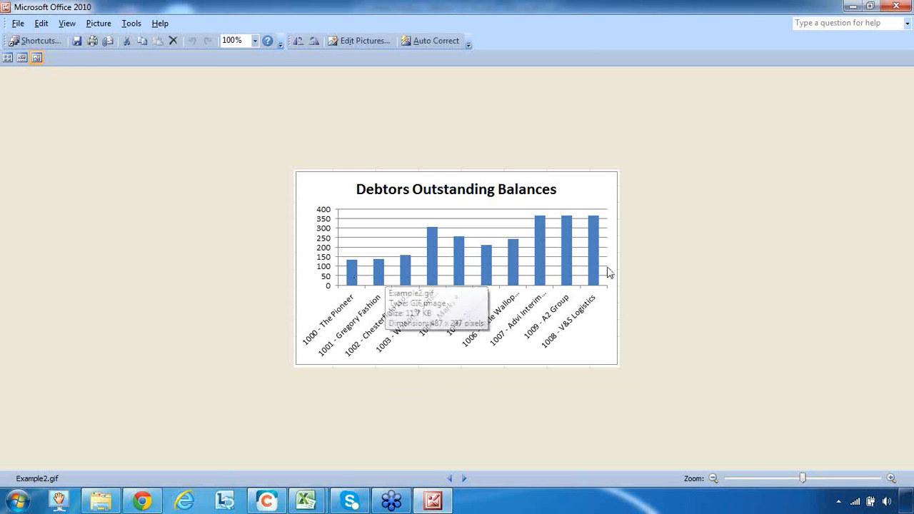
left_click(466, 479)
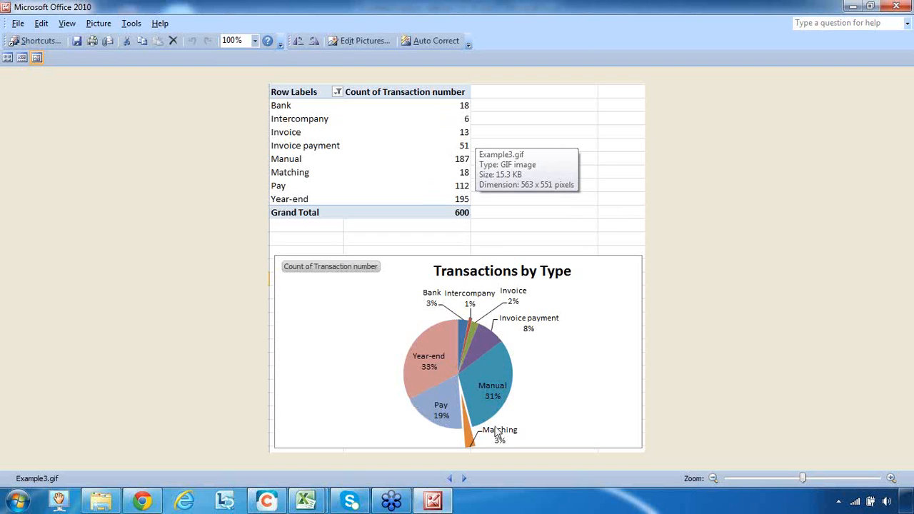
left_click(465, 479)
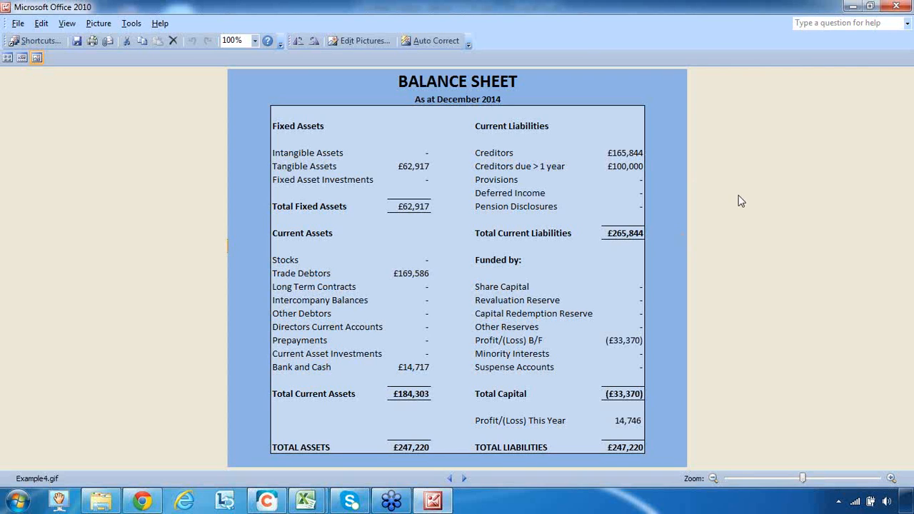
left_click(464, 479)
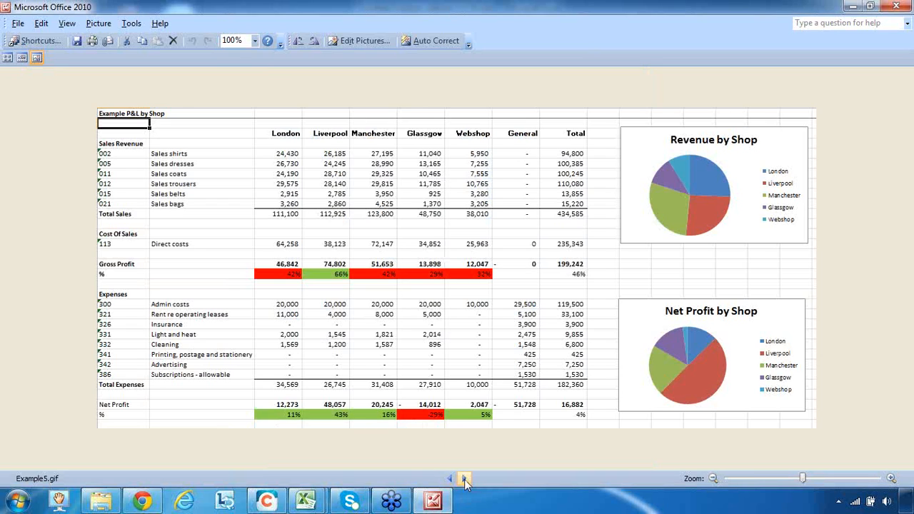
left_click(464, 480)
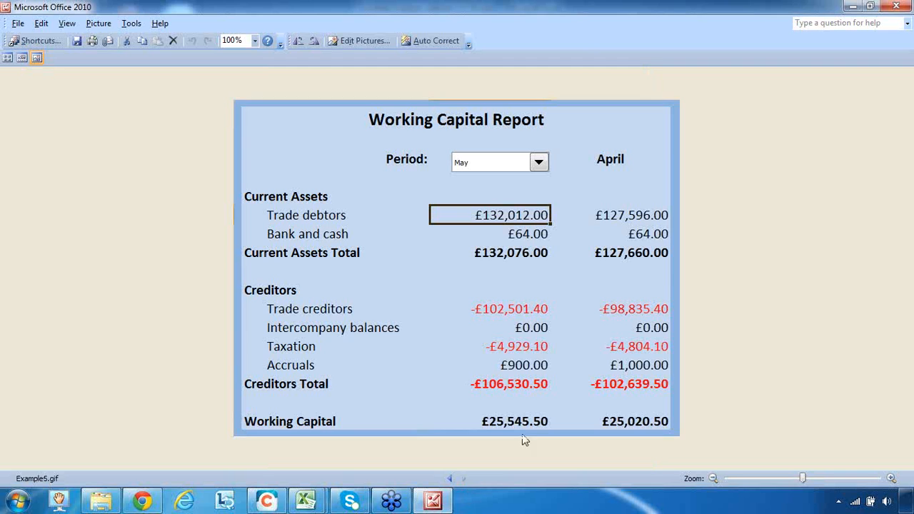
left_click(898, 7)
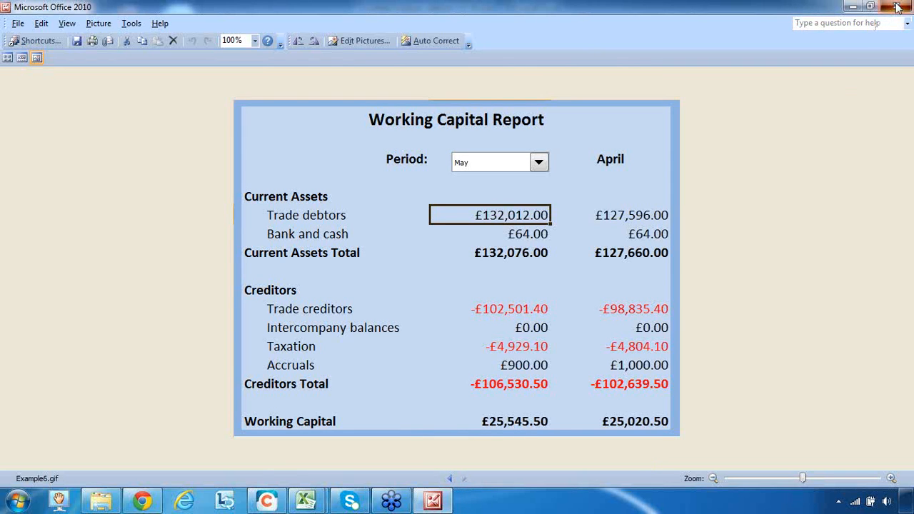
Open the workbook Actual versus Budget full year.xlsx from the Examples folder in Excel
double_click(77, 114)
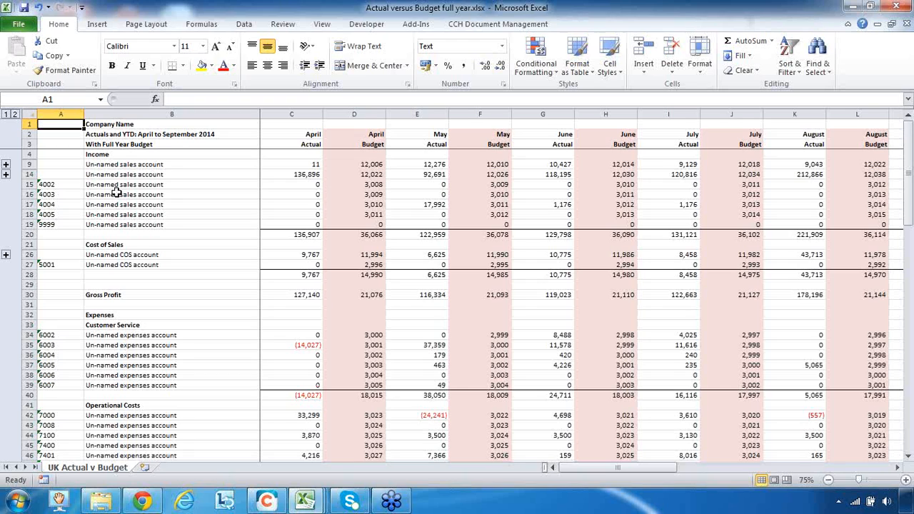
Examine the sales account names, expand the grouped account rows to see the sub-accounts, and collapse all groups again
left_click_drag(127, 165, 133, 245)
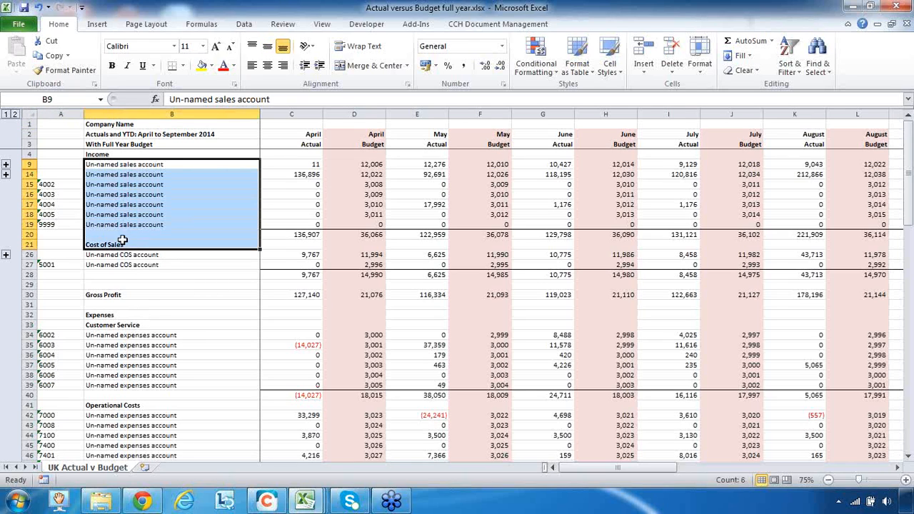
left_click(6, 175)
left_click(6, 164)
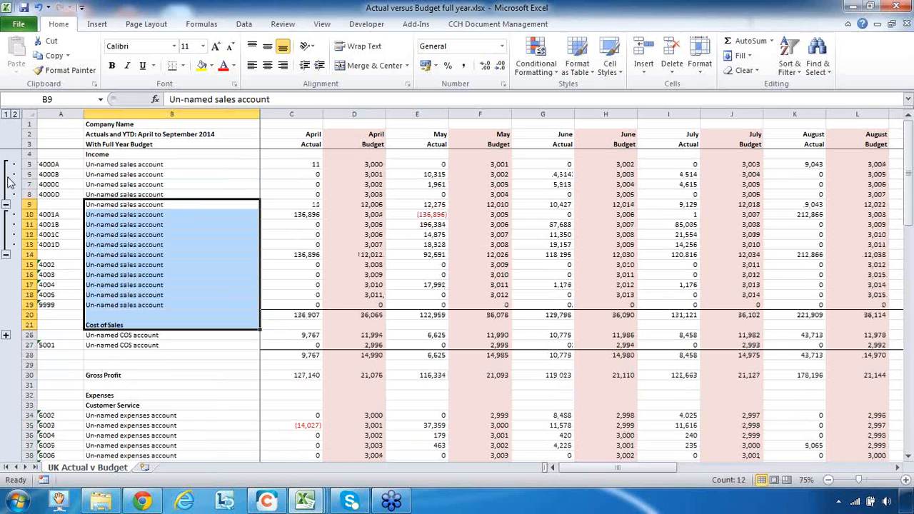
left_click(14, 115)
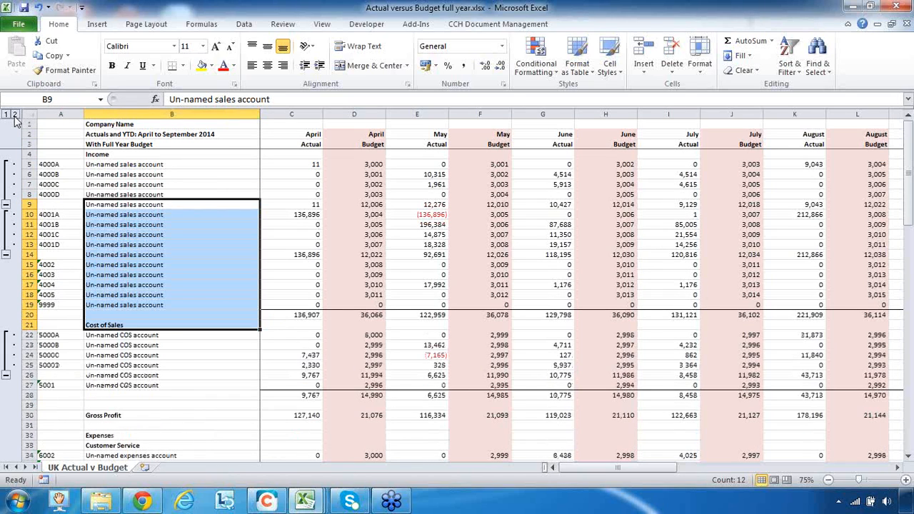
left_click(8, 116)
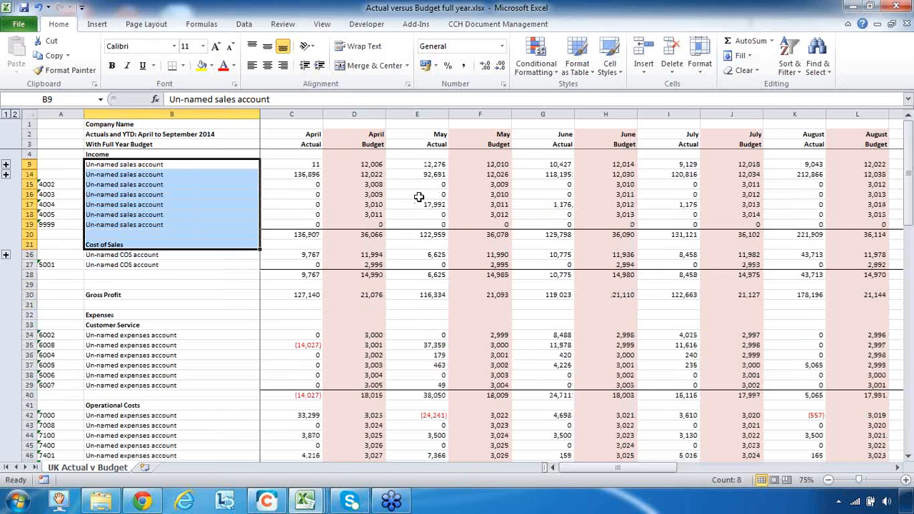
Review the income rows' April actual and budget figures, then the YTD actual, YTD budget, YTD variance and full-year budget columns
left_click_drag(298, 165, 314, 225)
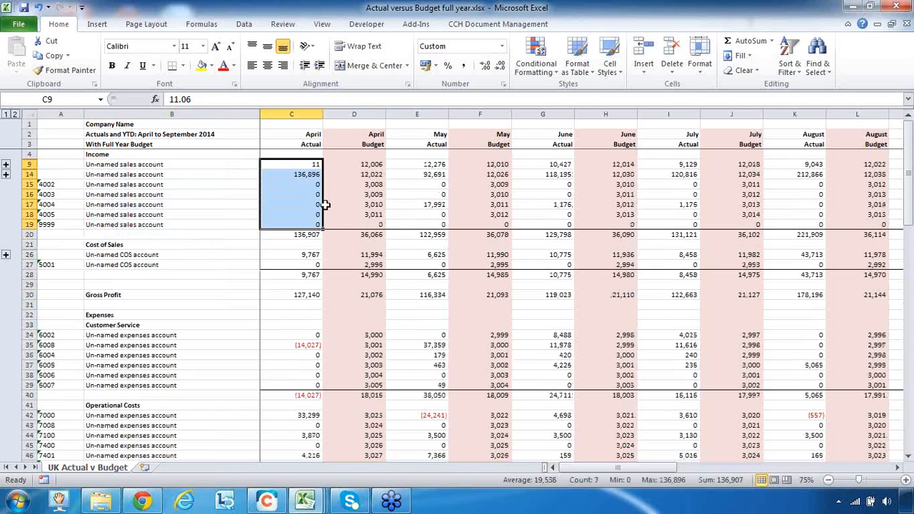
left_click_drag(361, 165, 371, 224)
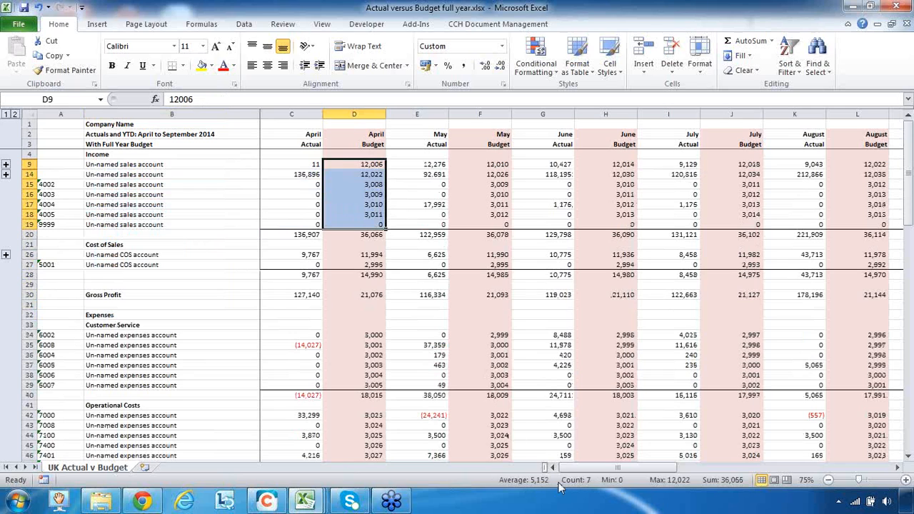
left_click_drag(611, 468, 897, 477)
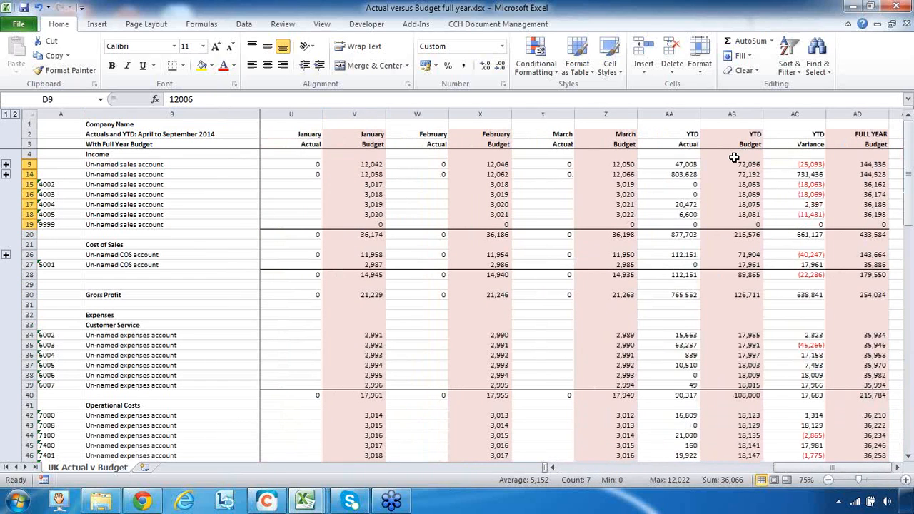
left_click_drag(661, 165, 679, 220)
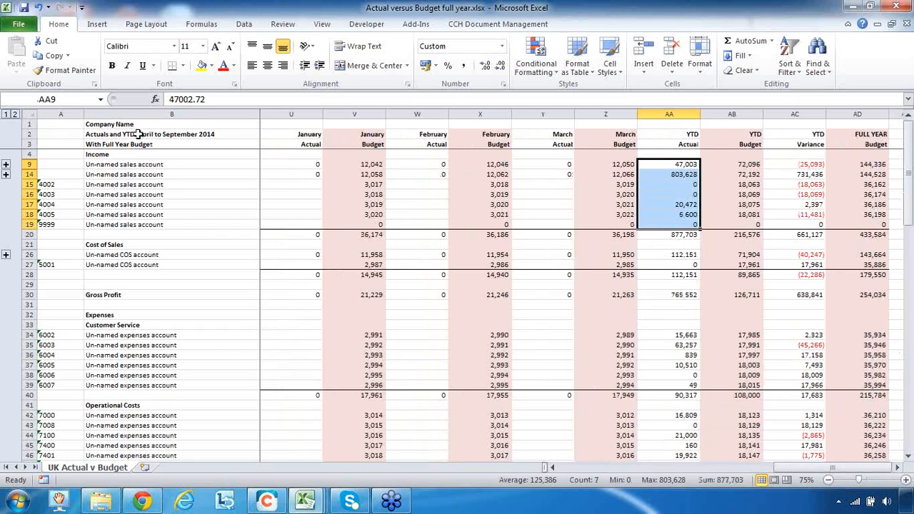
left_click_drag(729, 165, 736, 221)
left_click_drag(800, 164, 797, 224)
left_click_drag(860, 164, 866, 234)
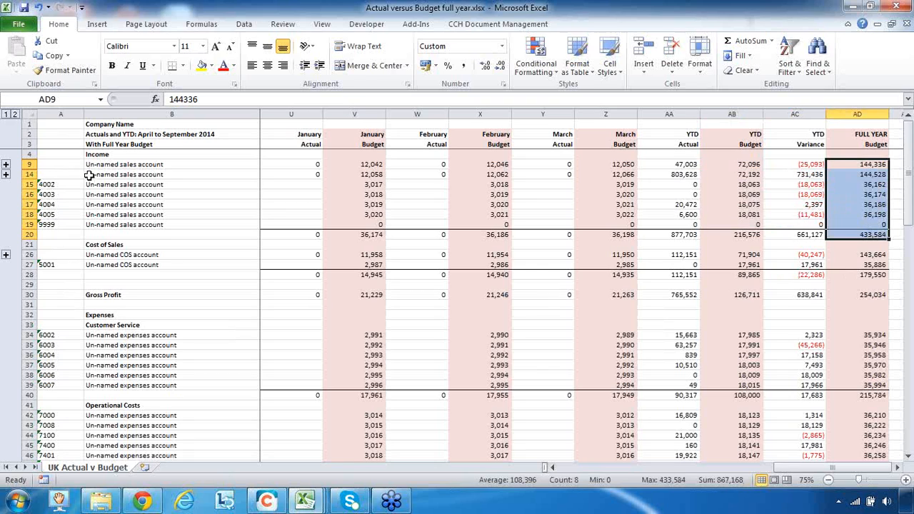
Expand both grouped sales account blocks and review the report from Income and Cost of Sales down to Net Profit Before Tax
left_click(5, 174)
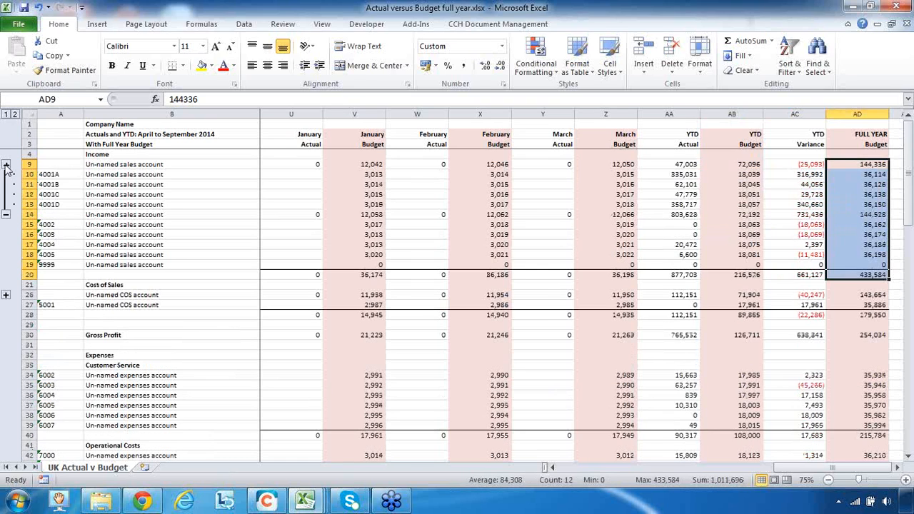
left_click(6, 165)
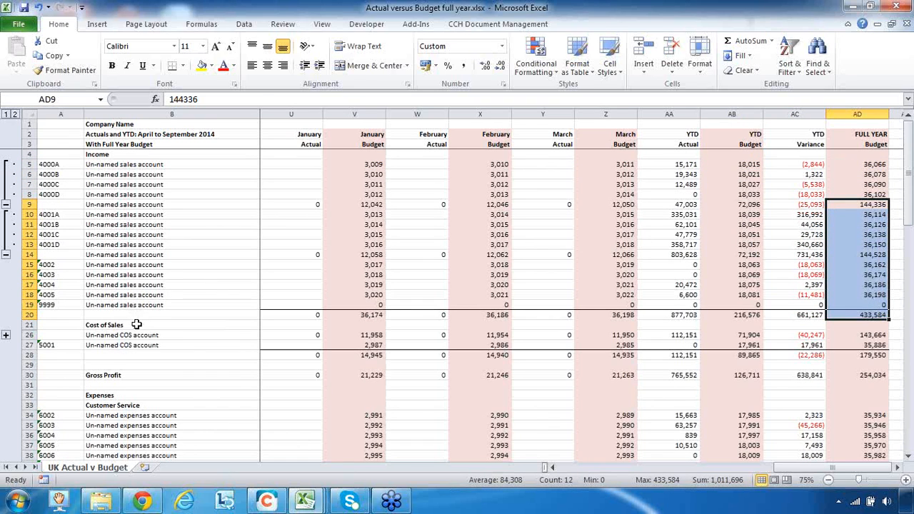
left_click_drag(136, 307, 143, 194)
left_click_drag(149, 324, 150, 336)
scroll(153, 411, "down", 4)
scroll(145, 383, "down", 16)
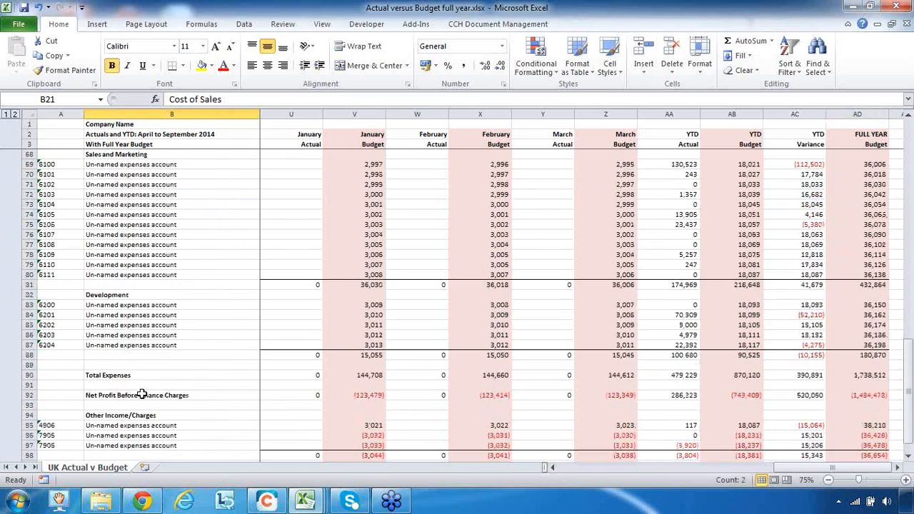
scroll(139, 397, "down", 4)
left_click(131, 354)
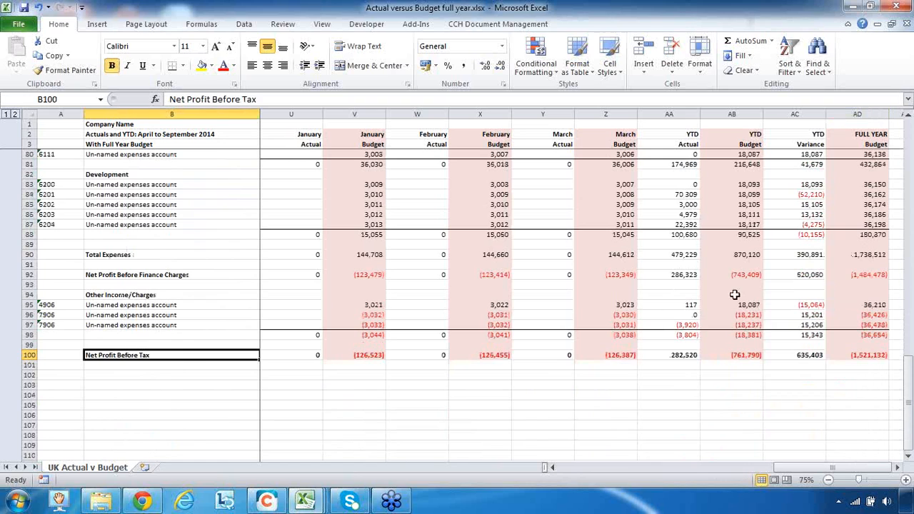
Close the Actual versus Budget full year.xlsx workbook without saving the changes
left_click_drag(908, 397, 913, 136)
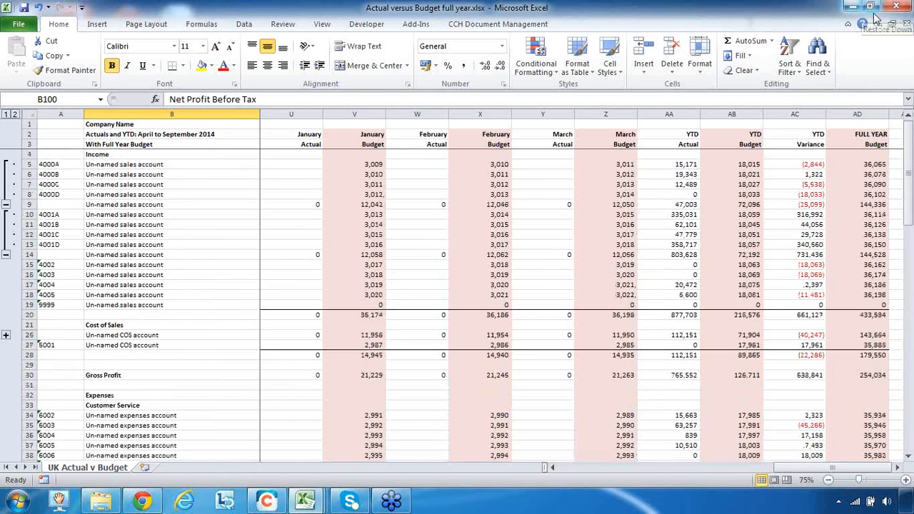
left_click(907, 24)
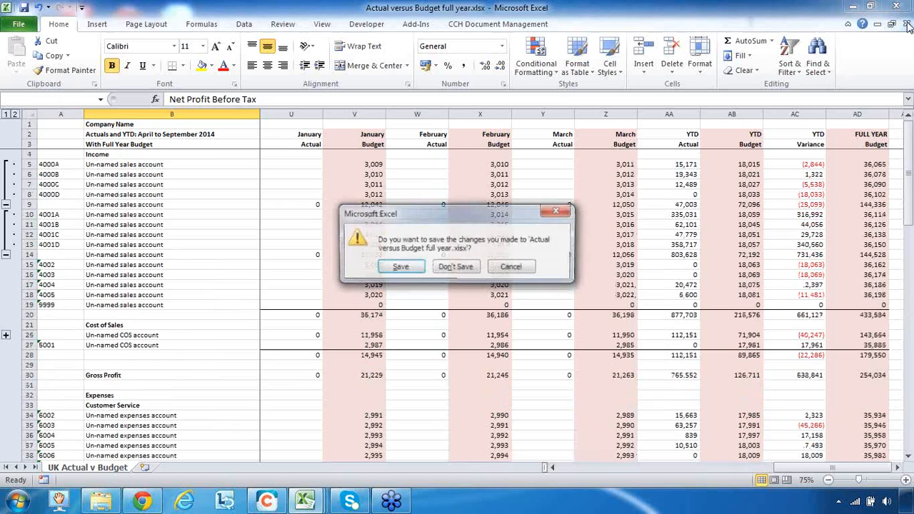
left_click(443, 267)
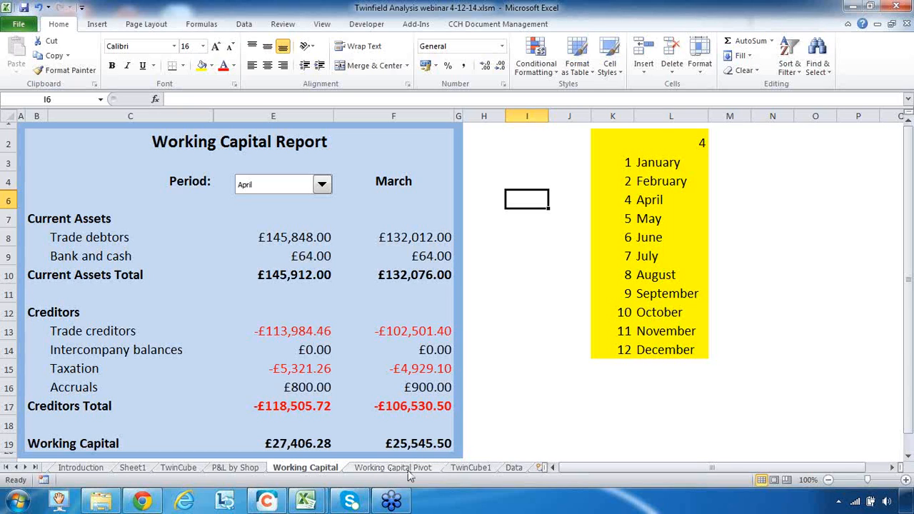
Show the Data sheet and review each Twinfield Analysis data charge tier in cells B4 to B6
left_click(515, 469)
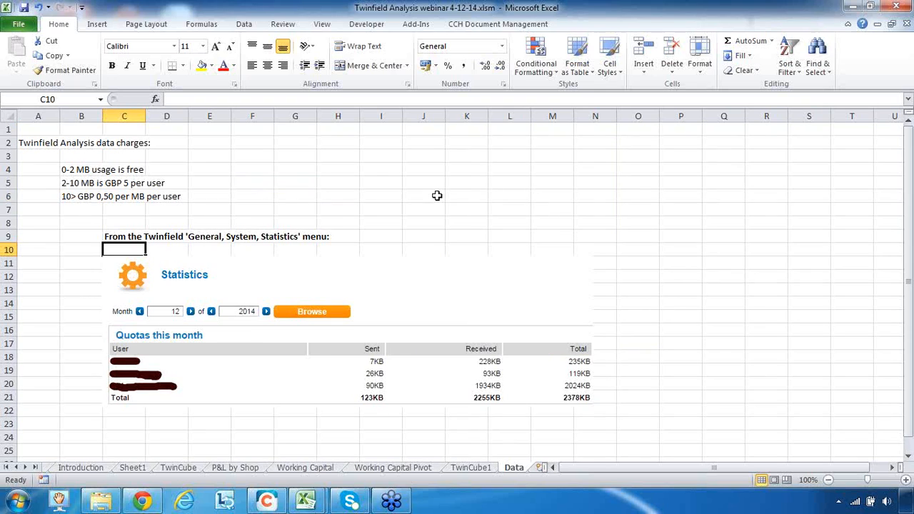
left_click(62, 172)
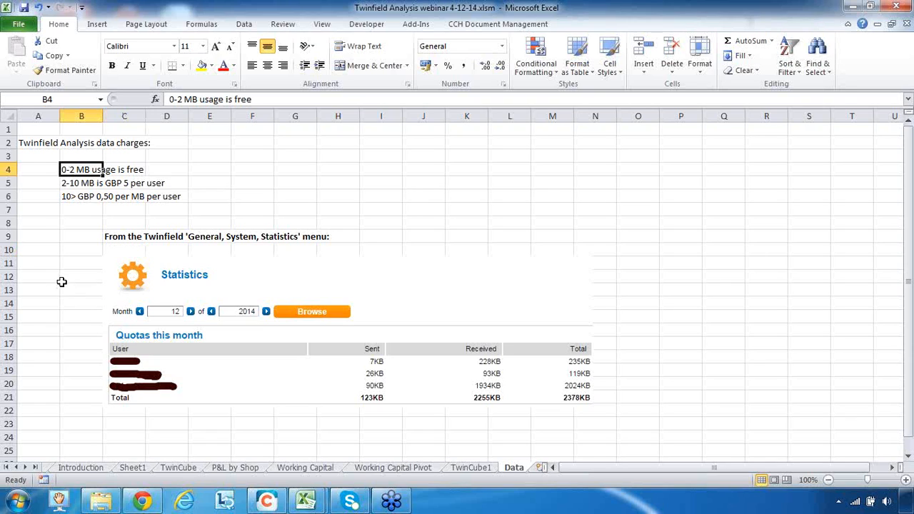
left_click(83, 183)
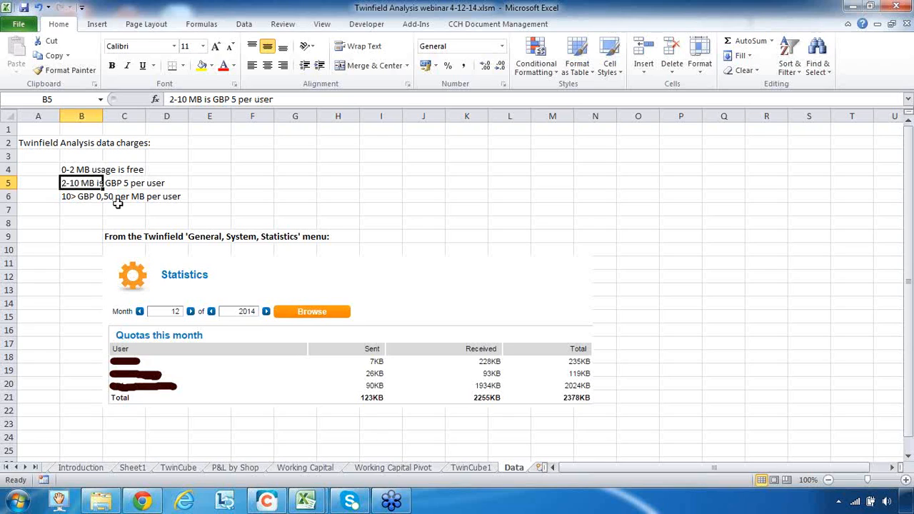
left_click(150, 182)
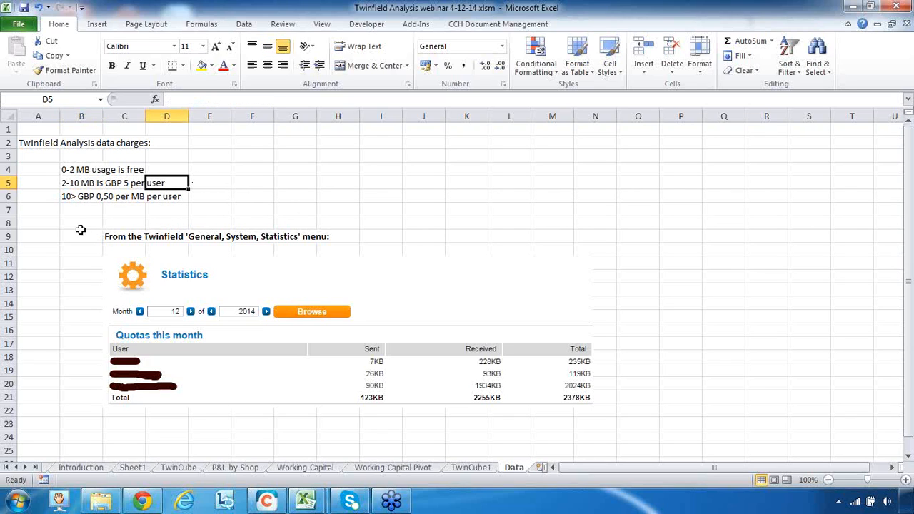
left_click(67, 196)
left_click(123, 209)
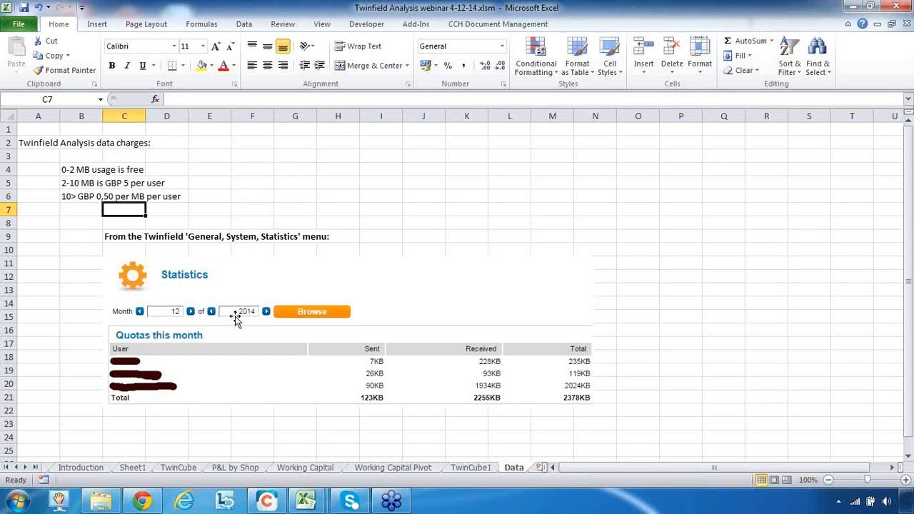
Switch to Twinfield in Chrome, show the General system Statistics, and examine the user's received data for month 12 of 2014
left_click(143, 502)
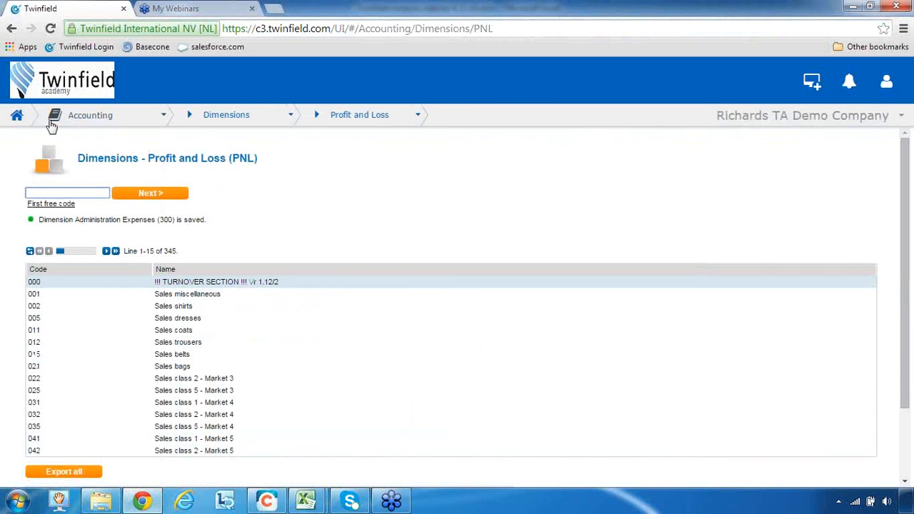
left_click(17, 117)
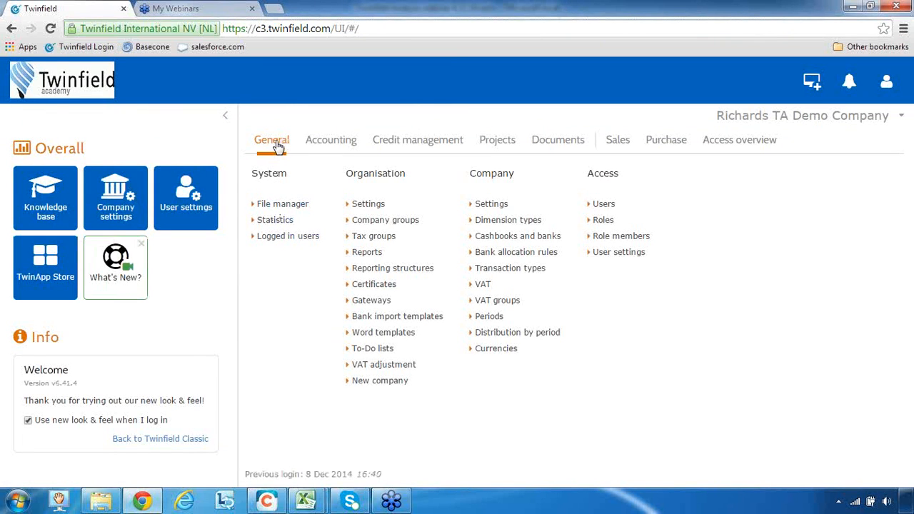
left_click(277, 222)
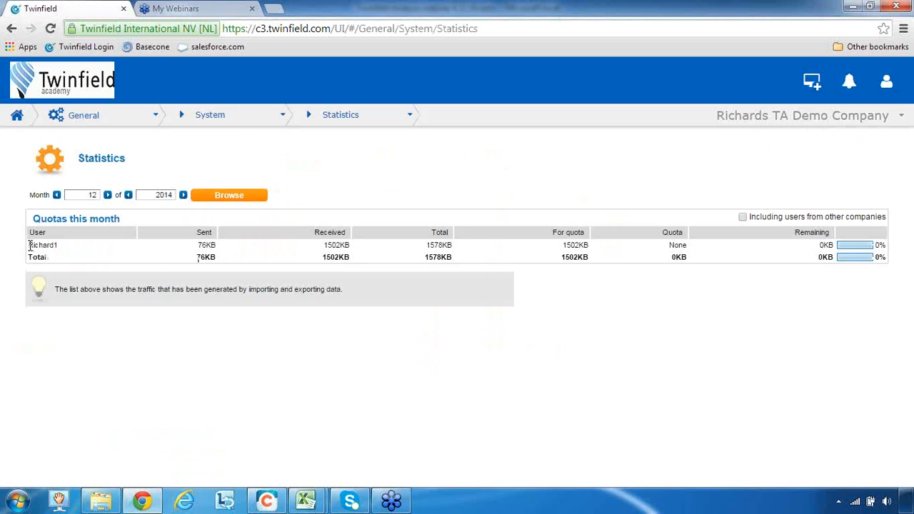
left_click_drag(29, 245, 63, 246)
left_click_drag(323, 245, 358, 245)
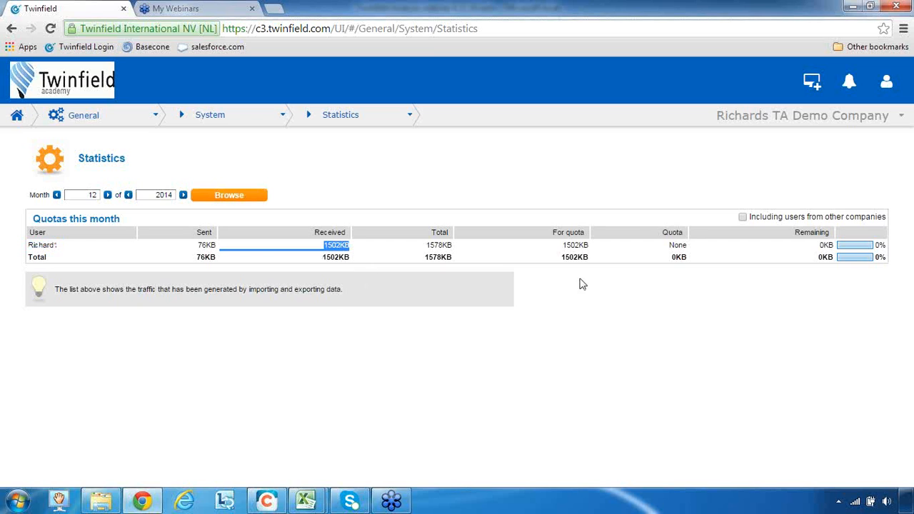
Return to the Excel webinar workbook, review the 2-10 MB charge in B5, and show the Introduction sheet
left_click(854, 7)
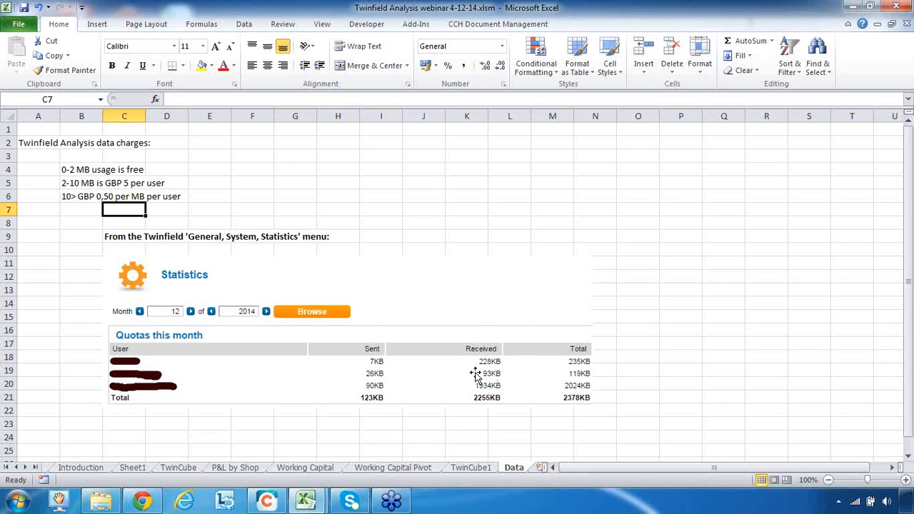
left_click(80, 179)
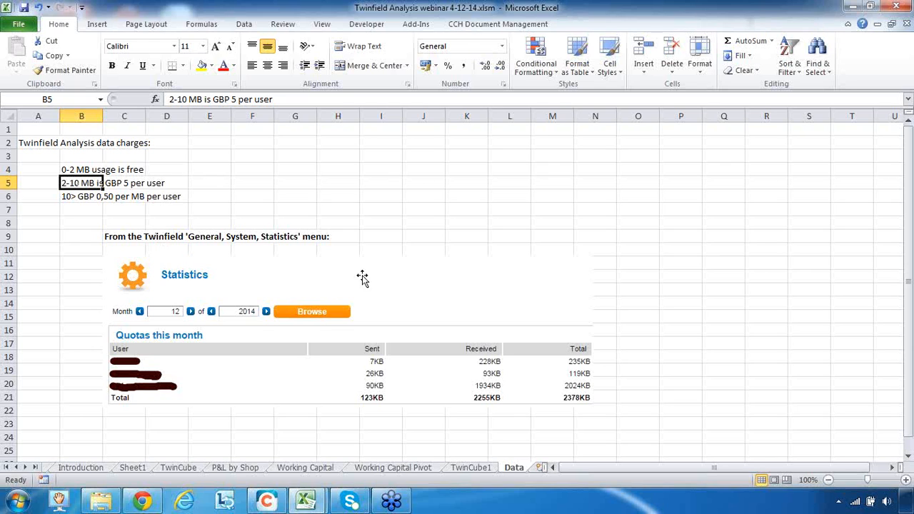
left_click(81, 468)
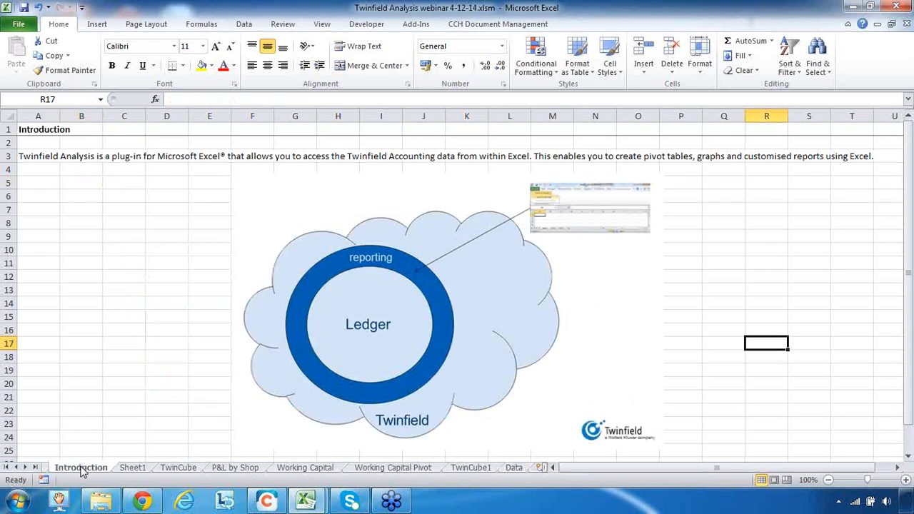